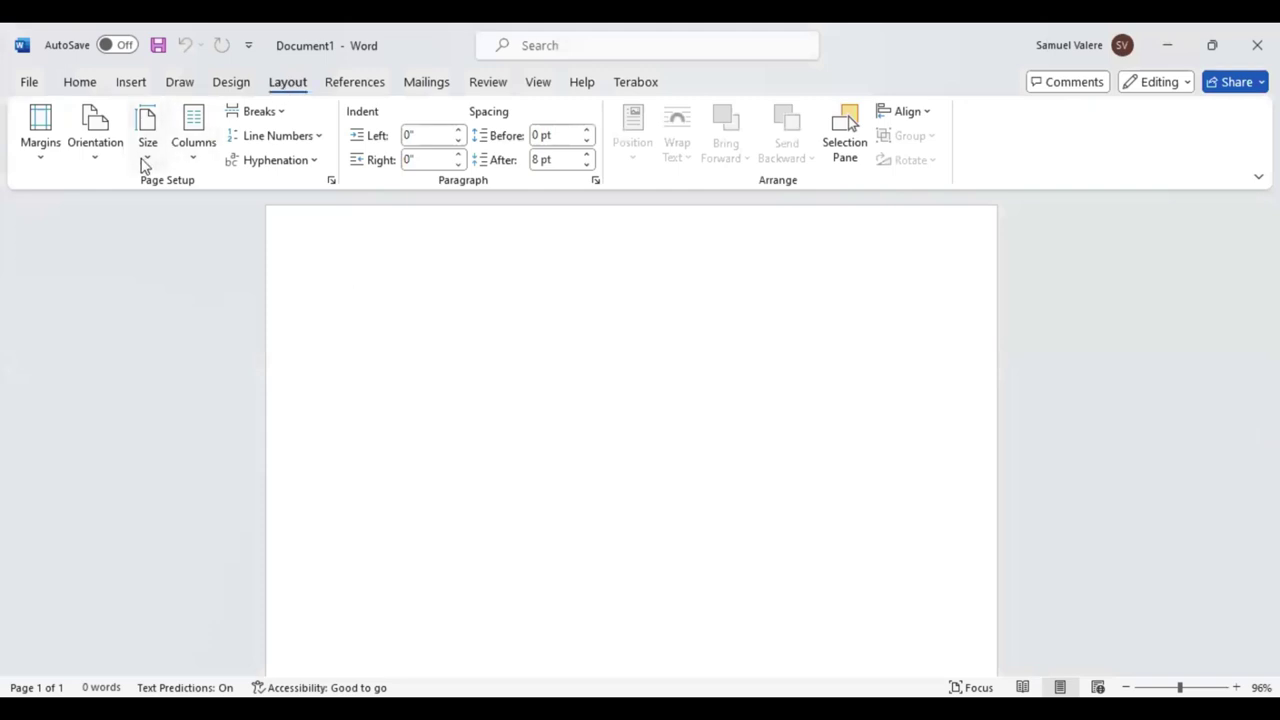
Apply Narrow margins and choose the paper size for the page.
left_click(45, 150)
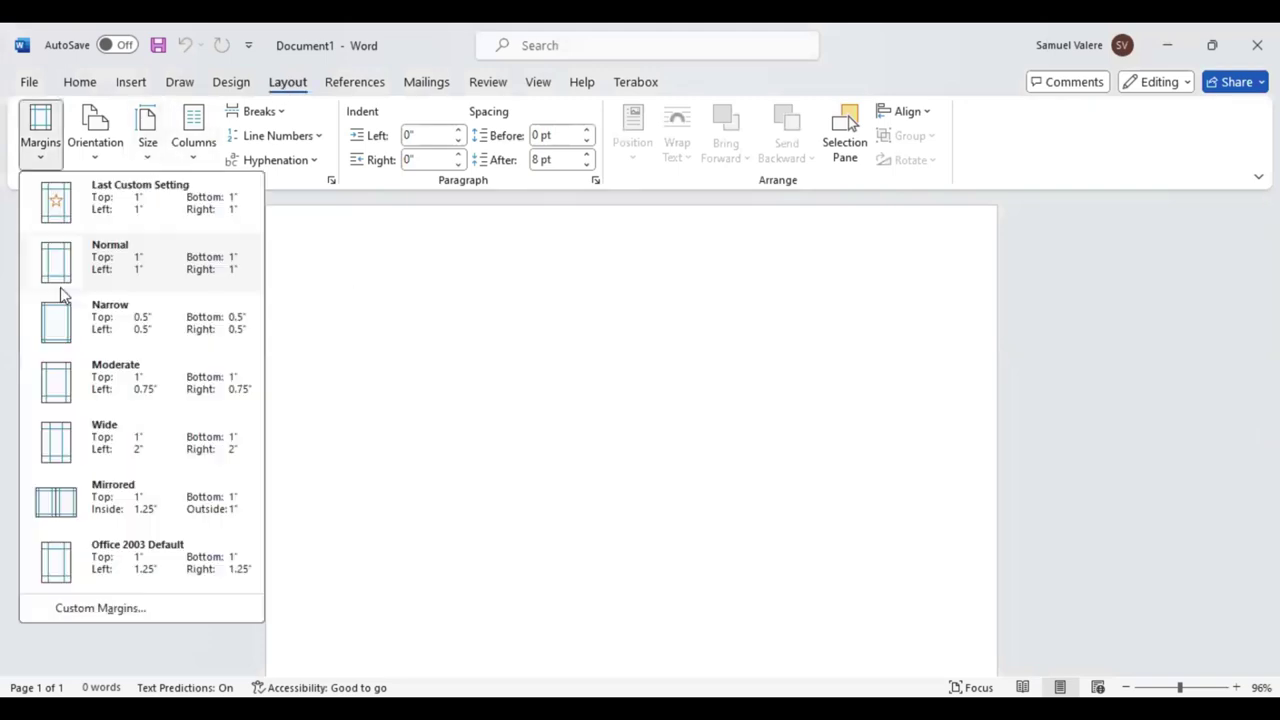
left_click(100, 330)
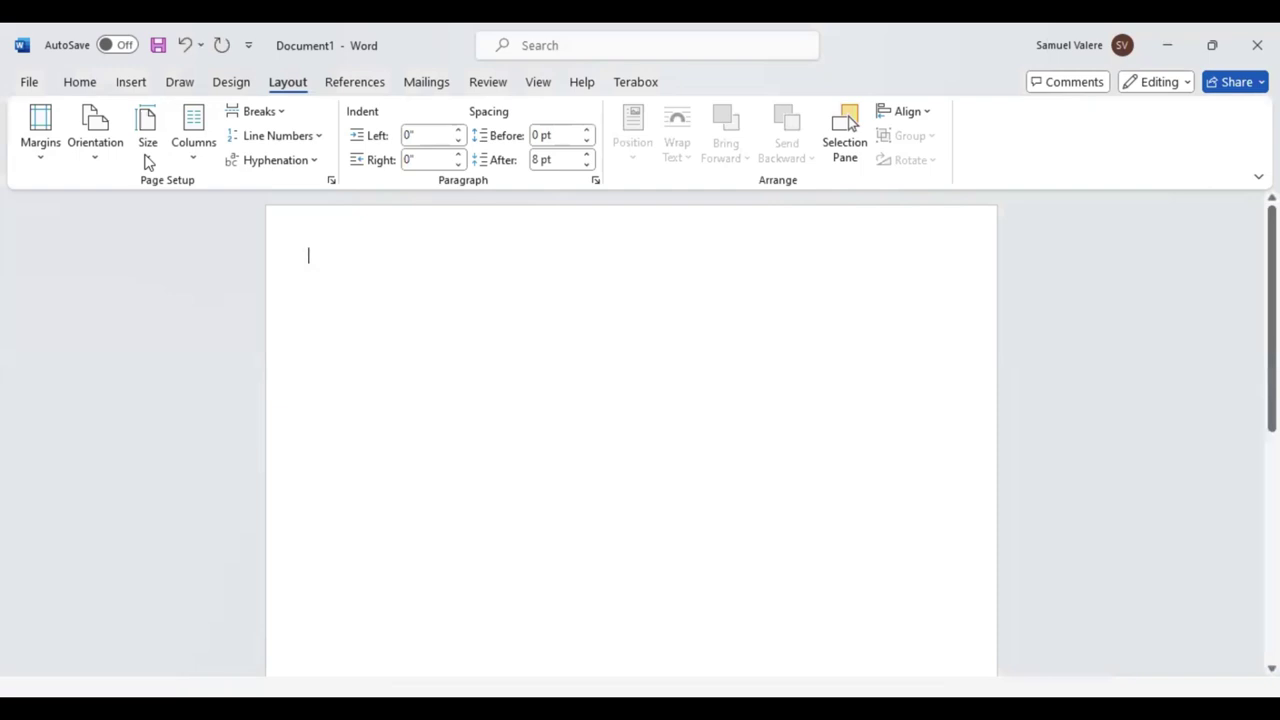
left_click(149, 157)
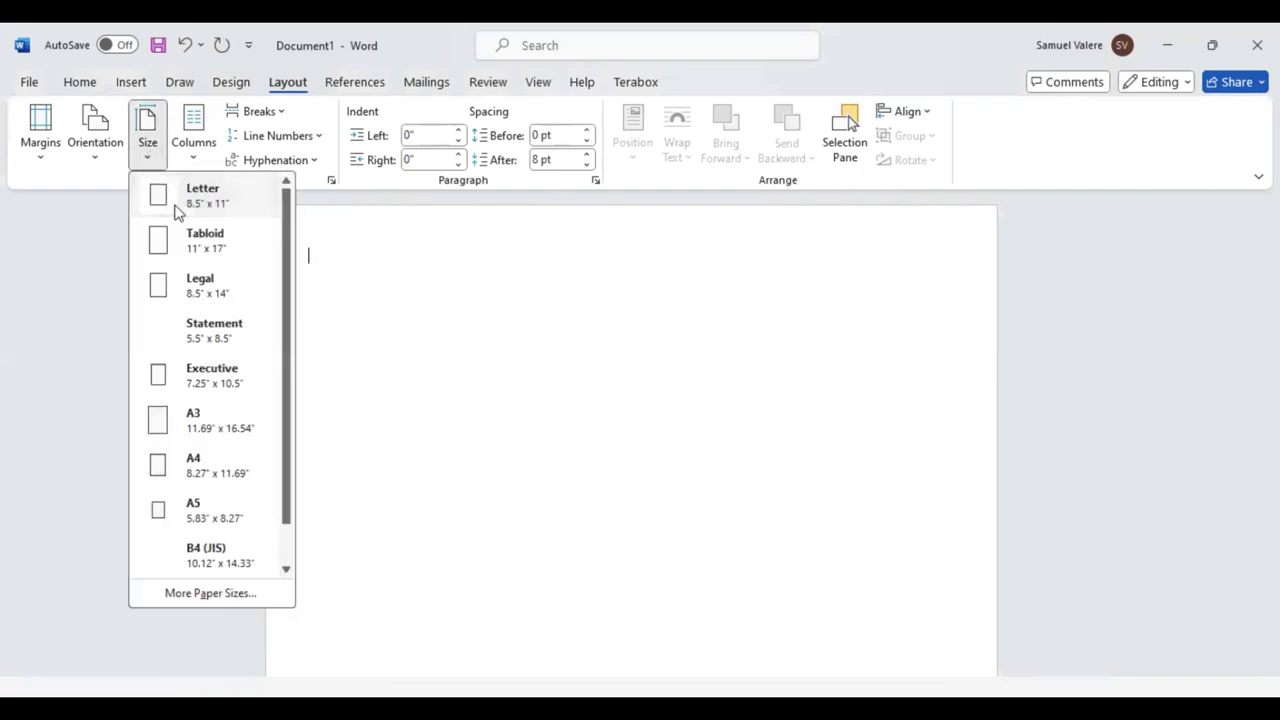
left_click(230, 412)
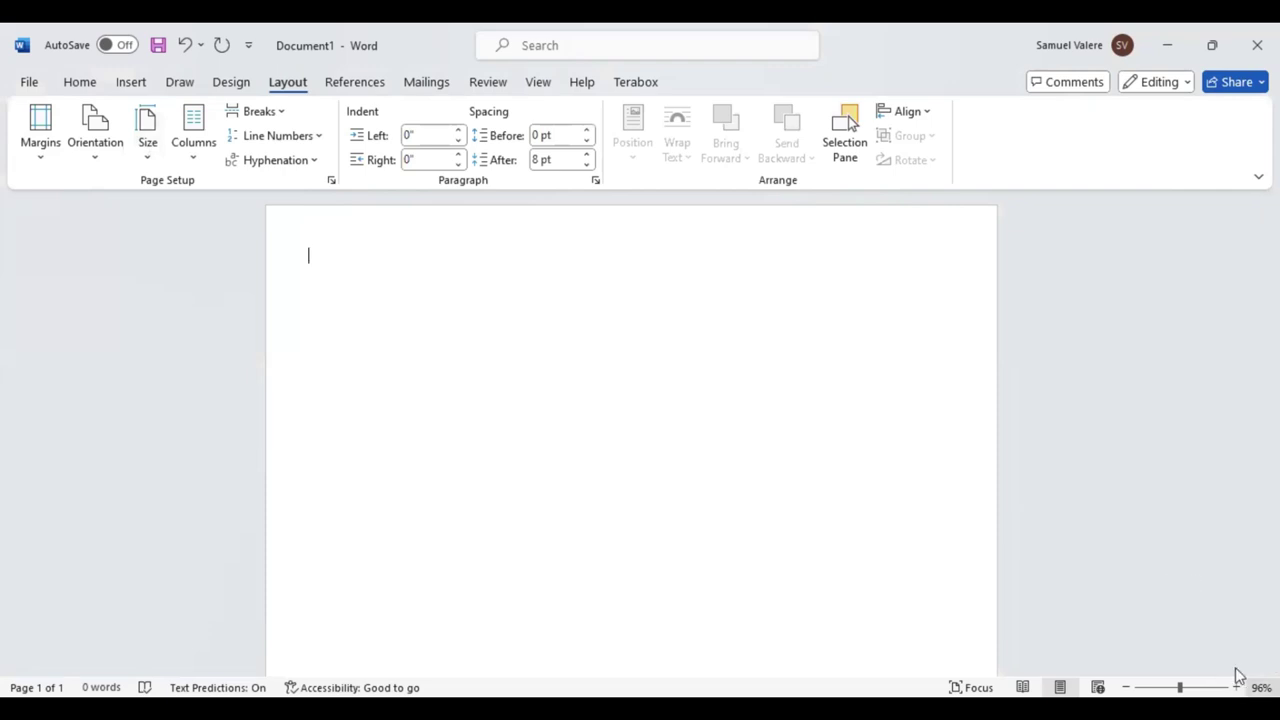
Zoom to show the whole page.
left_click(1260, 687)
left_click(610, 359)
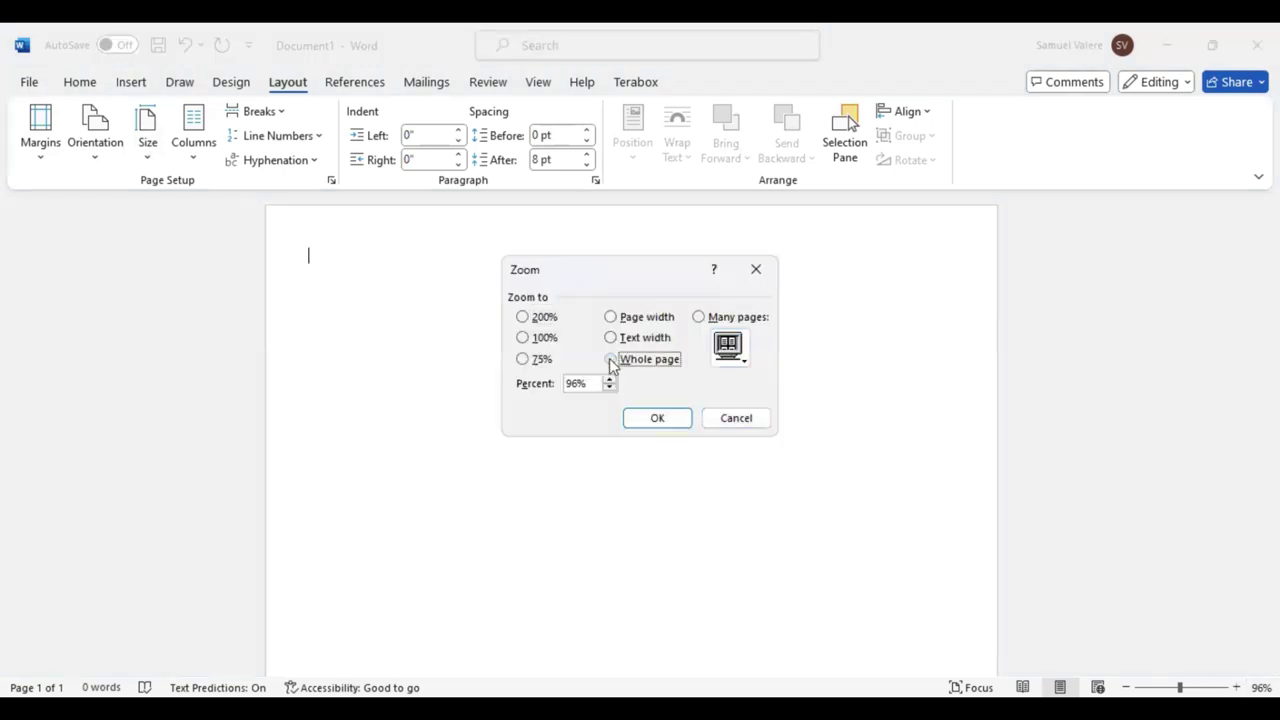
left_click(660, 420)
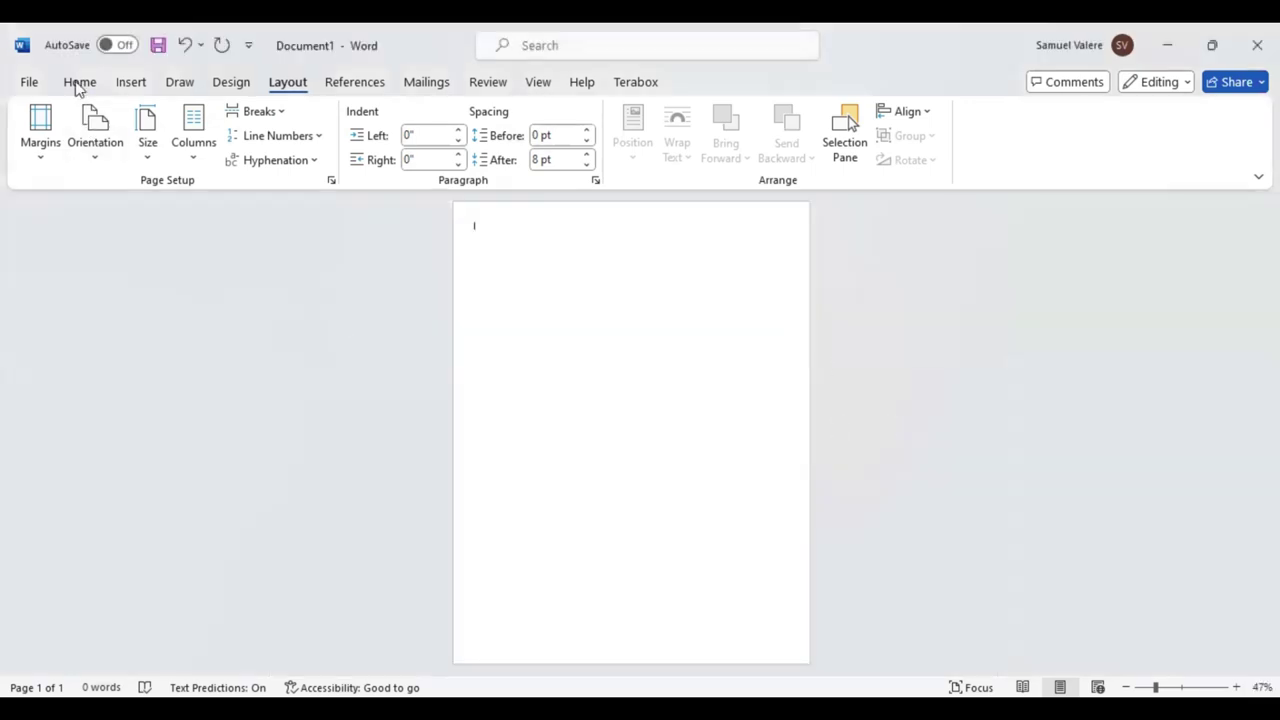
left_click(77, 84)
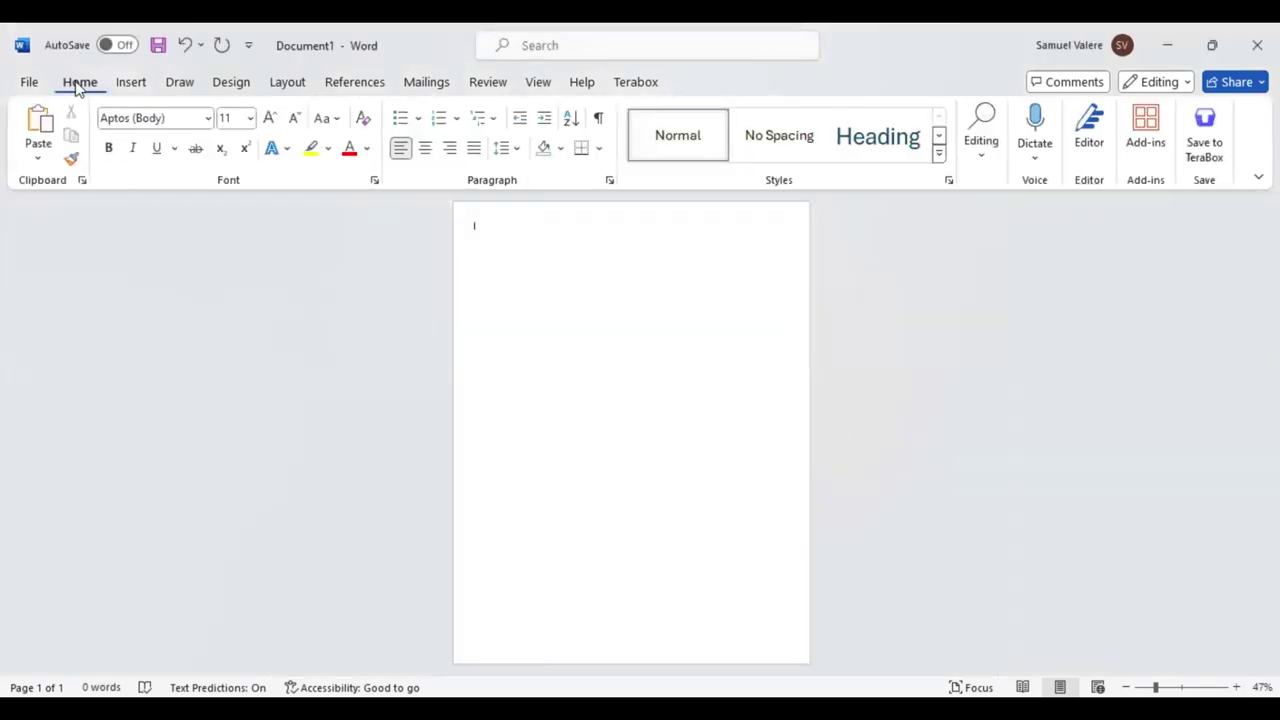
Draw a hexagon near the top of the page.
left_click(131, 84)
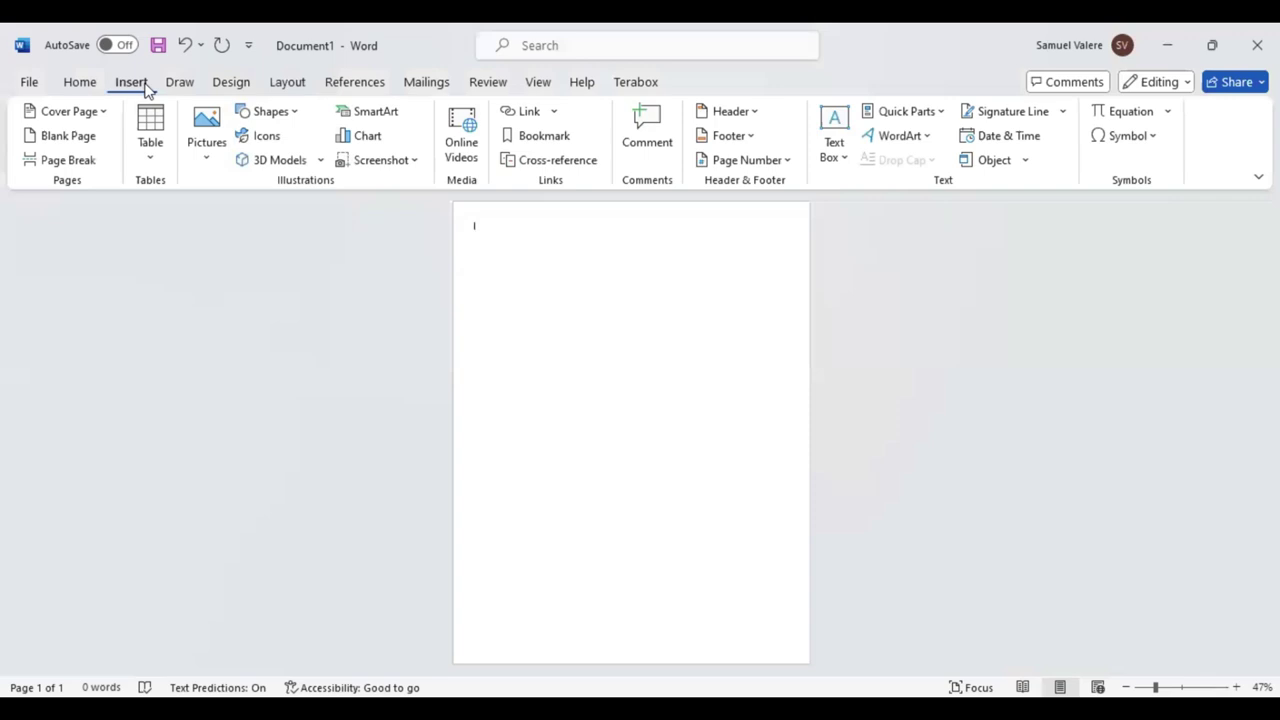
left_click(300, 109)
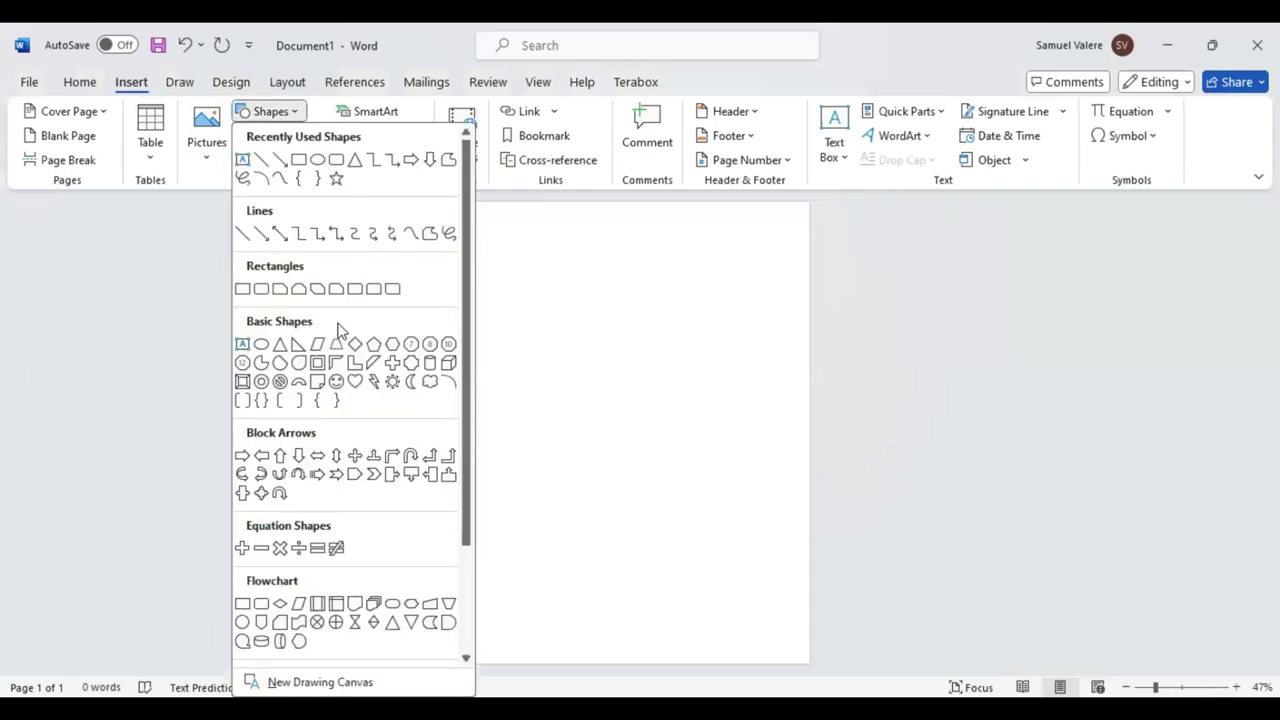
left_click(392, 345)
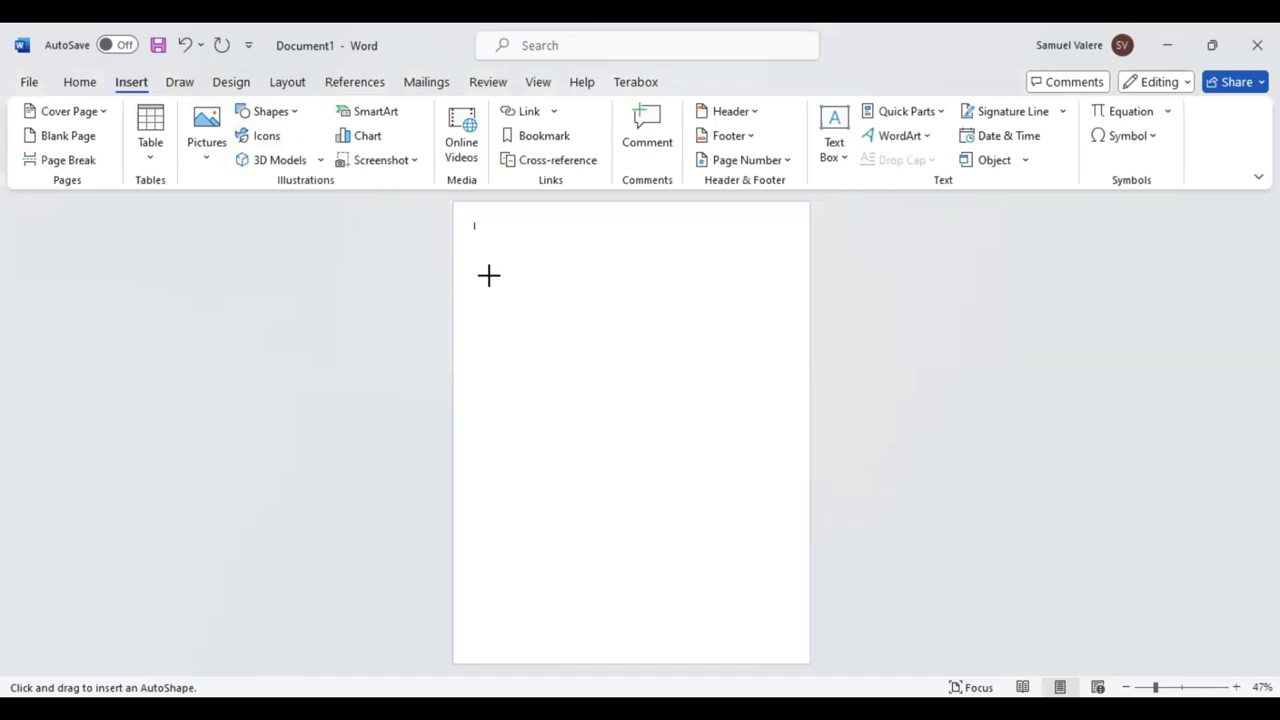
mouse_move(488, 275)
left_mouse_down()
mouse_move(558, 321)
mouse_move(611, 294)
mouse_move(622, 257)
left_mouse_up()
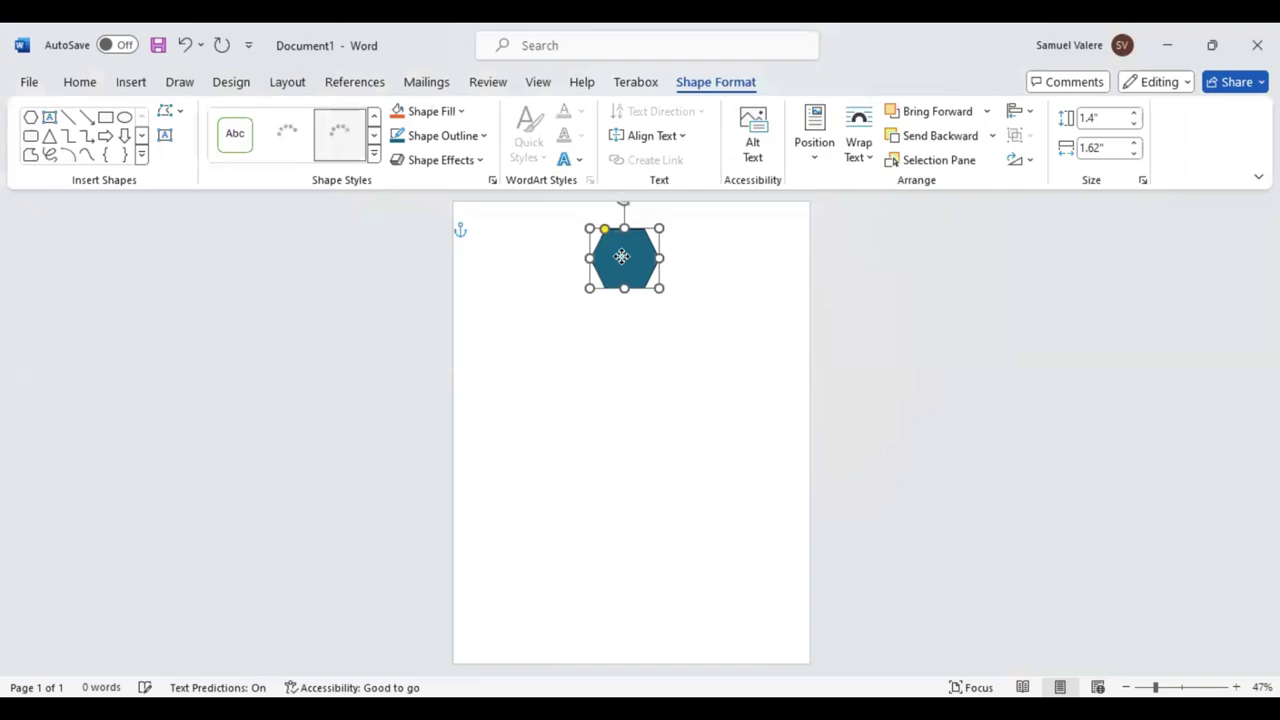
Give the hexagon a thicker green outline and no fill.
left_click(483, 135)
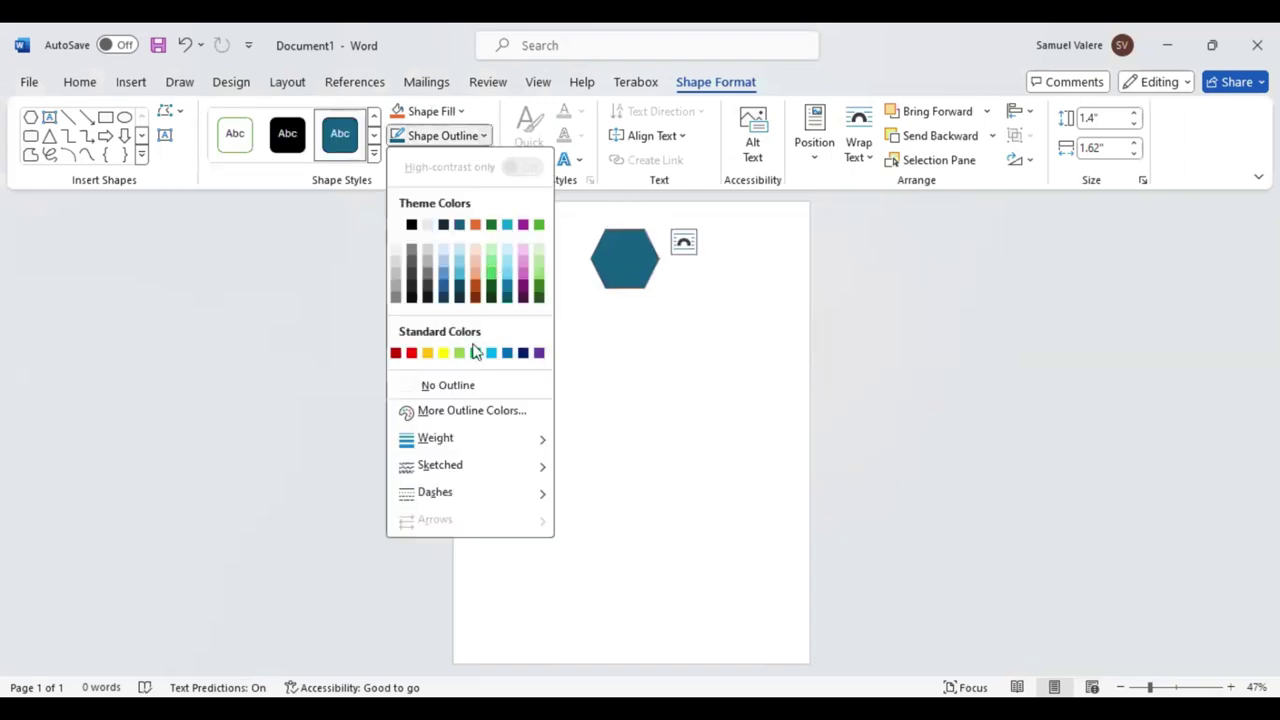
left_click(475, 352)
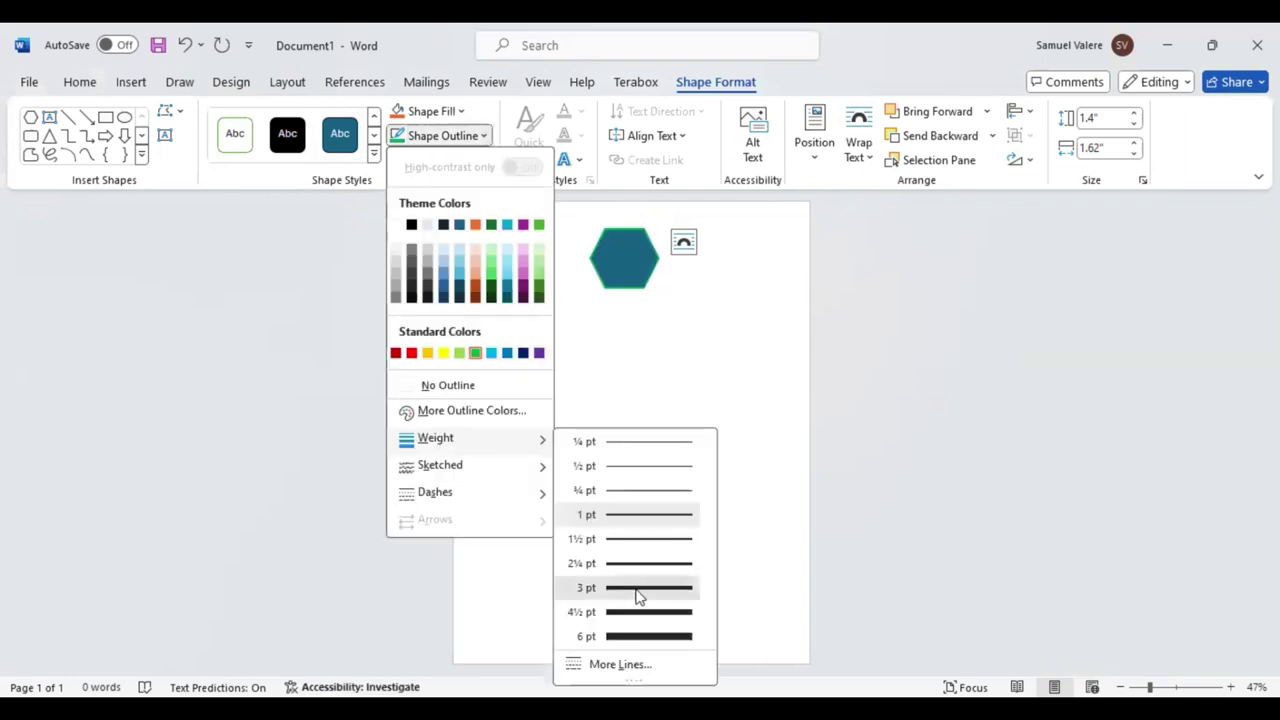
left_click(460, 118)
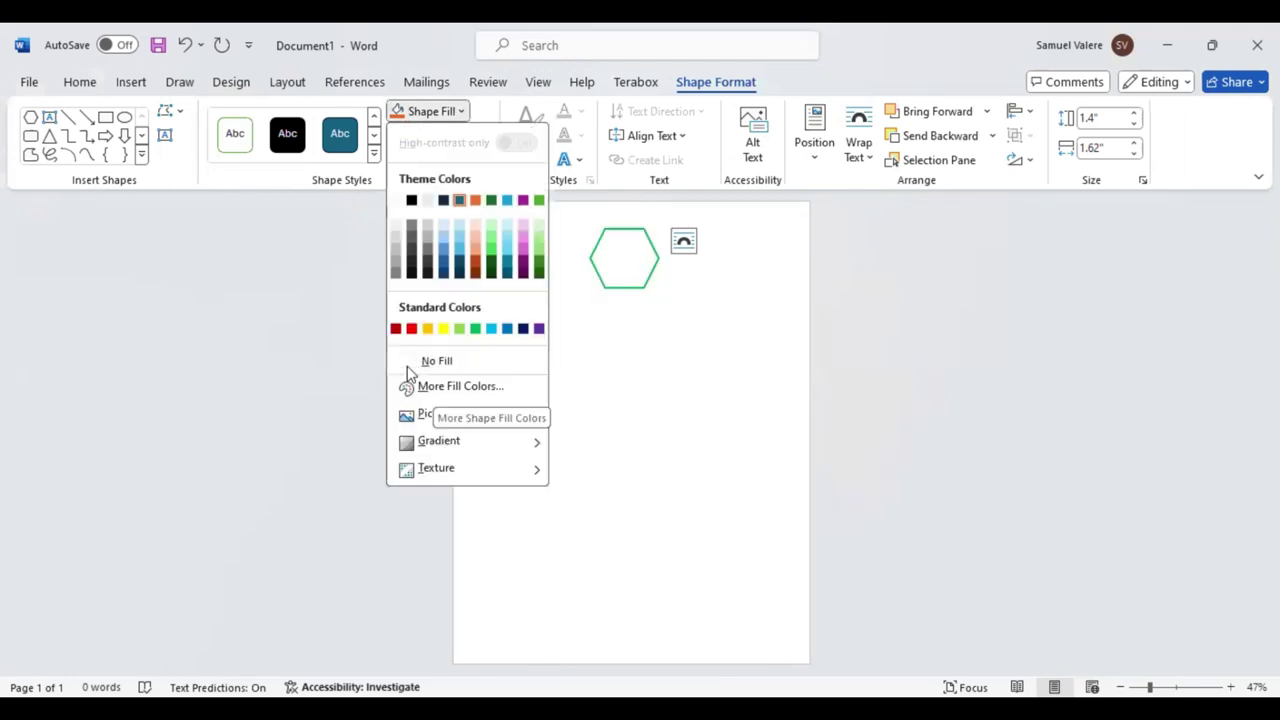
left_click(594, 378)
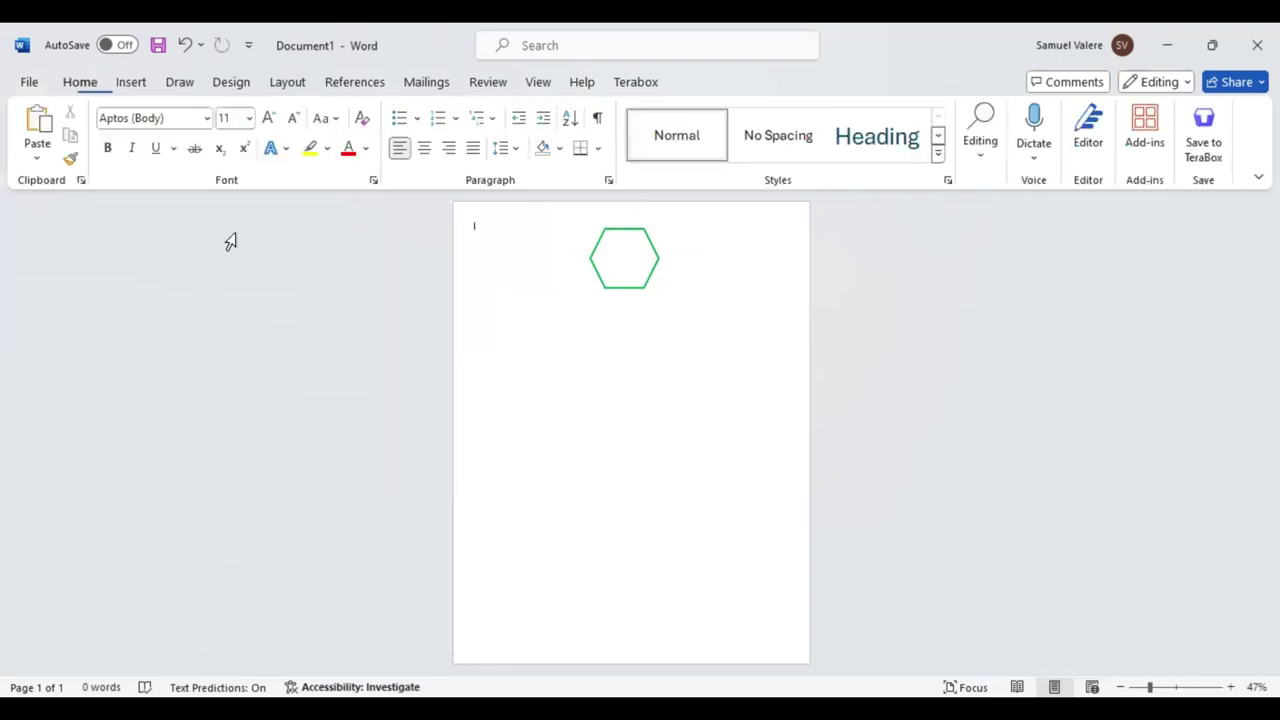
left_click(133, 85)
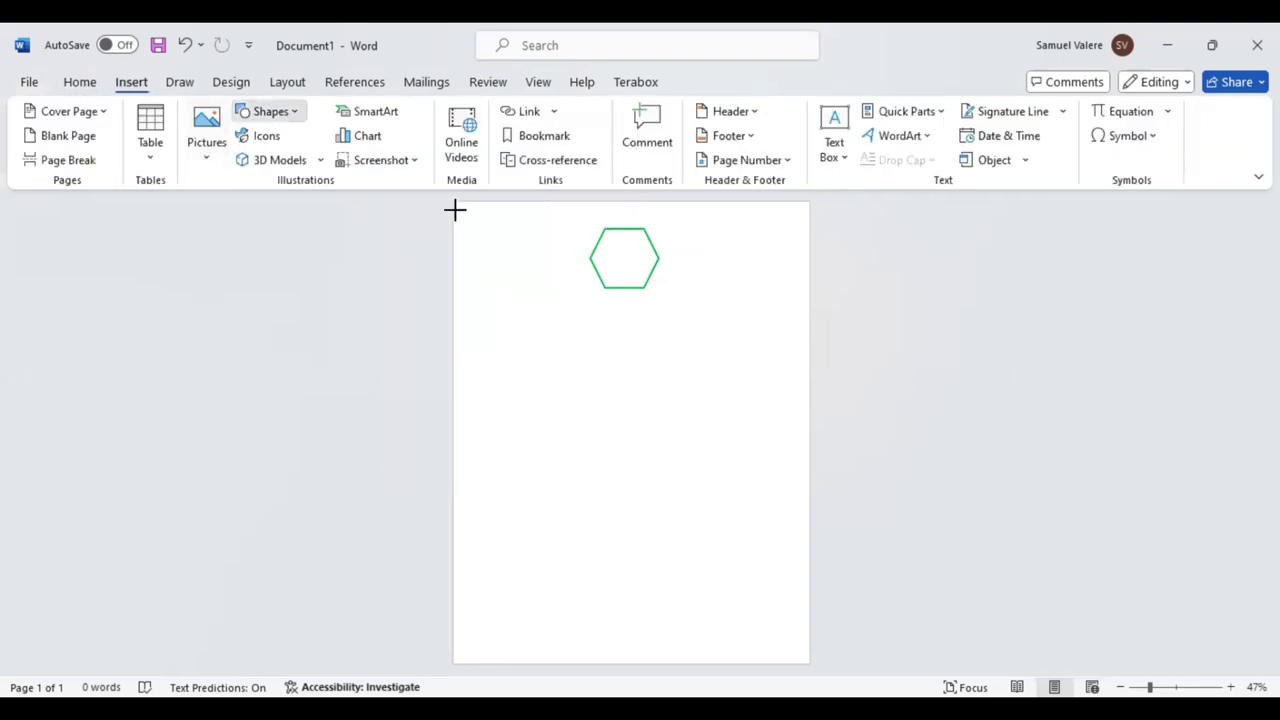
Draw a rectangle over the whole page, fill it dark grey, and send it behind the hexagon.
left_click_drag(450, 203, 822, 676)
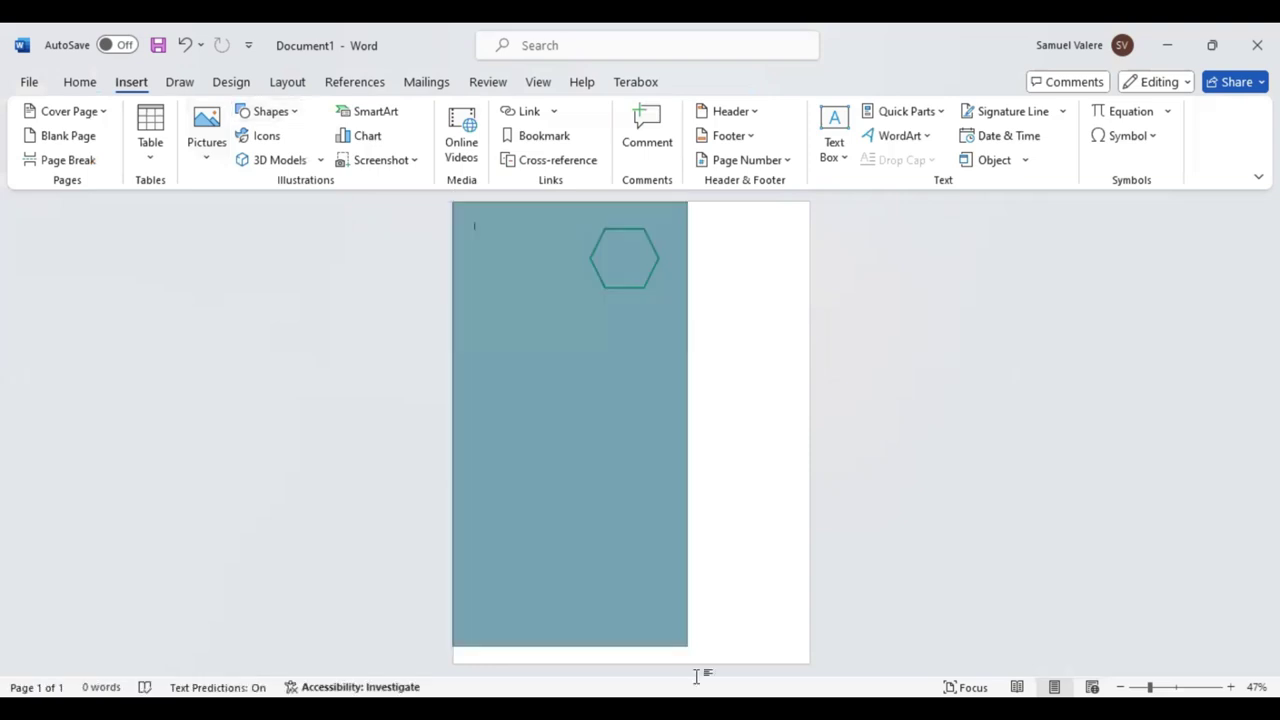
left_click_drag(822, 676, 697, 557)
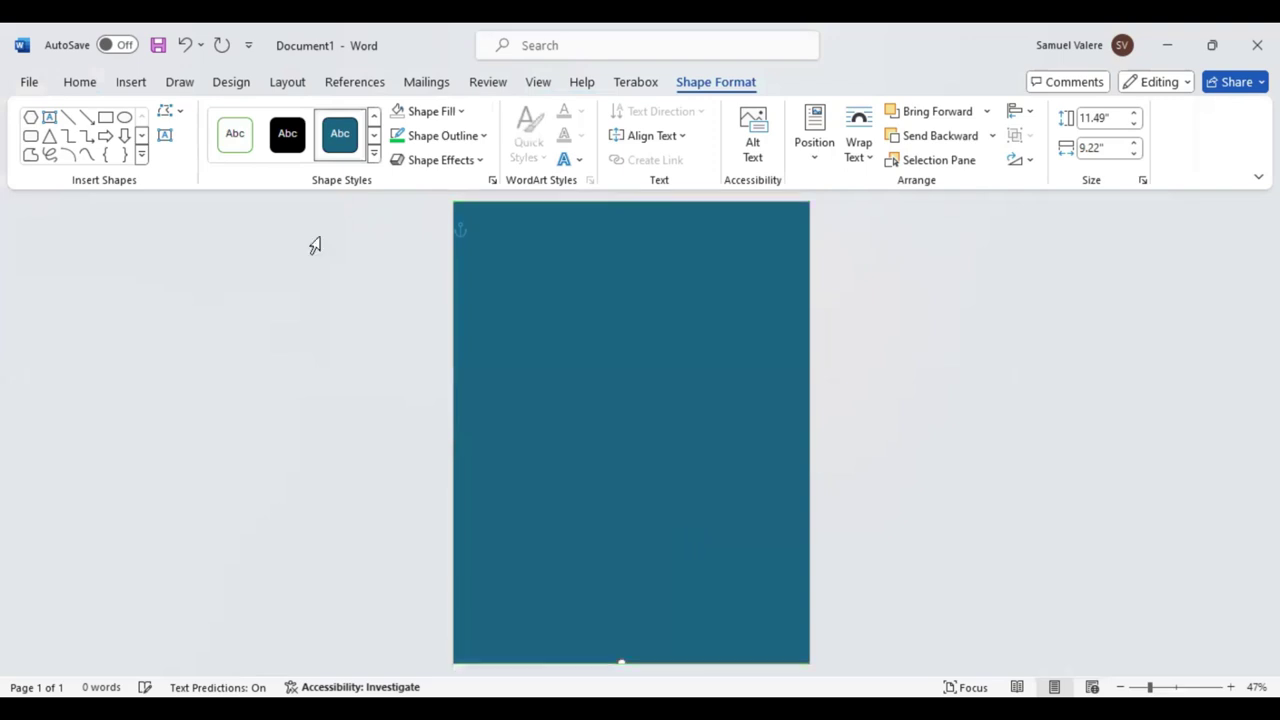
left_click(463, 112)
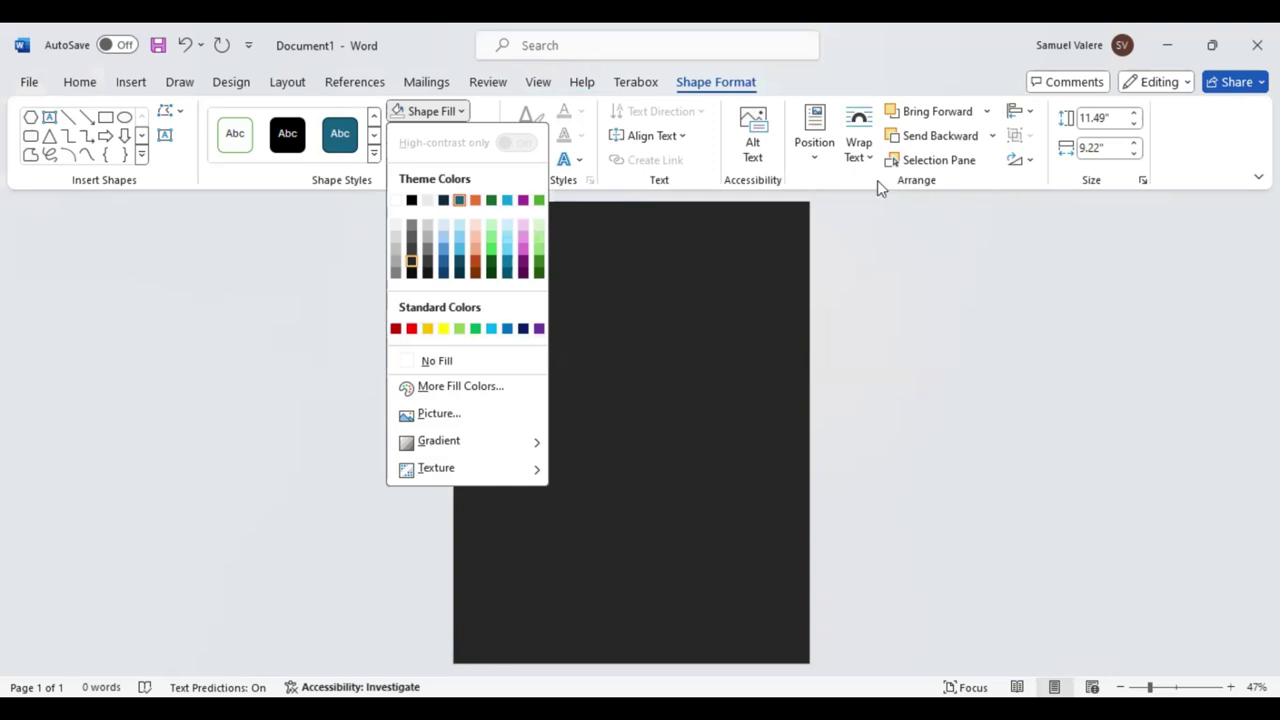
left_click(920, 140)
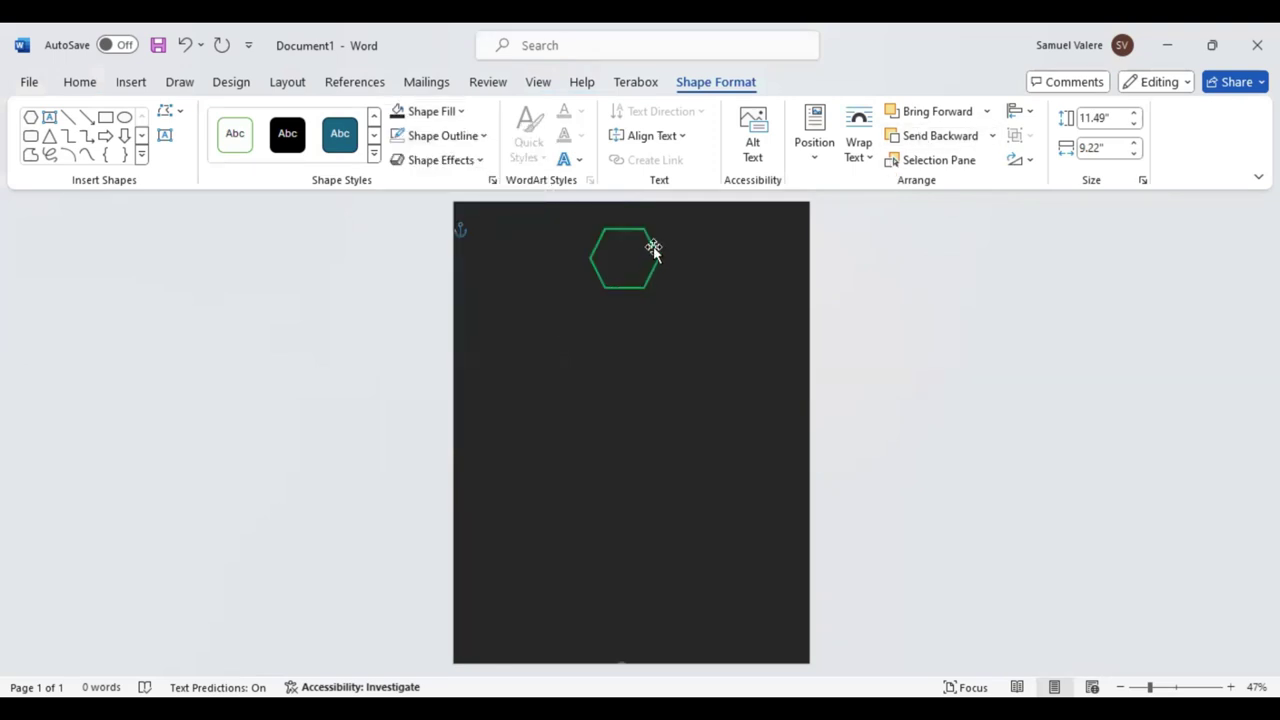
Shrink the hexagon slightly and move it to the top centre of the page.
left_click(655, 281)
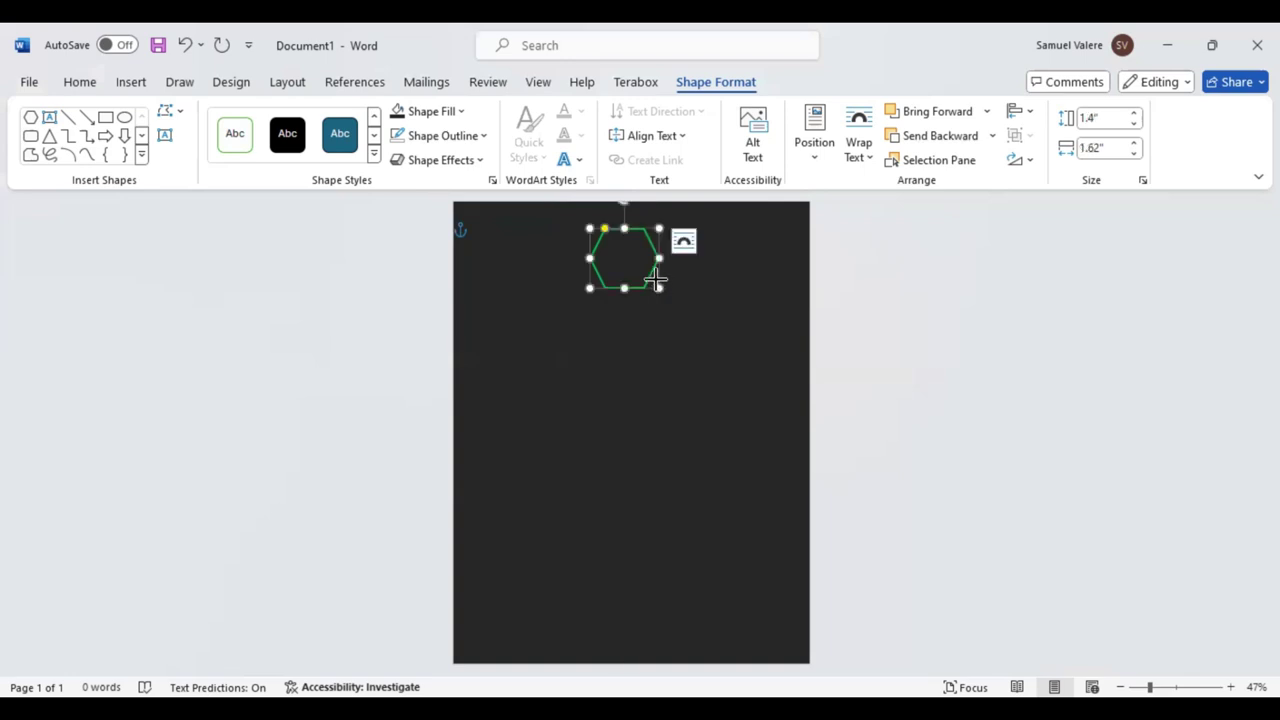
left_click_drag(657, 286, 646, 245)
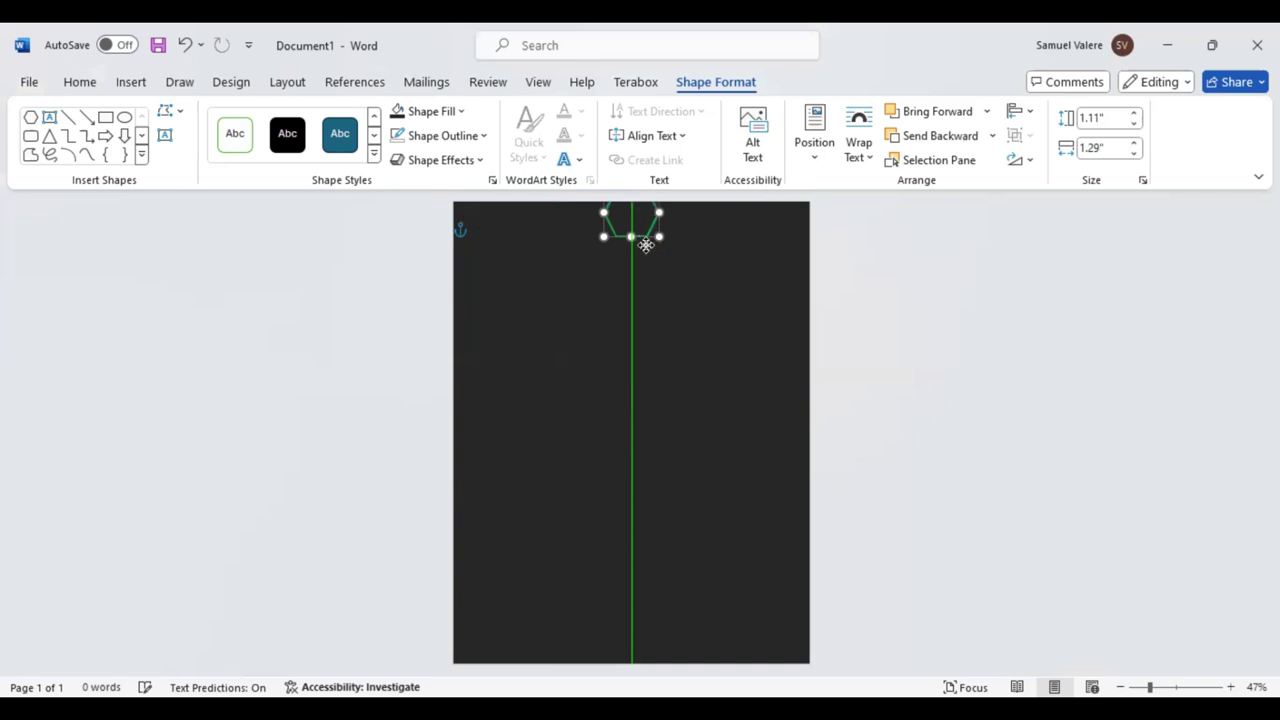
left_click_drag(646, 245, 642, 266)
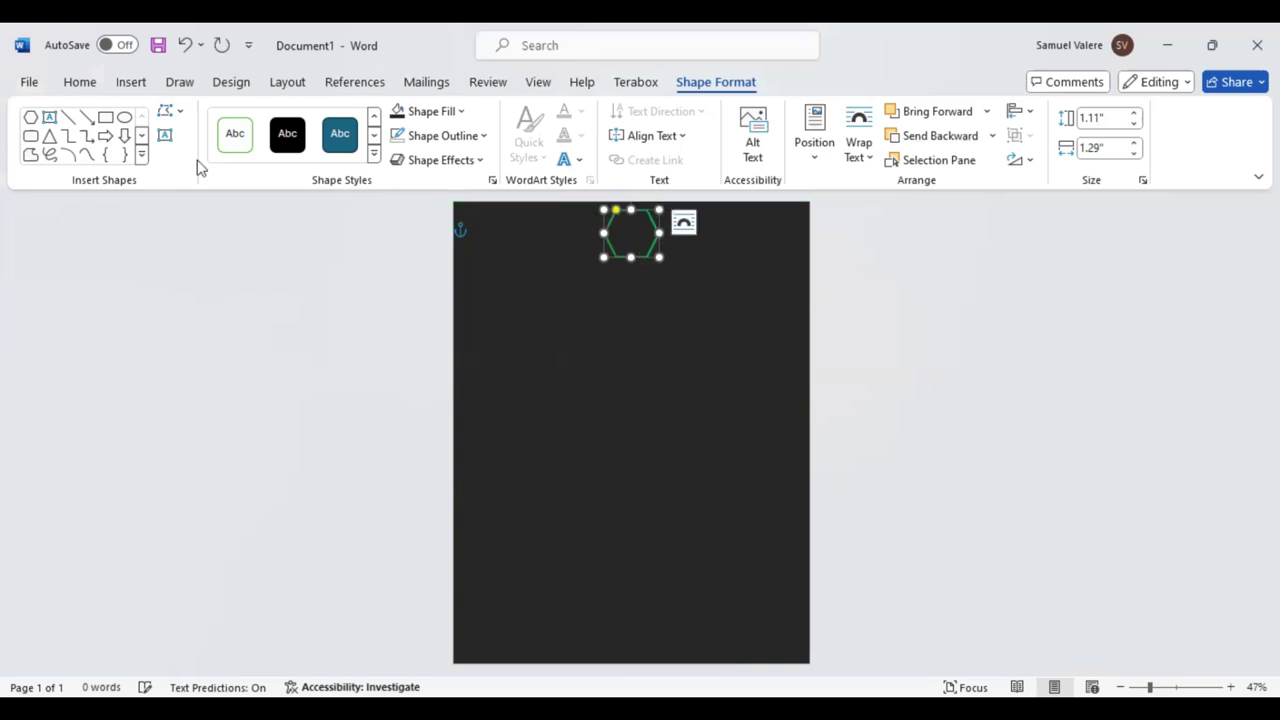
Add a 'LOGO HERE' text box, bold at size 14, fitted inside the hexagon.
left_click(167, 136)
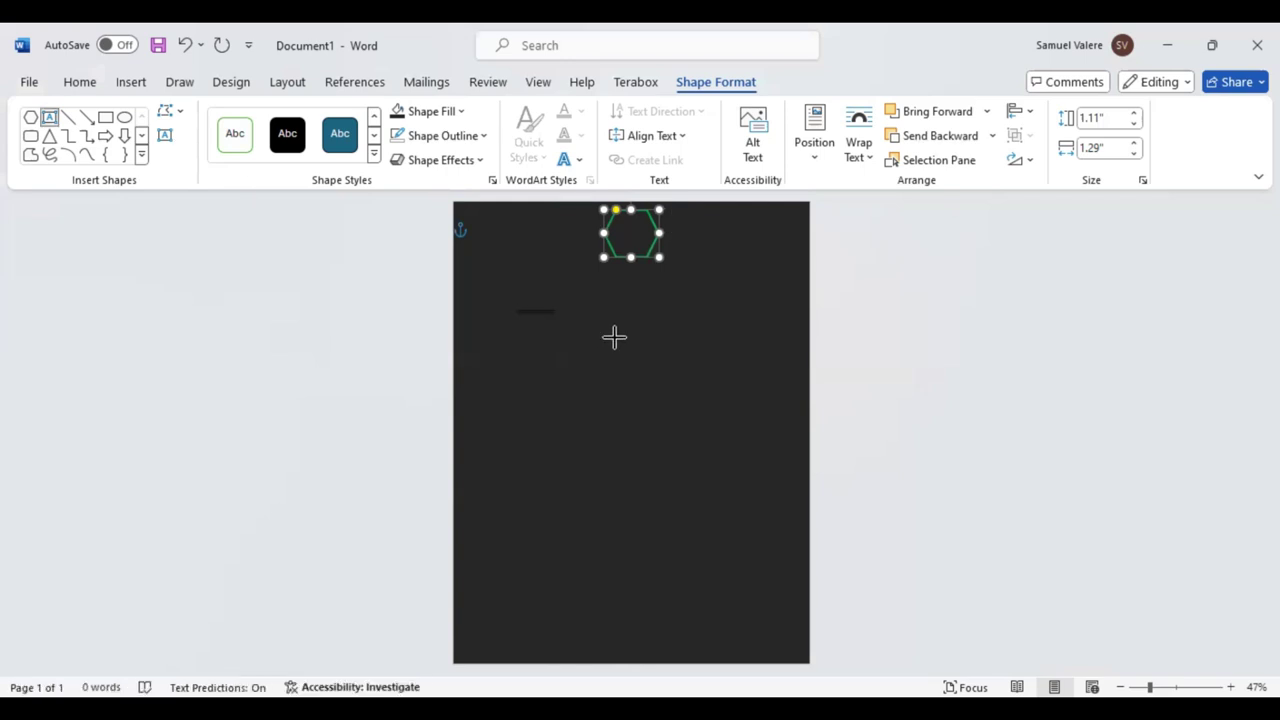
left_click_drag(517, 311, 616, 338)
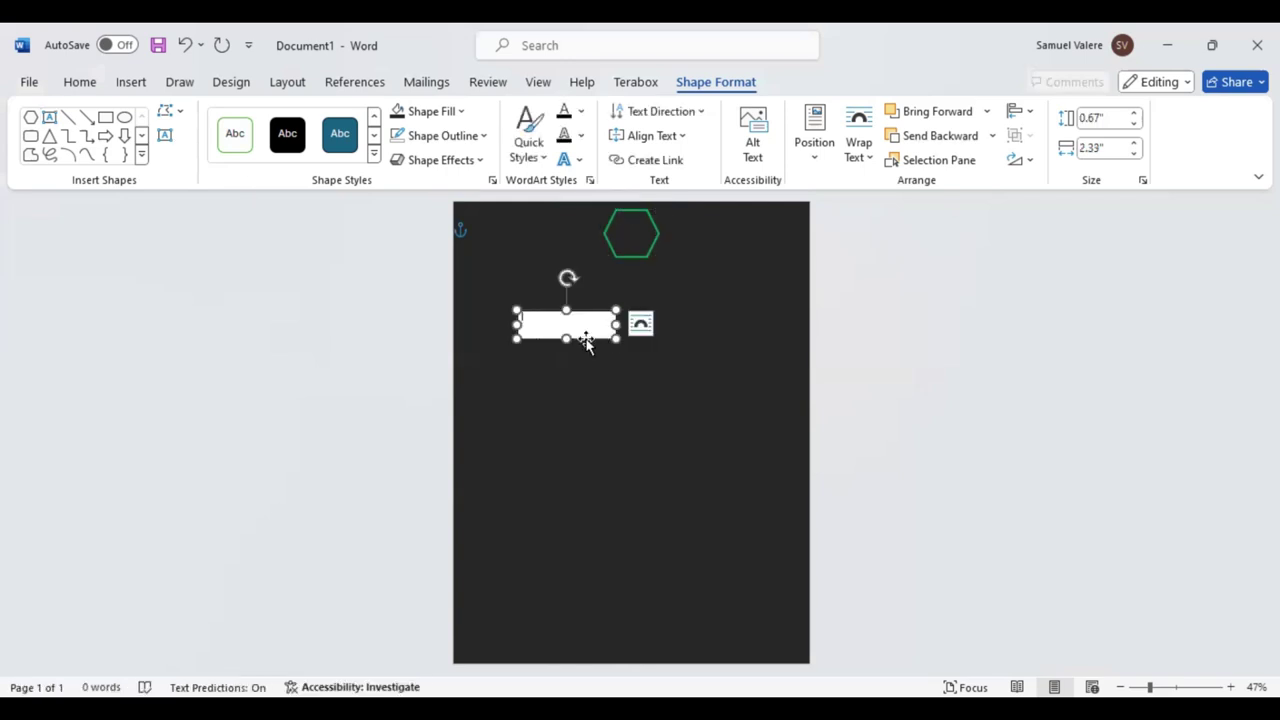
type("LOGO ")
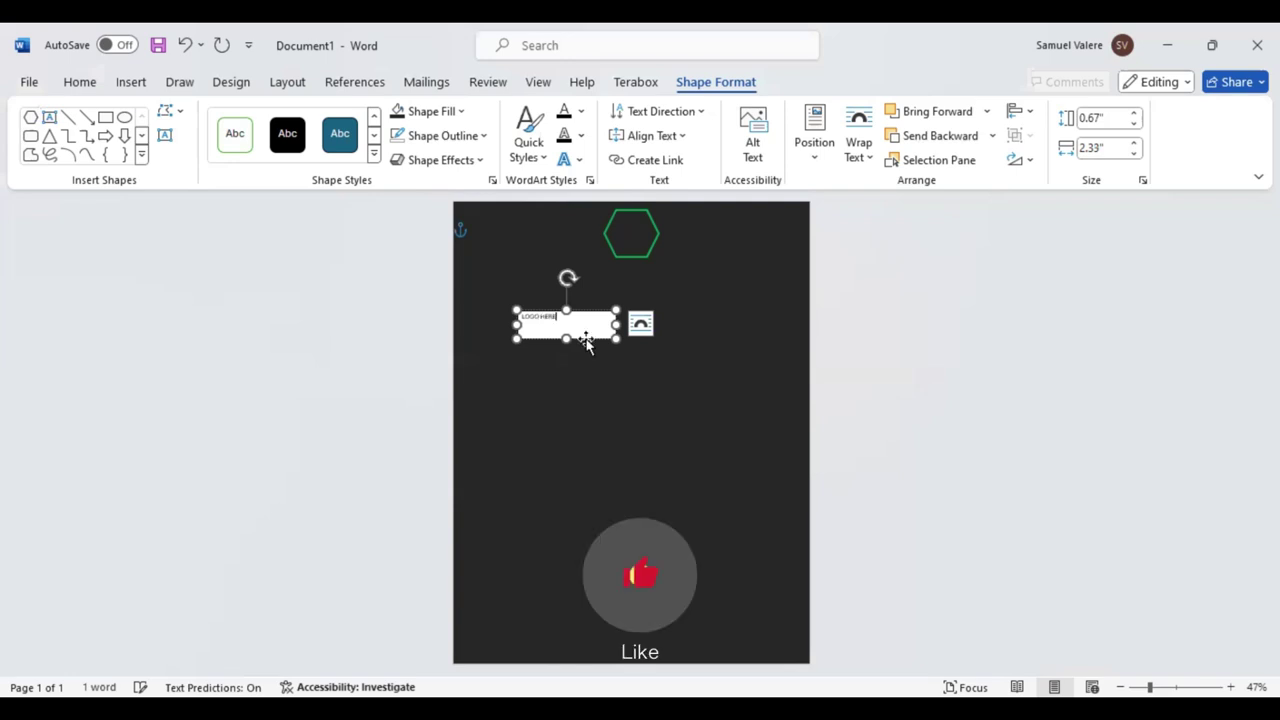
type("HERE")
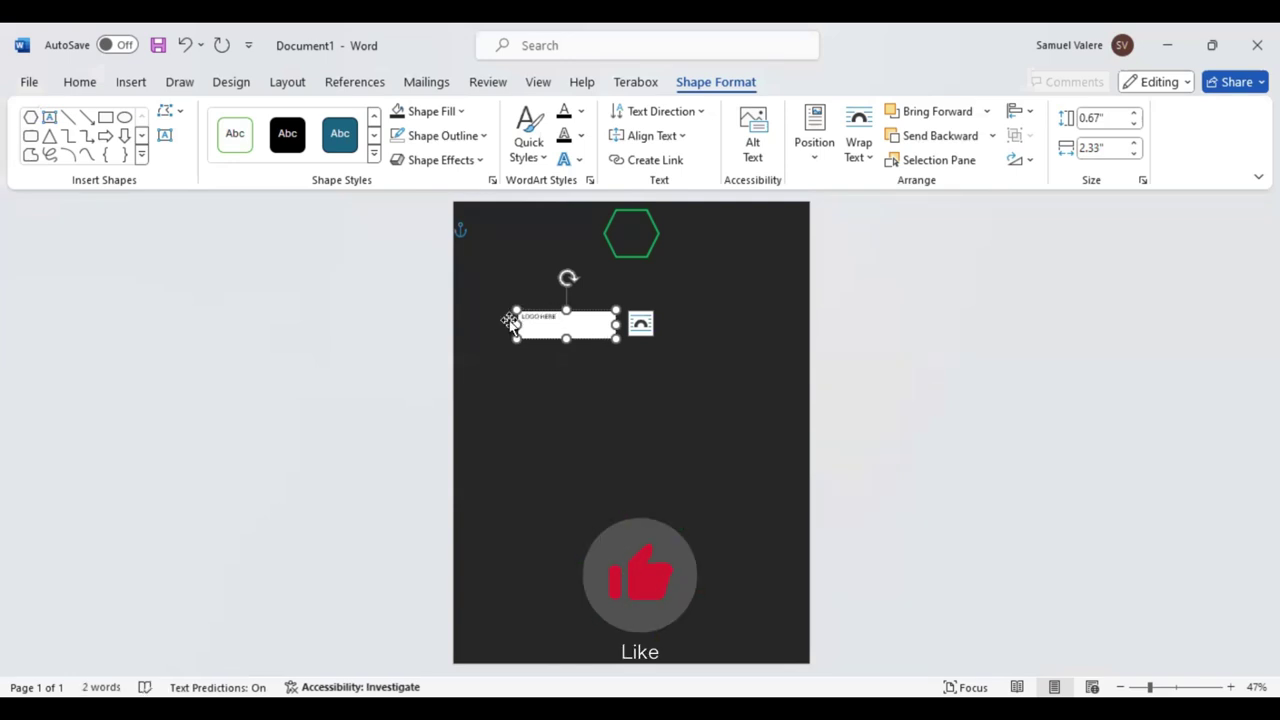
left_click_drag(517, 316, 560, 317)
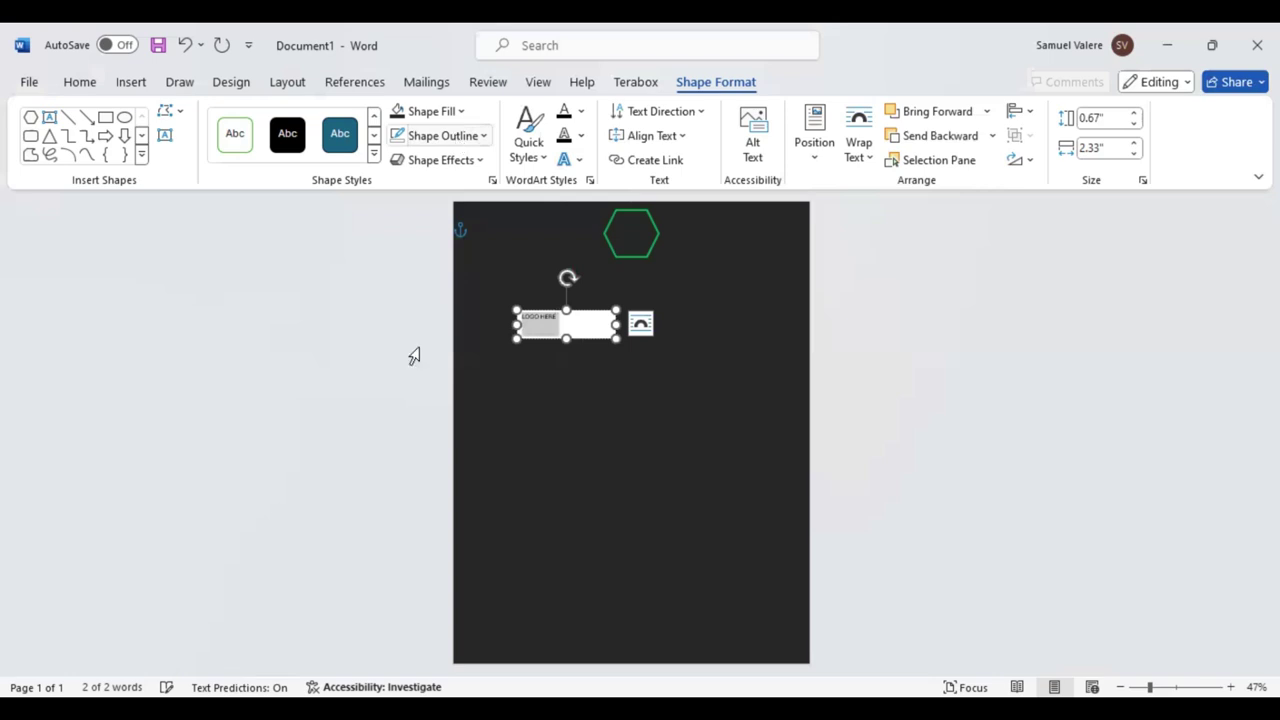
left_click(80, 82)
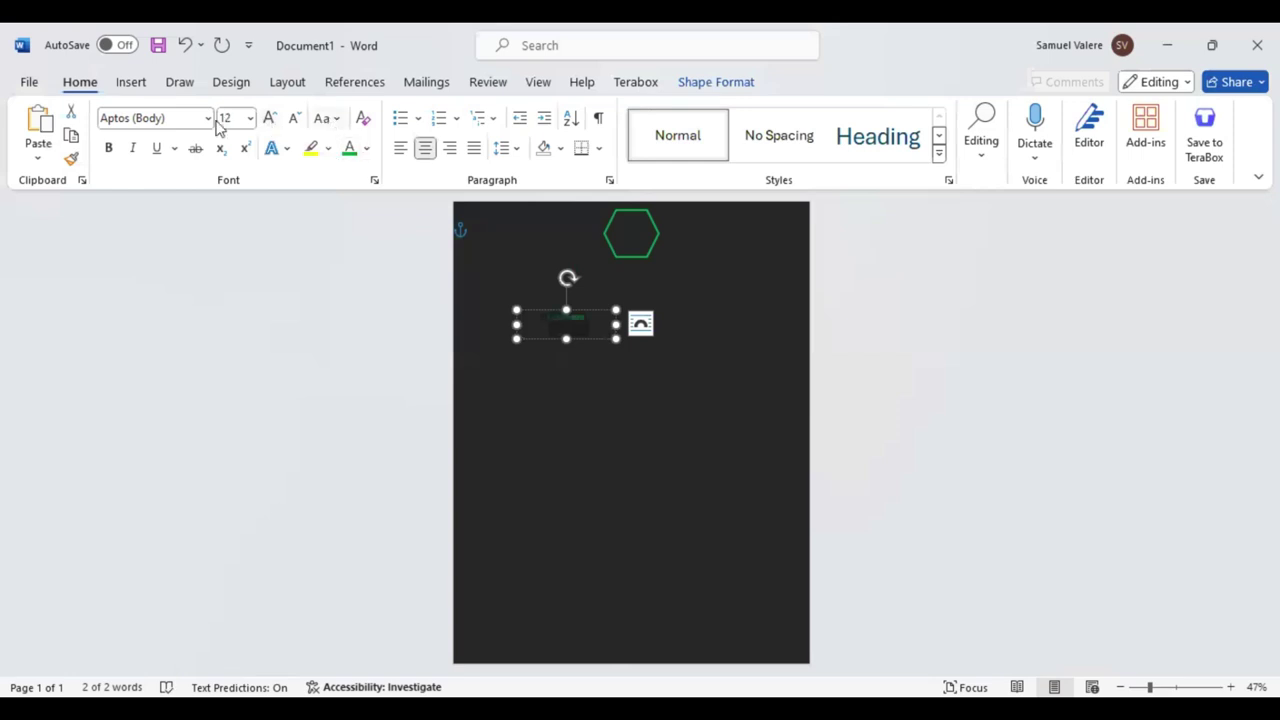
left_click(108, 148)
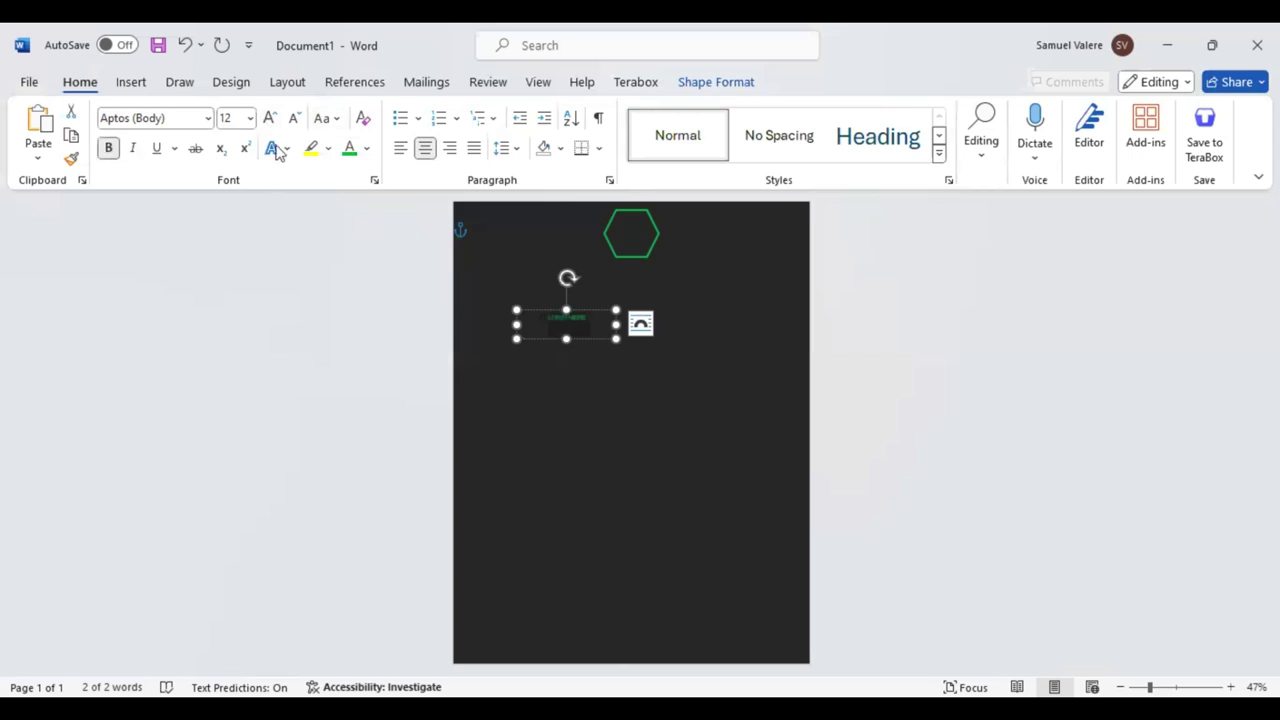
left_click(269, 118)
mouse_move(515, 324)
left_mouse_down()
mouse_move(555, 324)
mouse_move(640, 245)
left_mouse_up()
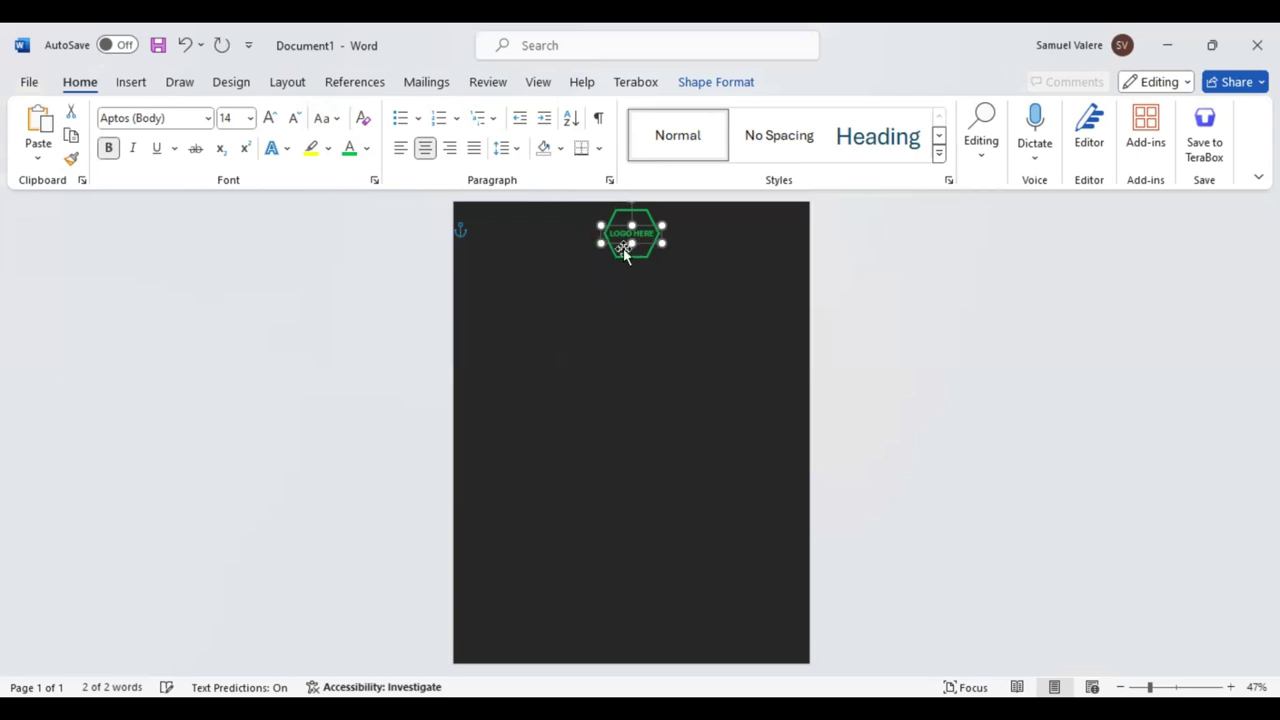
Copy the logo box below the hexagon as a widened, centred 'RESTAURANT NAME' caption.
left_click(625, 252)
left_click_drag(647, 243, 647, 277)
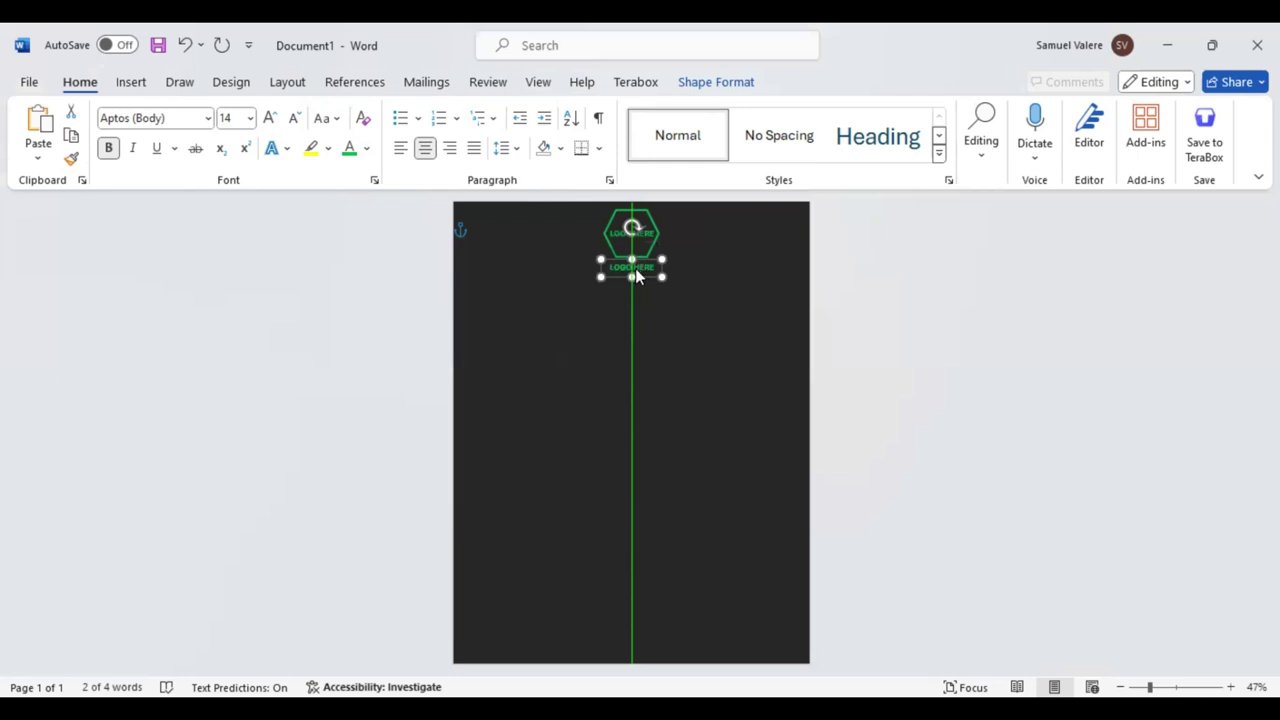
left_click_drag(635, 268, 635, 268)
type("S")
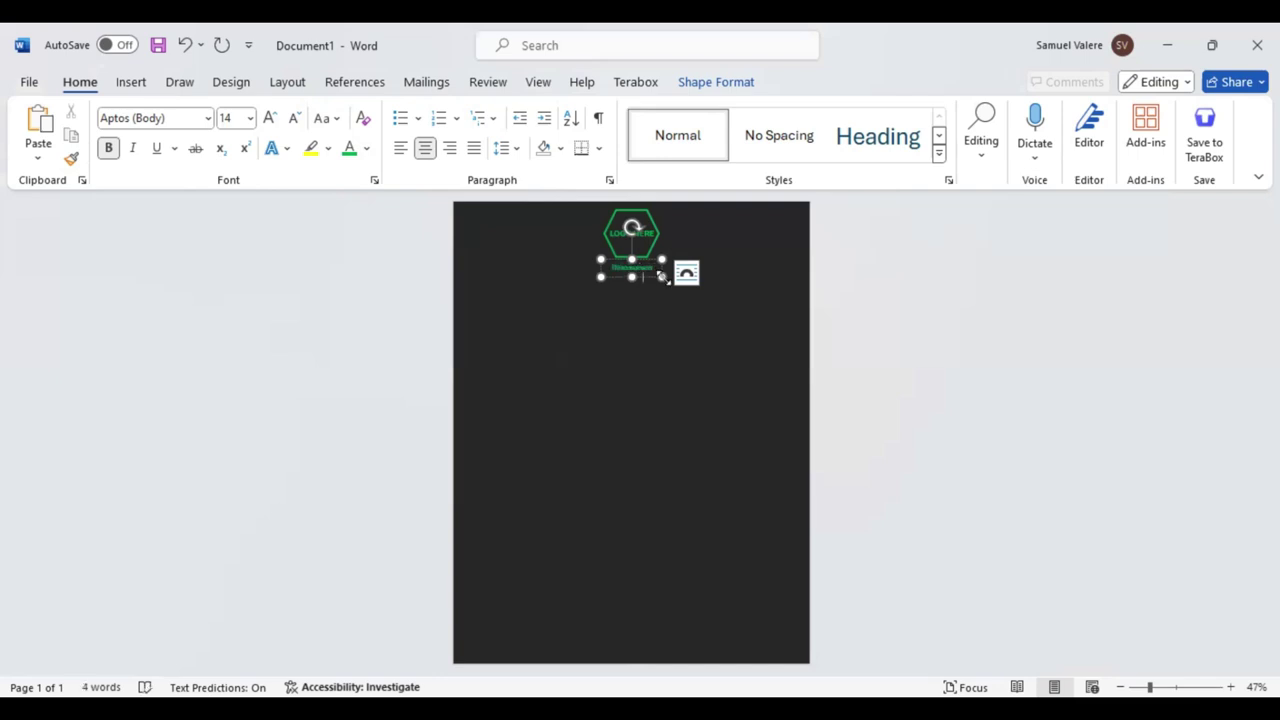
left_click_drag(662, 276, 702, 276)
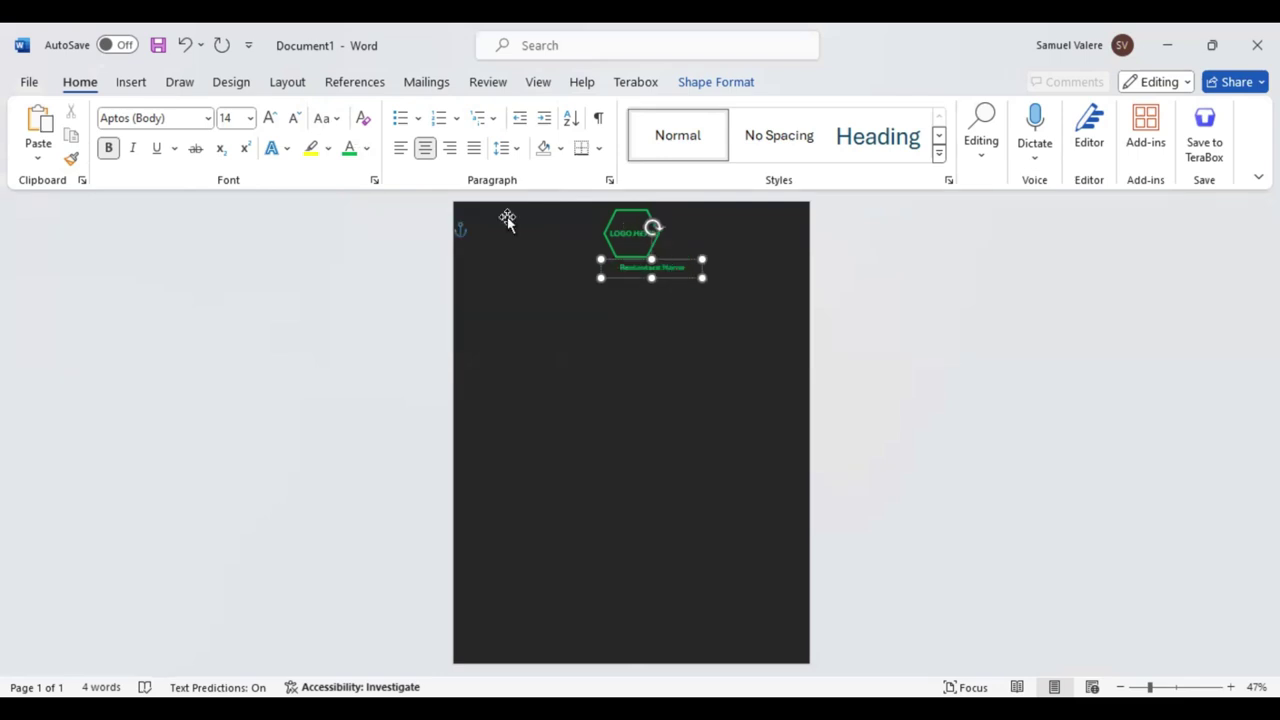
left_click_drag(669, 283, 650, 276)
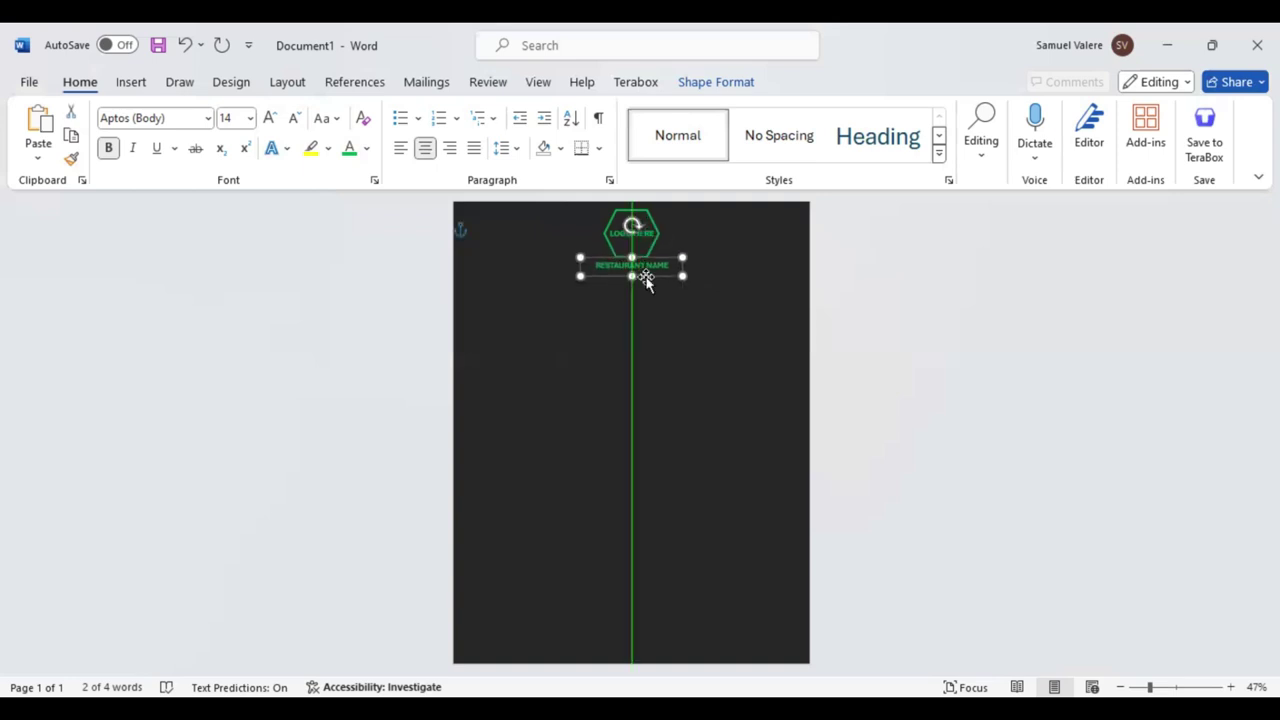
left_click_drag(650, 276, 648, 279)
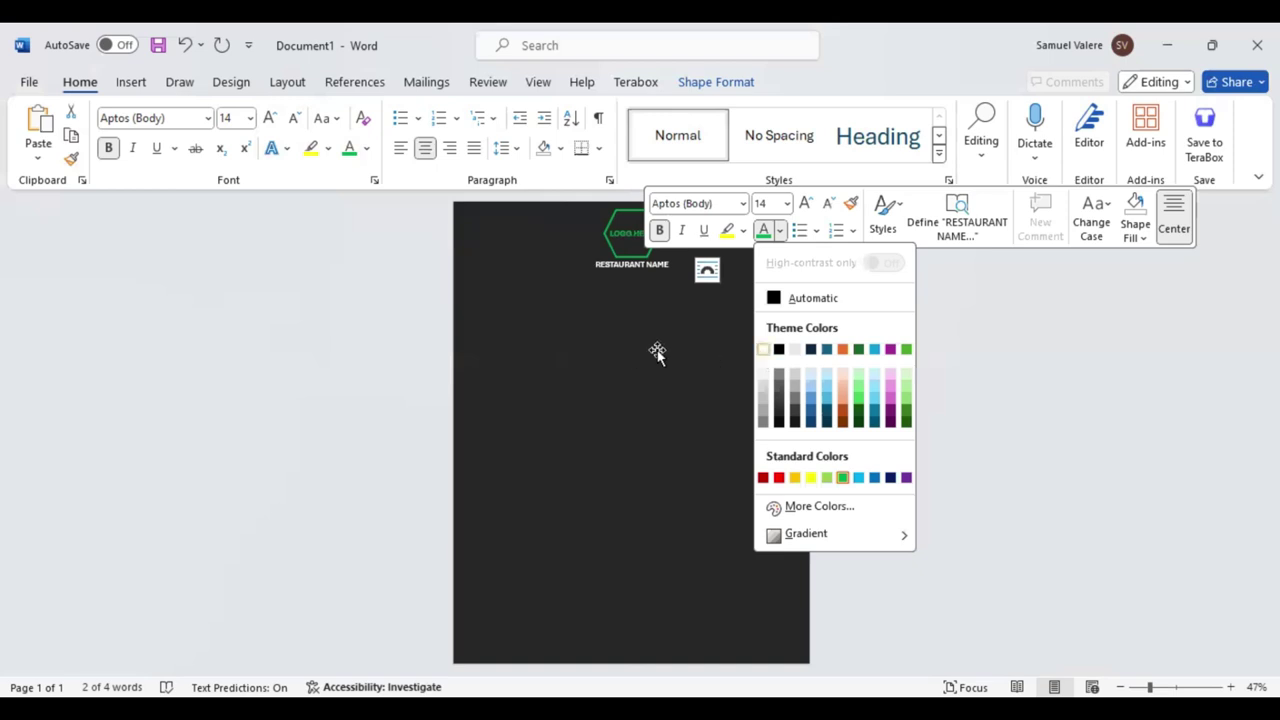
Duplicate the restaurant name box just below it and type 'Food Menu'.
key("Escape")
left_click(639, 273)
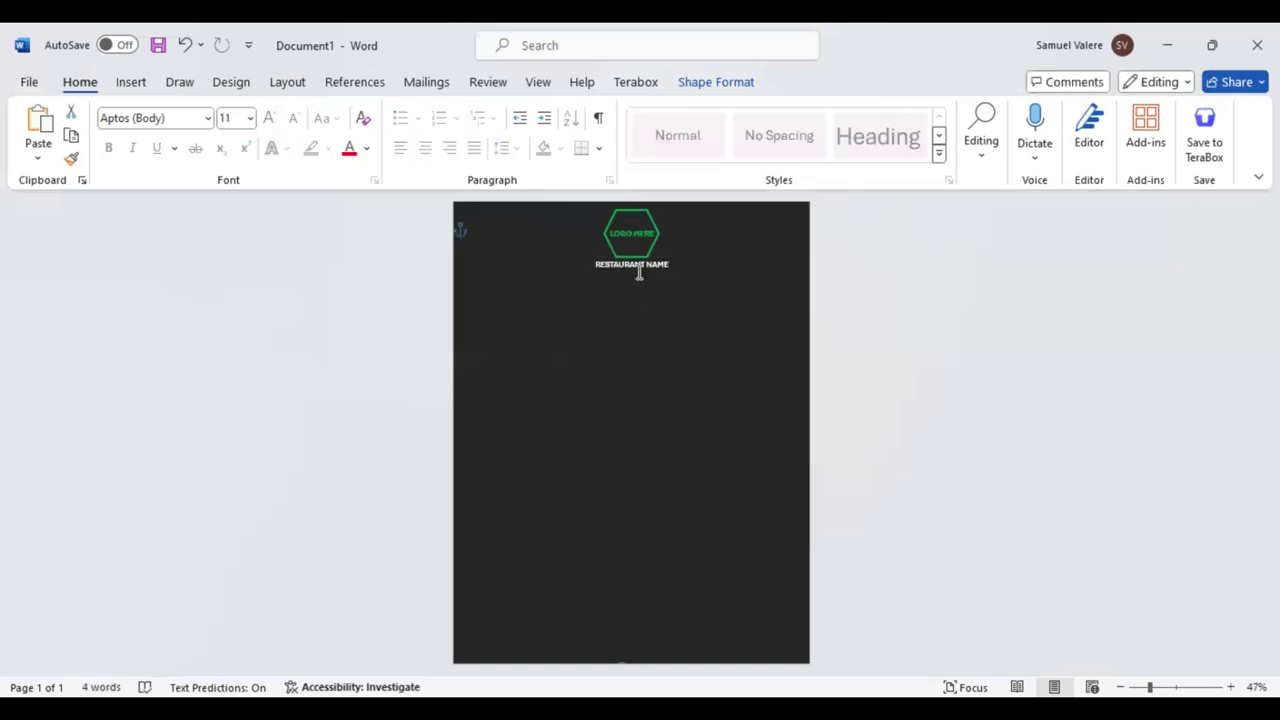
left_click(660, 278)
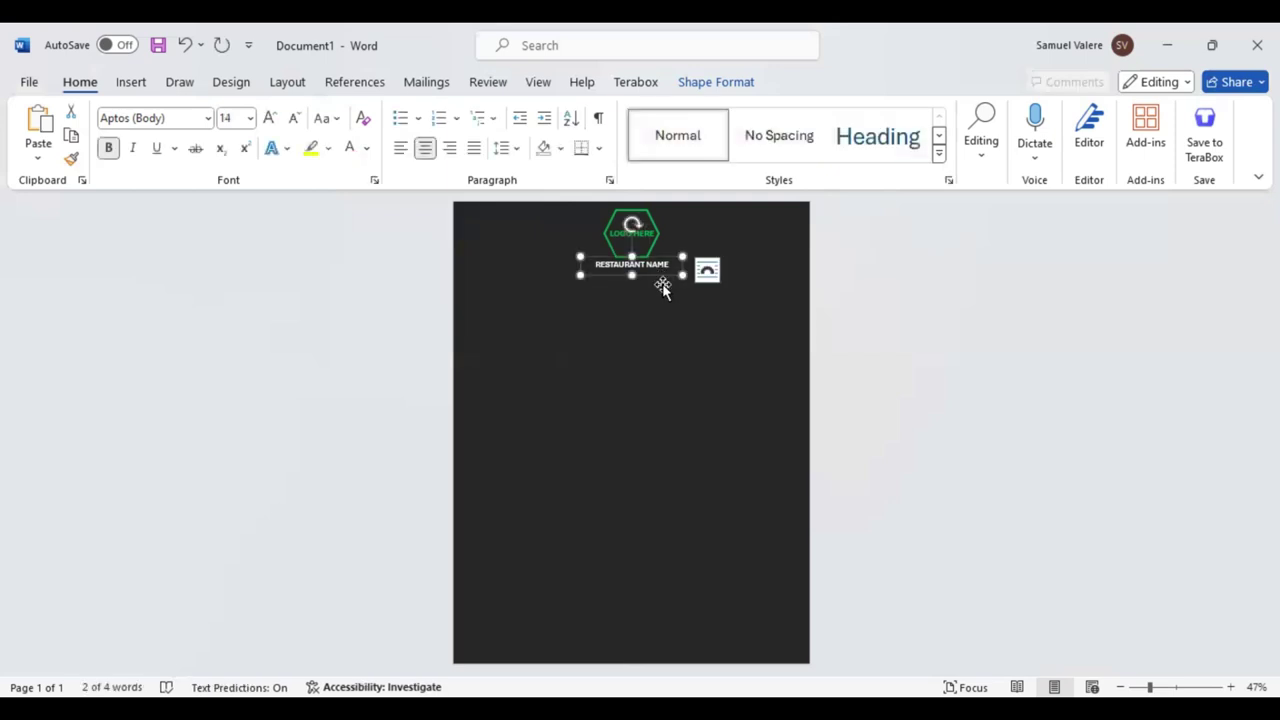
left_click_drag(661, 276, 653, 293, "ctrl")
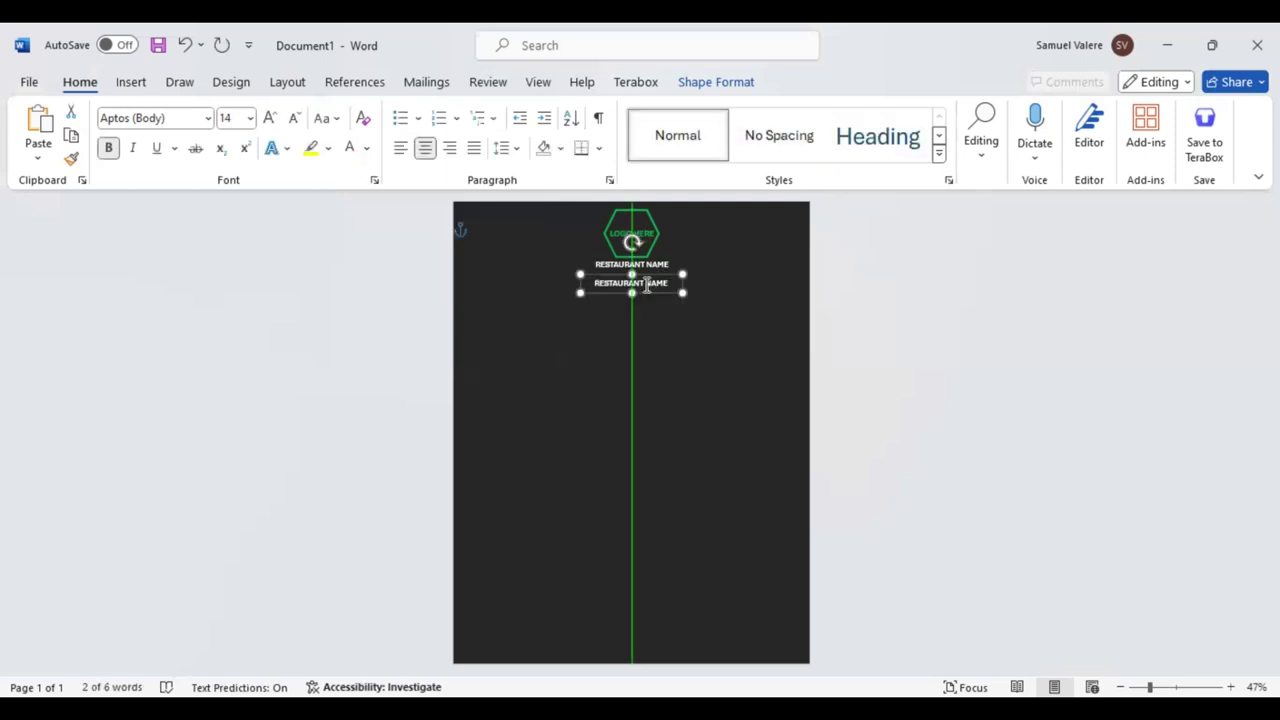
right_click(645, 284)
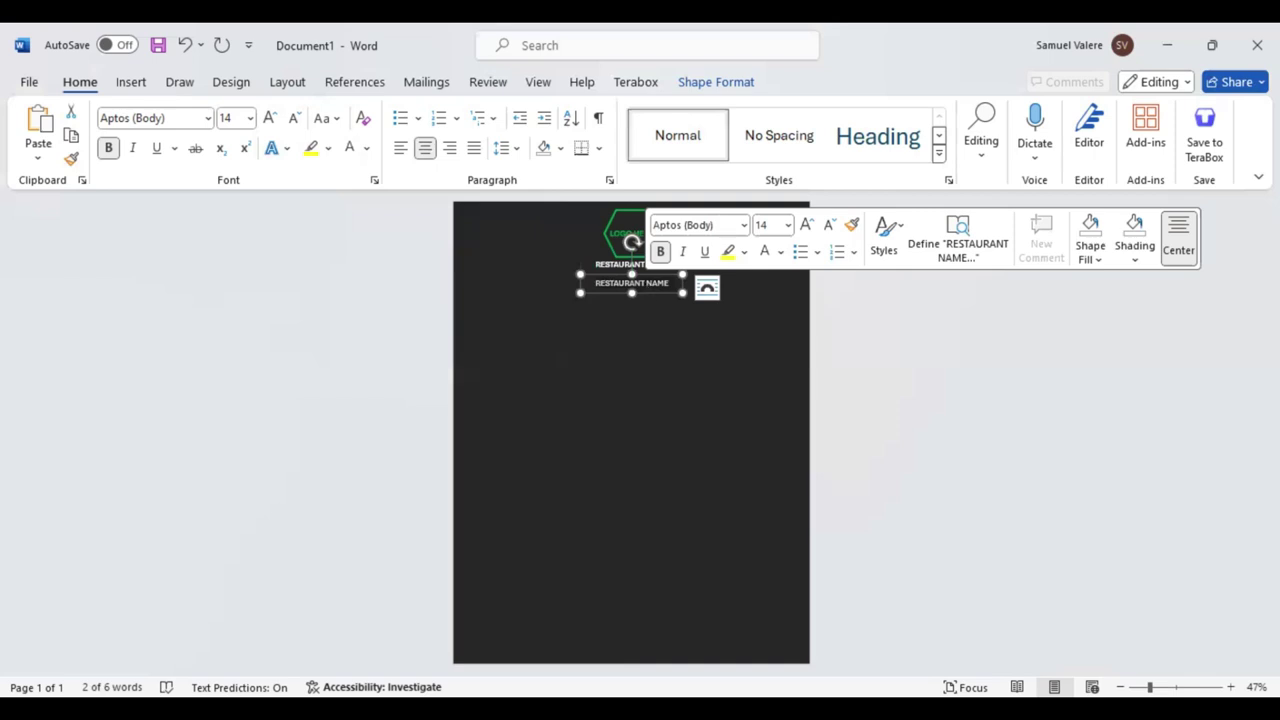
type("Food Menu")
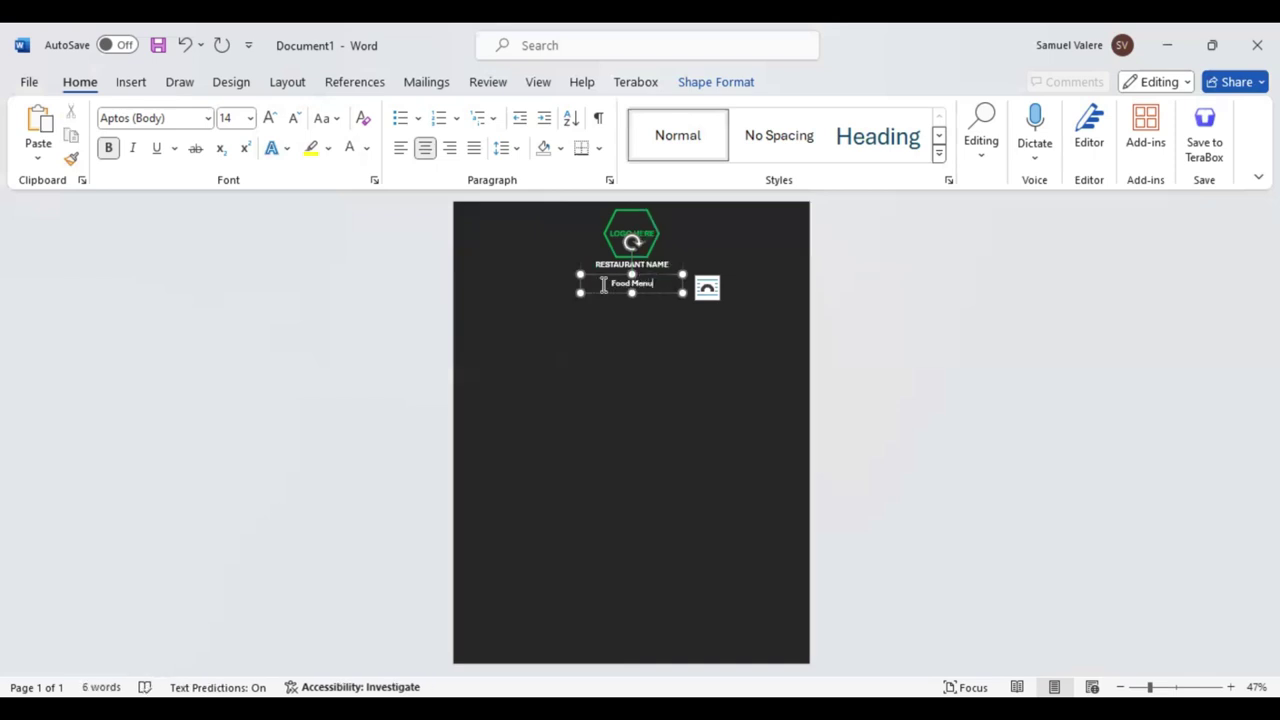
Set the Food Menu text to size 80, then widen and centre its box.
right_click(640, 284)
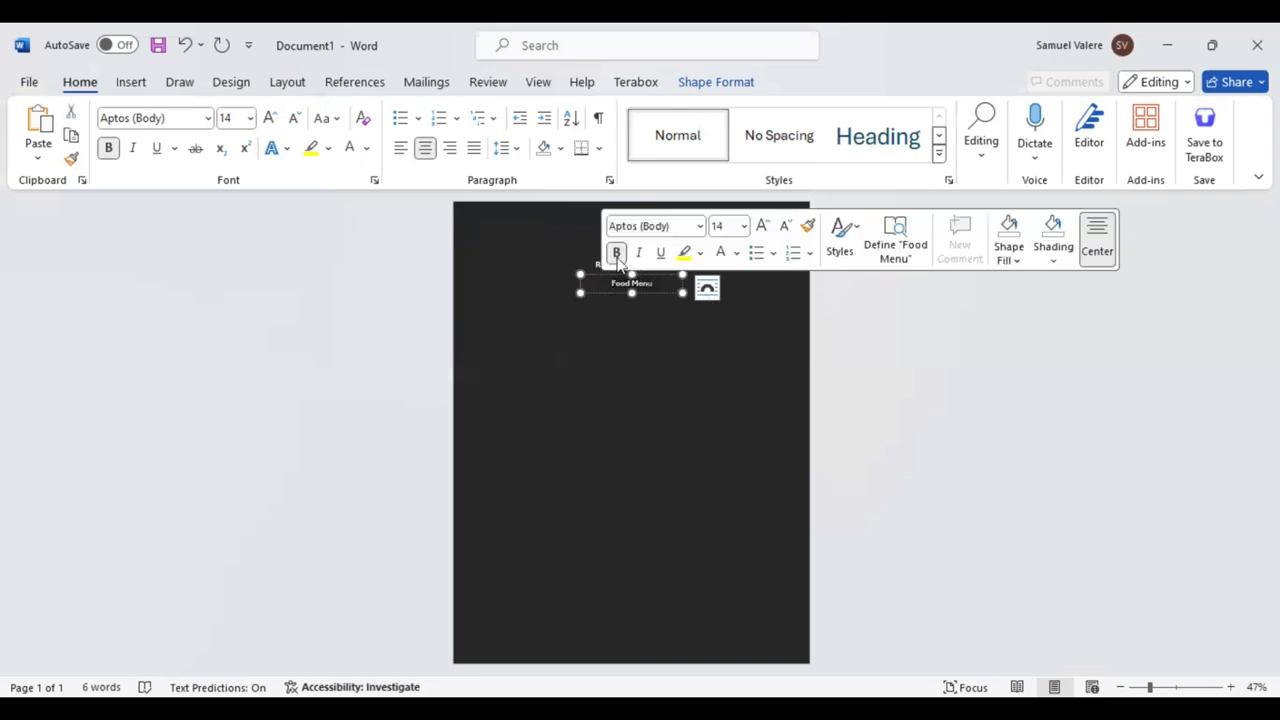
left_click(763, 227)
left_click(763, 227)
left_click(763, 227)
left_click(763, 227)
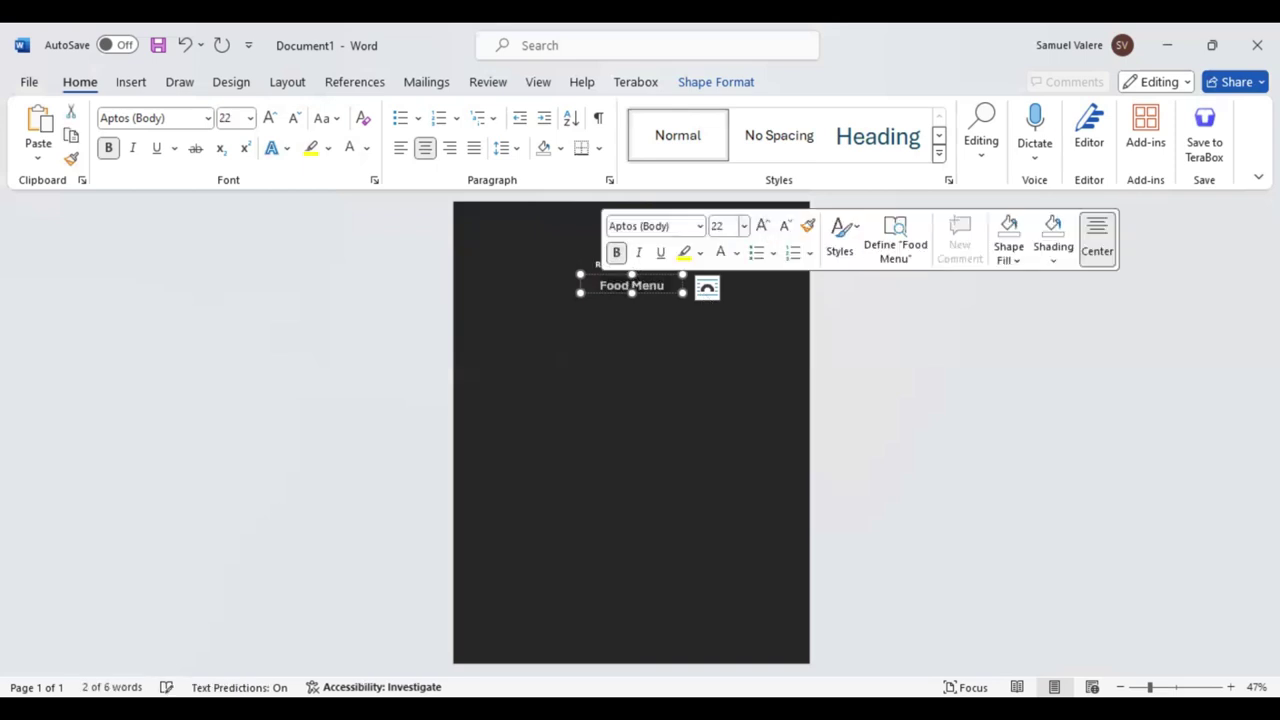
left_click(722, 225)
type("80")
key("Return")
mouse_move(580, 299)
left_mouse_down()
mouse_move(498, 302)
mouse_move(521, 303)
left_mouse_up()
left_click_drag(651, 322, 651, 316)
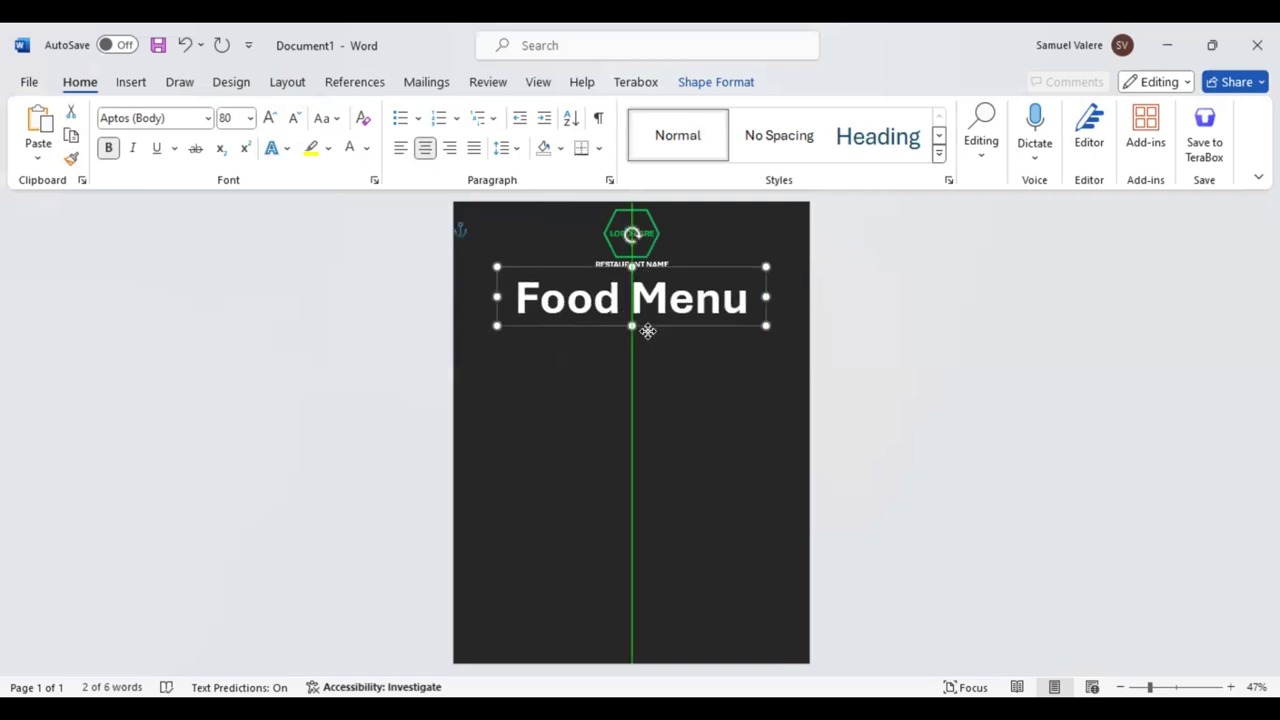
Colour the Food Menu title green and nudge it up, keeping it centred.
right_click(787, 283)
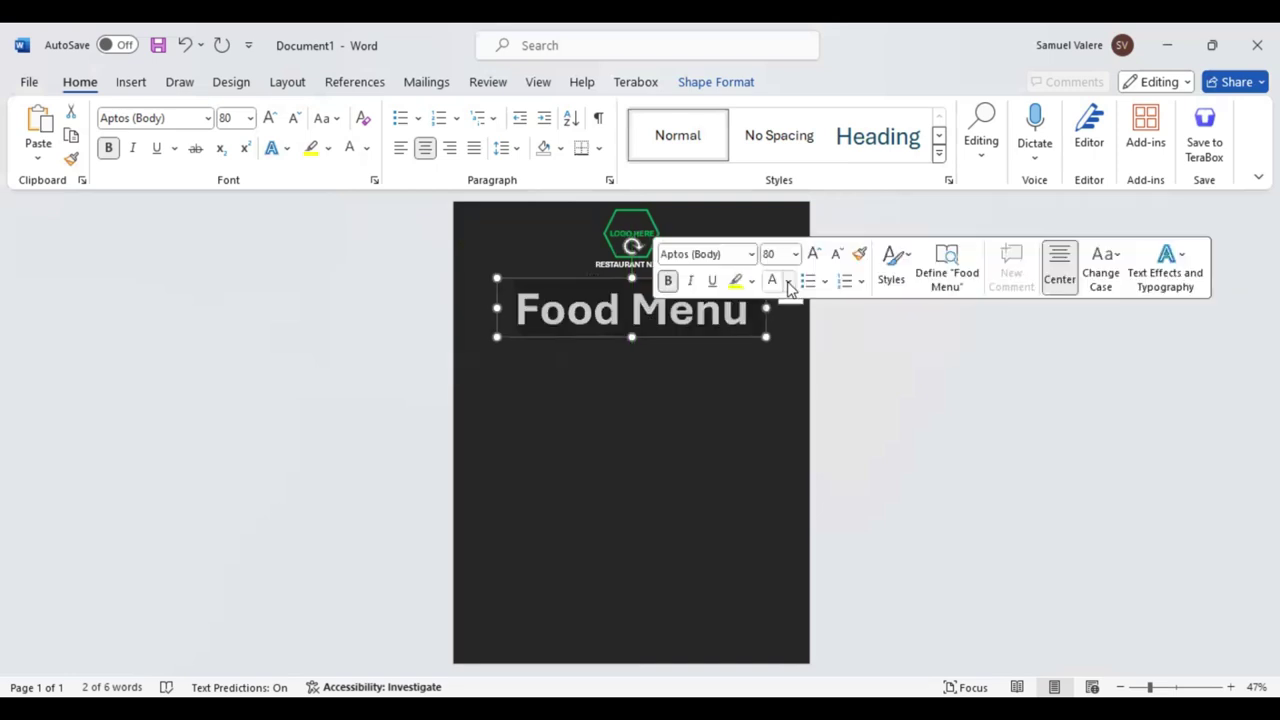
left_click(790, 287)
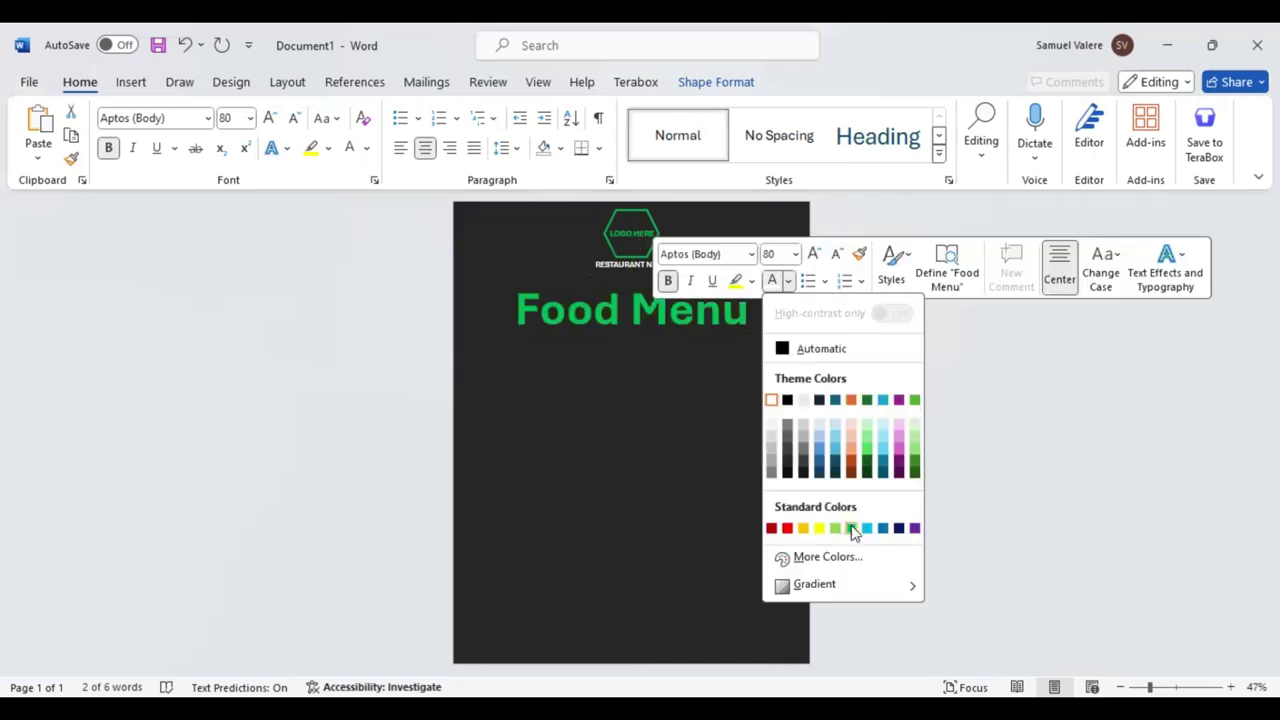
left_click(852, 528)
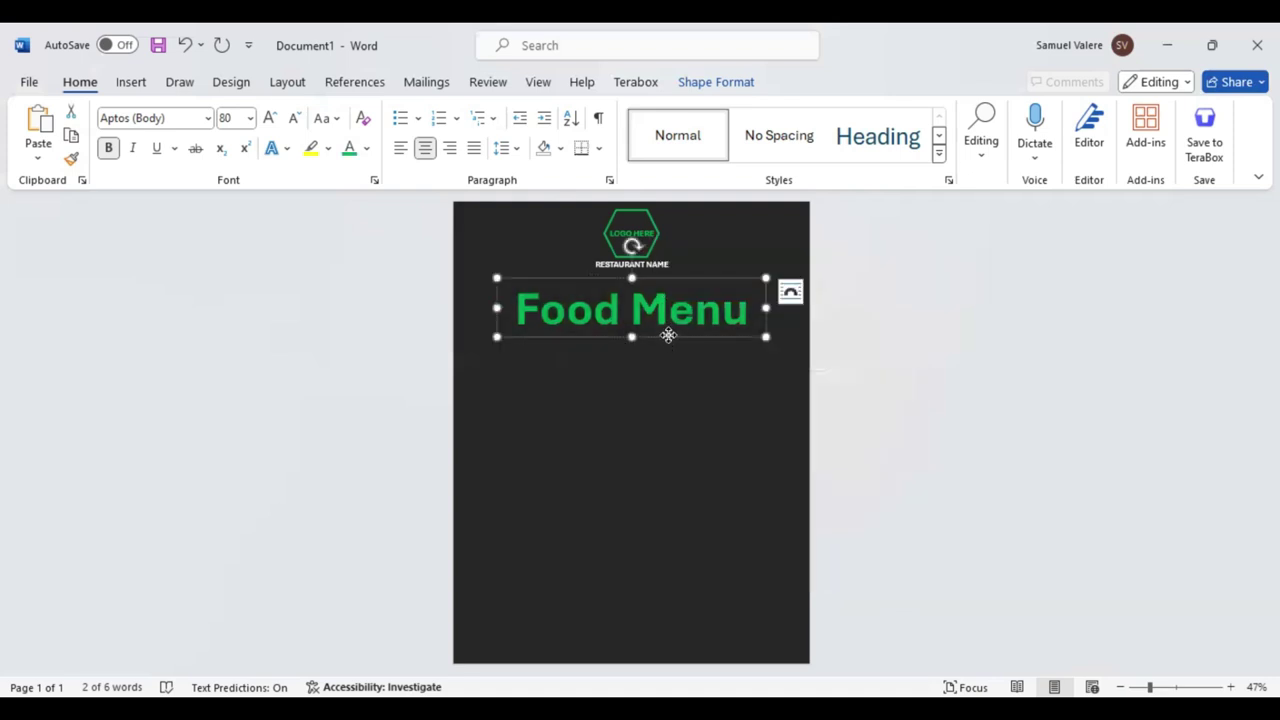
left_click_drag(668, 335, 668, 333)
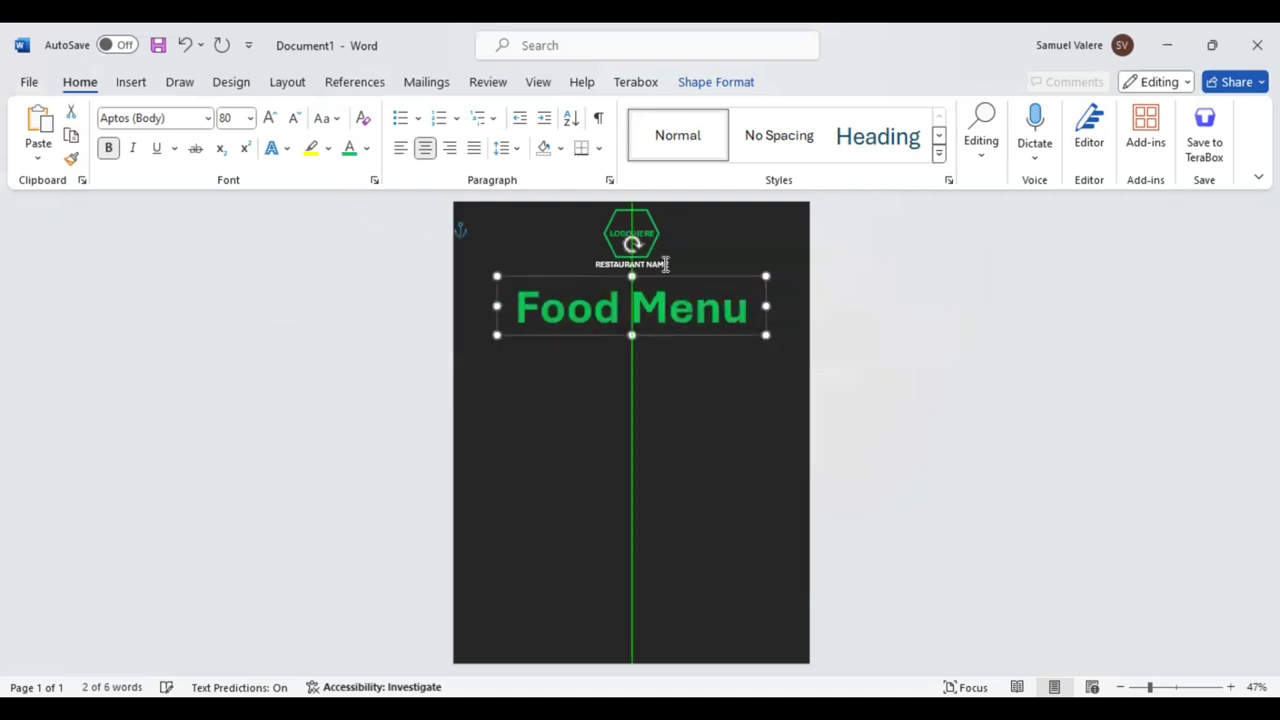
Copy the name box below the title and generate Lorem ipsum placeholder text in it.
key("ctrl+v")
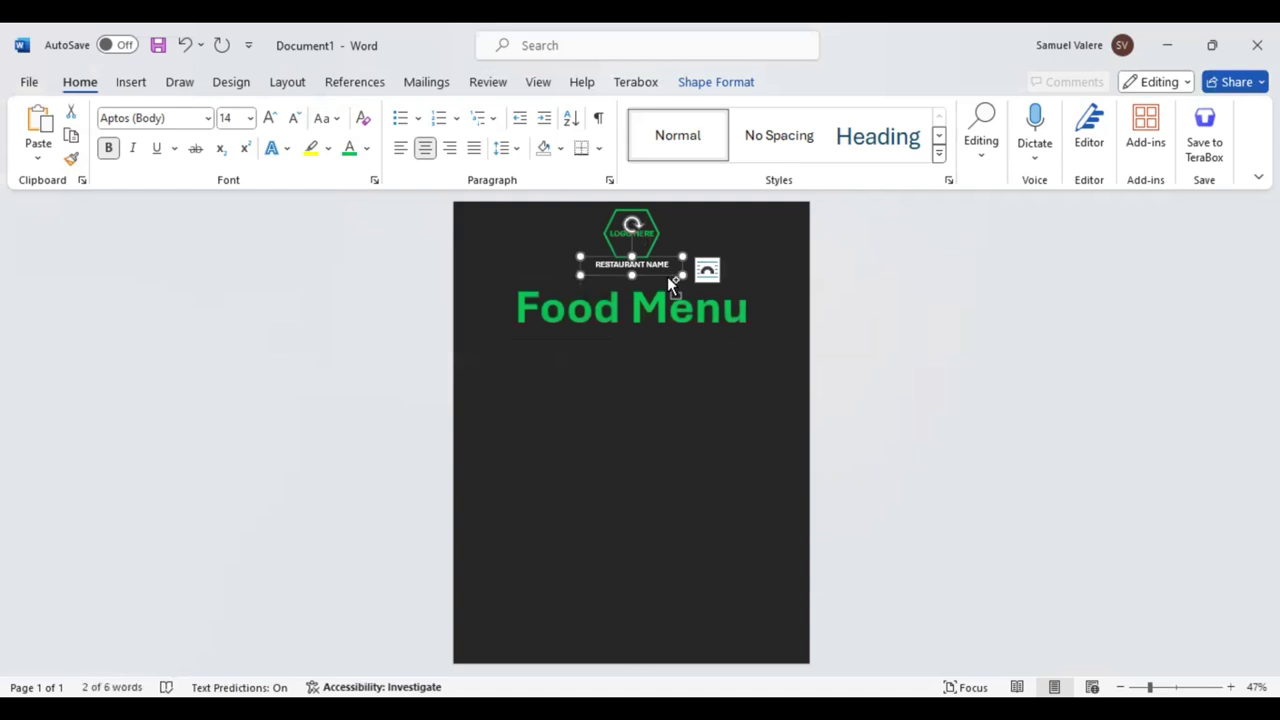
mouse_move(667, 276)
left_mouse_down()
mouse_move(668, 347)
mouse_move(650, 343)
left_mouse_up()
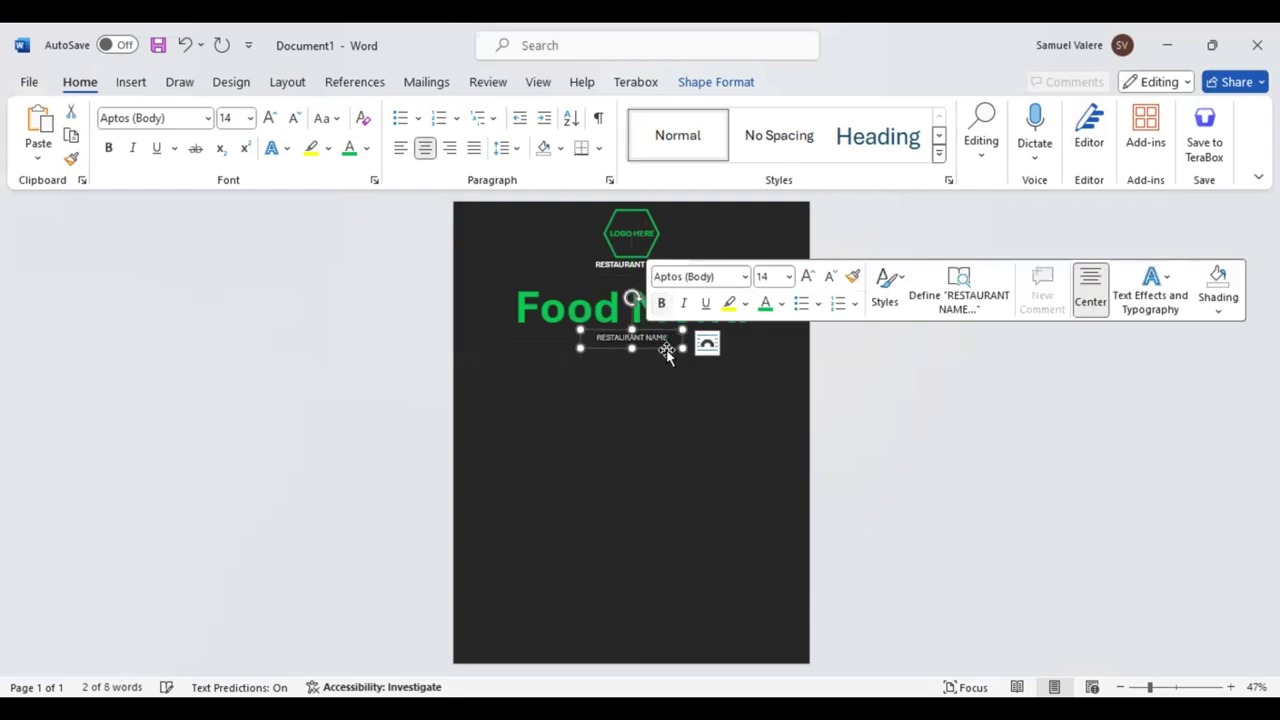
type("Le")
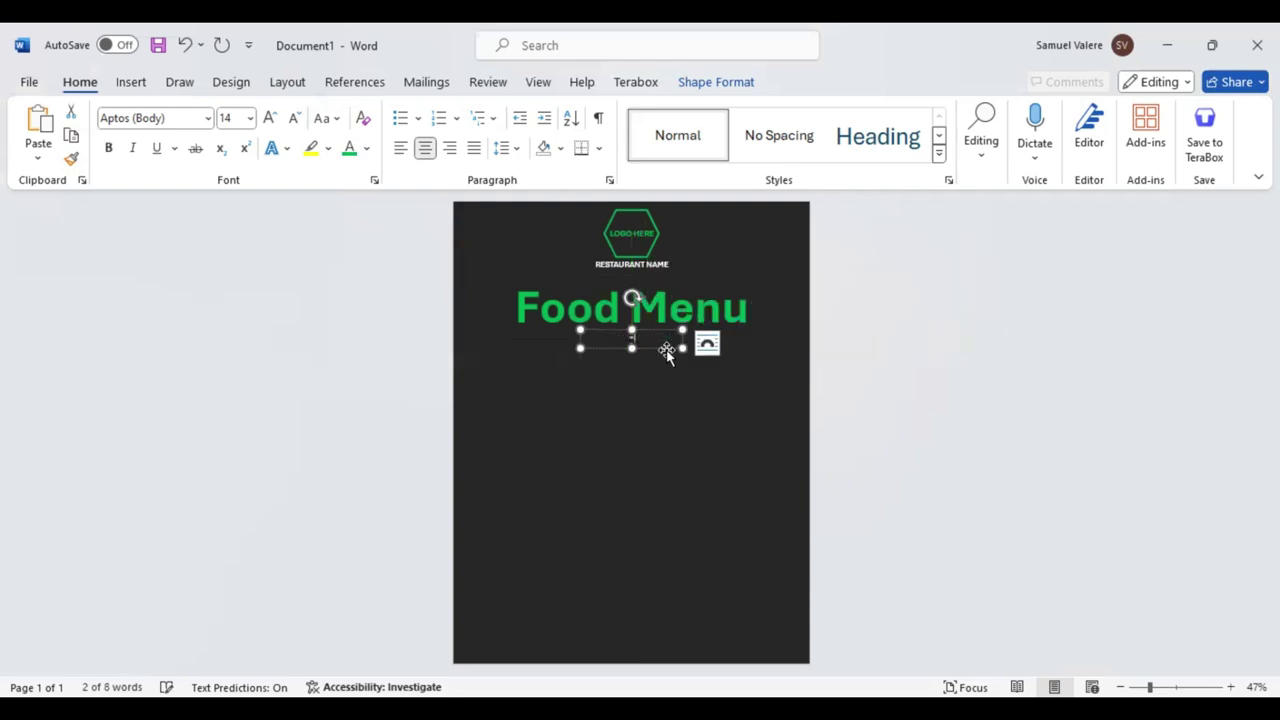
type("re")
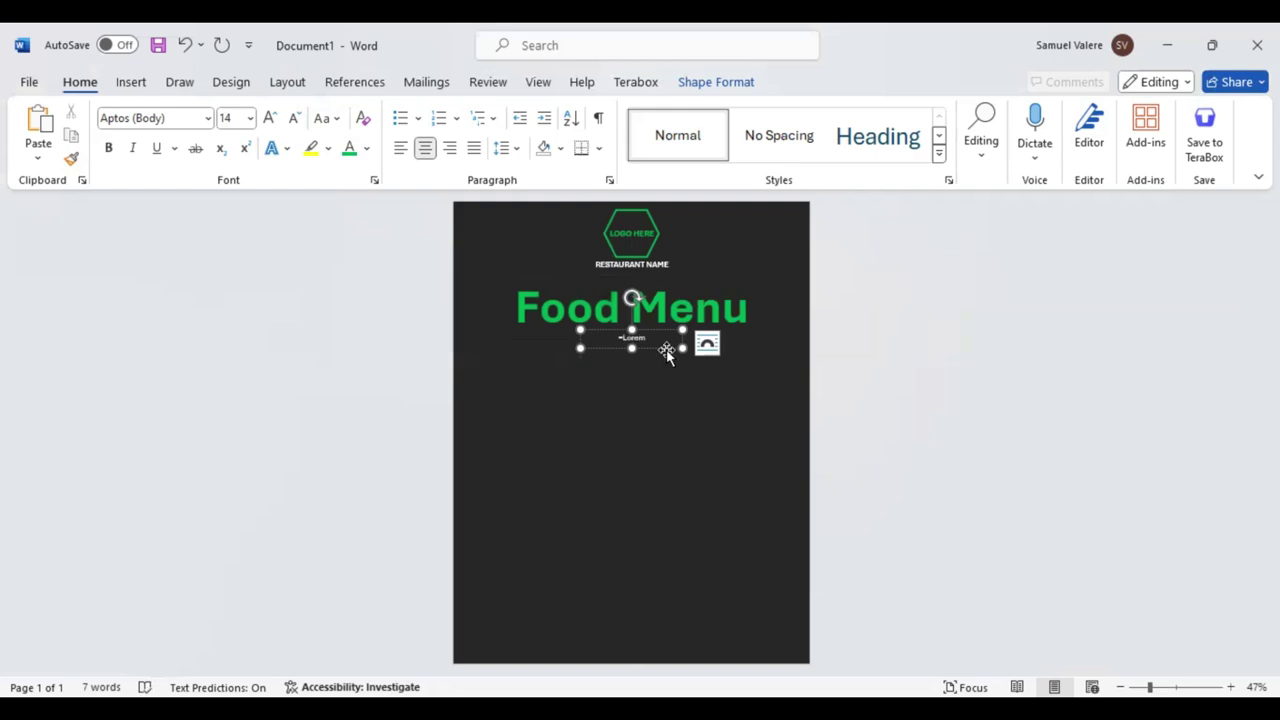
type("m")
key("Return")
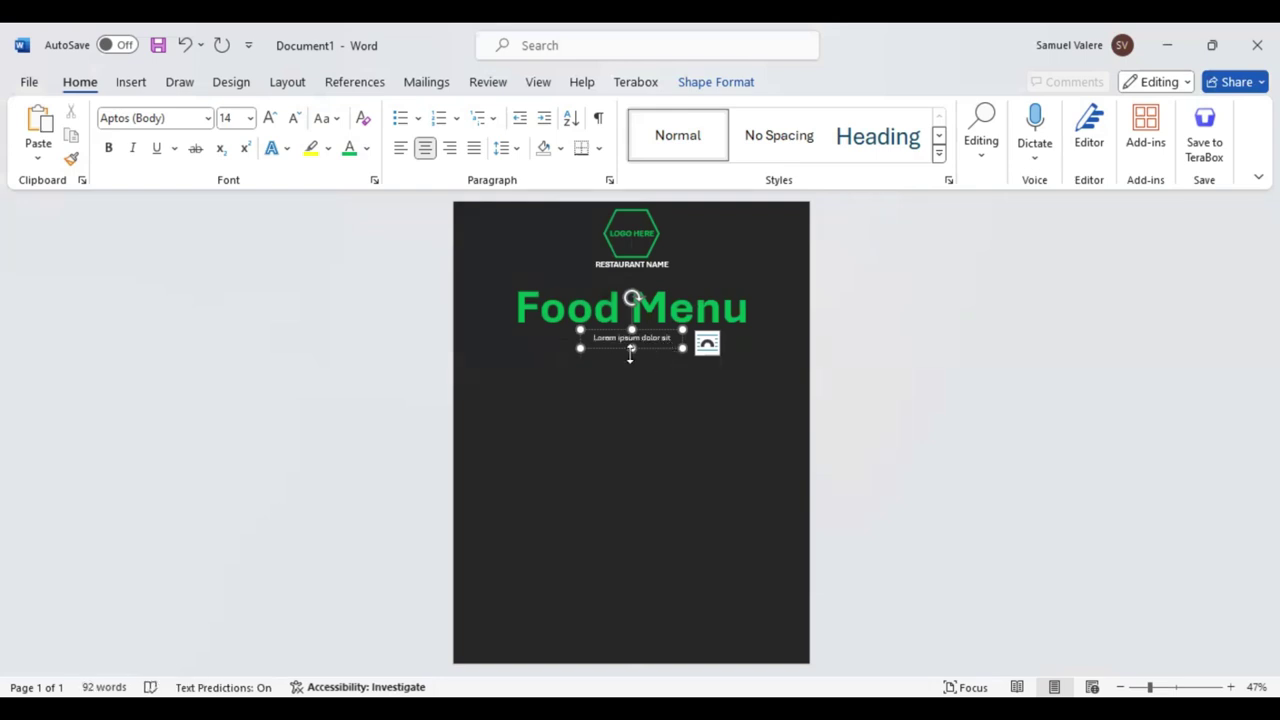
Widen and heighten the paragraph box to show all lines, then centre it under the title.
left_click_drag(580, 348, 493, 353)
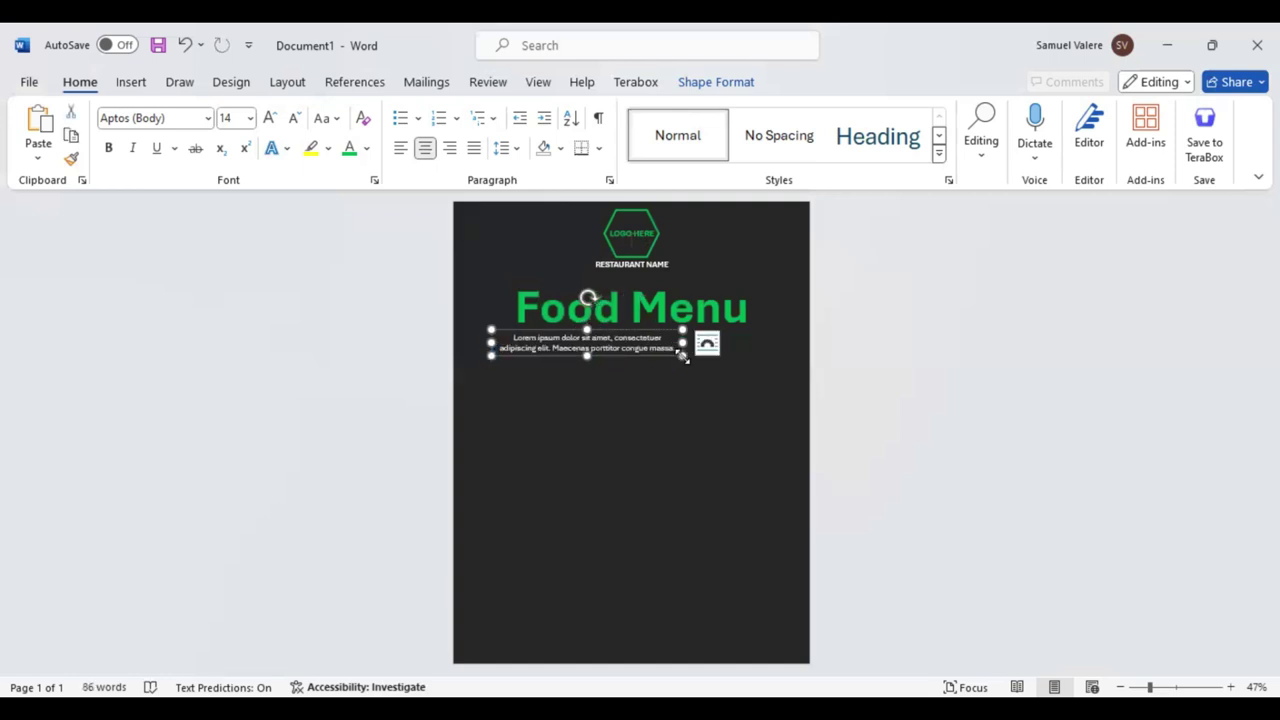
left_click_drag(684, 357, 720, 353)
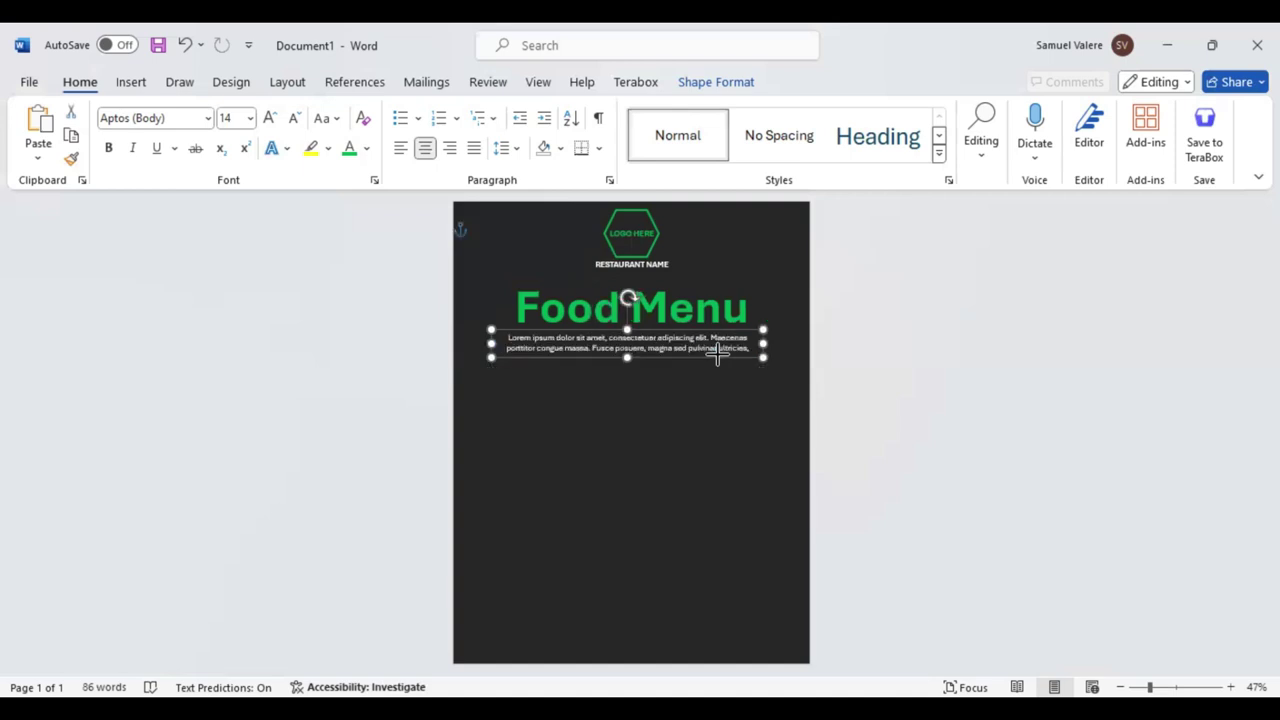
left_click_drag(629, 358, 630, 367)
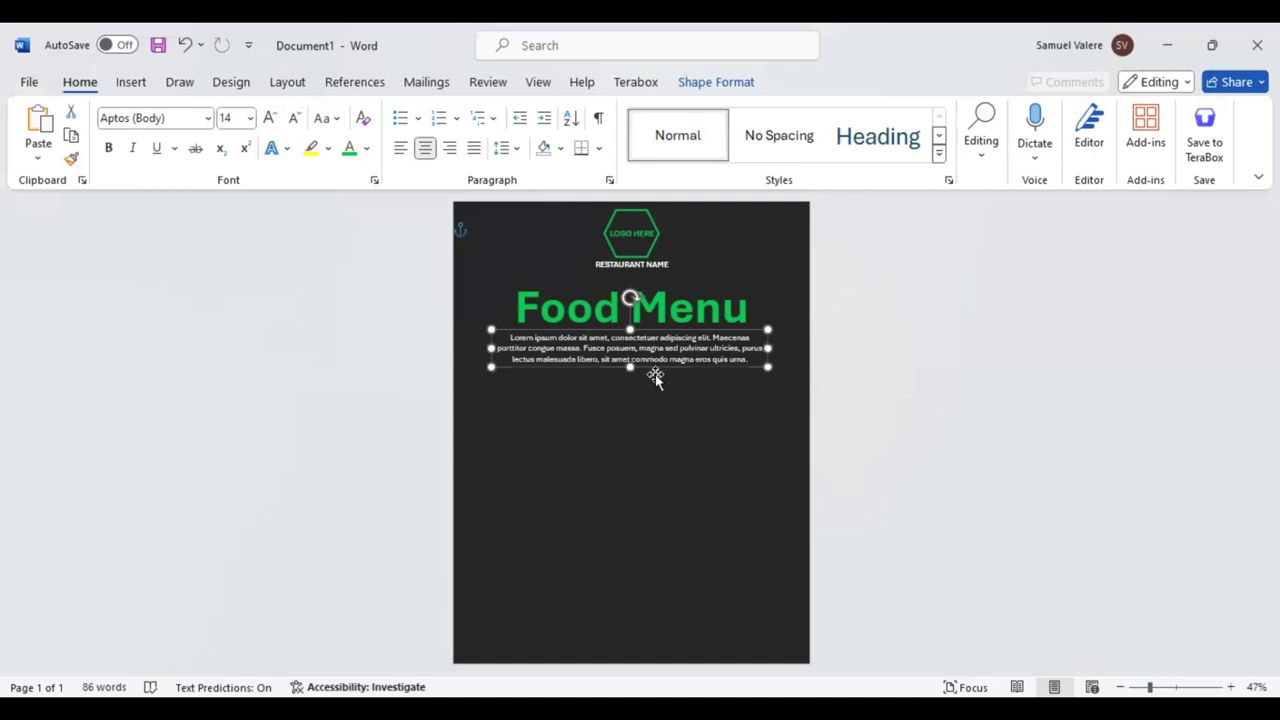
left_click_drag(491, 348, 474, 348)
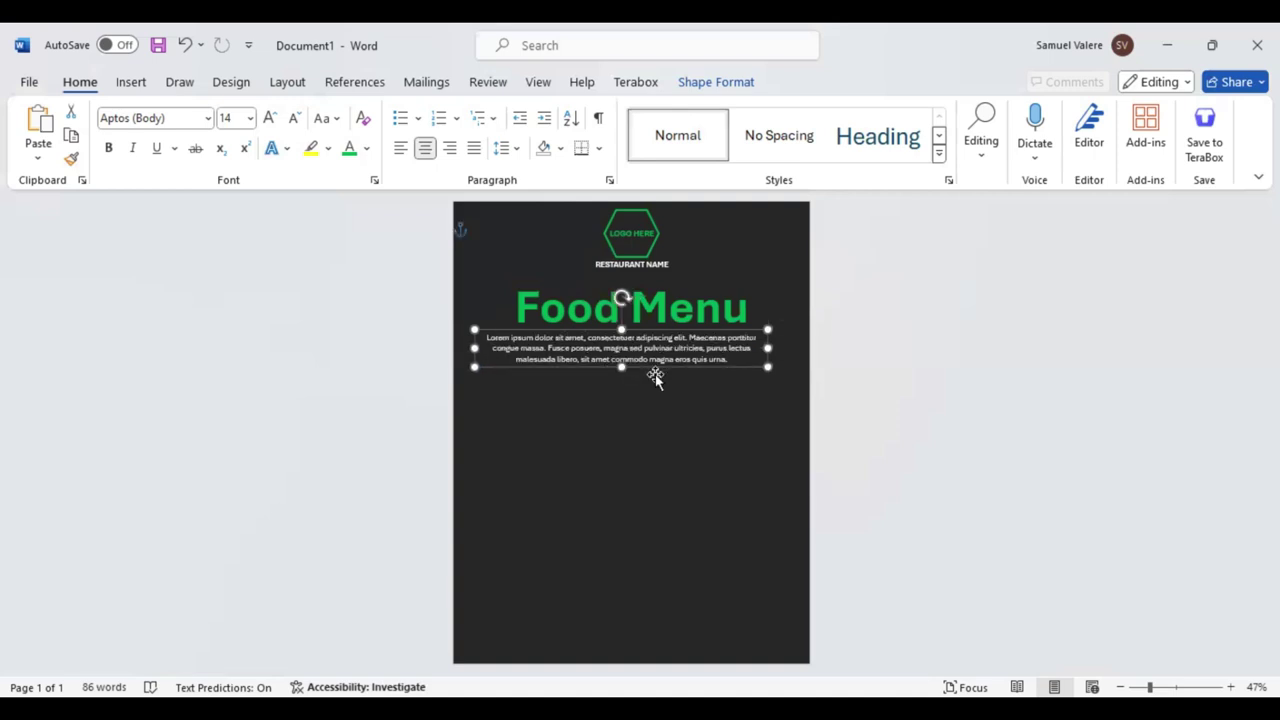
left_click(655, 377)
left_click_drag(655, 377, 602, 382)
left_click(602, 382)
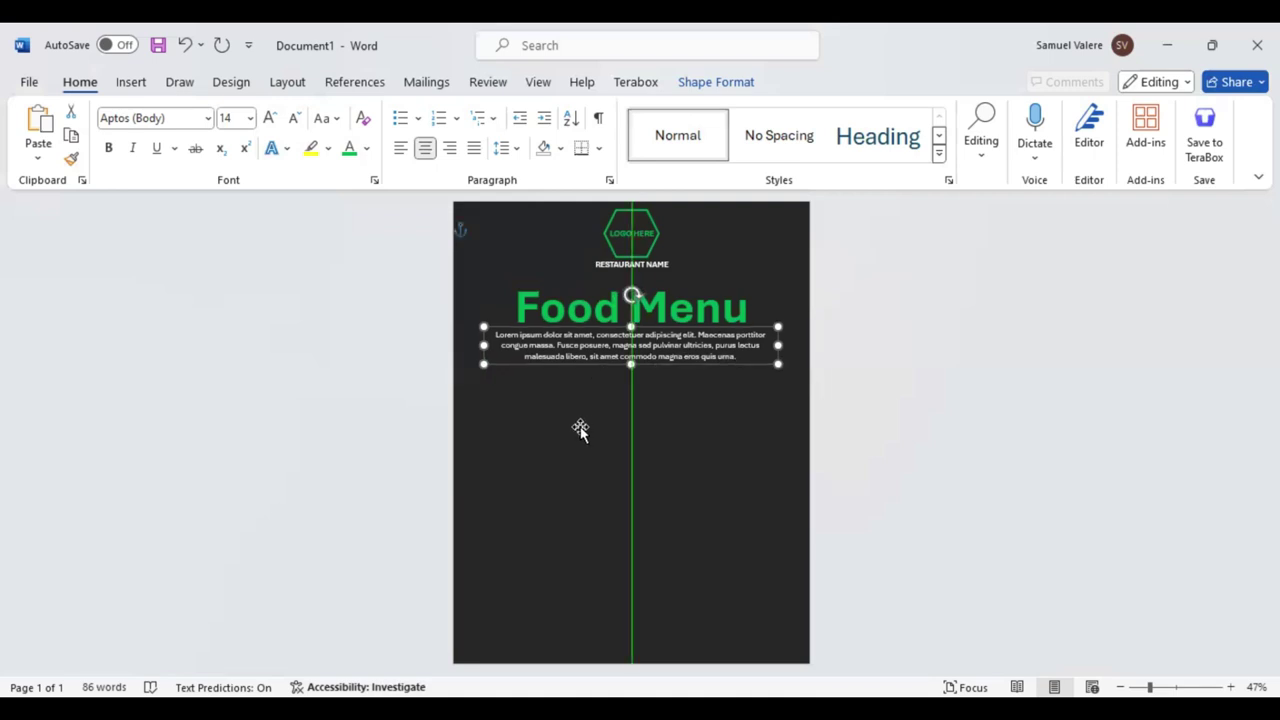
Draw a rectangle below the paragraph, stretch it to full page width and taller, and fill it green.
left_click(130, 84)
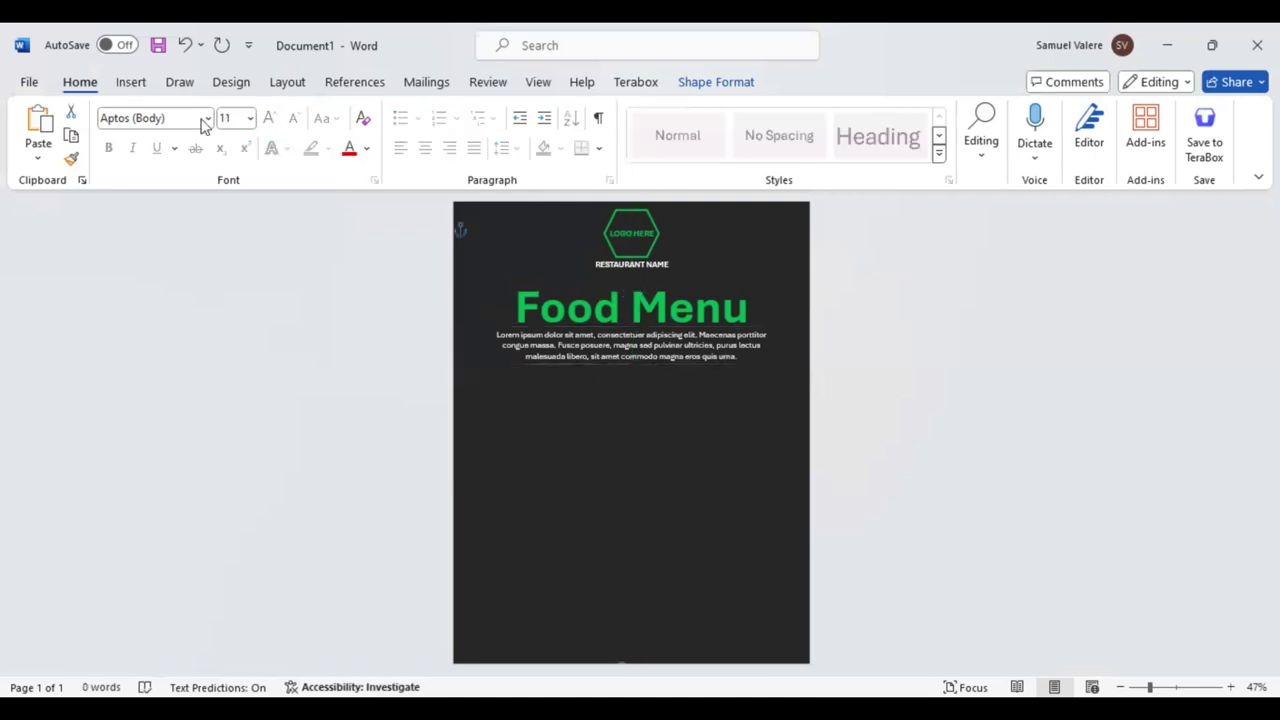
left_click(270, 111)
left_click(247, 220)
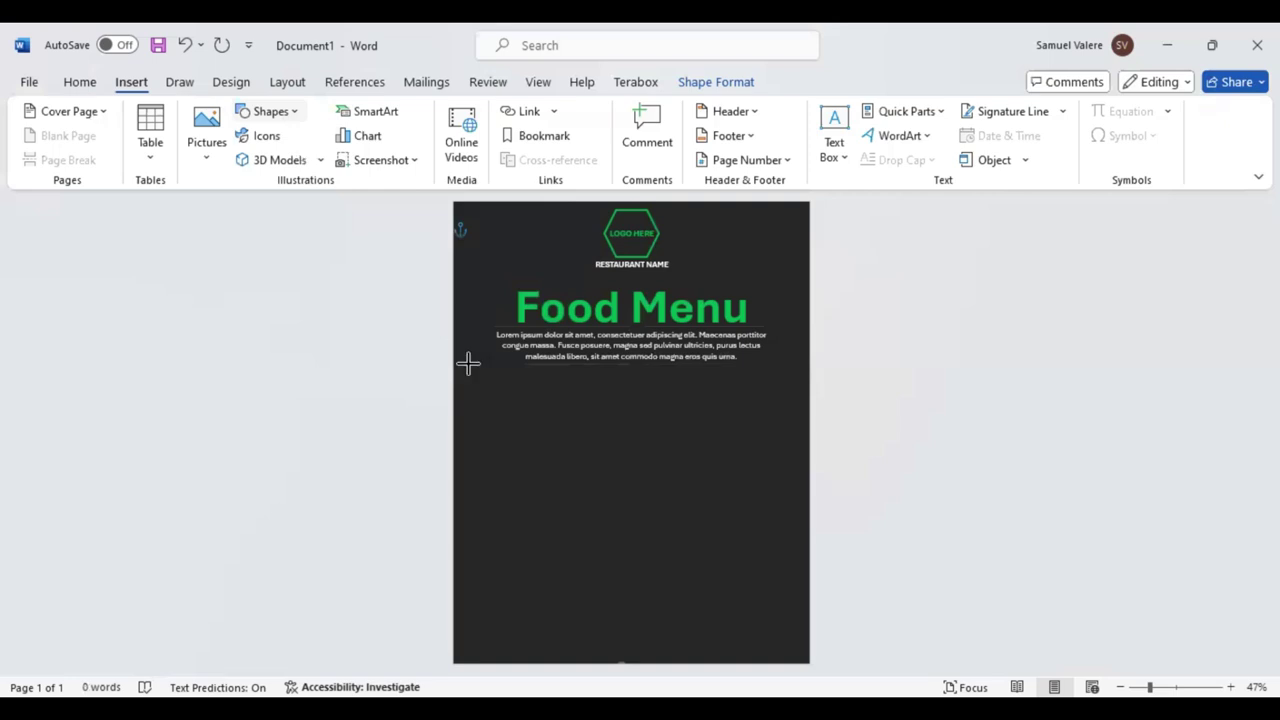
left_click_drag(477, 398, 791, 437)
left_click_drag(474, 417, 388, 417)
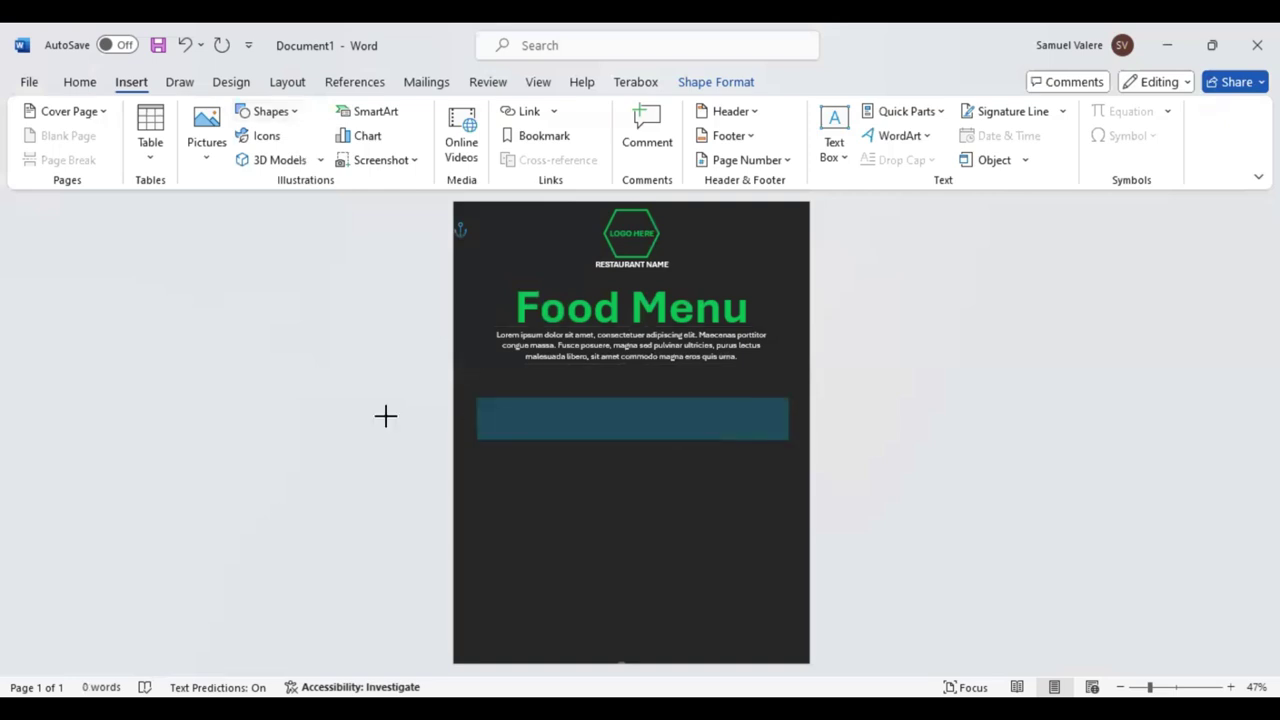
left_click_drag(760, 424, 813, 426)
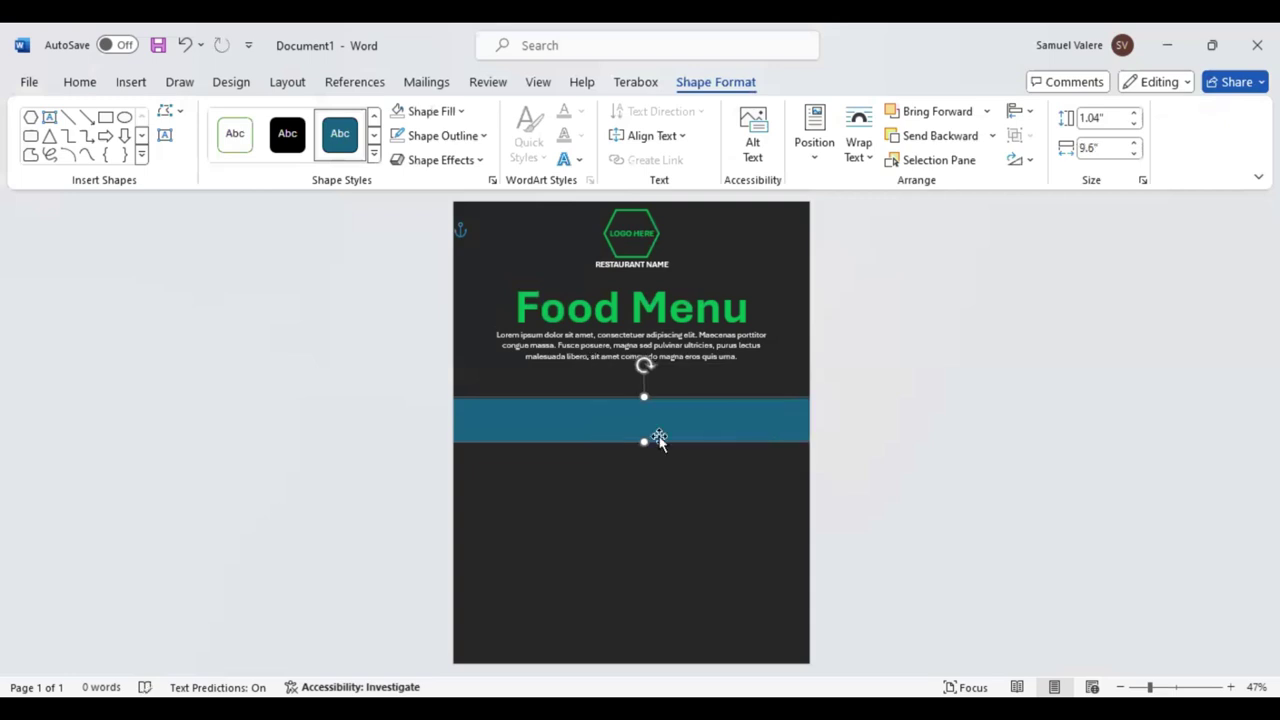
mouse_move(645, 442)
left_mouse_down()
mouse_move(644, 457)
mouse_move(657, 436)
left_mouse_up()
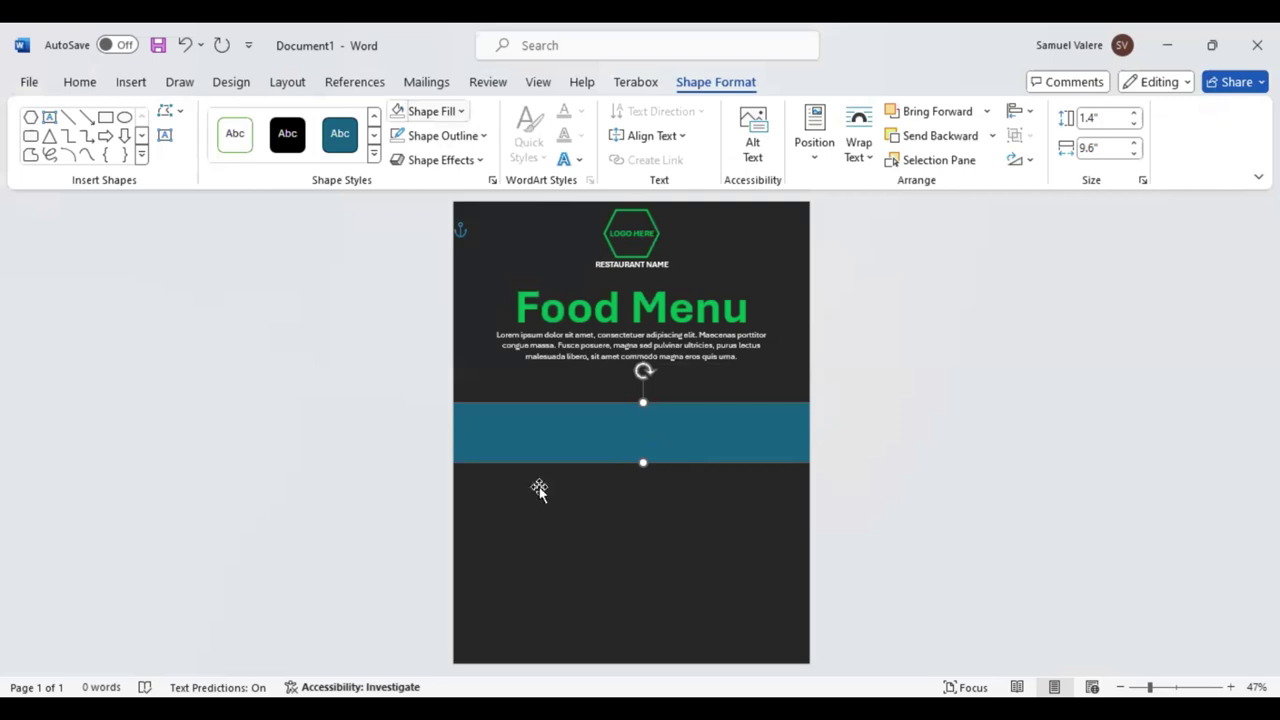
key("Return")
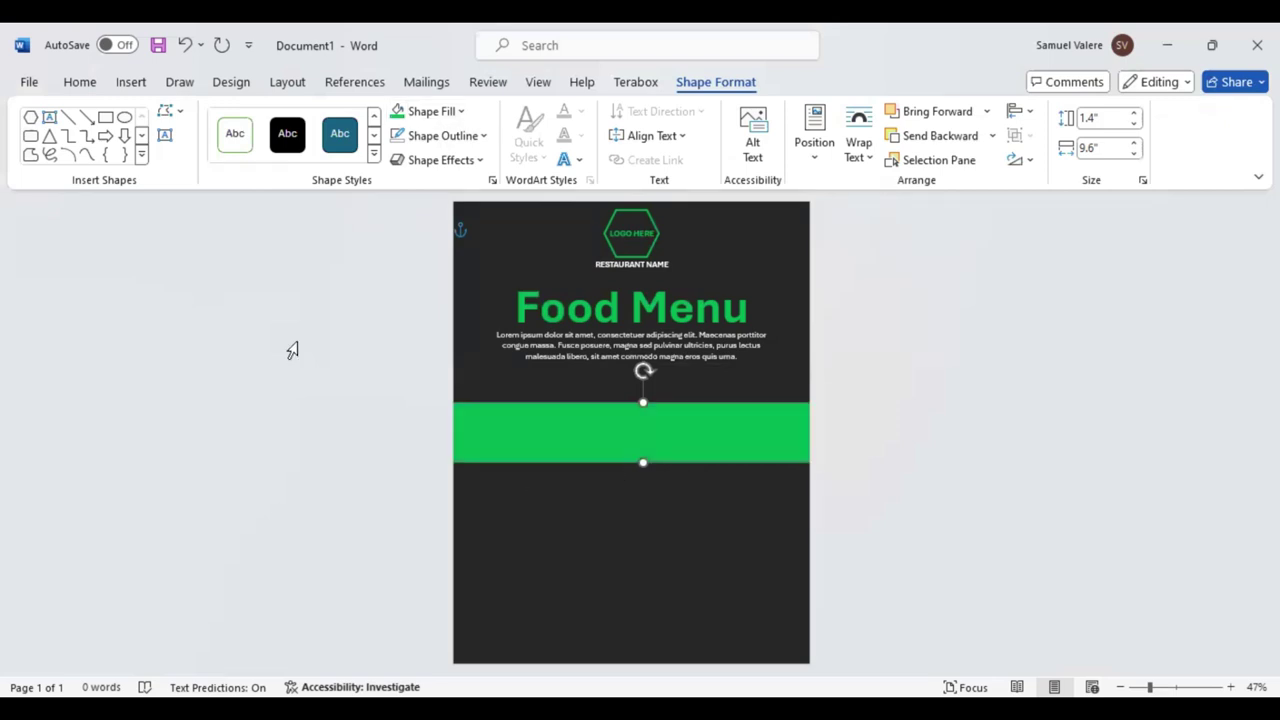
left_click(141, 163)
scroll(40, 557, "down", 1)
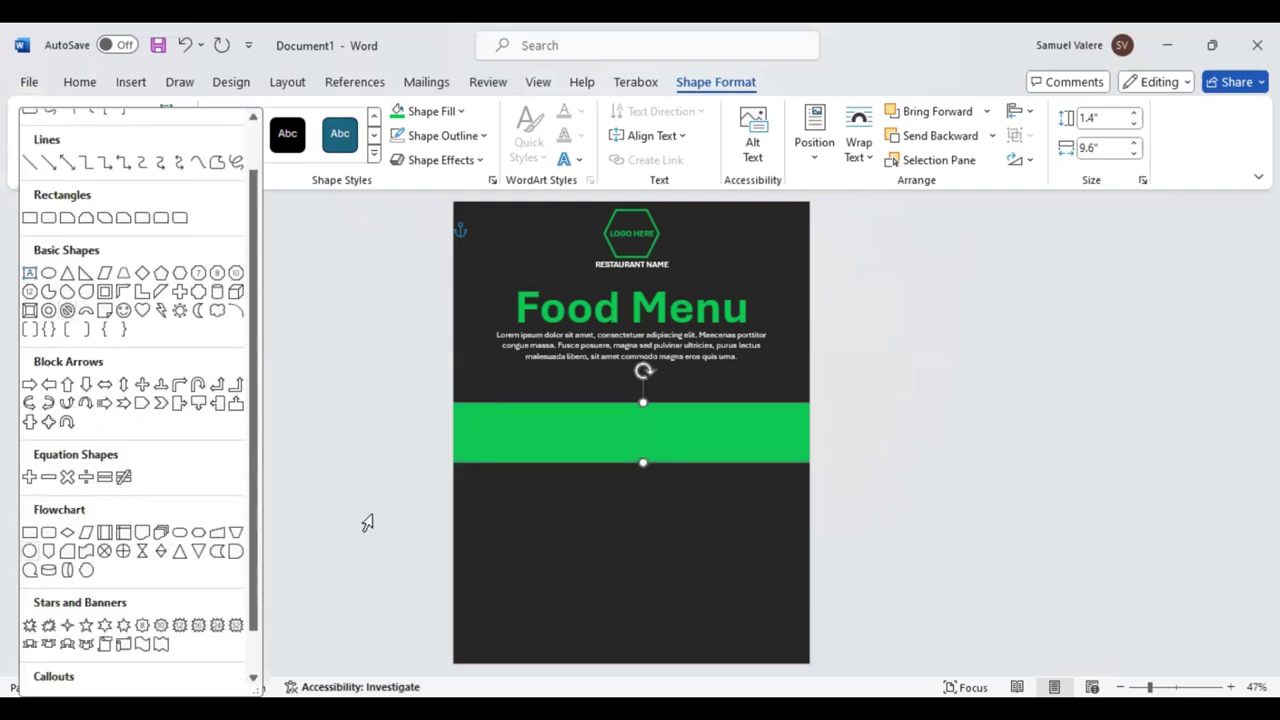
Draw a circle over the green band's left end and thicken its outline.
mouse_move(508, 450)
left_mouse_down()
mouse_move(600, 545)
mouse_move(531, 445)
left_mouse_up()
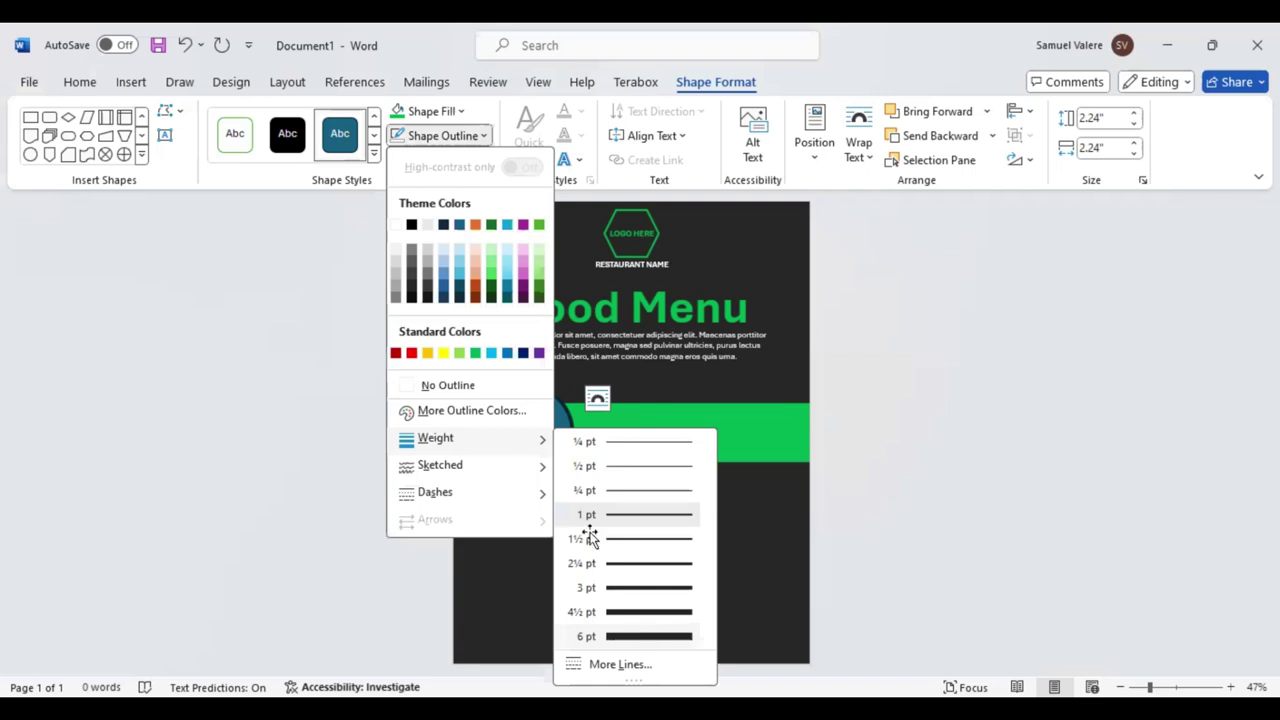
left_click(586, 538)
left_click(614, 534)
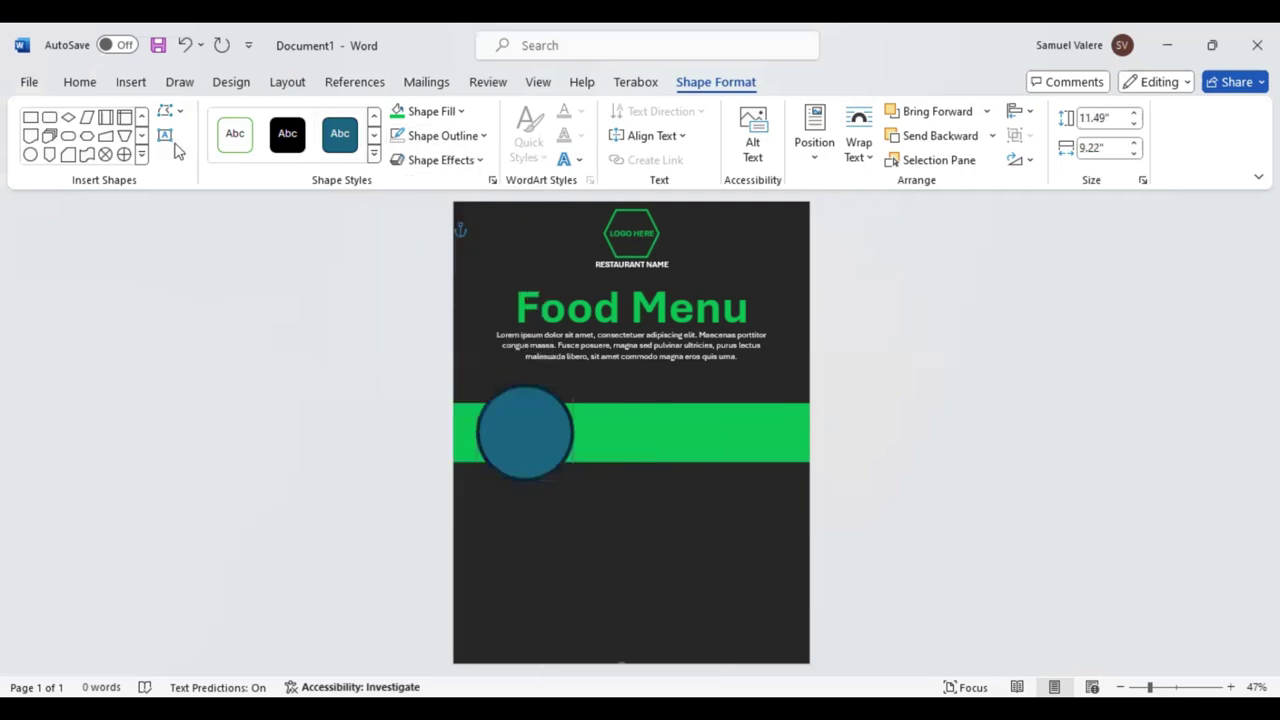
left_click(131, 88)
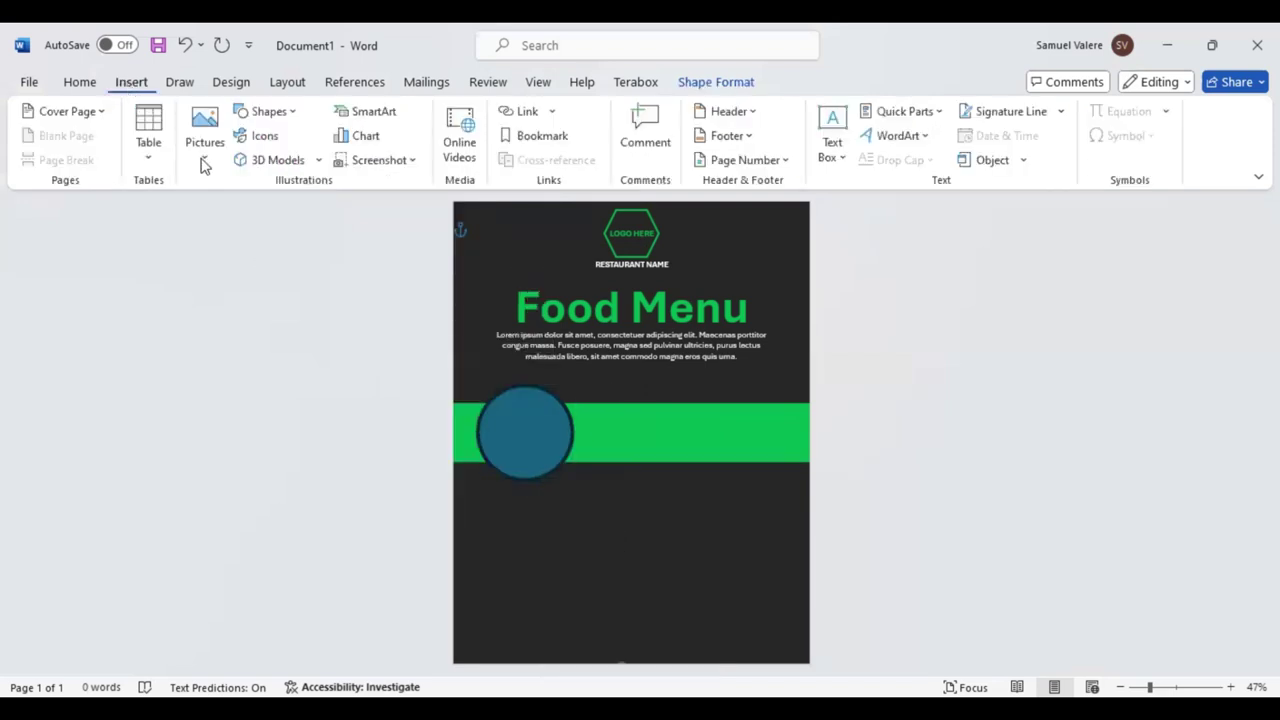
left_click(245, 219)
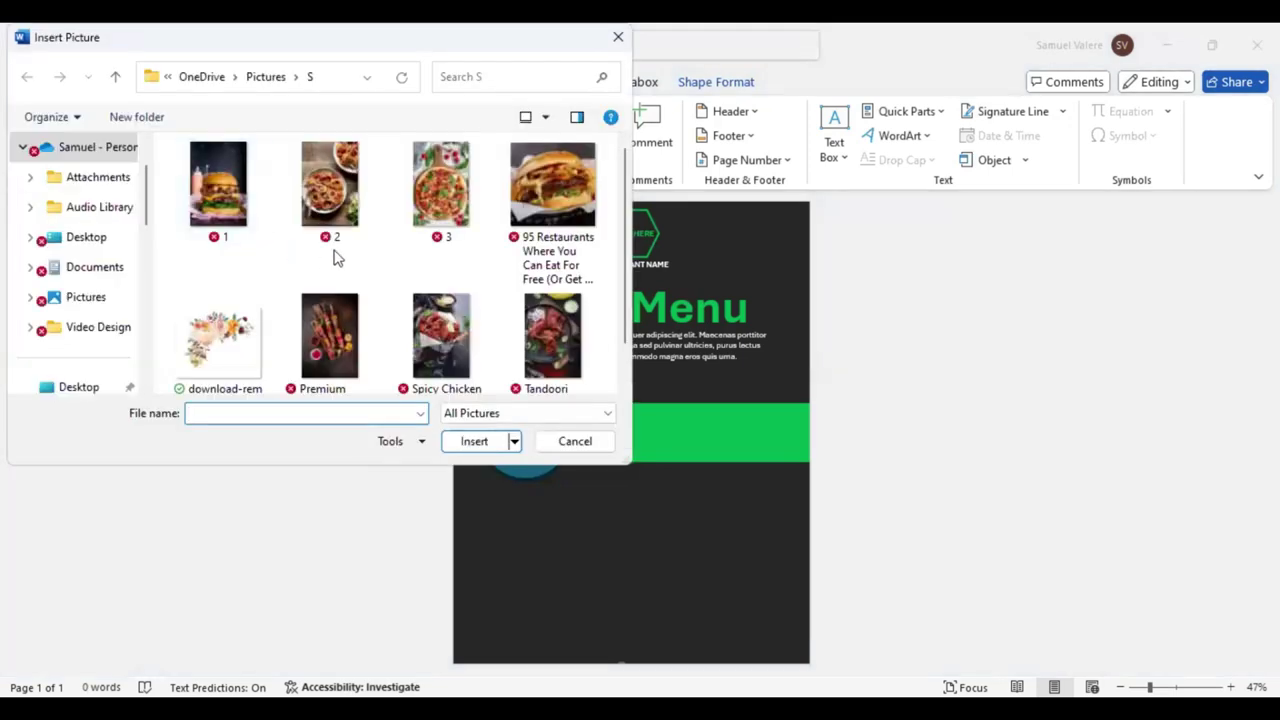
left_click(337, 205)
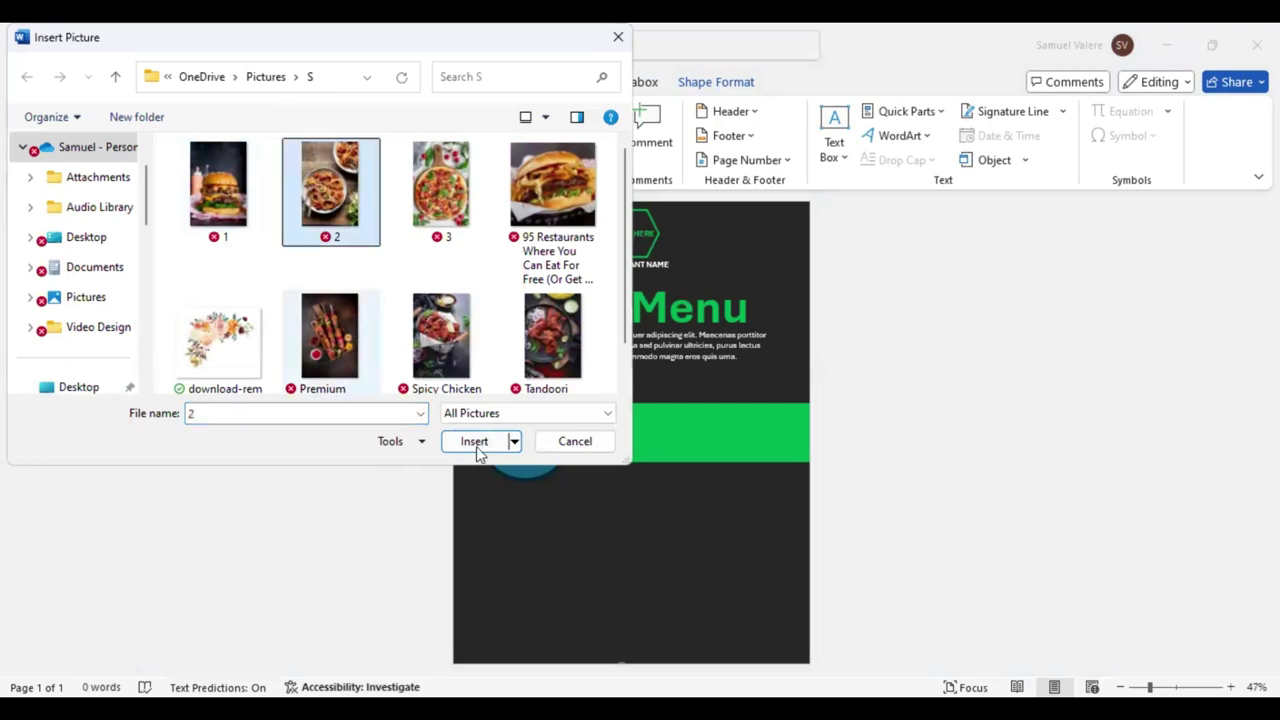
left_click(480, 448)
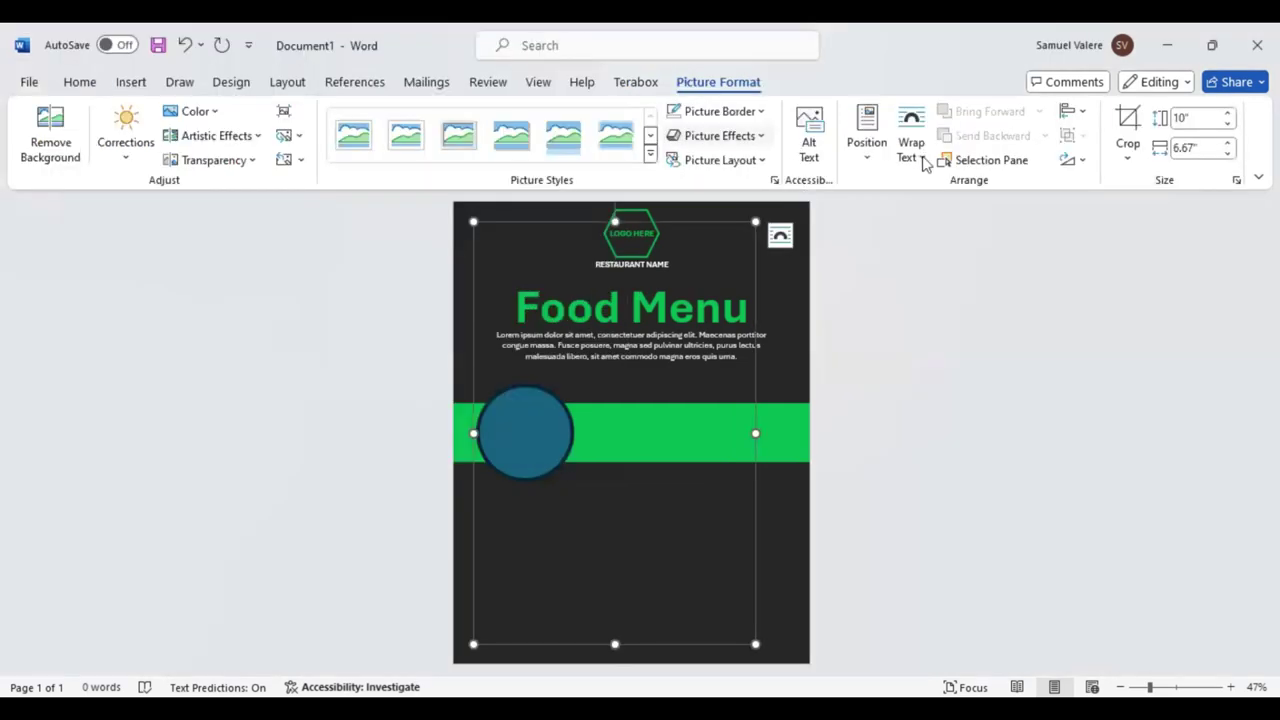
left_click(912, 150)
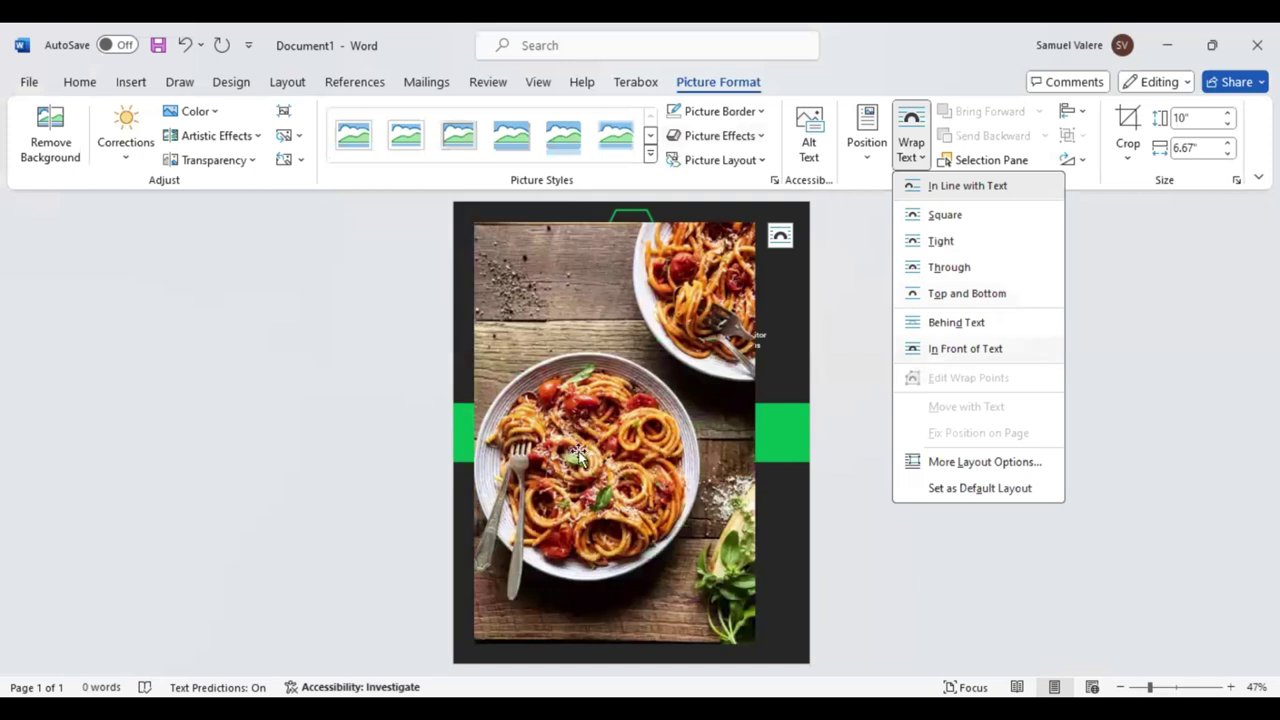
right_click(655, 250)
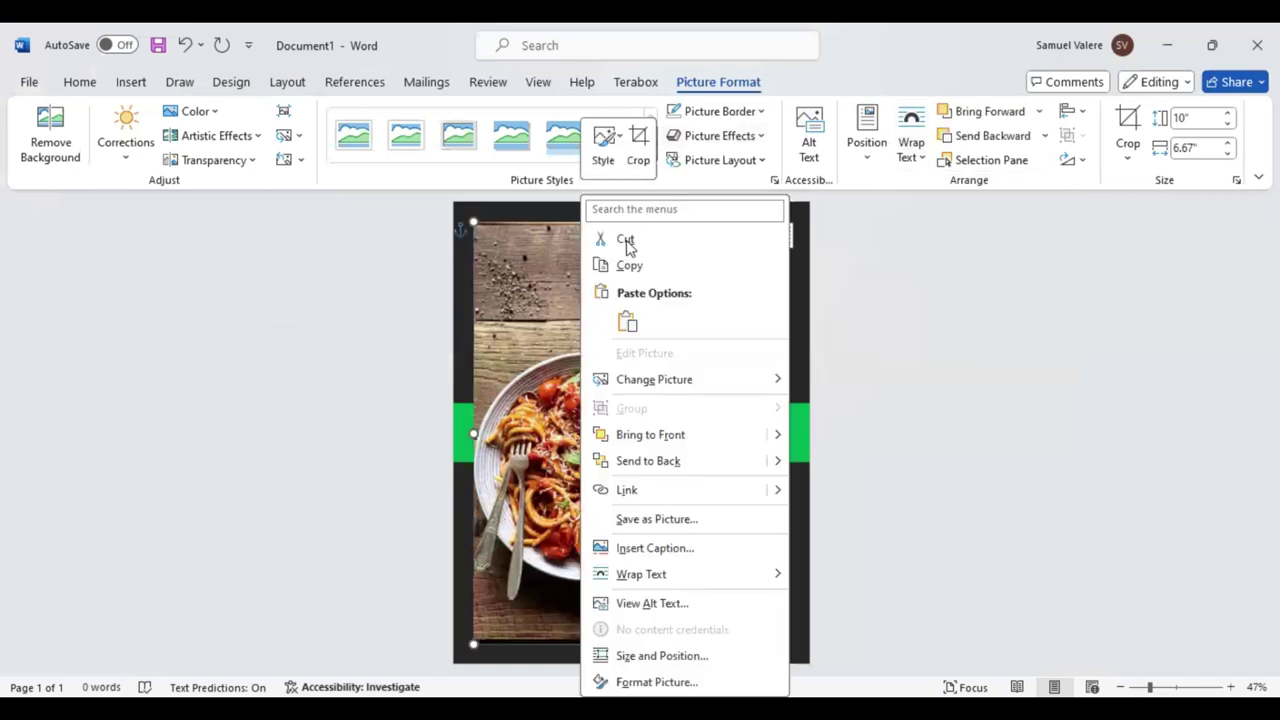
key("t")
left_click(550, 408)
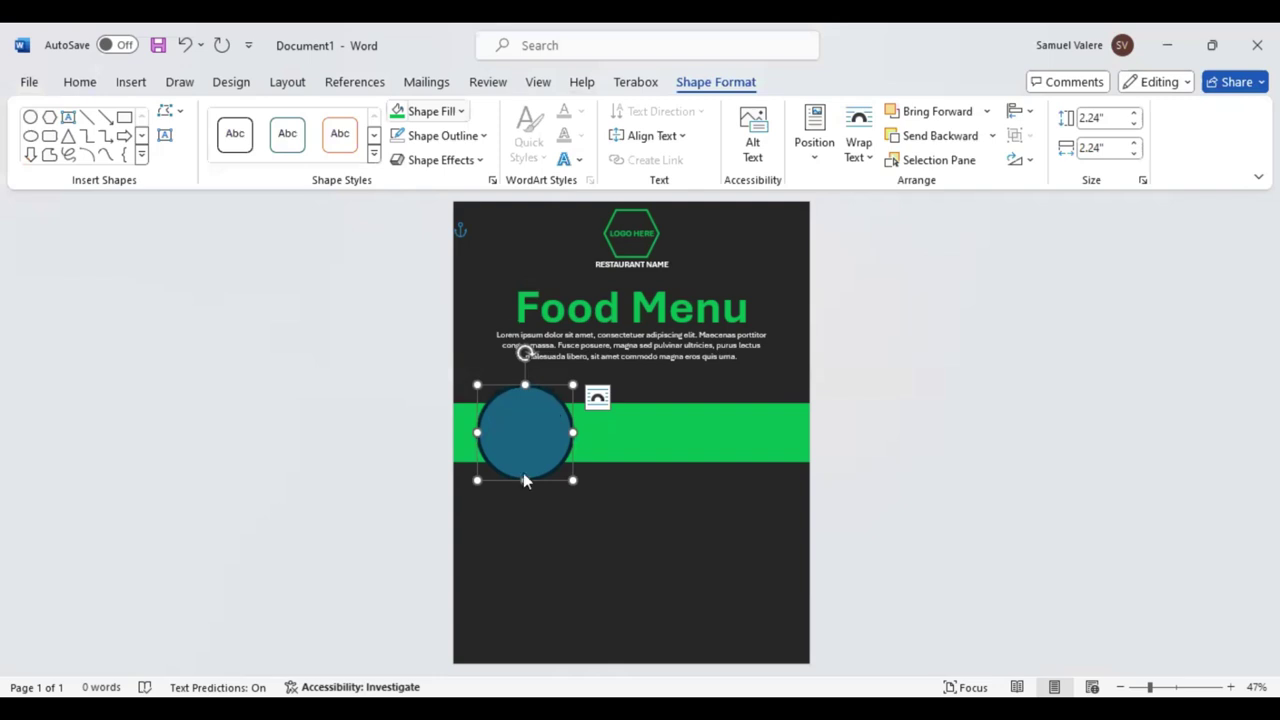
Give the circle a picture fill using the pasta photo.
key("Return")
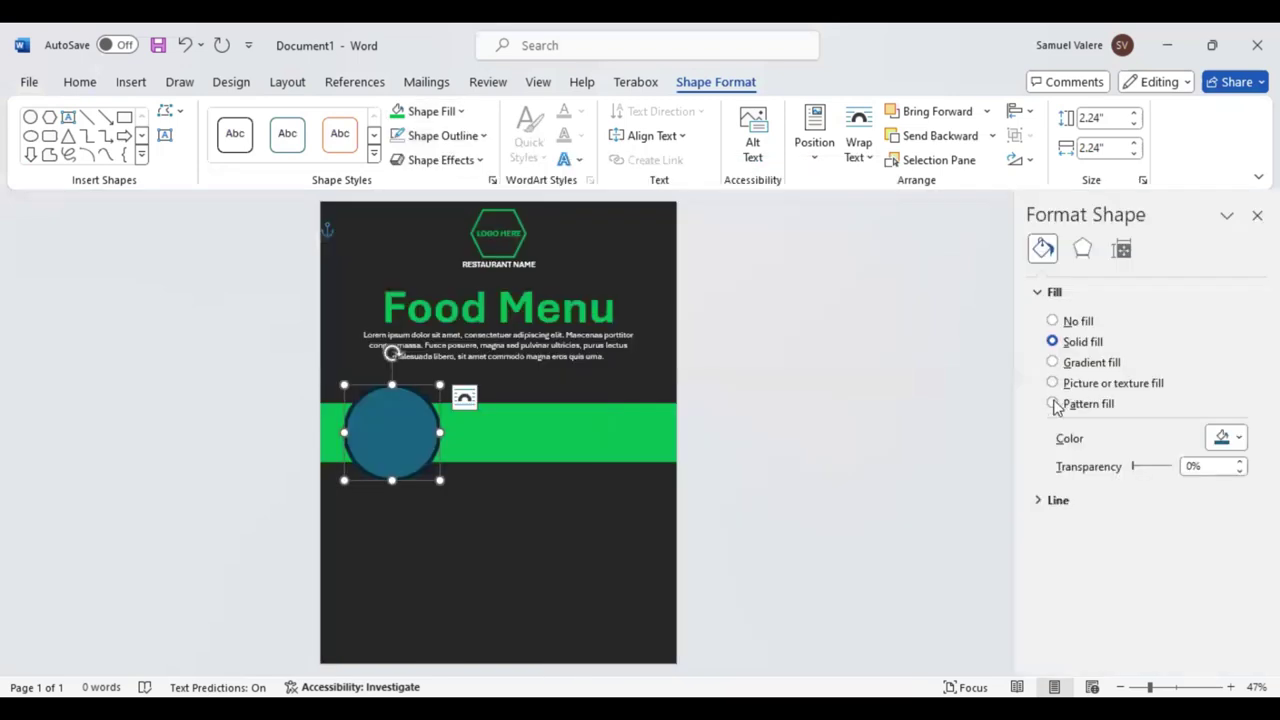
left_click(1053, 404)
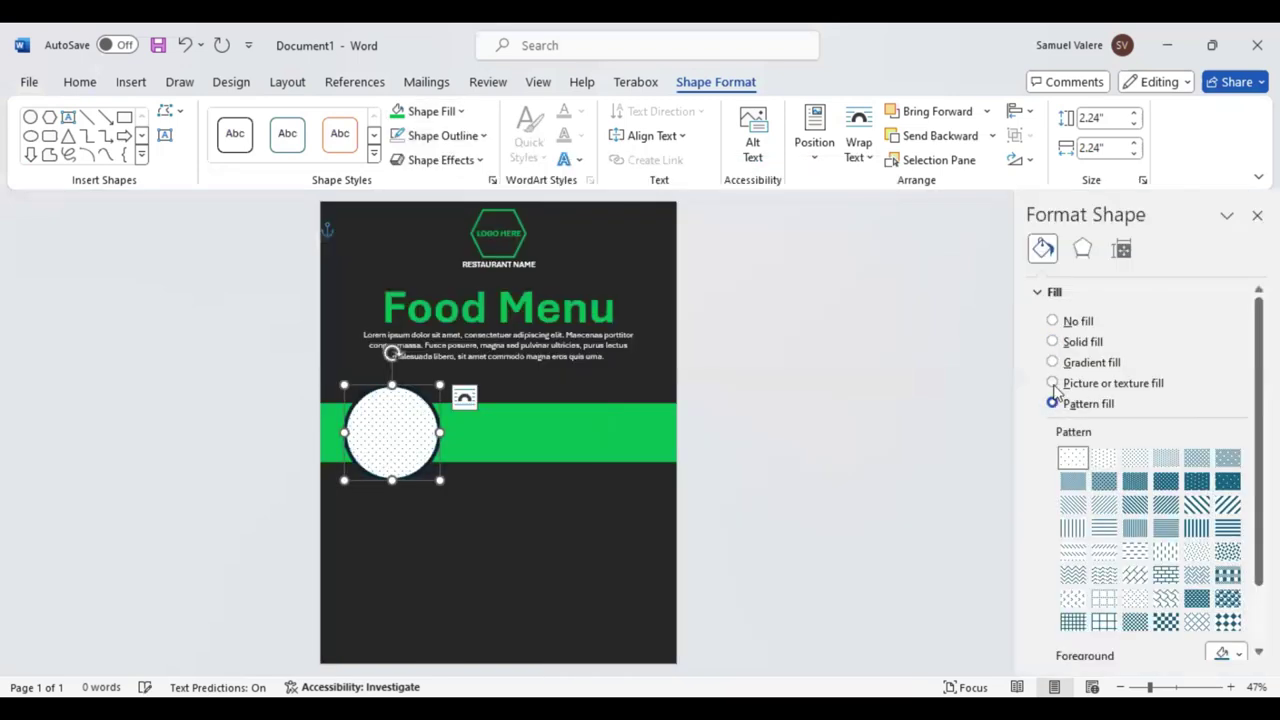
left_click(1052, 383)
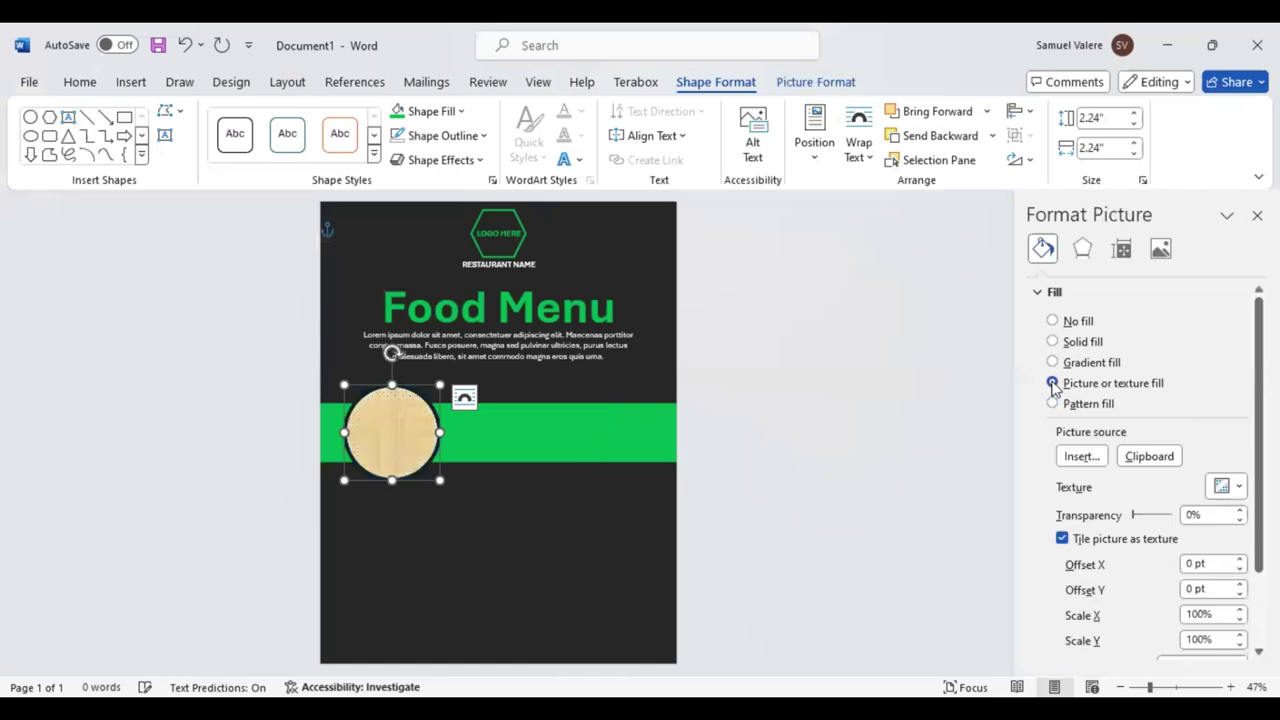
left_click(1078, 458)
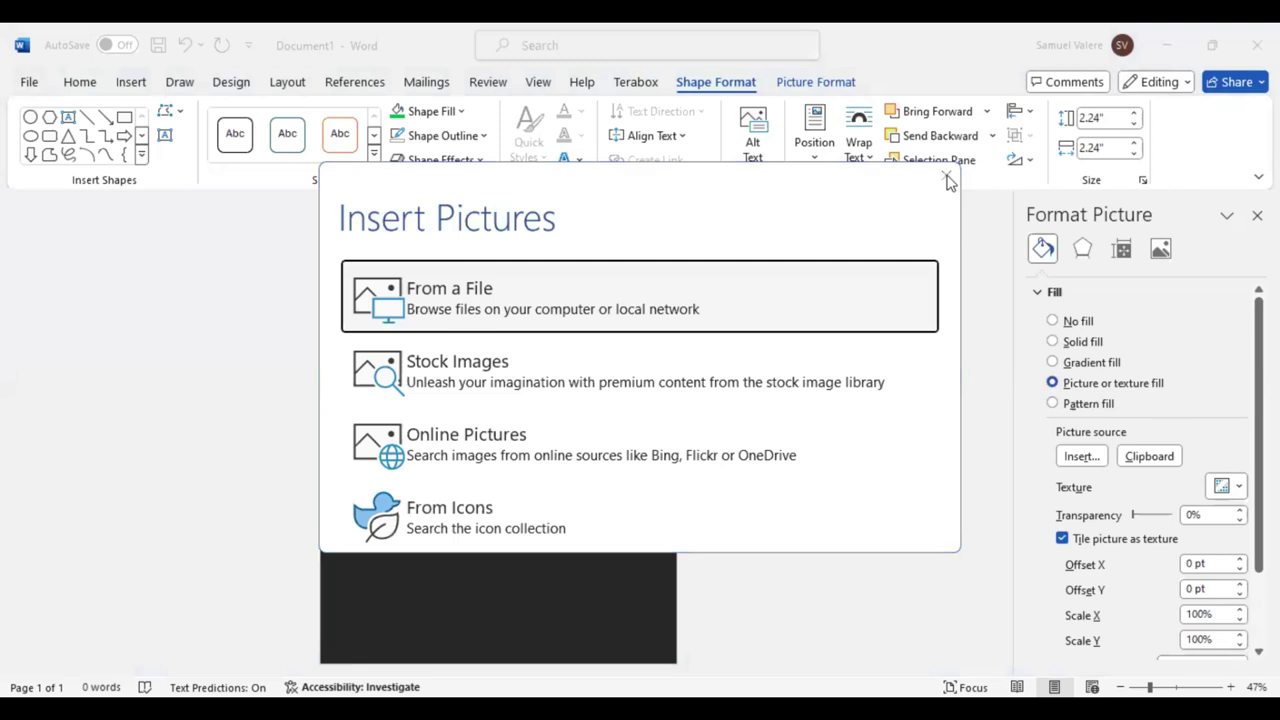
left_click(1152, 458)
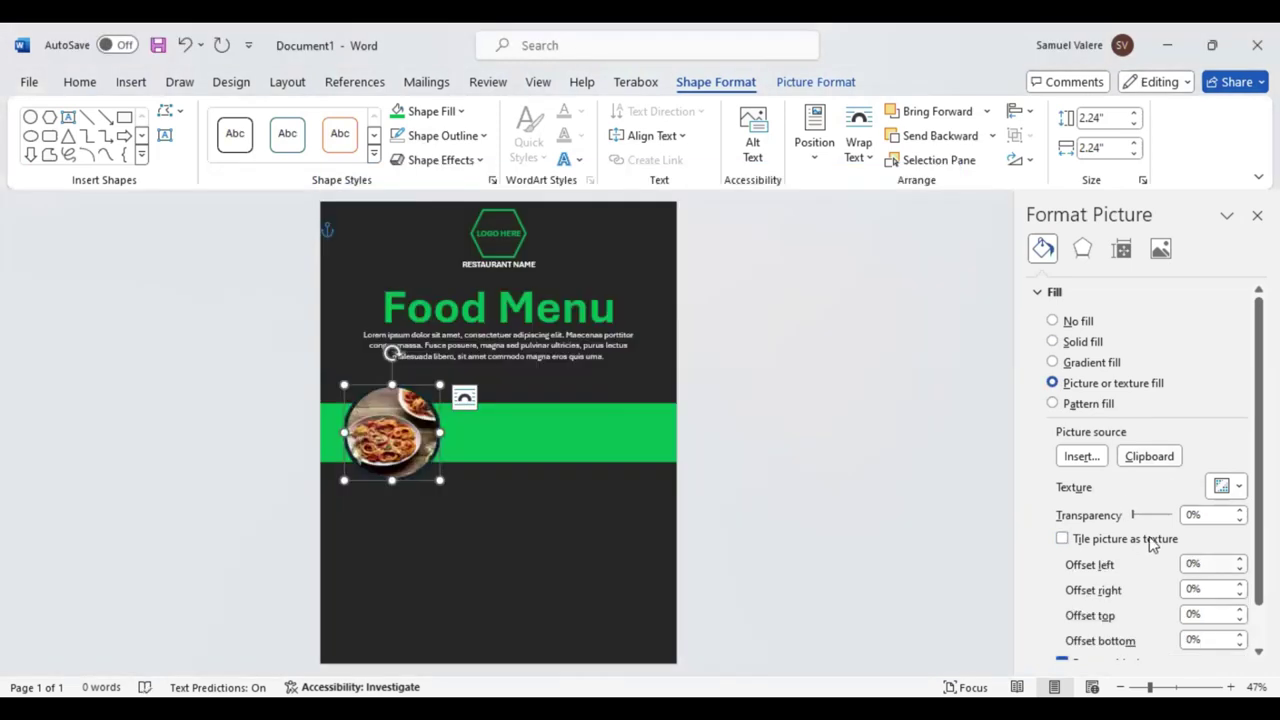
Set the photo offsets to left 3%, right -7%, top -11%, bottom 3%.
scroll(1150, 545, "down", 2)
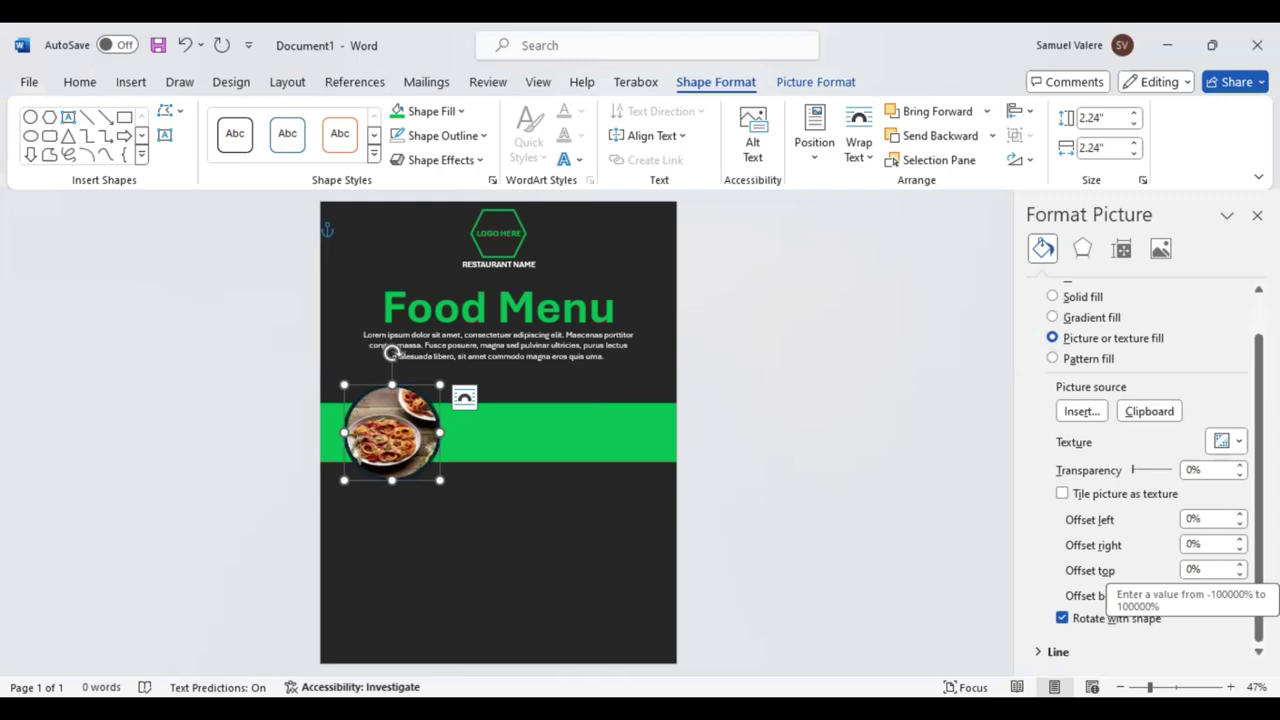
left_click(1241, 515)
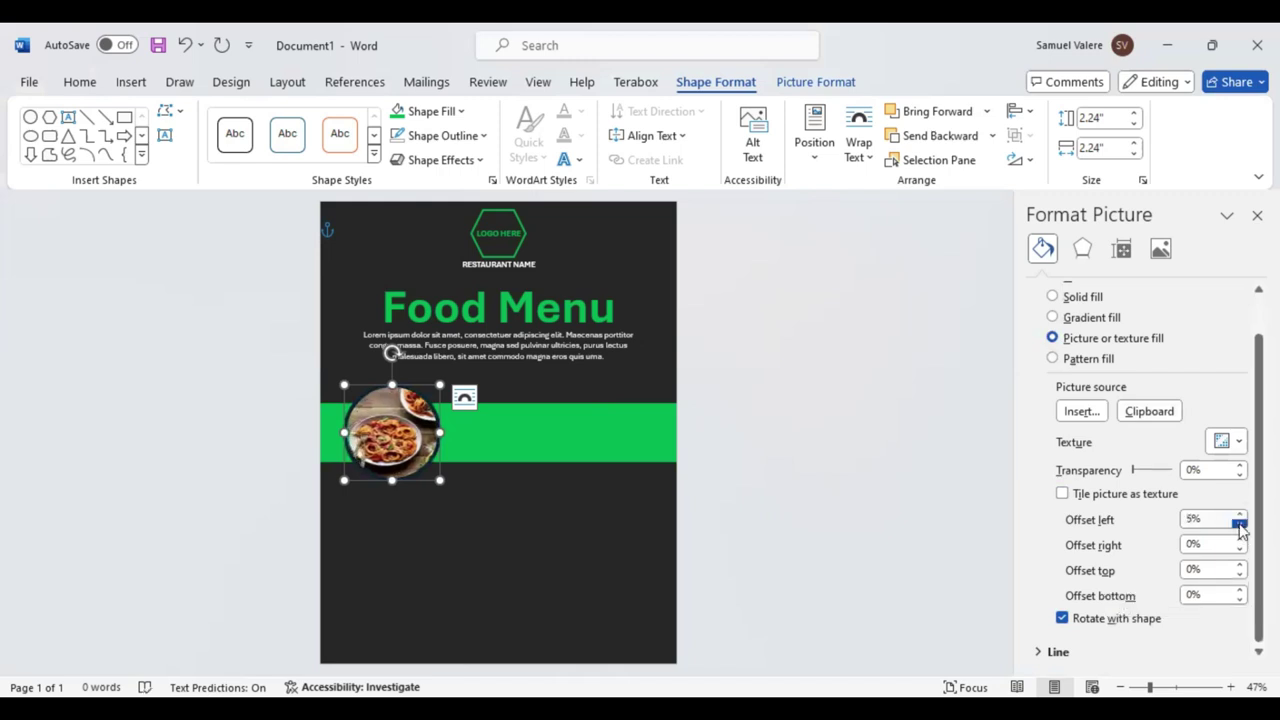
left_click(1240, 524)
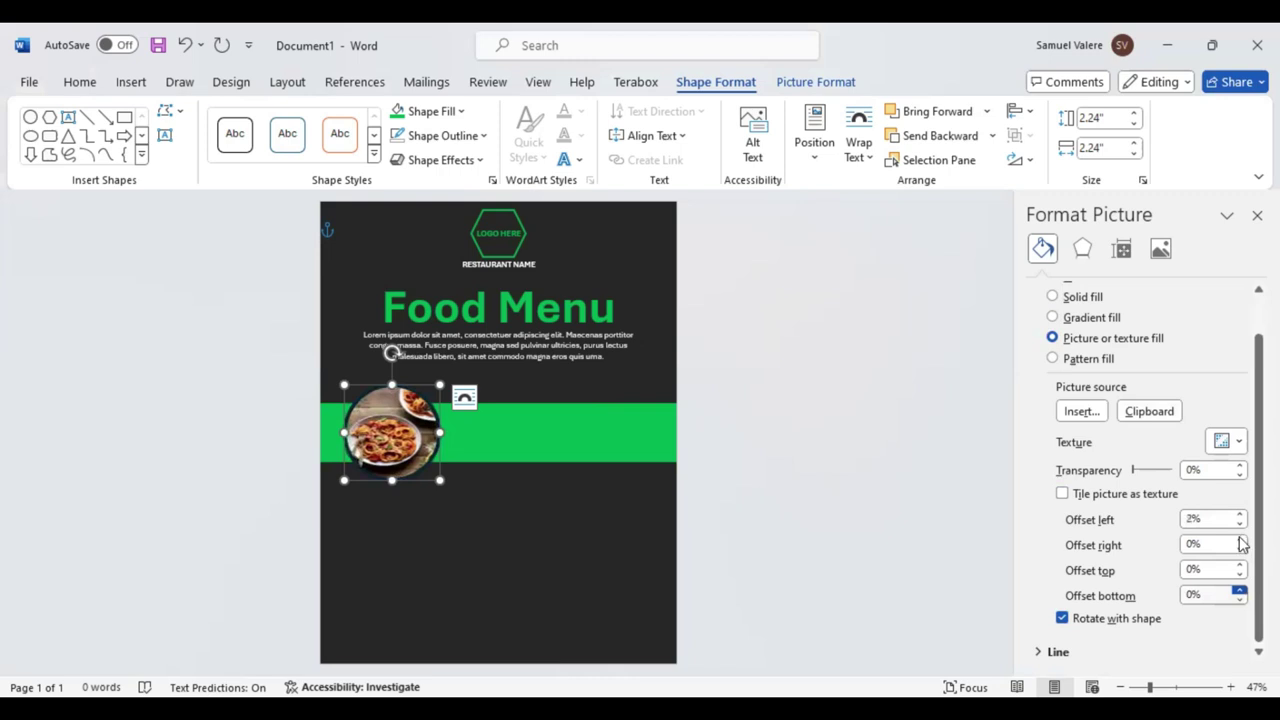
left_click(1239, 544)
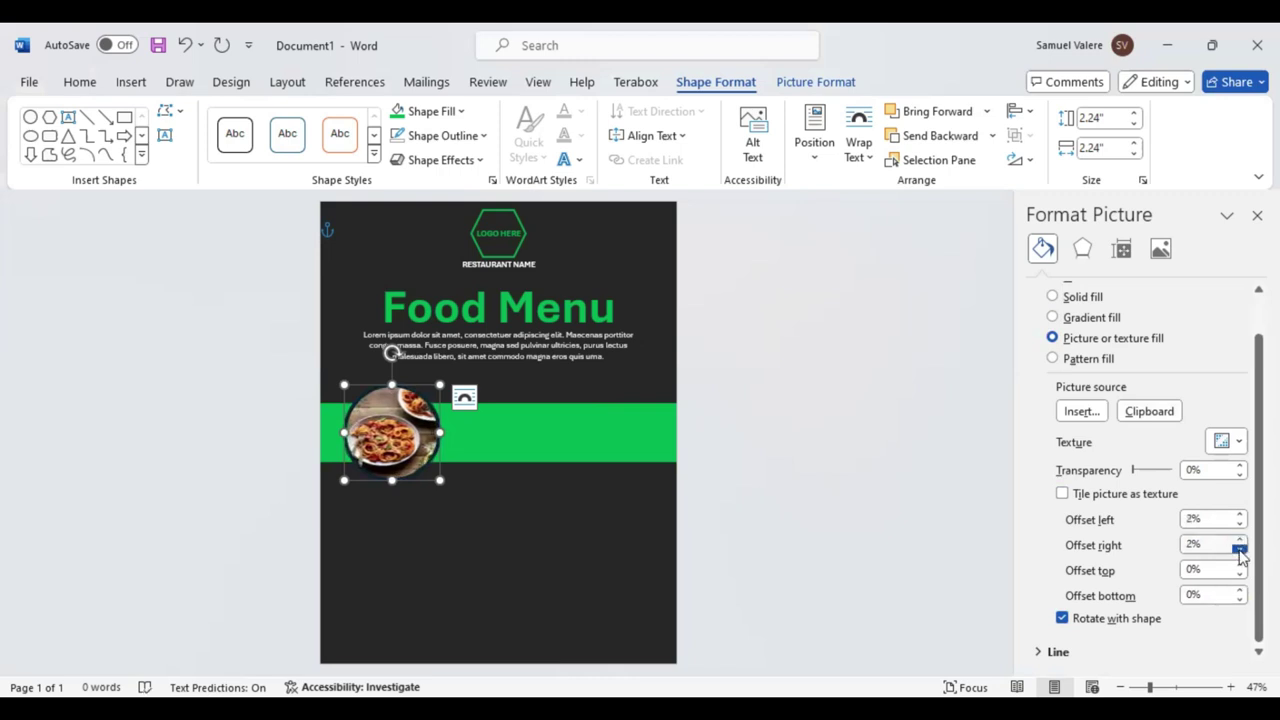
left_click(1240, 549)
left_click(1239, 568)
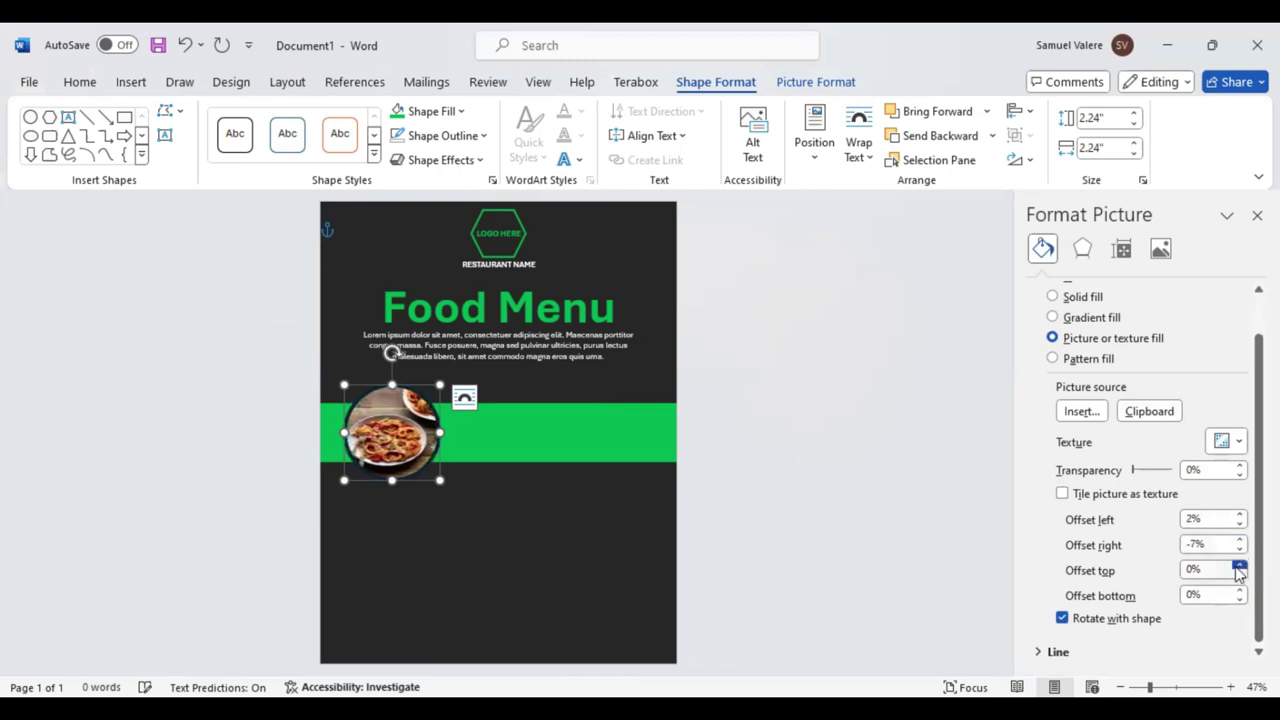
left_click(1240, 574)
left_click(1239, 575)
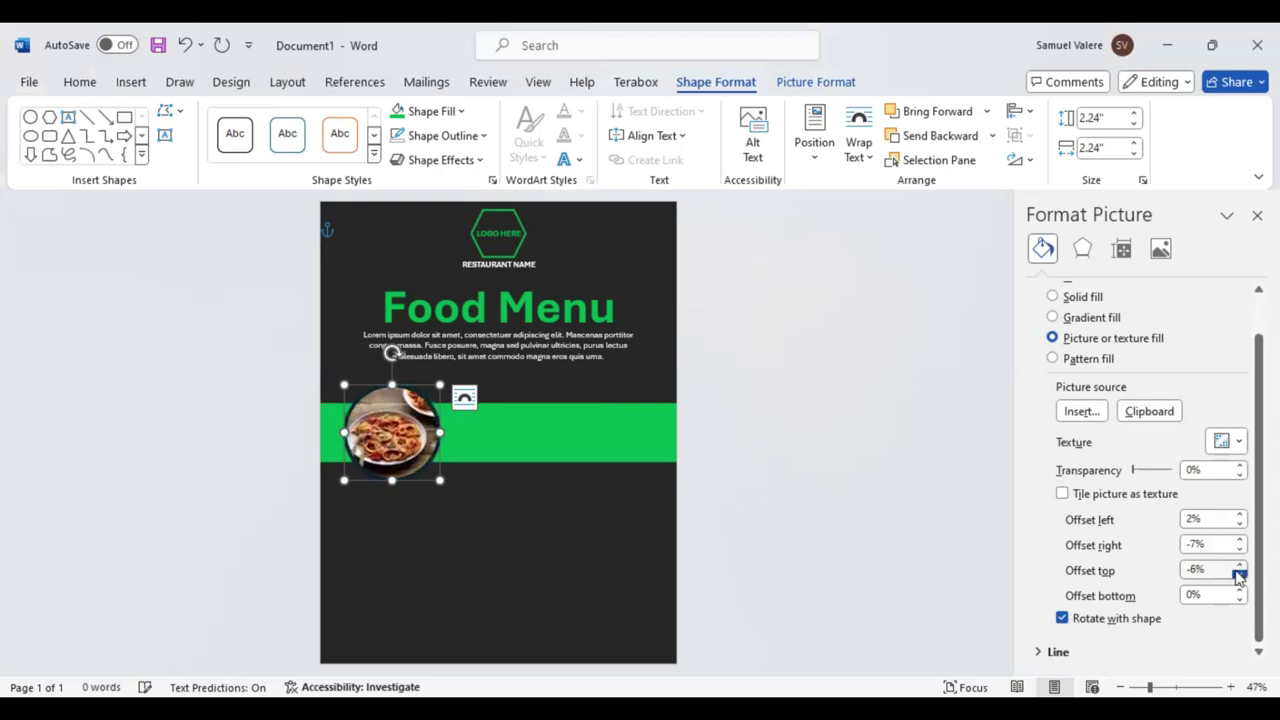
left_click(1239, 575)
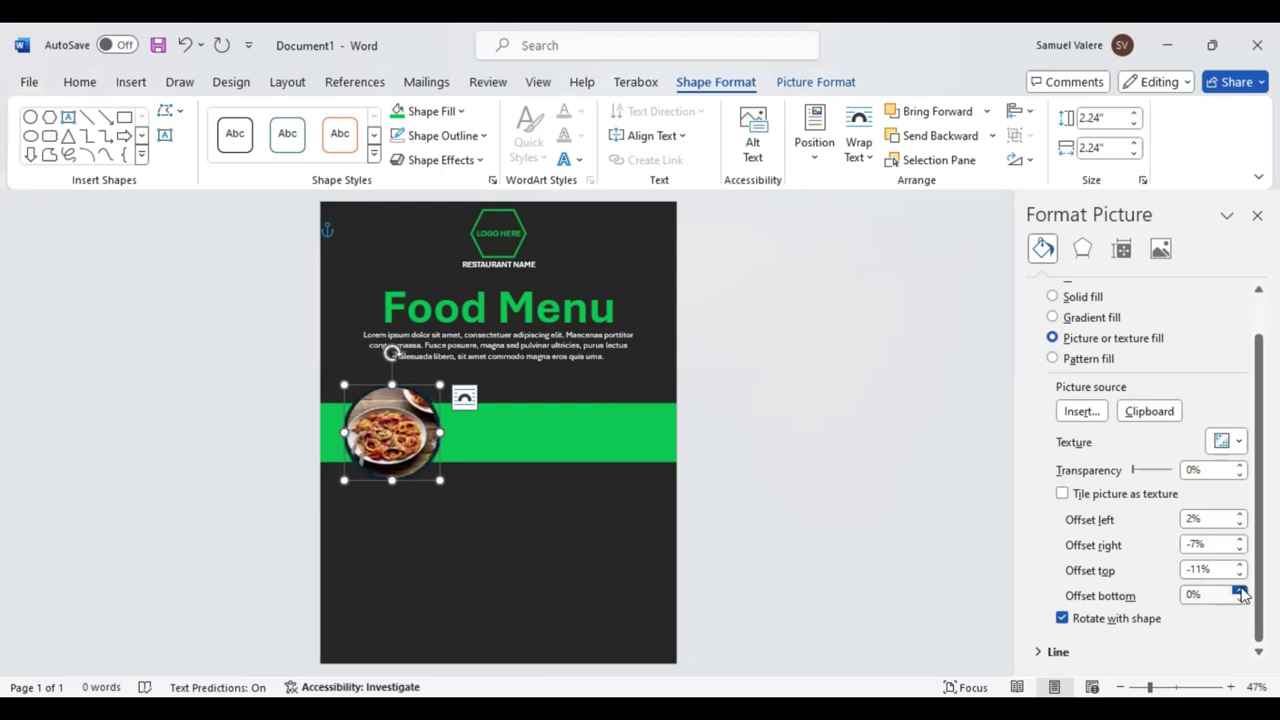
left_click(1239, 592)
left_click(1239, 592)
left_click(1239, 592)
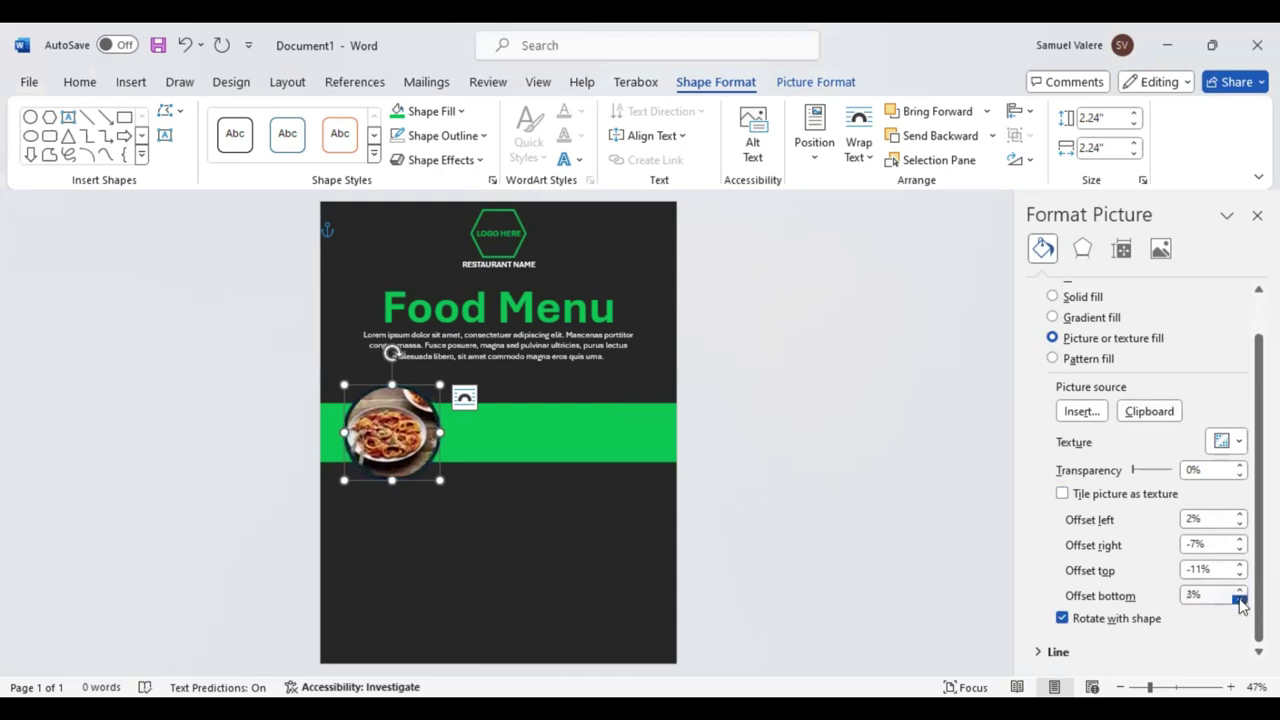
left_click(1239, 515)
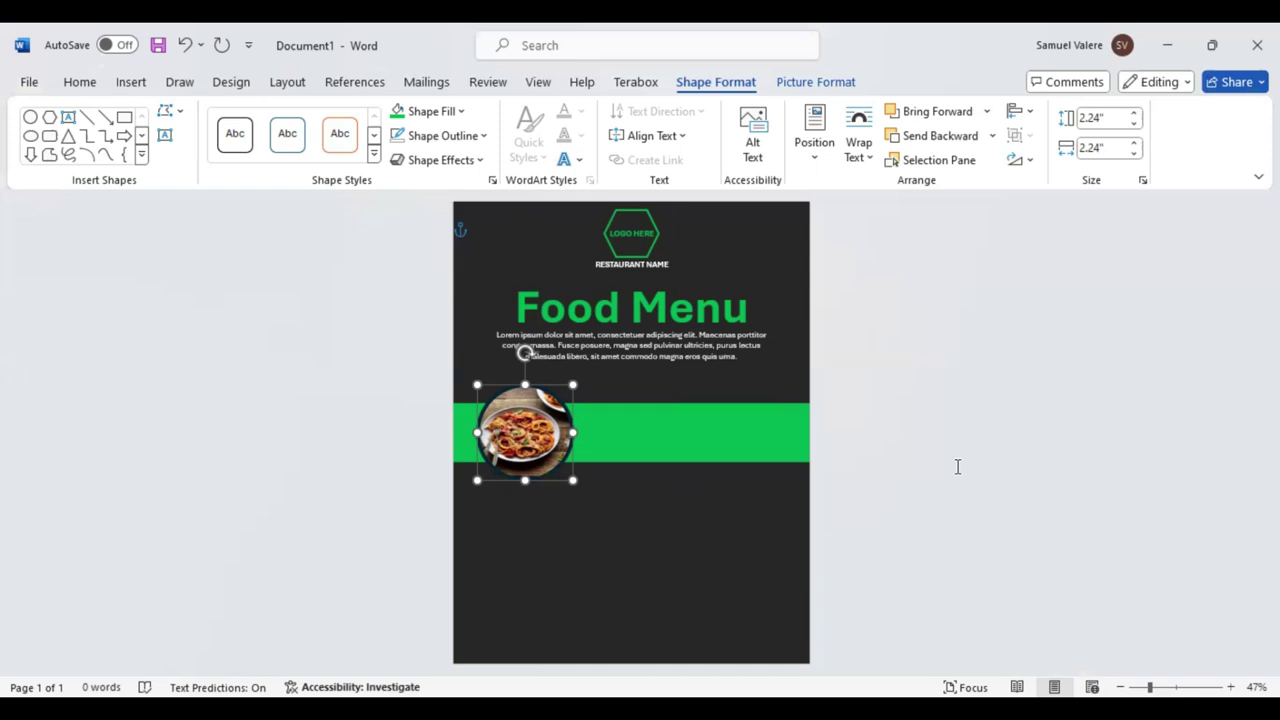
Fine-tune the food photo's offsets, ending with a 0% bottom offset.
left_click(545, 450)
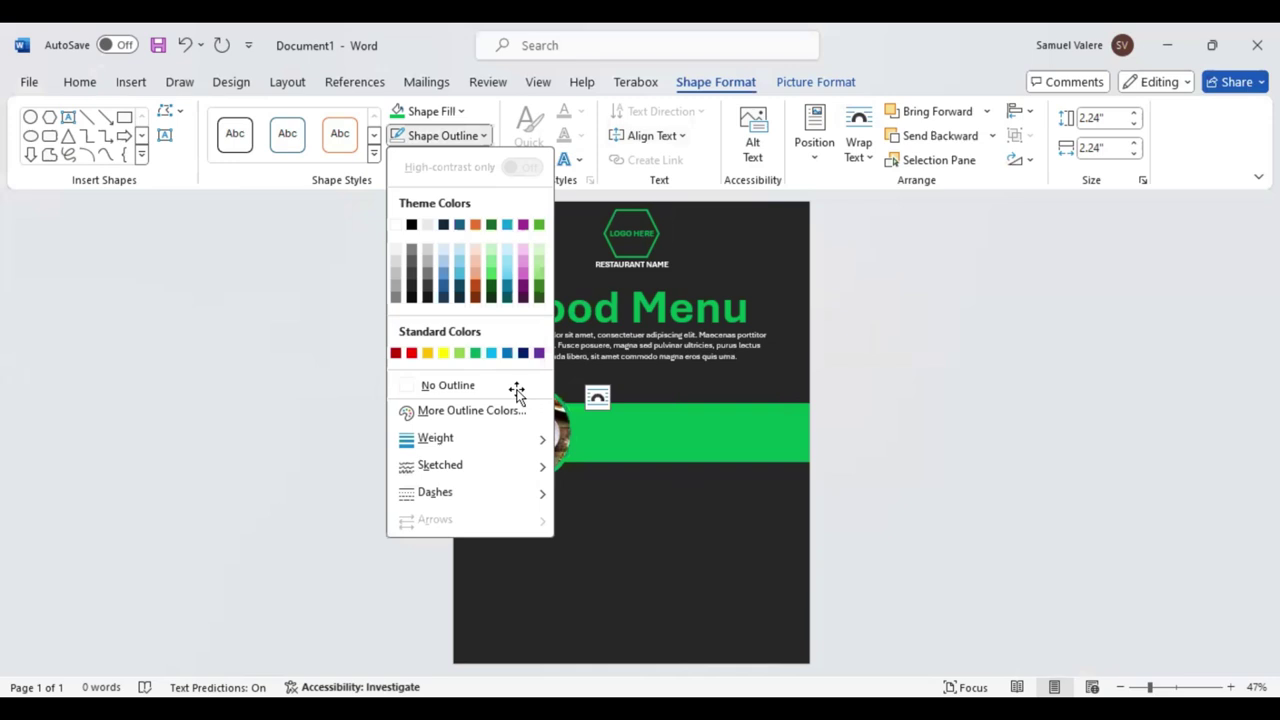
left_click(516, 389)
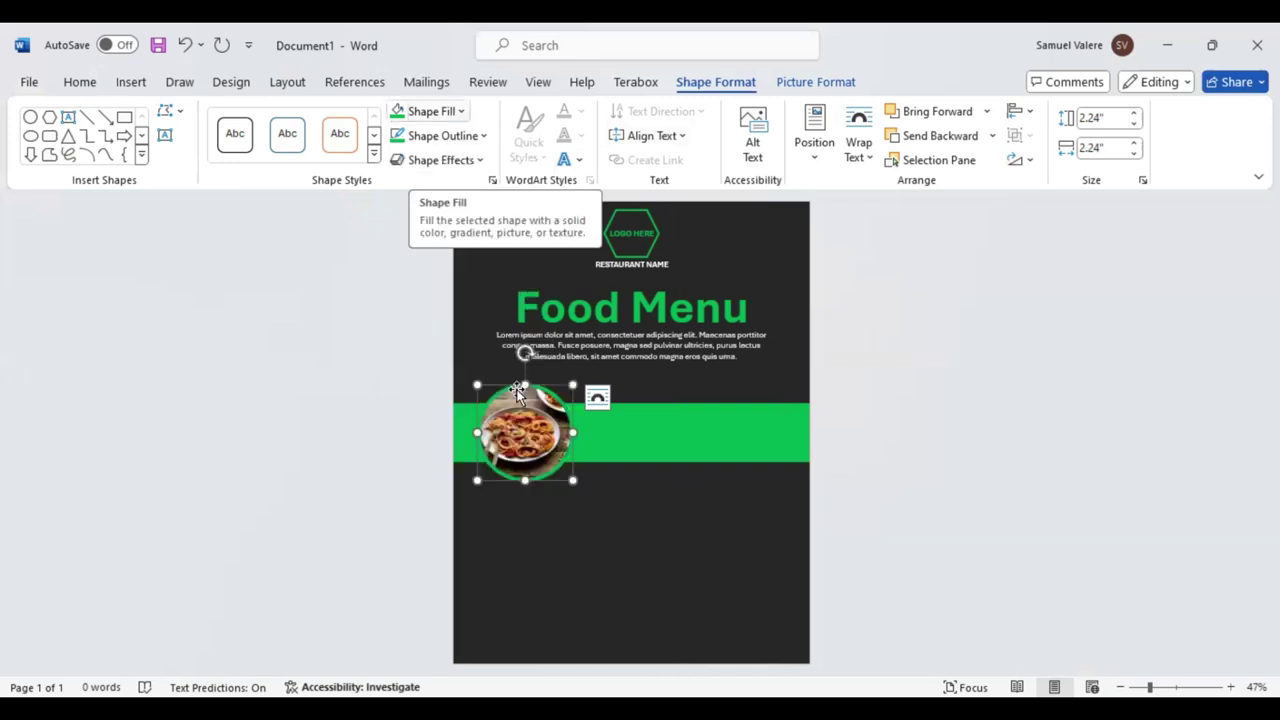
left_click(812, 84)
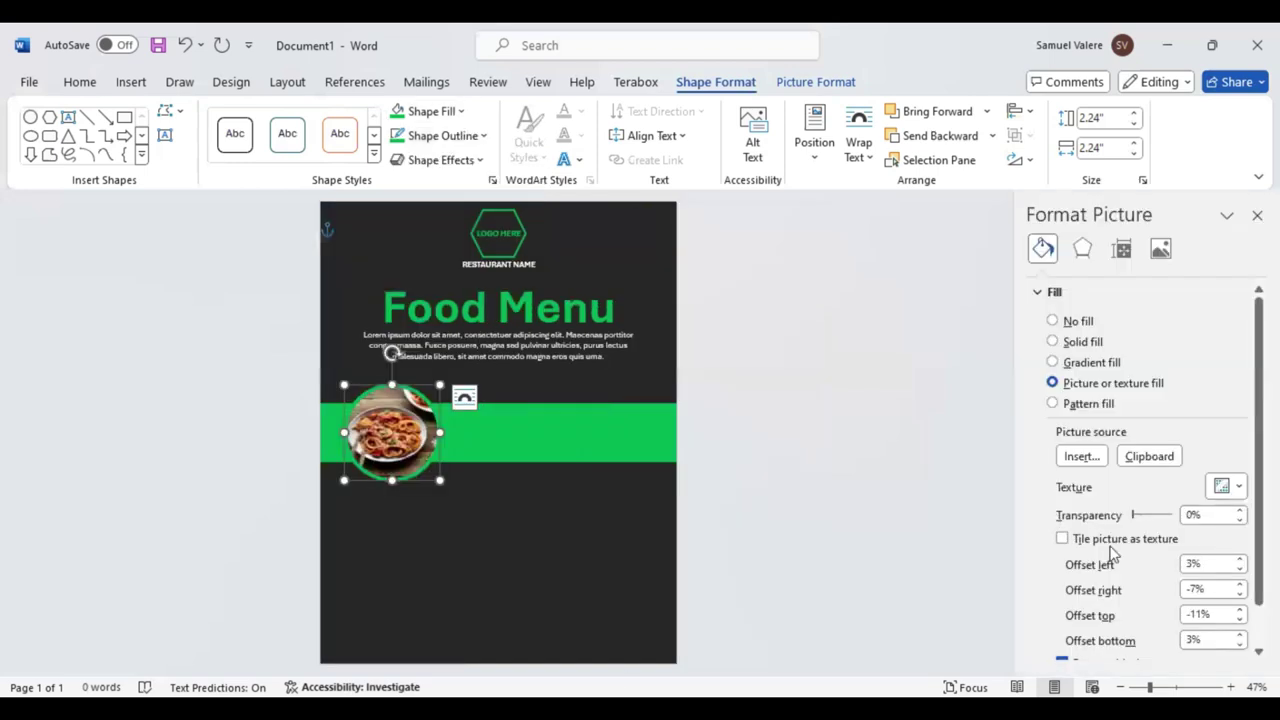
scroll(1238, 566, "down", 1)
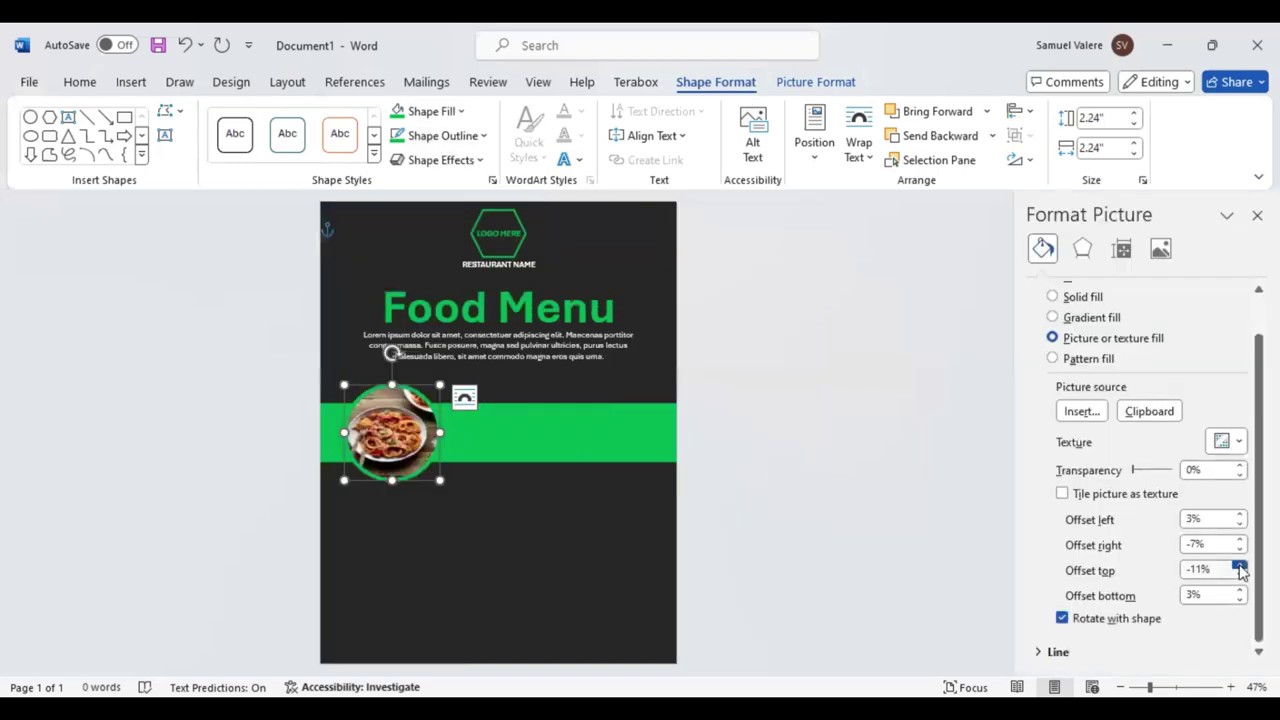
left_click(1240, 566)
left_click(1239, 549)
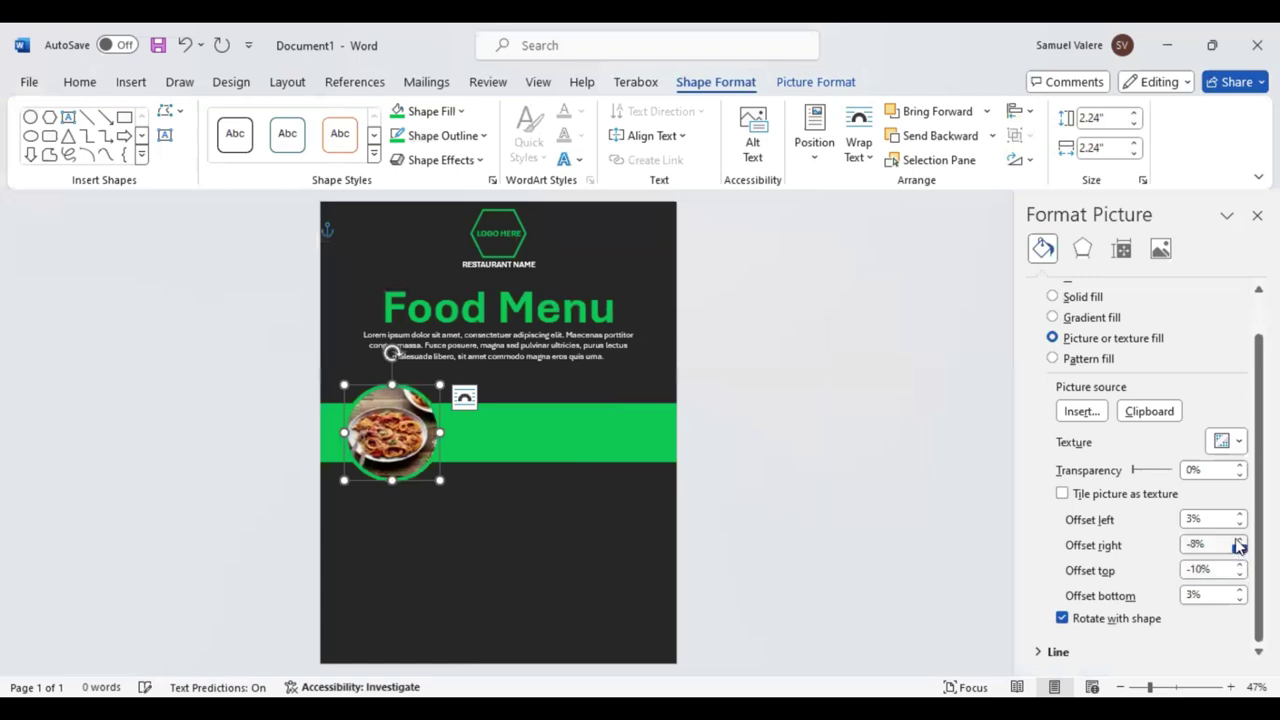
left_click(1238, 521)
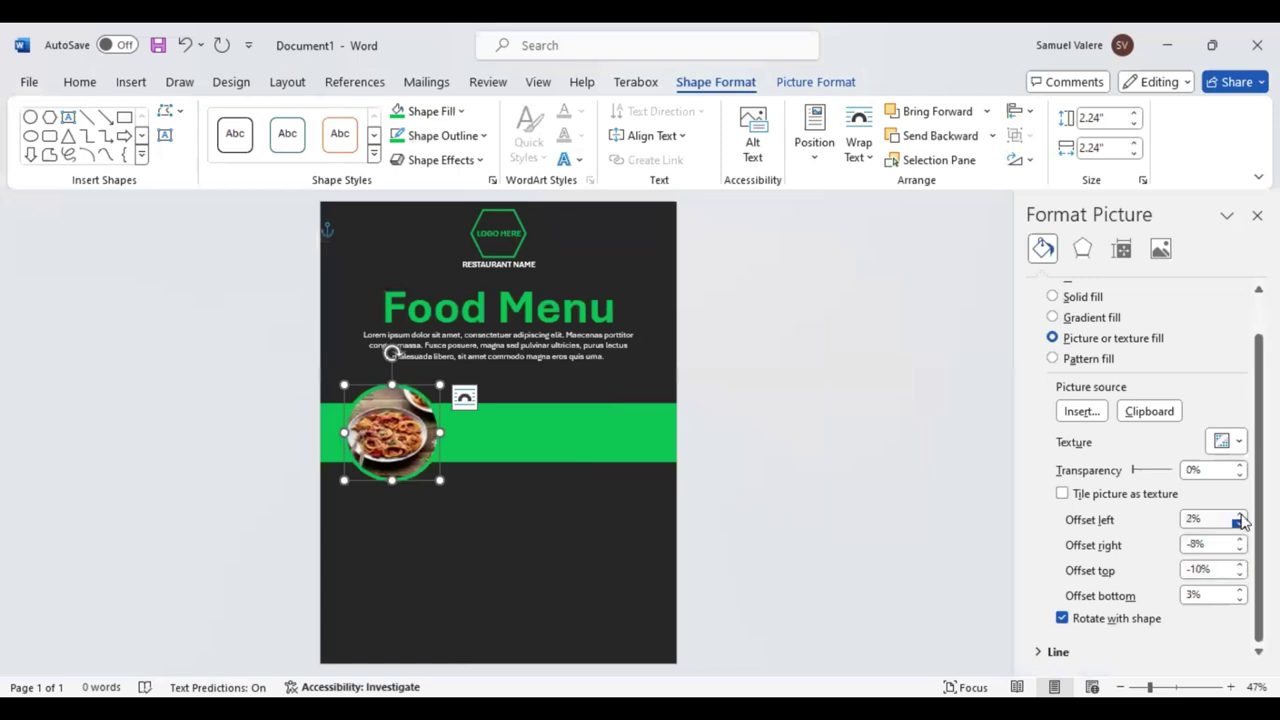
left_click(1240, 591)
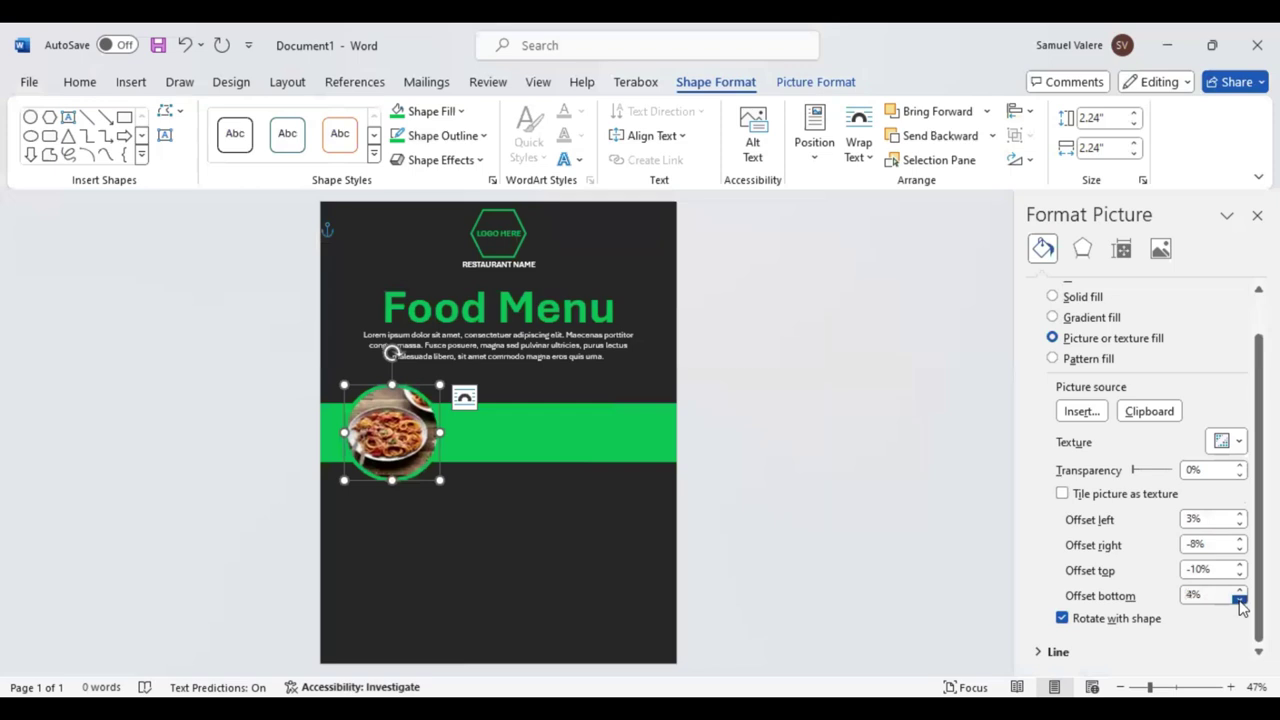
left_click(1240, 601)
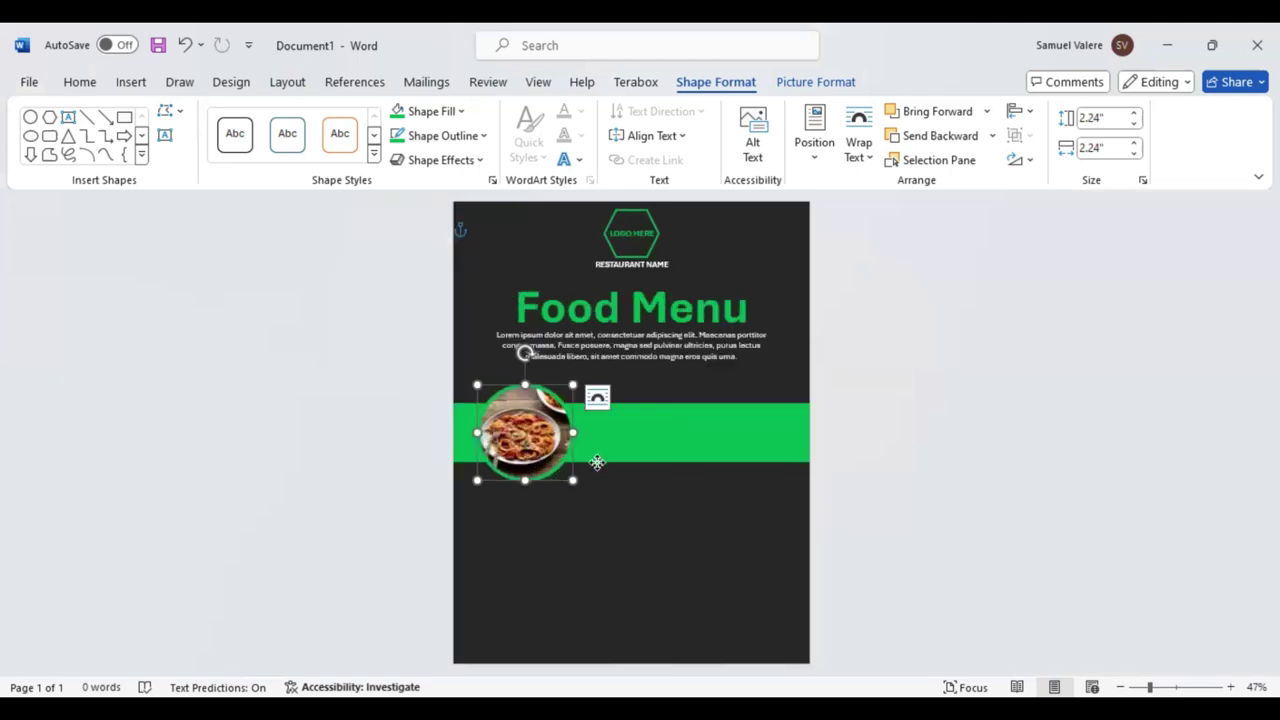
Copy the food circle below the green band and fill the copy with the burger photo.
left_click_drag(525, 447, 607, 519)
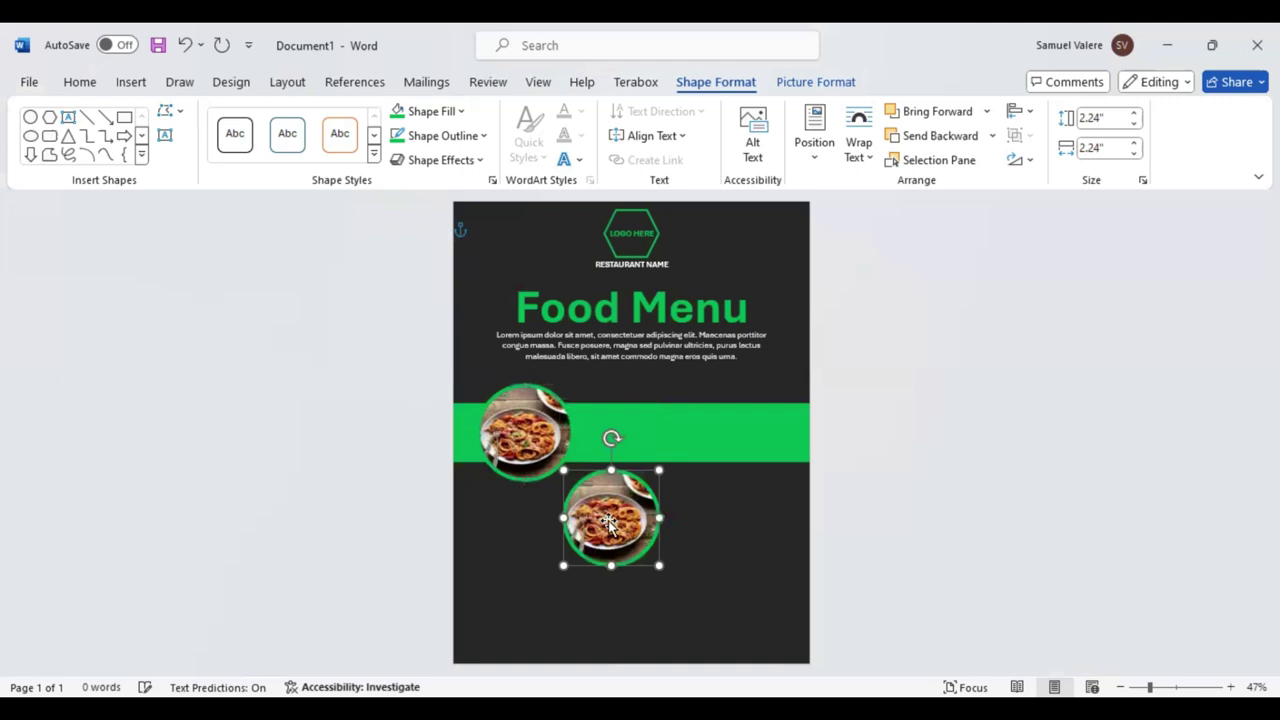
left_click(608, 521)
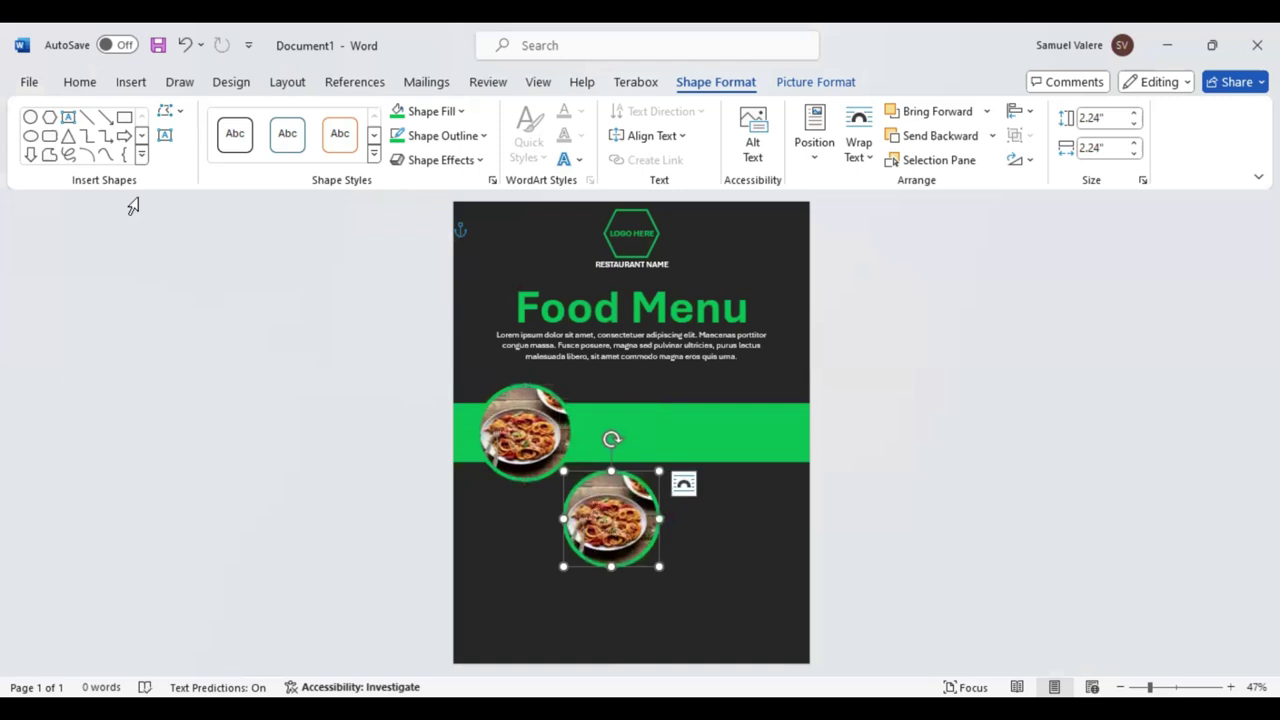
left_click(128, 83)
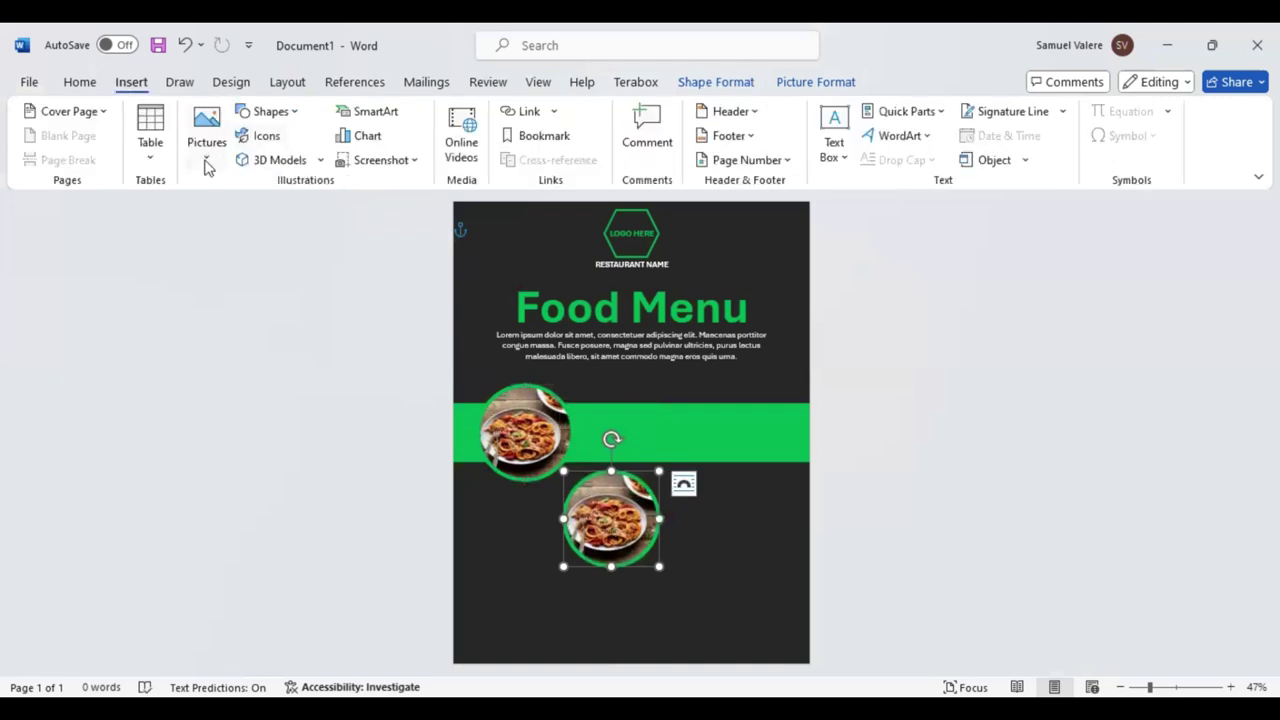
left_click(207, 152)
left_click(234, 212)
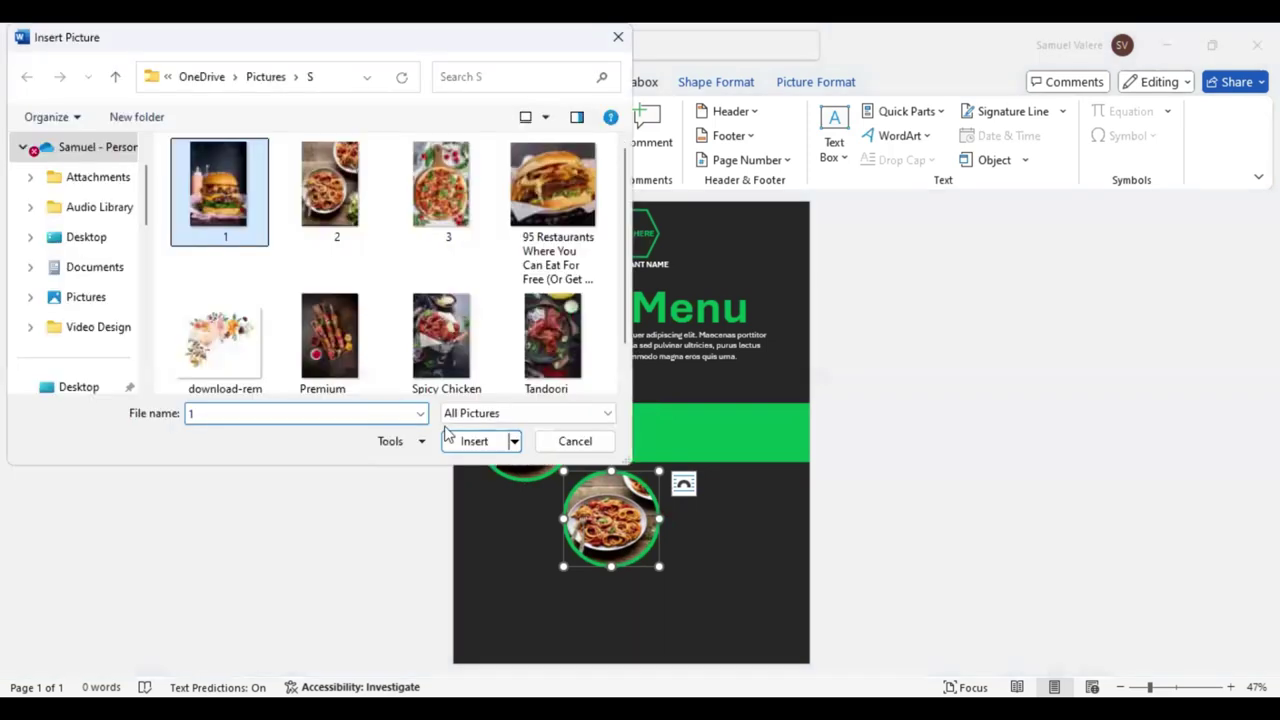
left_click(474, 441)
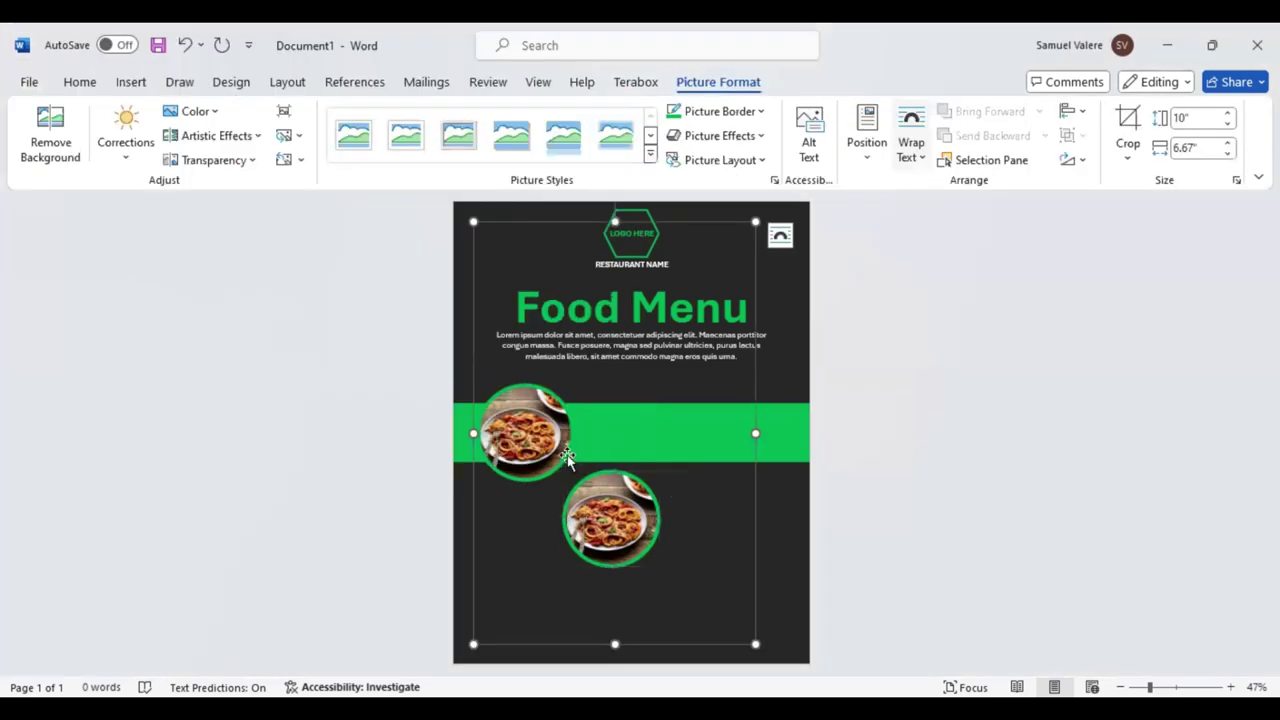
right_click(658, 298)
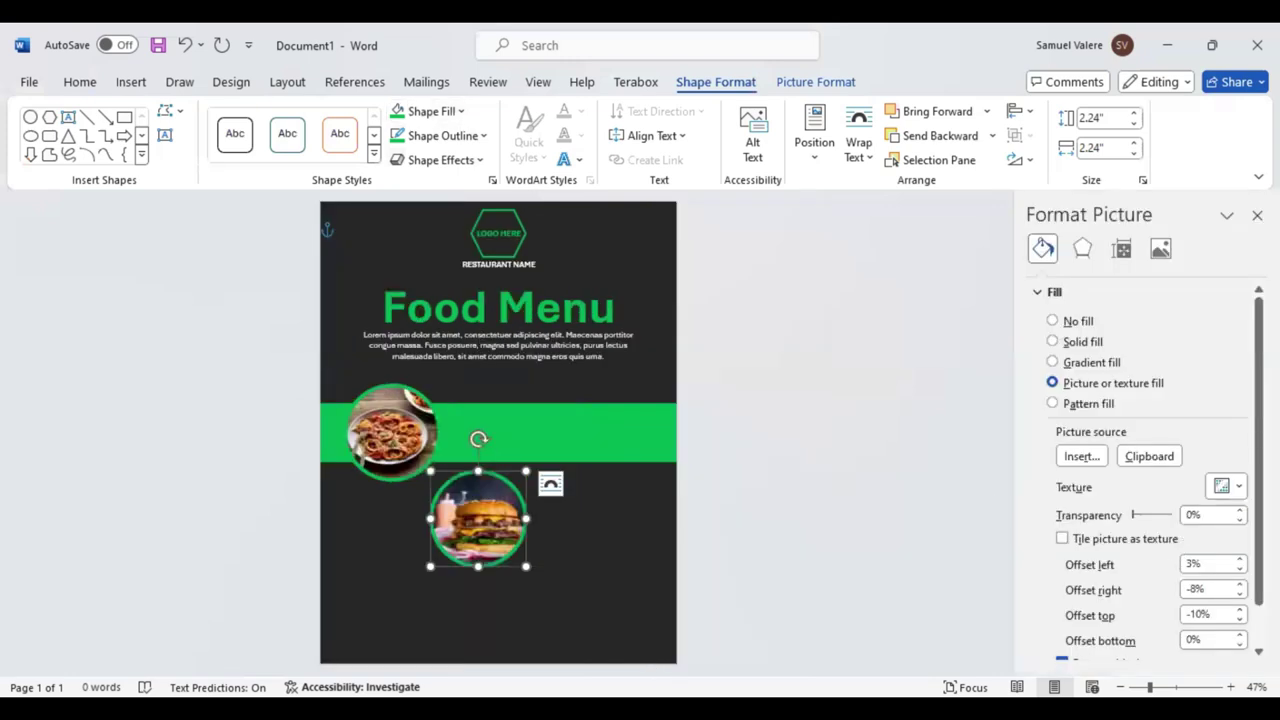
Reframe the burger photo with offsets left 0%, right 5%, top -9% and bottom 0%.
left_click(1240, 569)
left_click(1240, 569)
left_click(1240, 569)
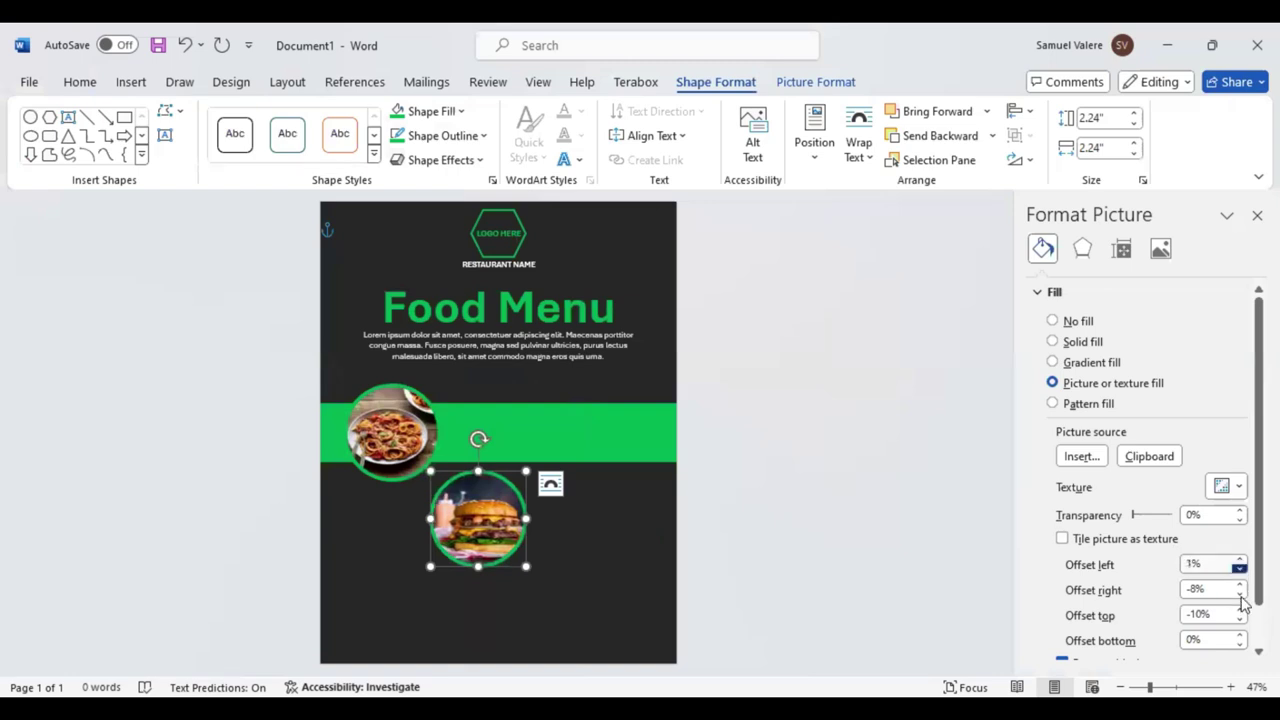
left_click(1240, 594)
left_click(1240, 594)
left_click(1240, 586)
left_click(1240, 586)
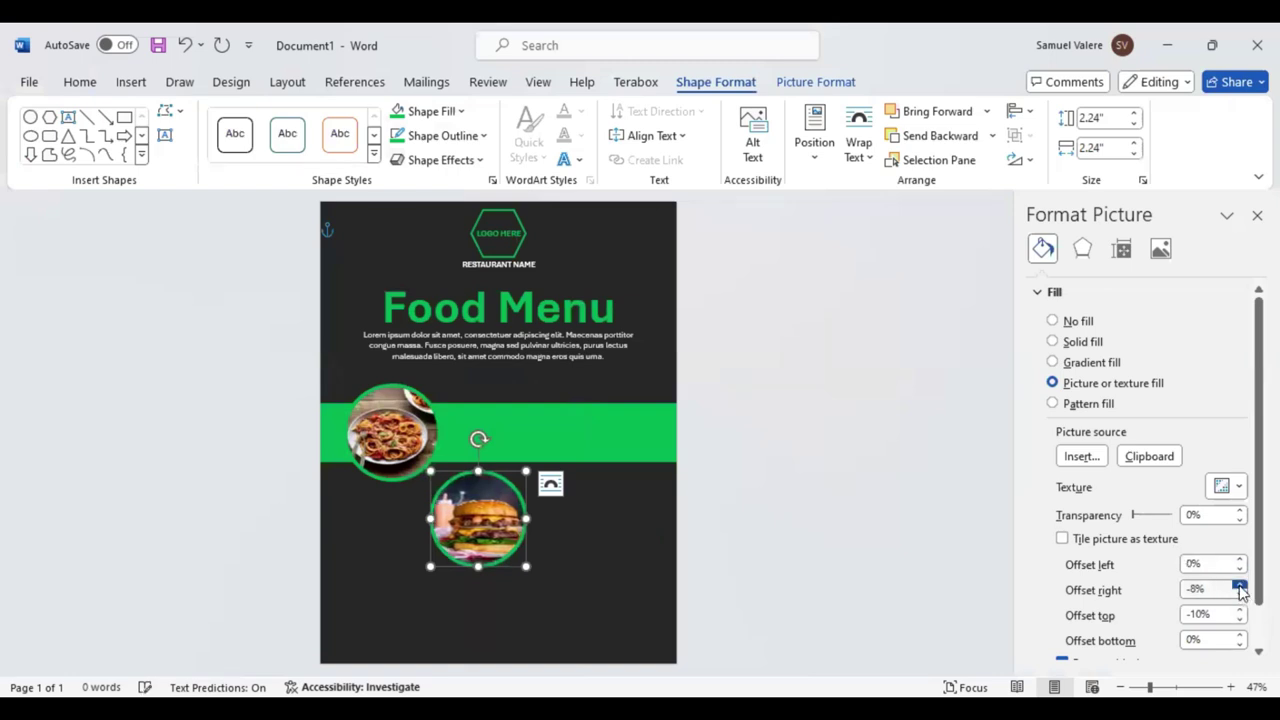
left_click(1240, 586)
left_click(1240, 586)
left_click(1240, 586)
left_click(1240, 586)
left_click(1240, 586)
left_click(1240, 586)
left_click(1240, 588)
left_click(1240, 588)
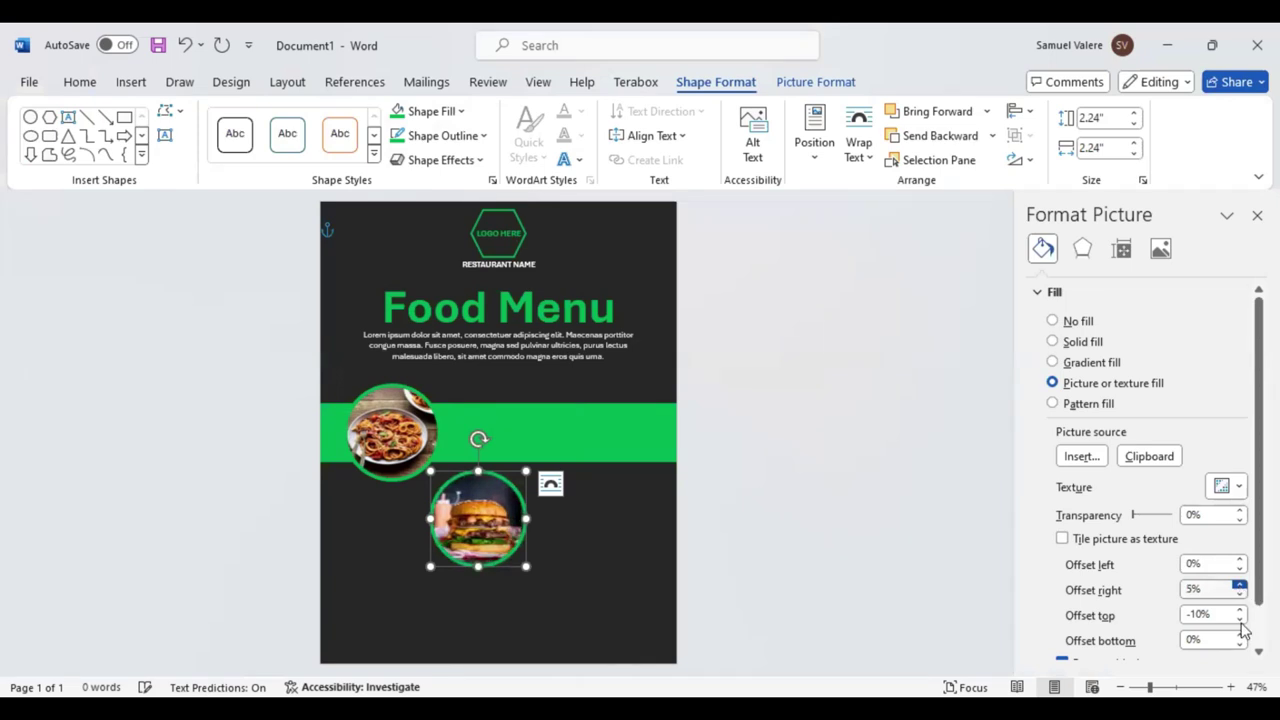
left_click(1240, 620)
left_click(1240, 620)
left_click(1240, 620)
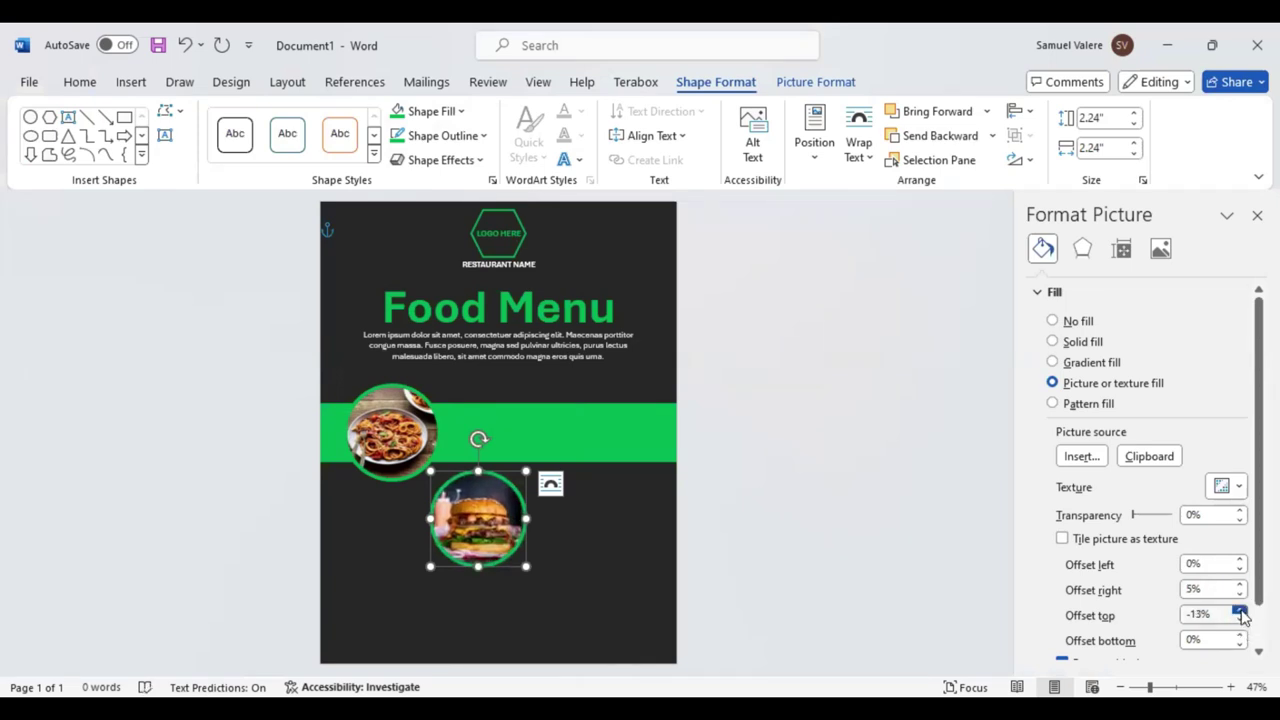
left_click(1240, 610)
left_click(1240, 610)
left_click(1240, 610)
left_click(1240, 610)
left_click(1240, 636)
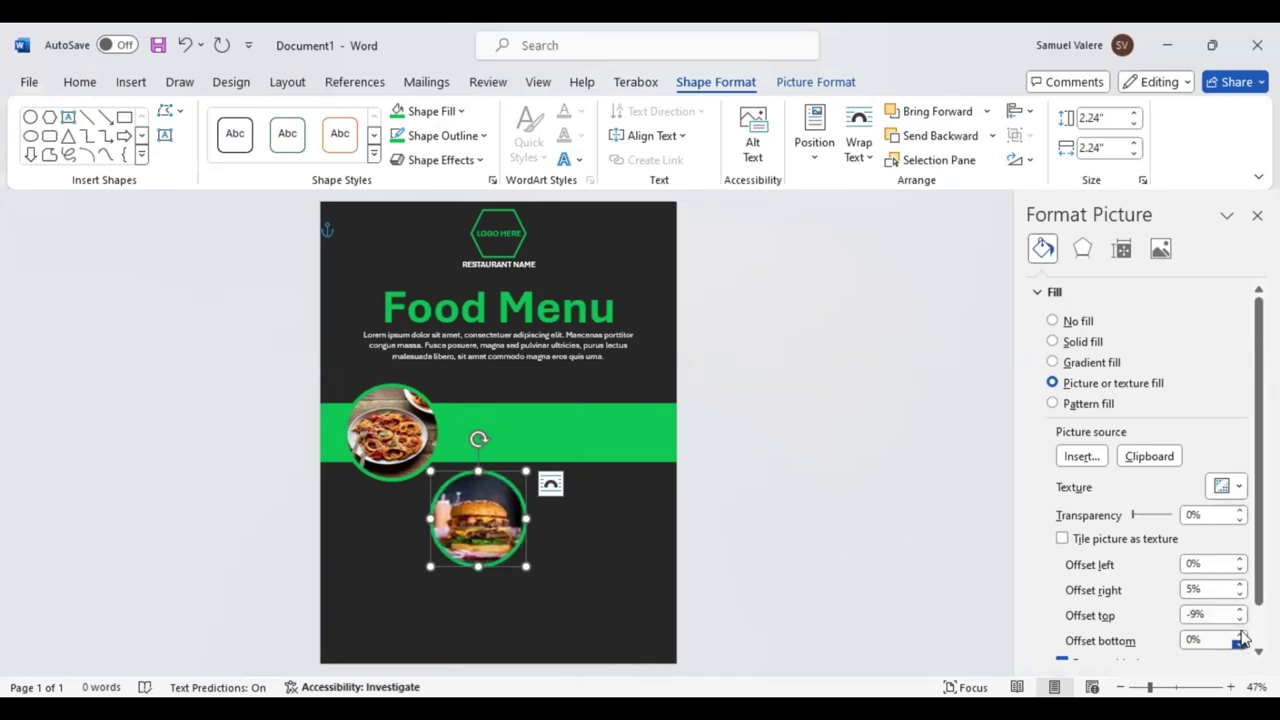
left_click(1240, 636)
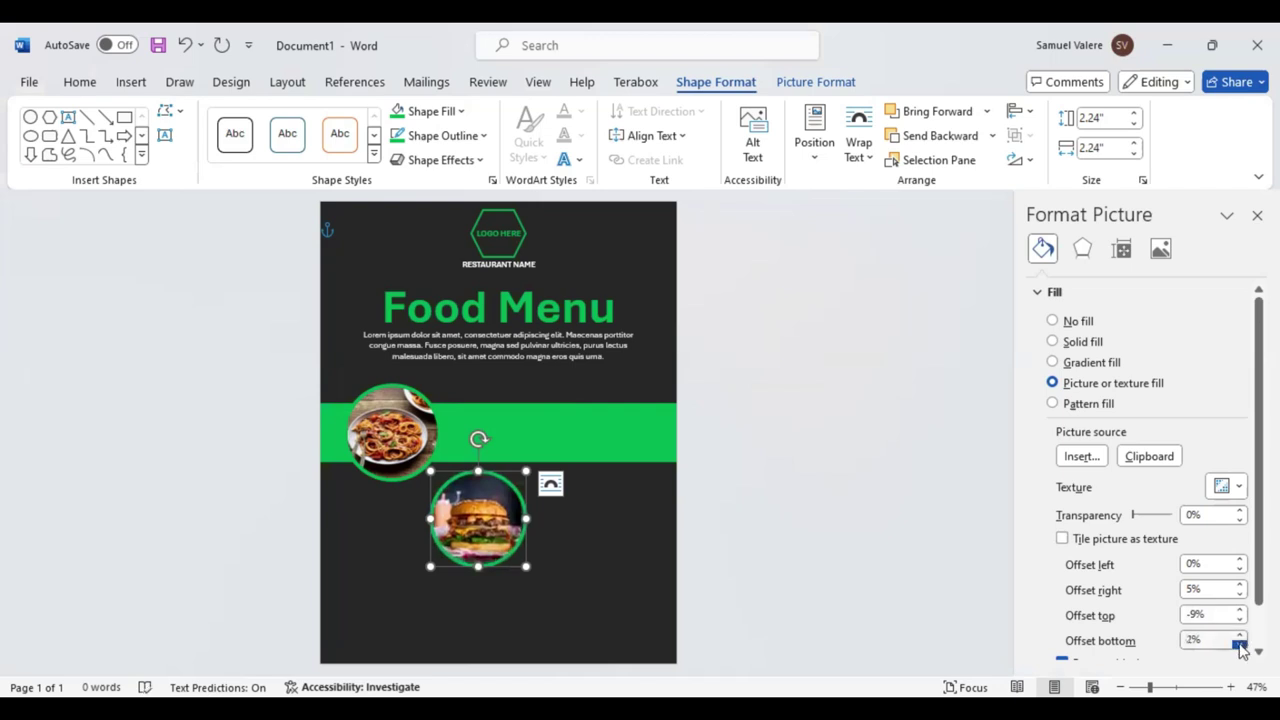
left_click(1240, 645)
left_click(1240, 645)
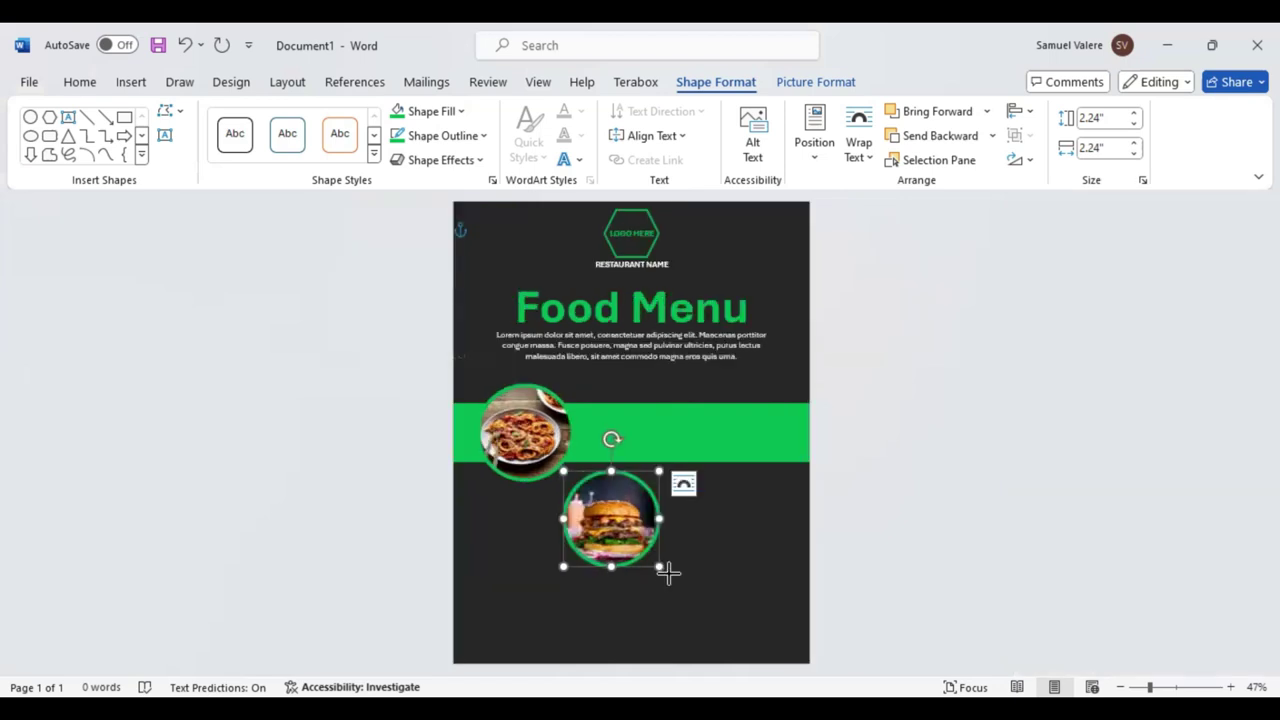
Enlarge the burger circle to 2.6 inches.
left_click_drag(661, 568, 673, 581)
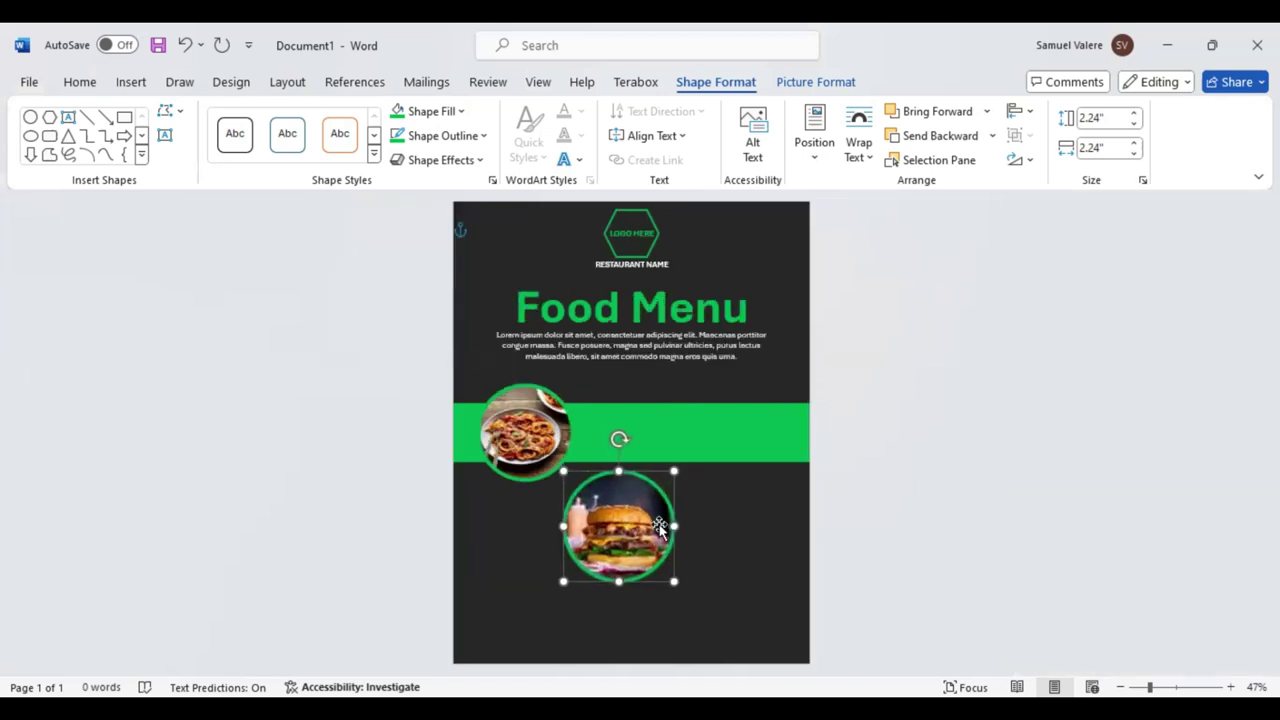
left_click(463, 111)
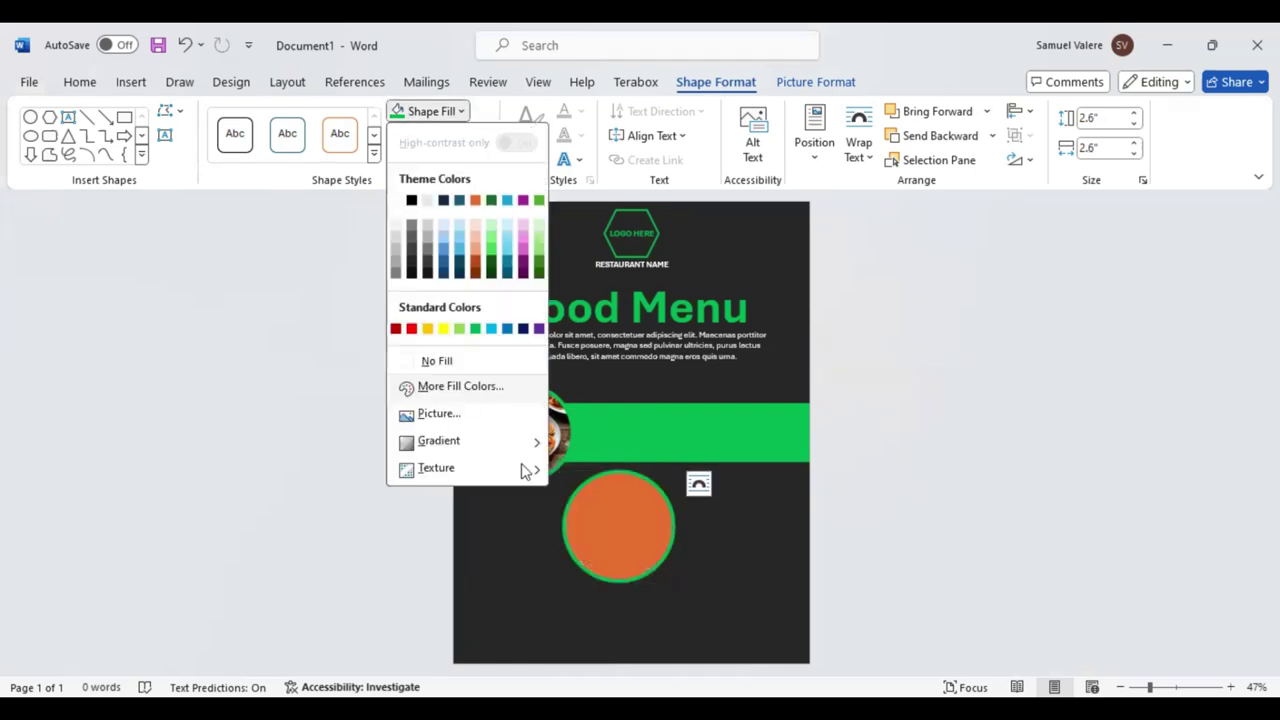
mouse_move(437, 468)
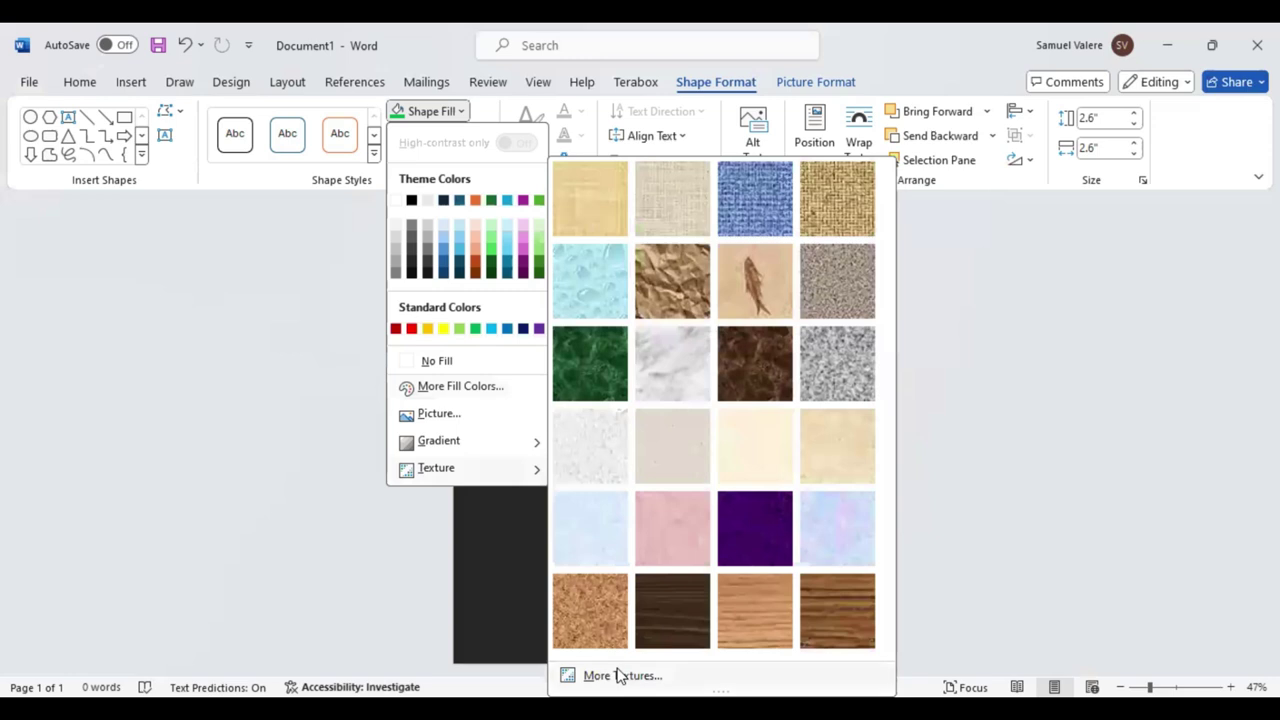
left_click(622, 675)
left_click(1240, 617)
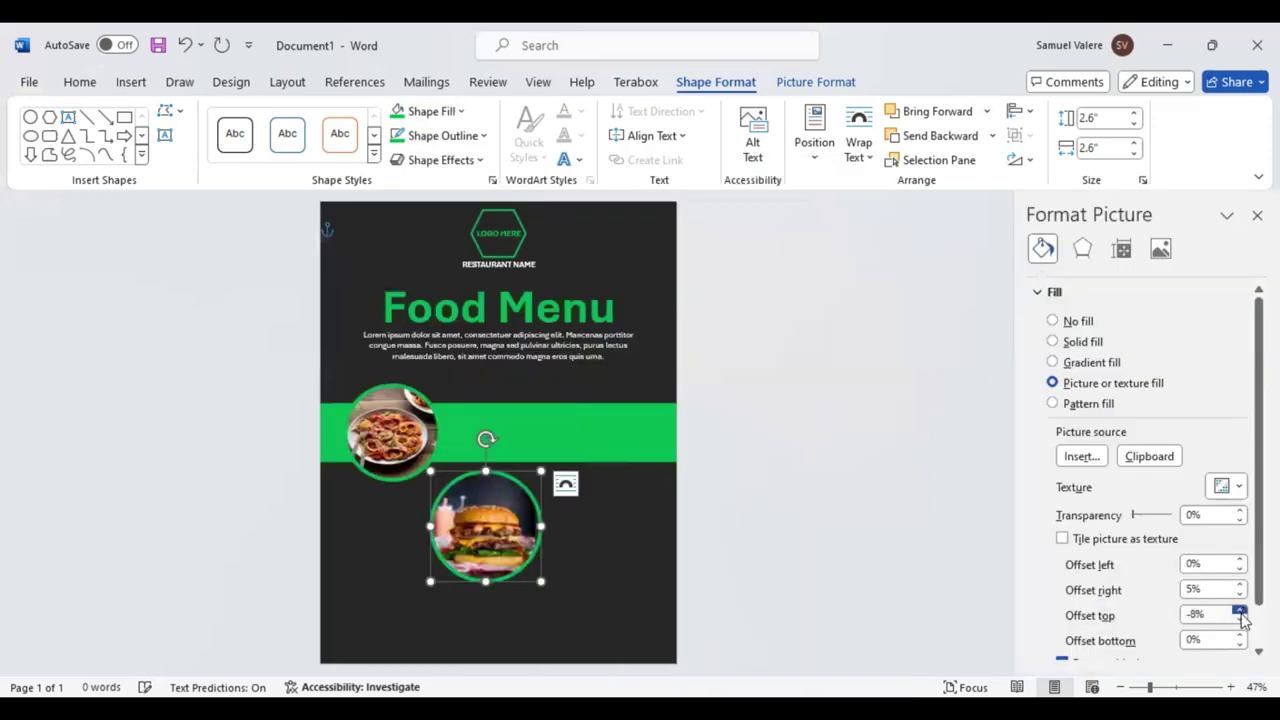
left_click(1240, 596)
Fine-tune the burger photo offsets to left 1%, right 1% and top -12%.
left_click(1240, 596)
left_click(1240, 596)
left_click(1240, 596)
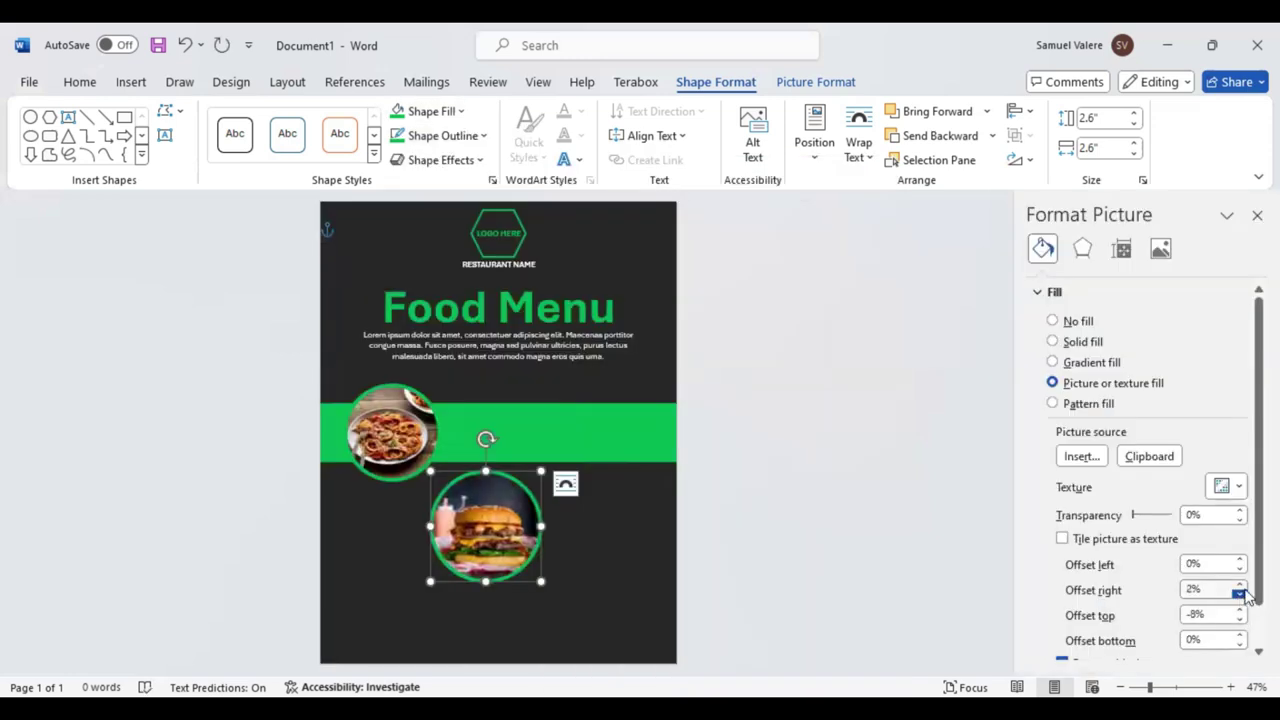
left_click(1240, 594)
left_click(1240, 560)
left_click(1240, 560)
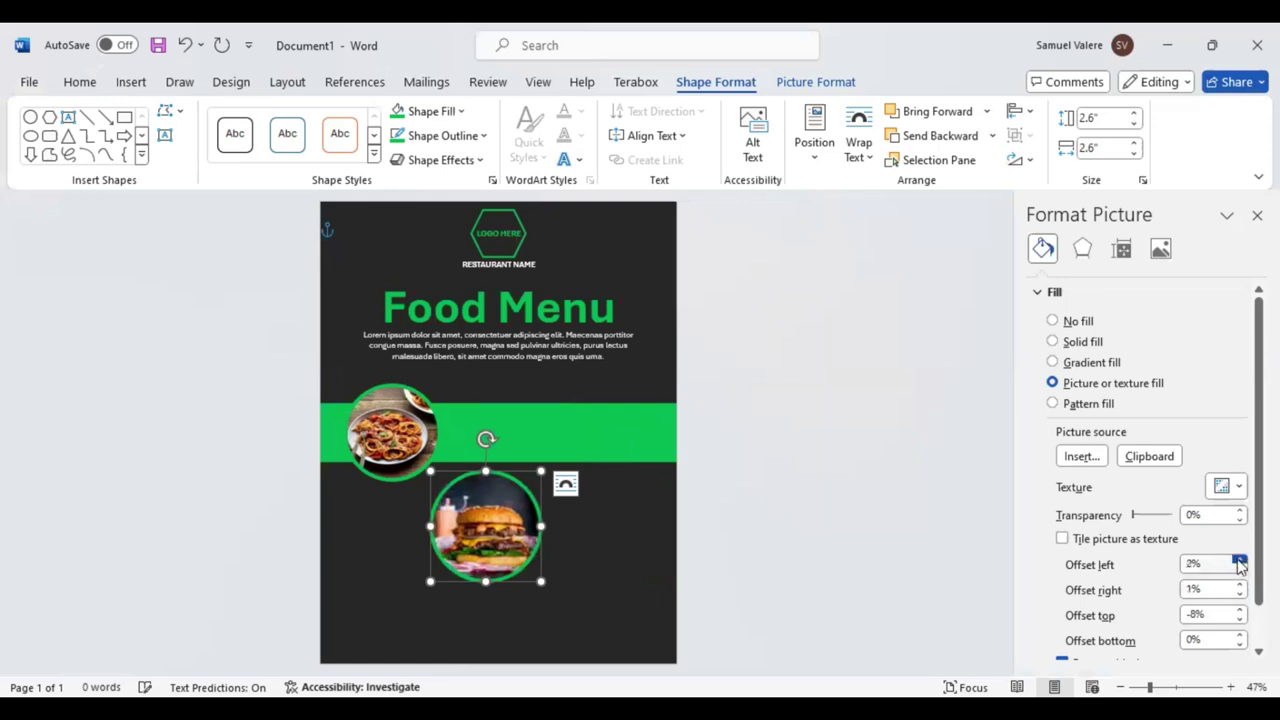
left_click(1240, 570)
left_click(1240, 620)
left_click(1240, 620)
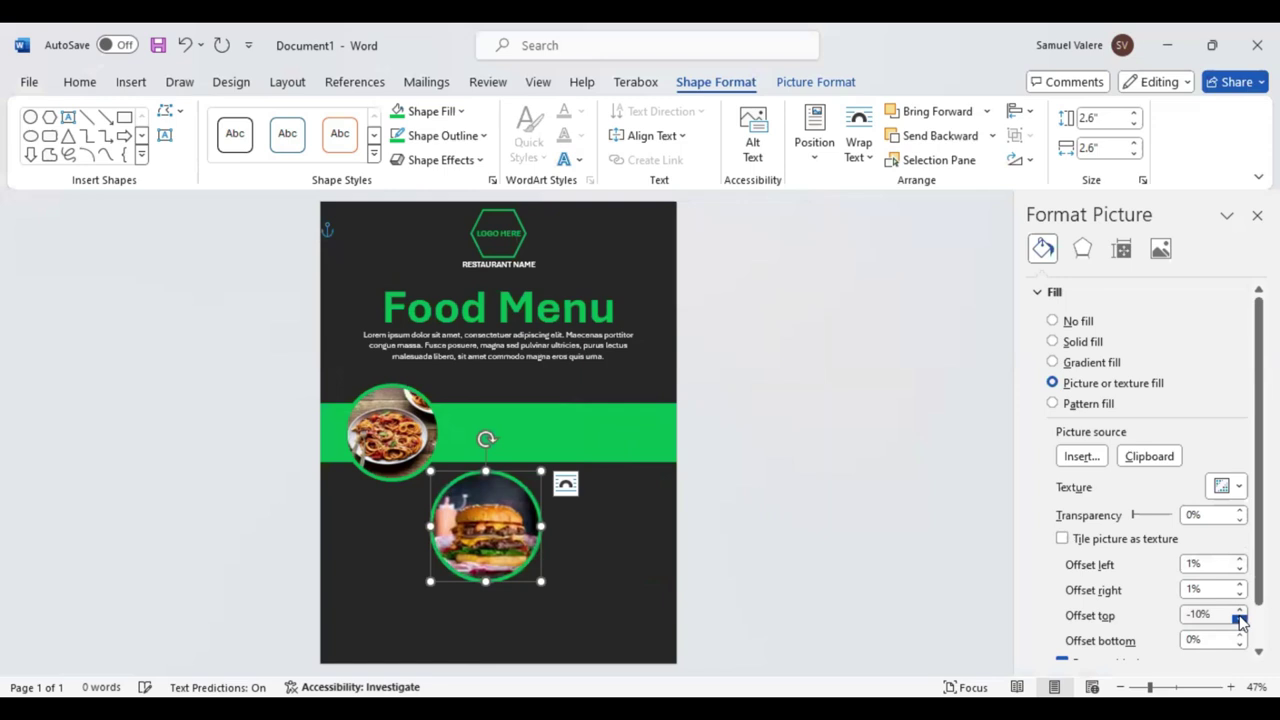
left_click(1240, 620)
left_click(1240, 620)
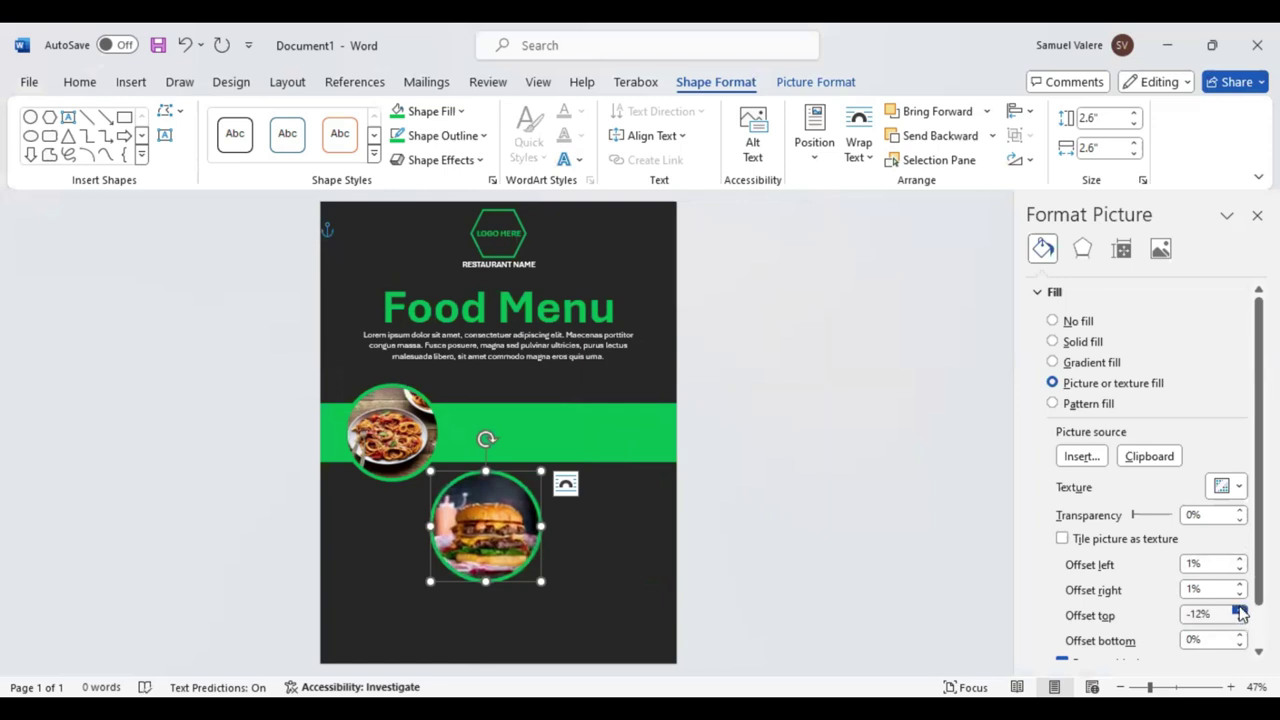
left_click(882, 498)
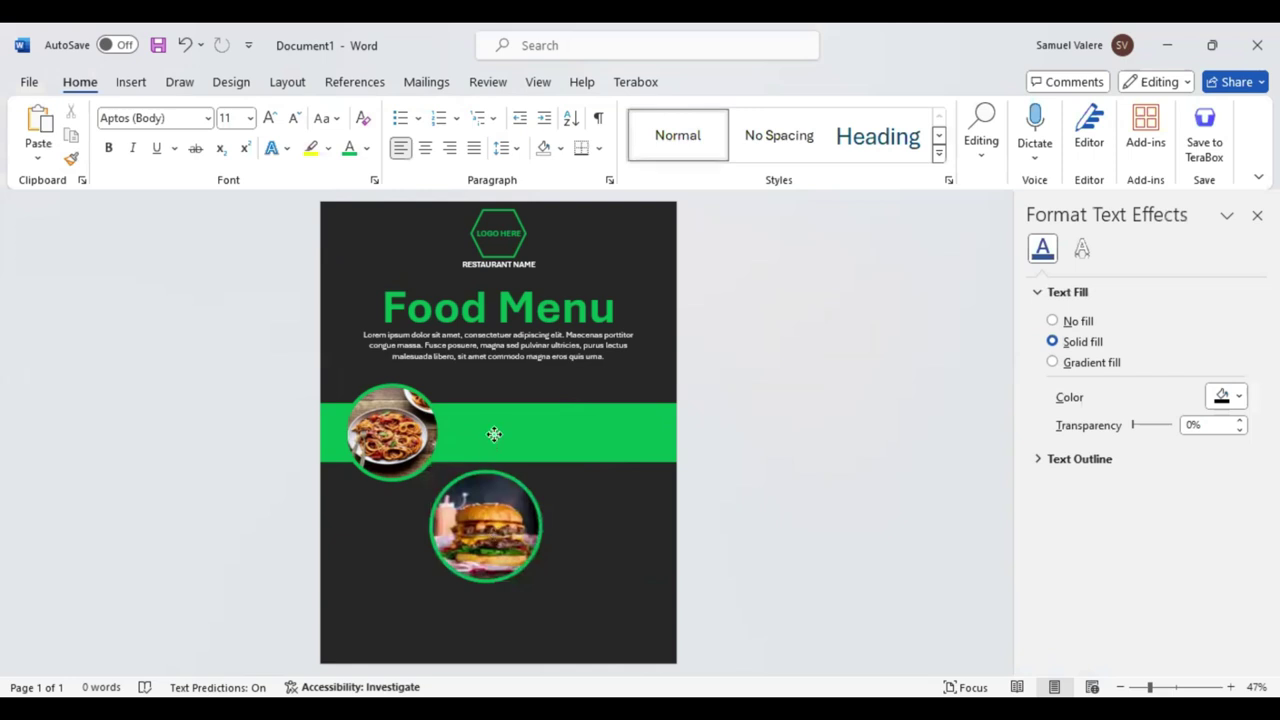
Move the burger circle up onto the green band, enlarge it slightly and align it.
left_click_drag(507, 528, 520, 434)
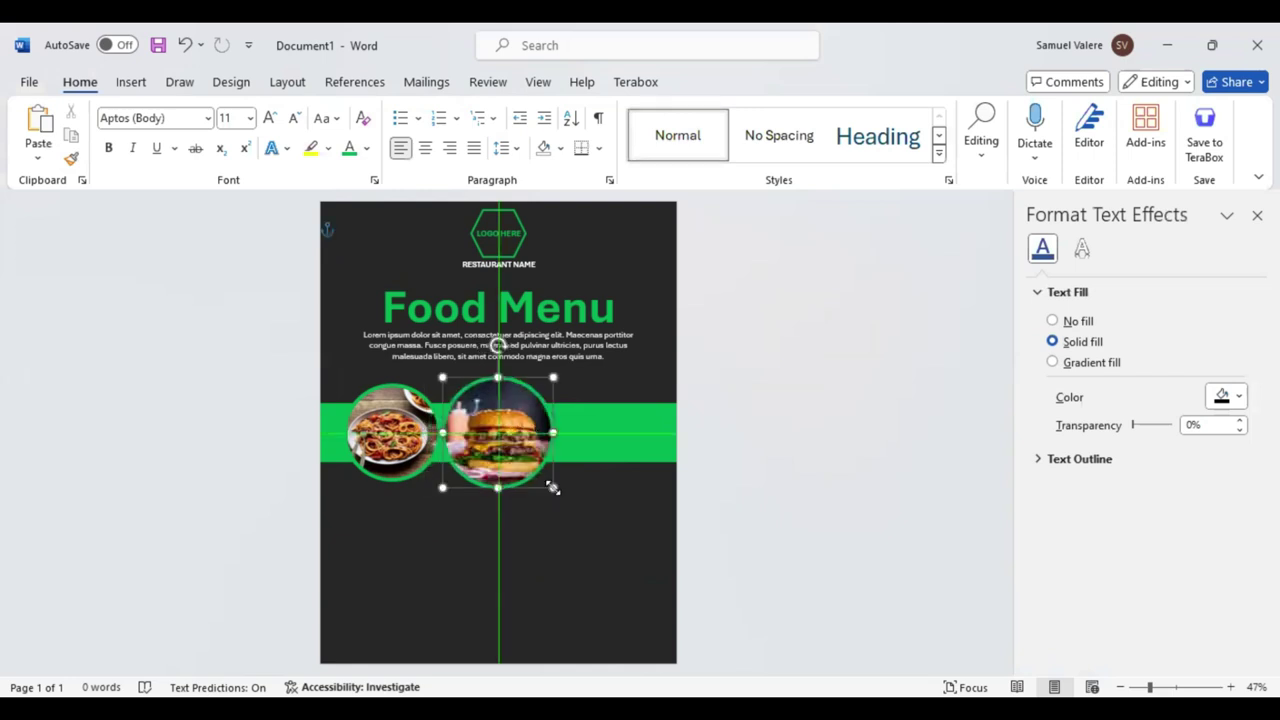
left_click_drag(553, 487, 562, 496)
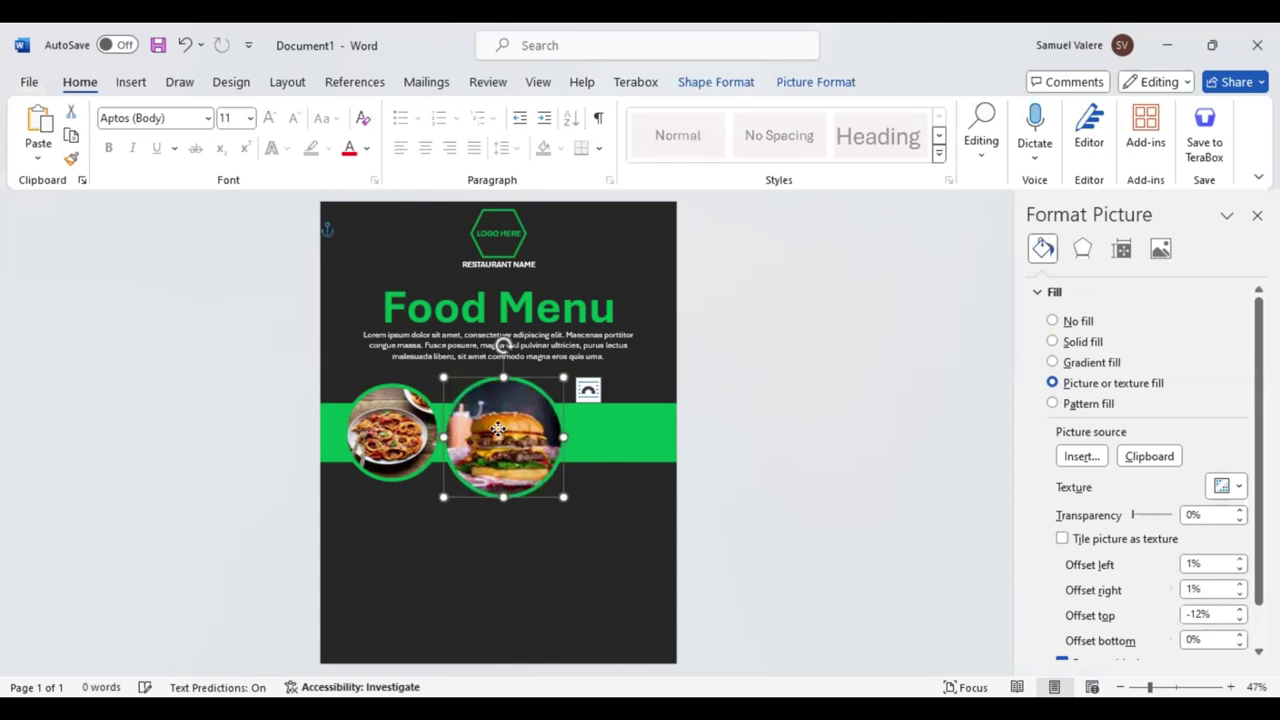
left_click_drag(507, 430, 502, 425)
Place a copy of the pasta circle at the band's right end, aligned with the row.
left_click(447, 484)
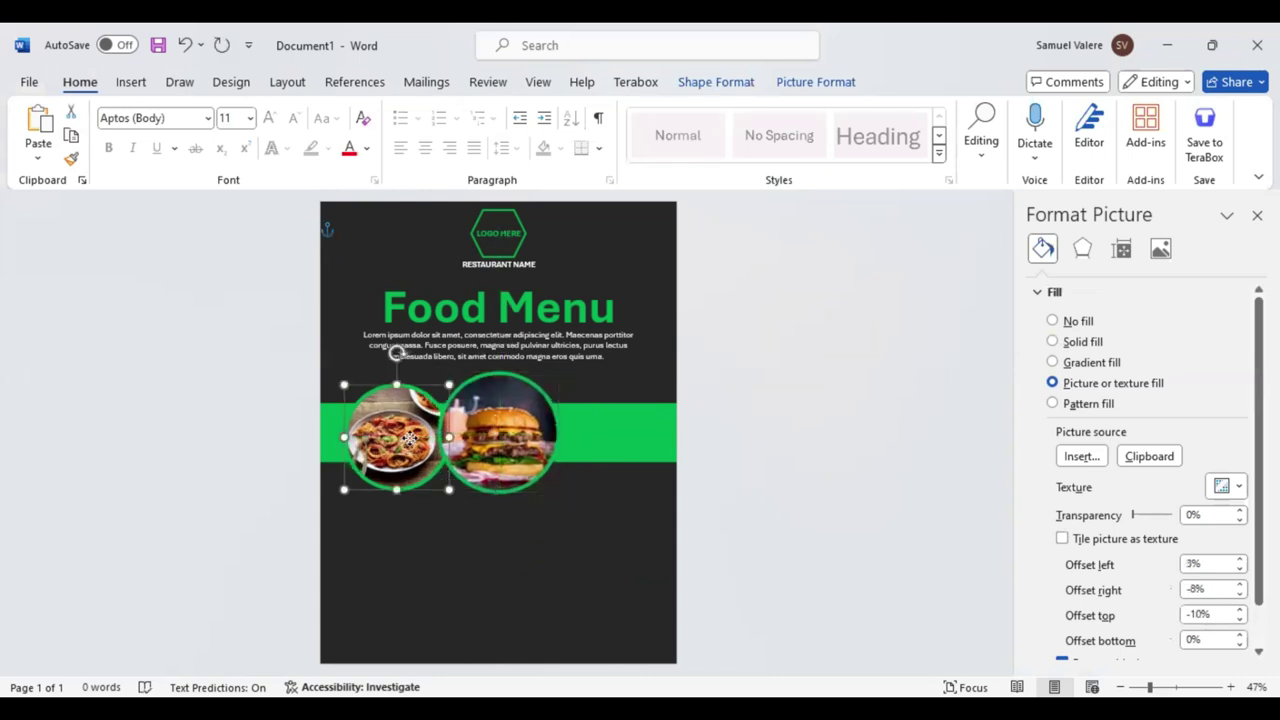
left_click_drag(409, 438, 607, 446)
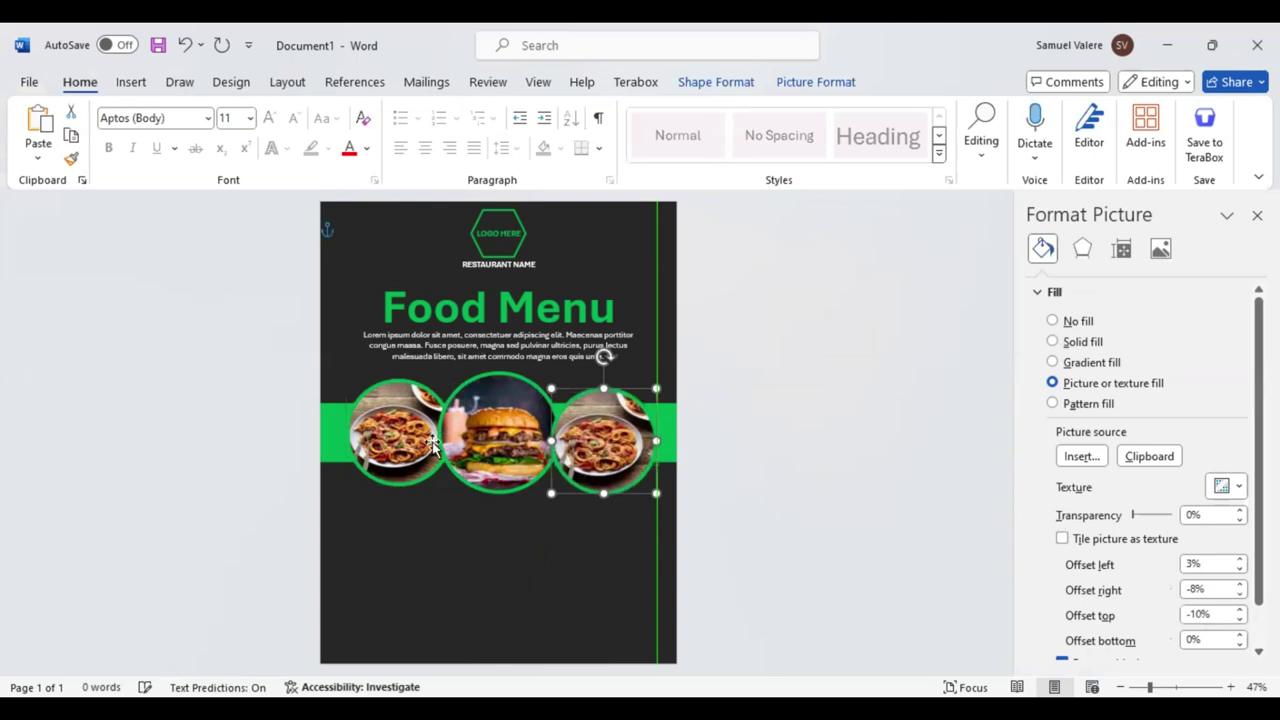
left_click_drag(432, 445, 400, 442)
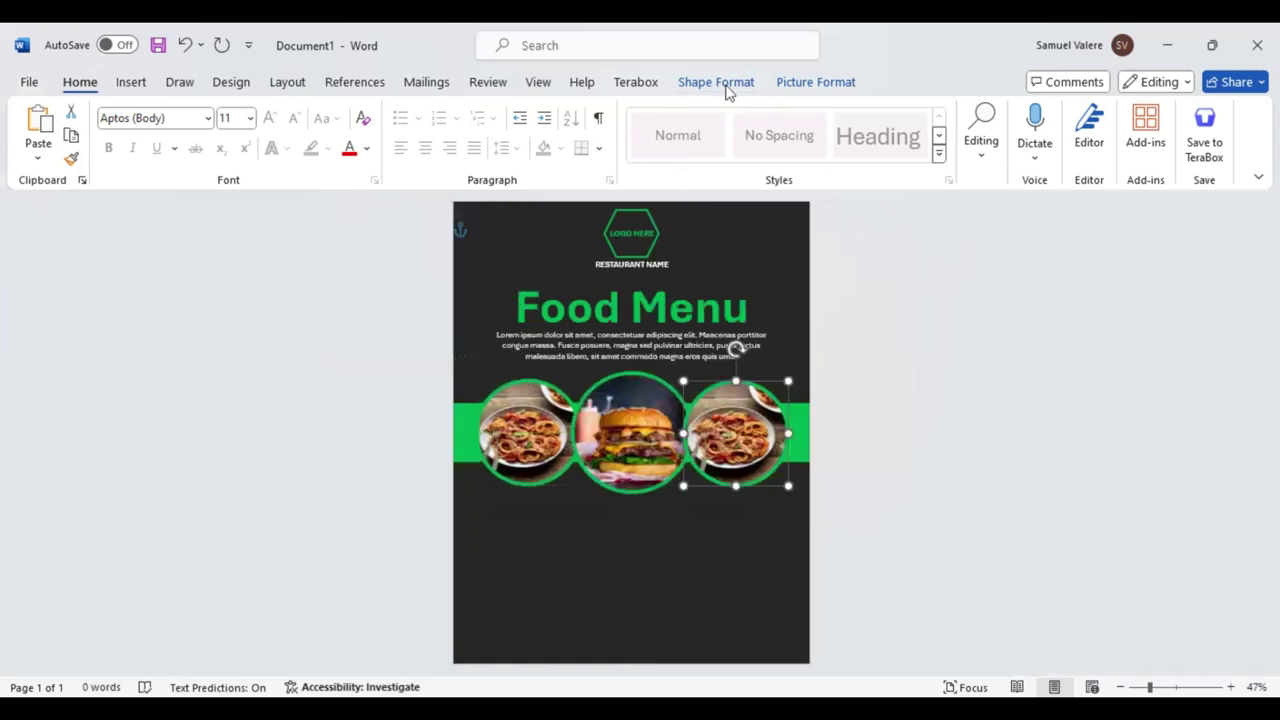
left_click(726, 86)
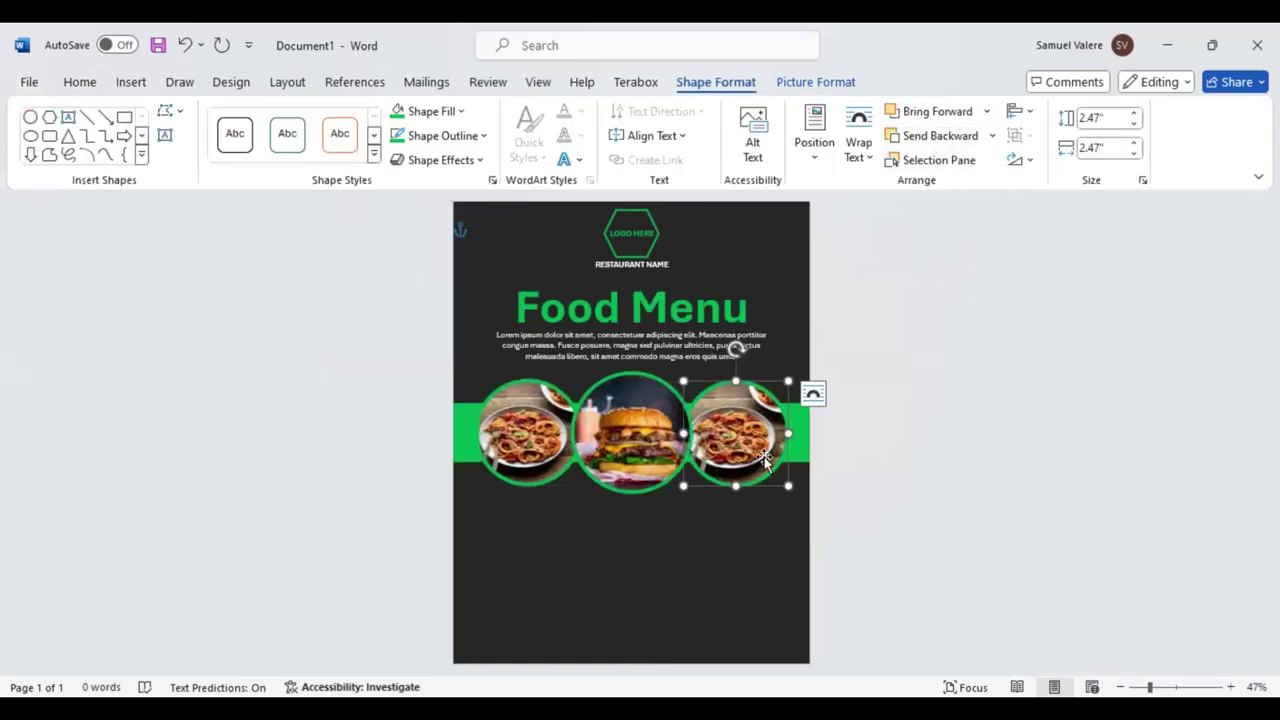
Insert pizza photo 3, cut it, and use it as the right circle's picture fill.
left_click(131, 84)
left_click(207, 160)
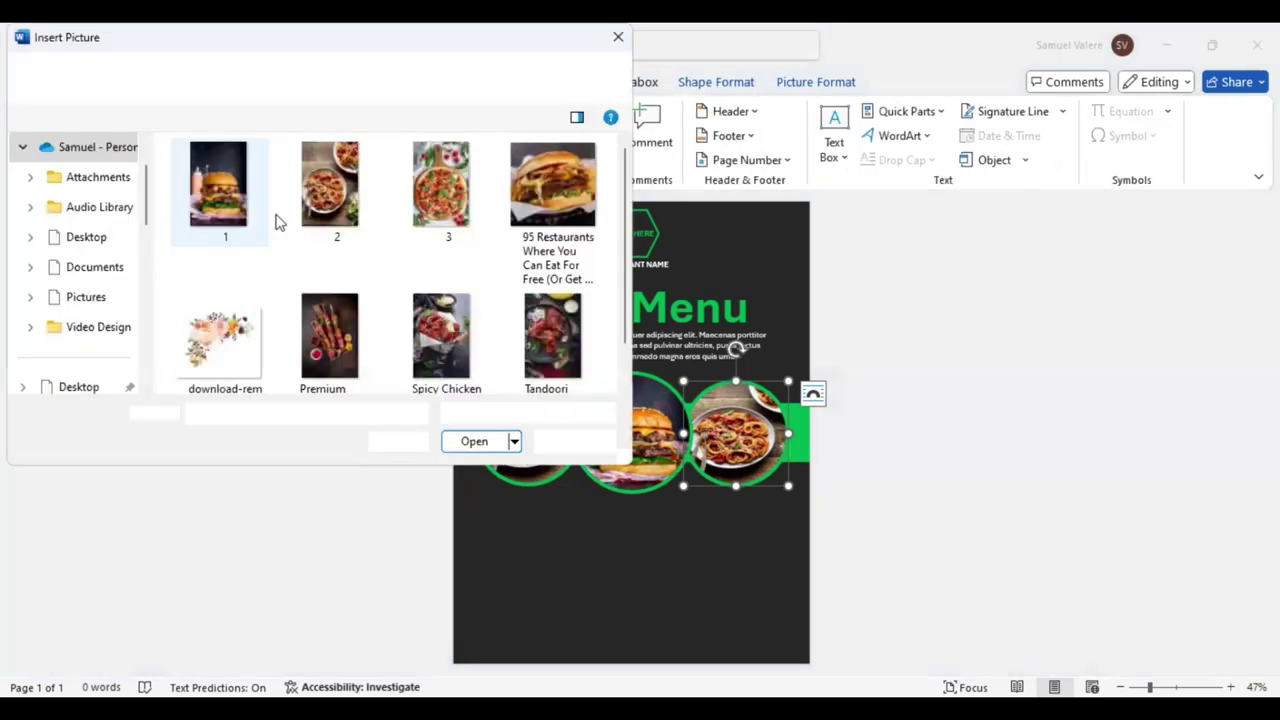
left_click(440, 198)
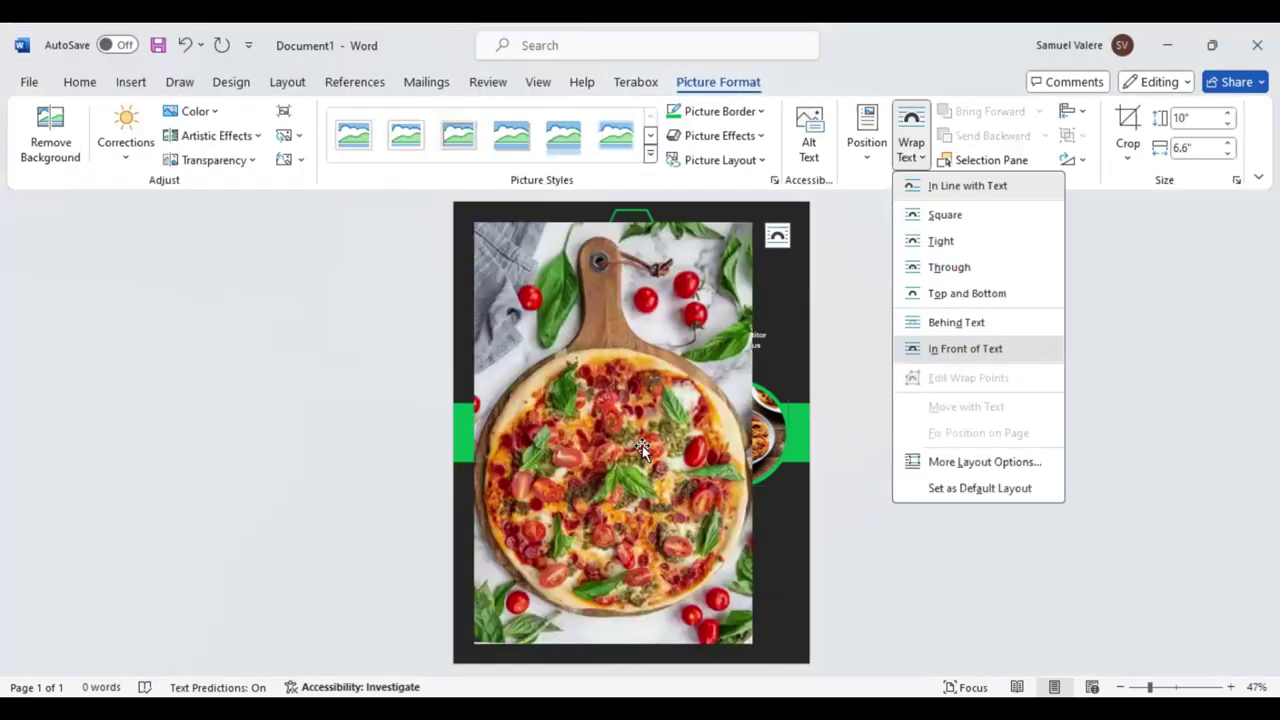
right_click(682, 240)
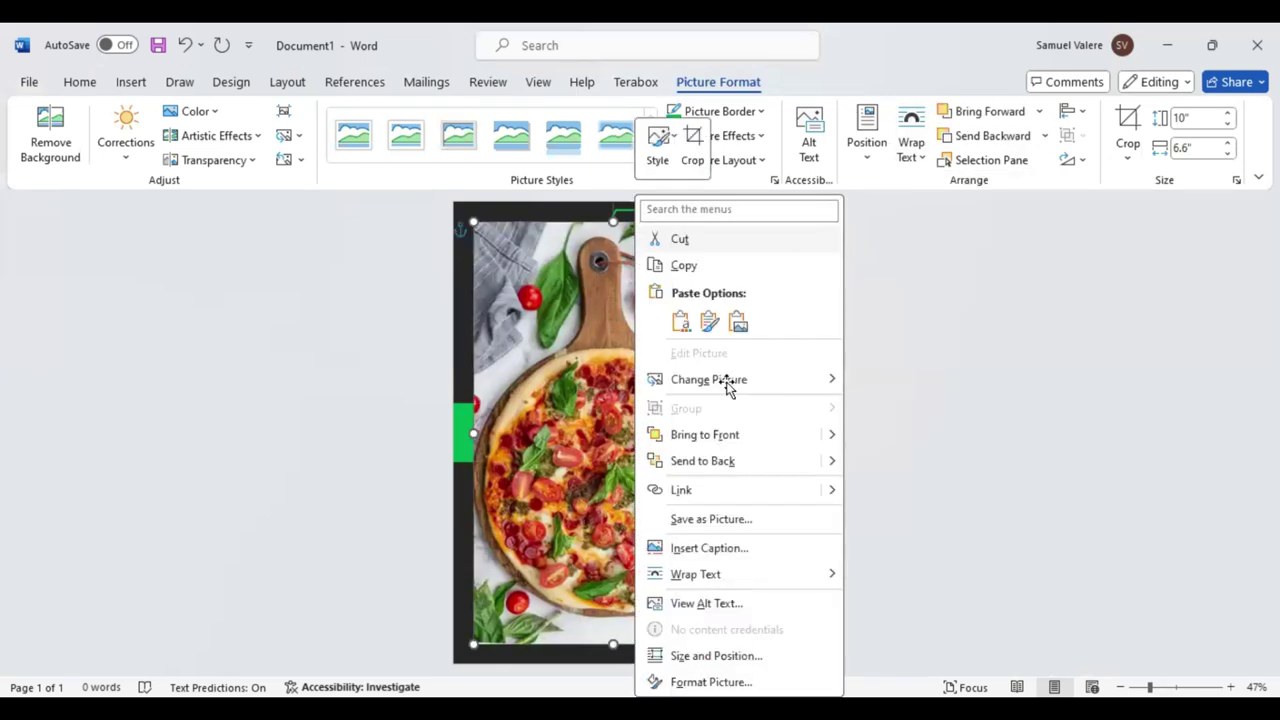
key("ctrl+z")
left_click(710, 84)
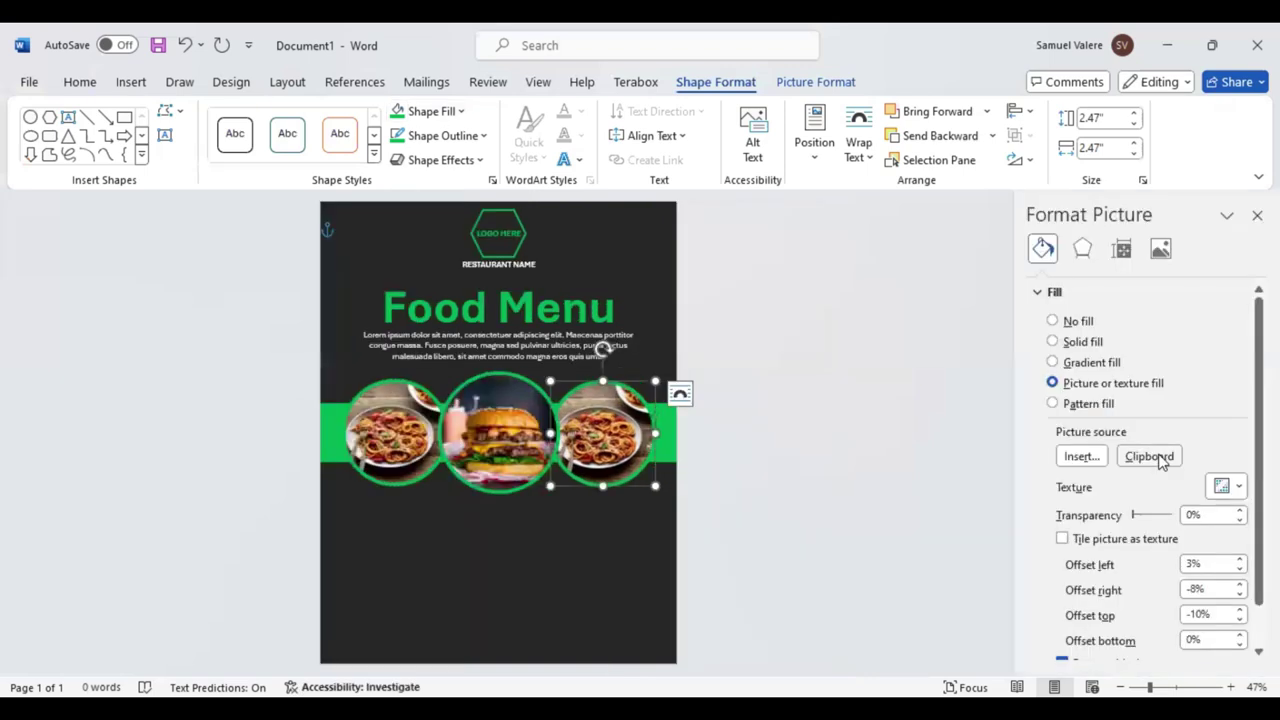
left_click(1149, 456)
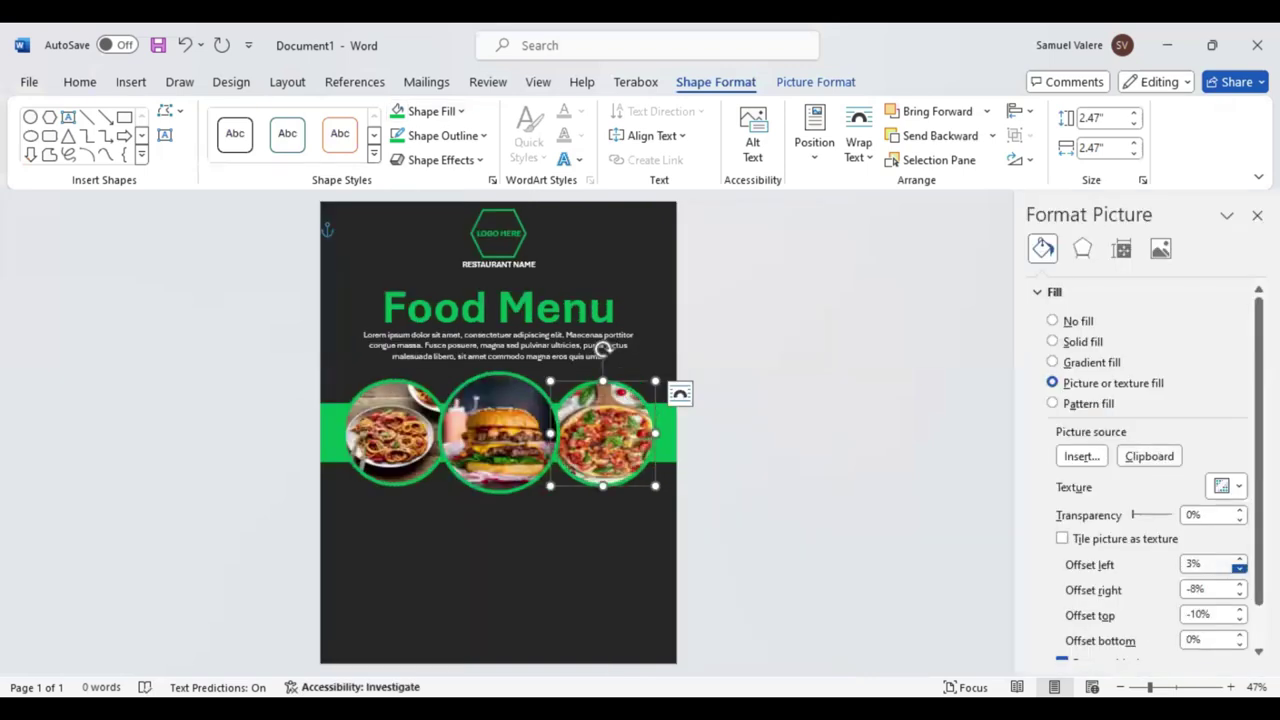
Set the pizza fill offsets to left 4%, right 3% and top -5%.
left_click(1240, 562)
left_click(1240, 562)
left_click(1240, 588)
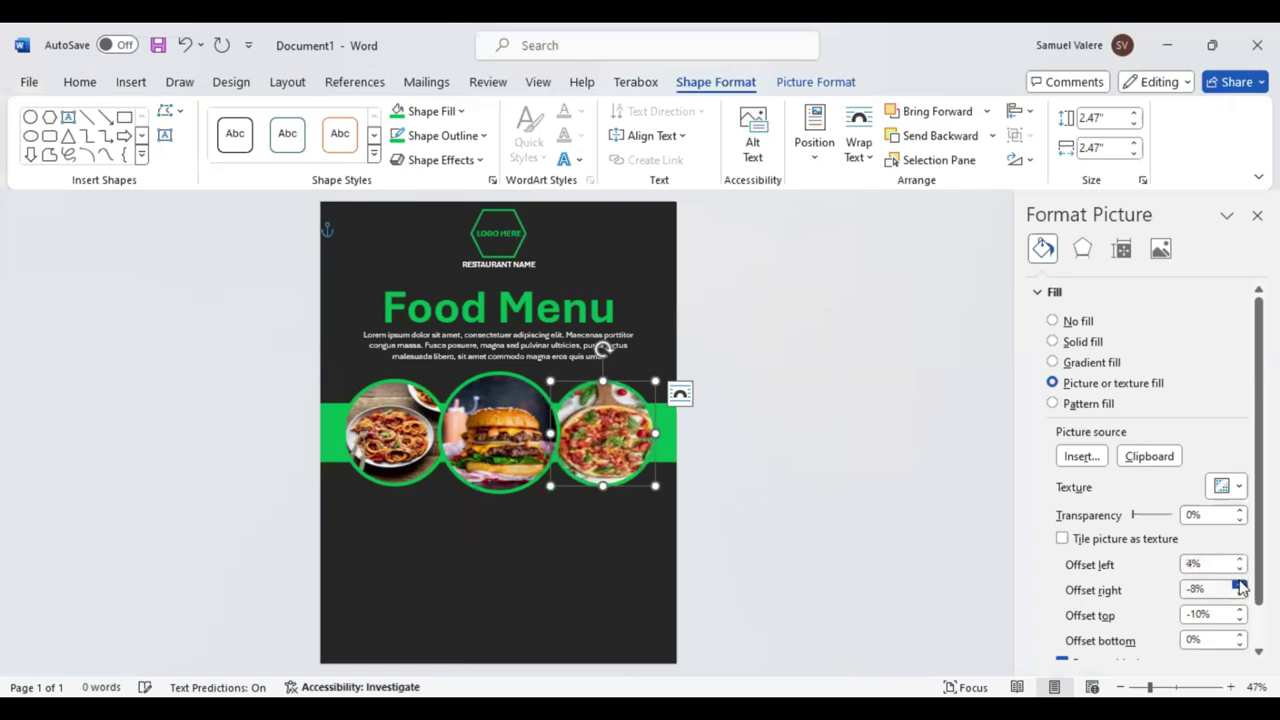
left_click(1240, 588)
left_click(1240, 588)
left_click(1240, 588)
left_click(1240, 588)
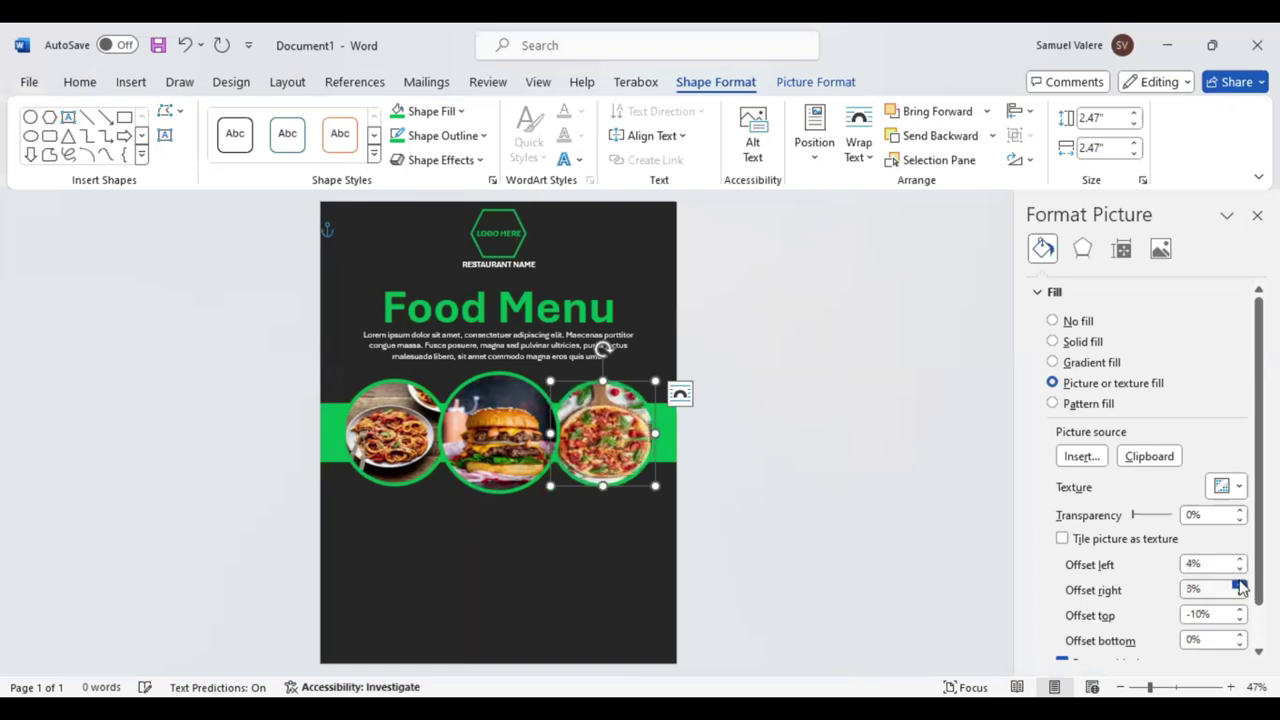
left_click(1240, 588)
left_click(1240, 588)
left_click(1240, 588)
left_click(1240, 588)
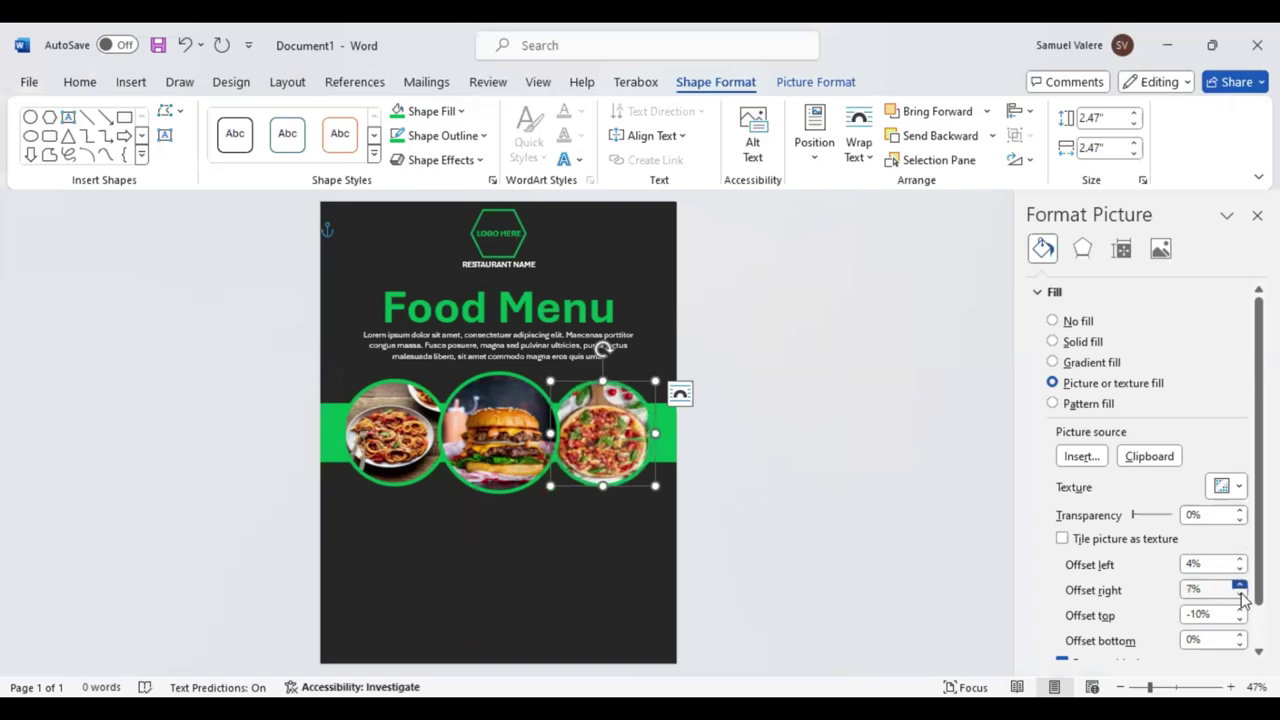
left_click(1240, 595)
left_click(1240, 595)
left_click(1240, 595)
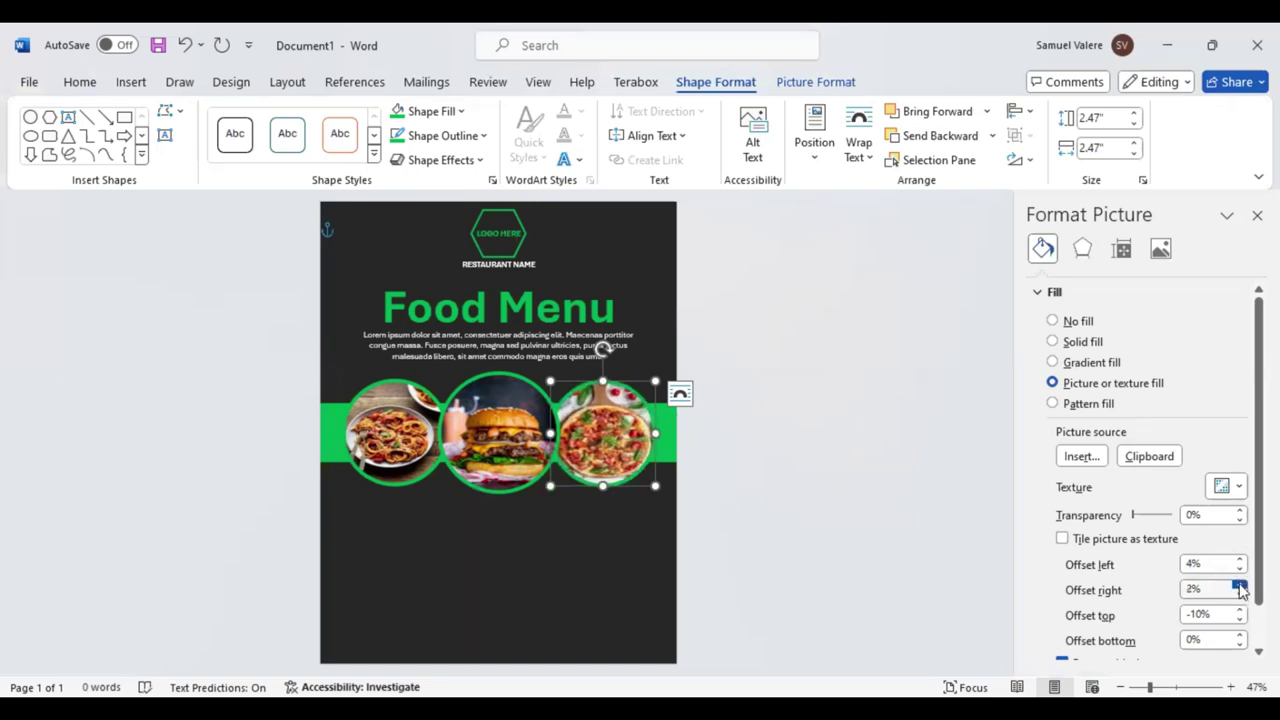
left_click(1240, 595)
left_click(1240, 619)
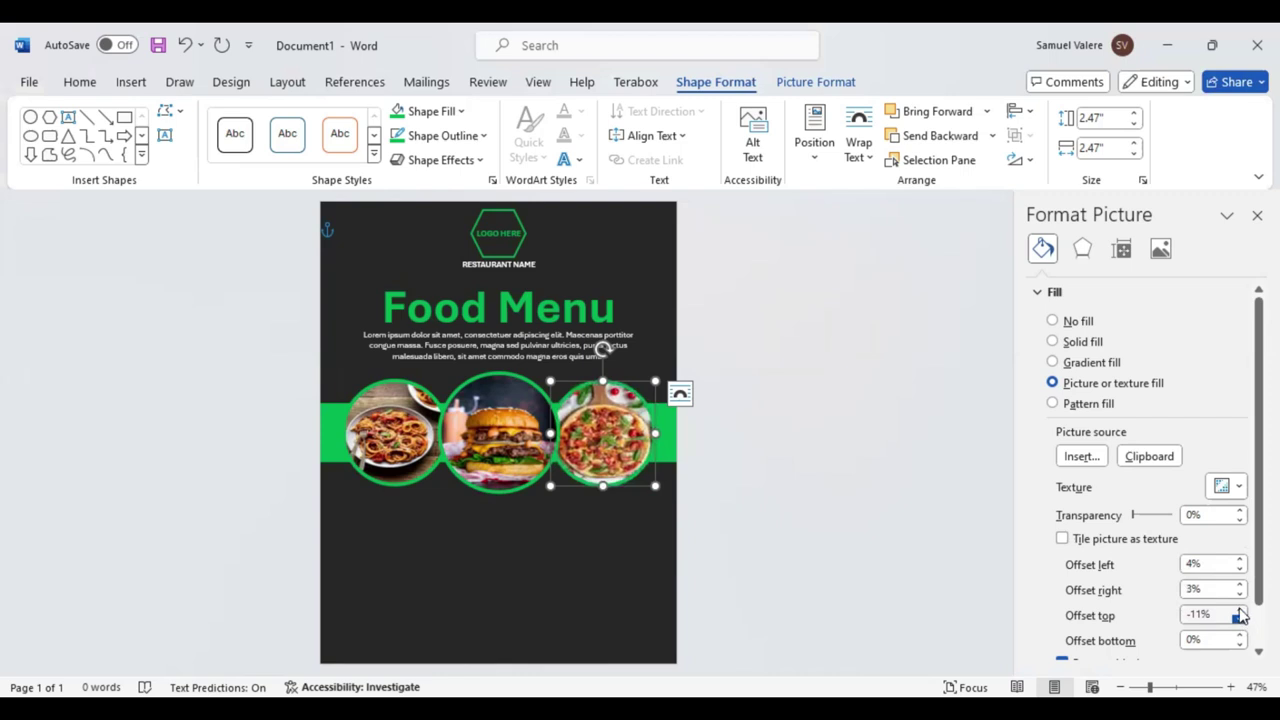
left_click(1240, 610)
left_click(1240, 610)
left_click(1240, 610)
left_click(1240, 610)
left_click(1240, 610)
left_click(1240, 610)
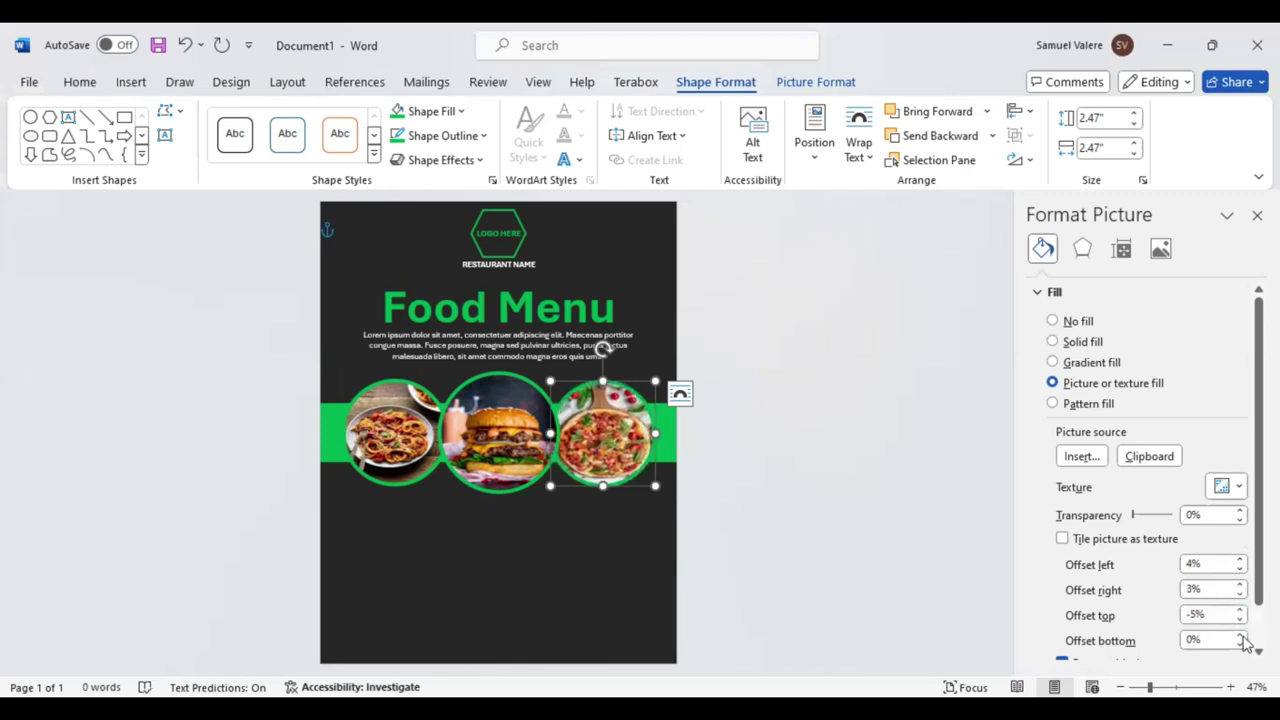
Fine-tune the pizza offsets to bottom 2%, right 2% and left 5%, then close the pane.
left_click(1240, 645)
left_click(1240, 645)
left_click(1240, 638)
left_click(1240, 638)
left_click(1240, 638)
left_click(1240, 638)
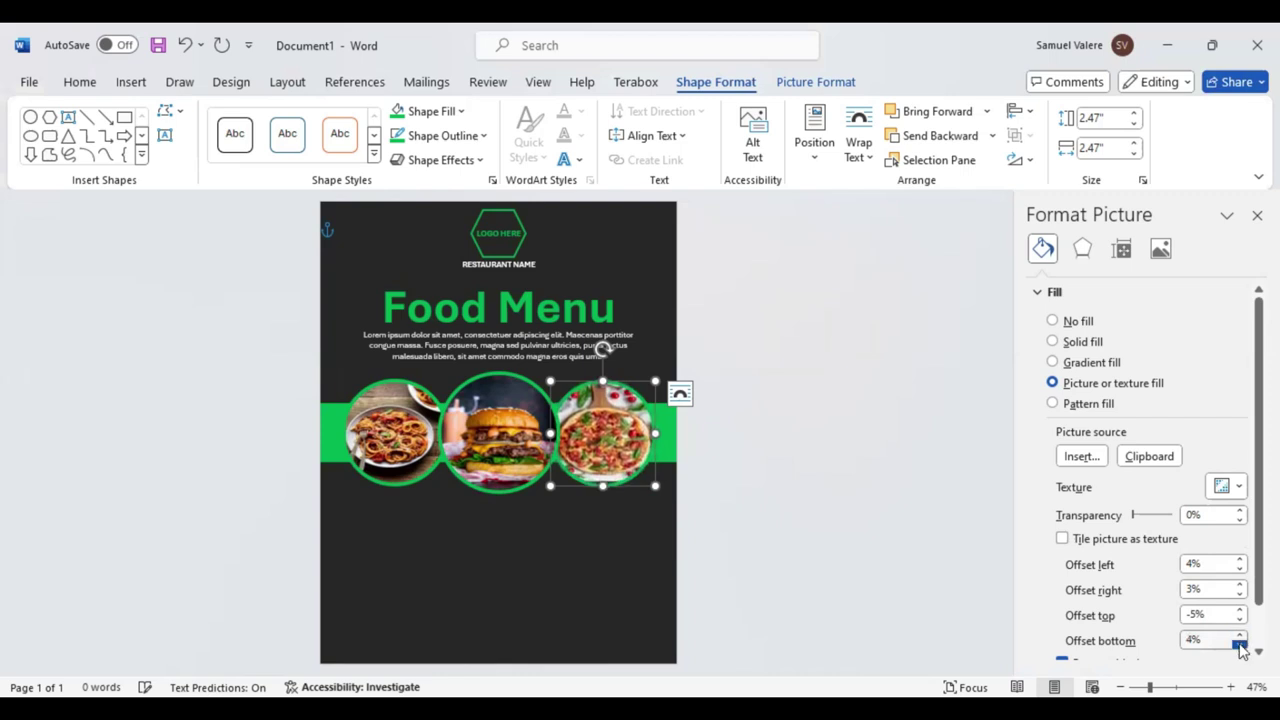
left_click(1240, 645)
left_click(1240, 645)
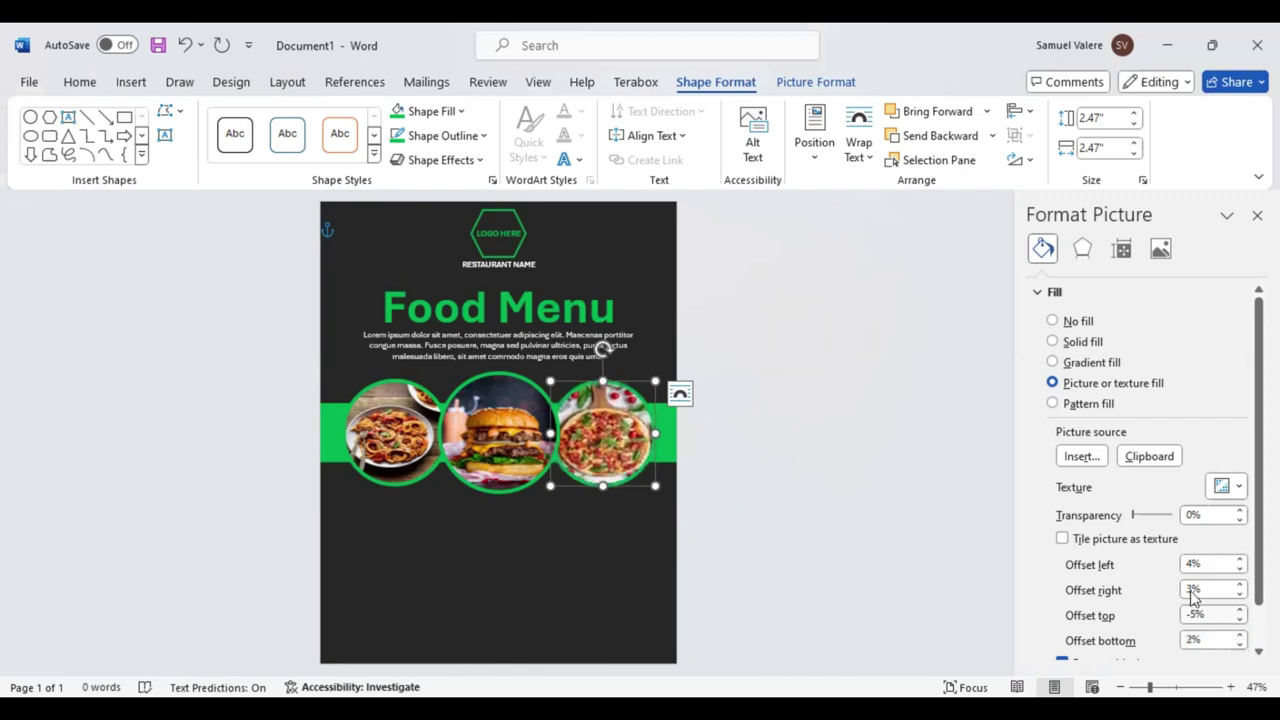
left_click(1240, 586)
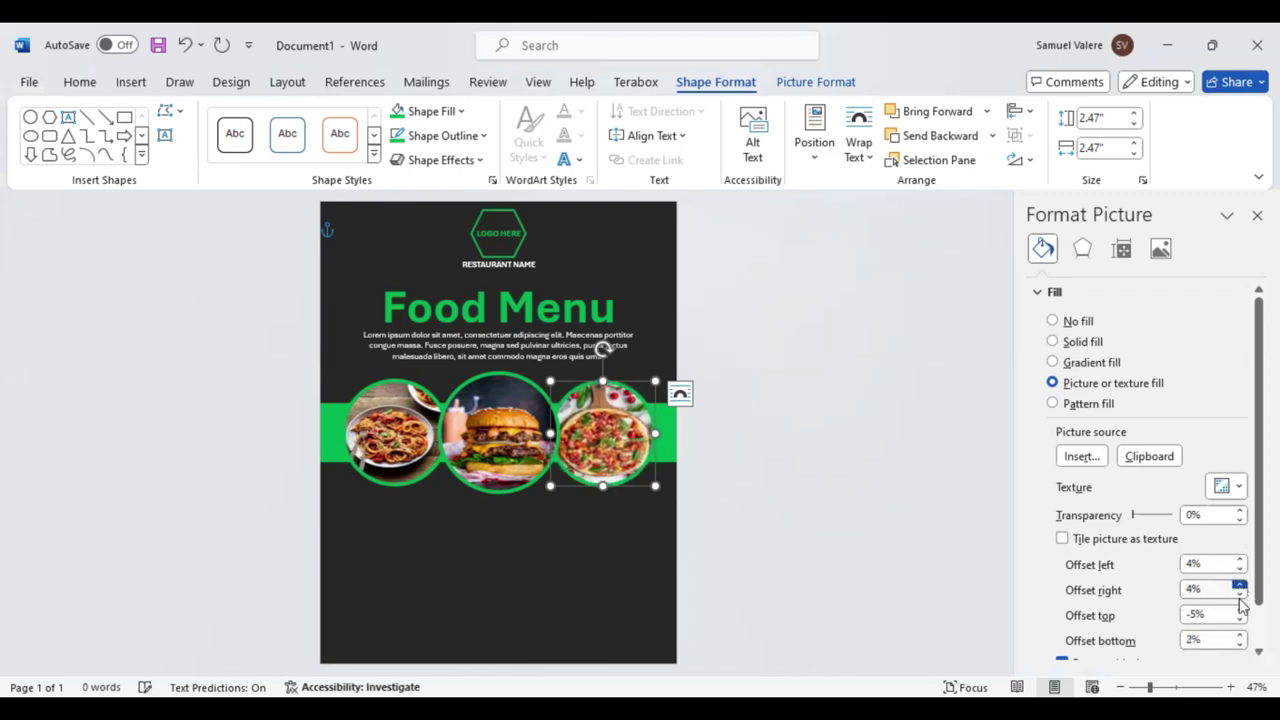
left_click(1240, 595)
left_click(1240, 586)
left_click(1240, 594)
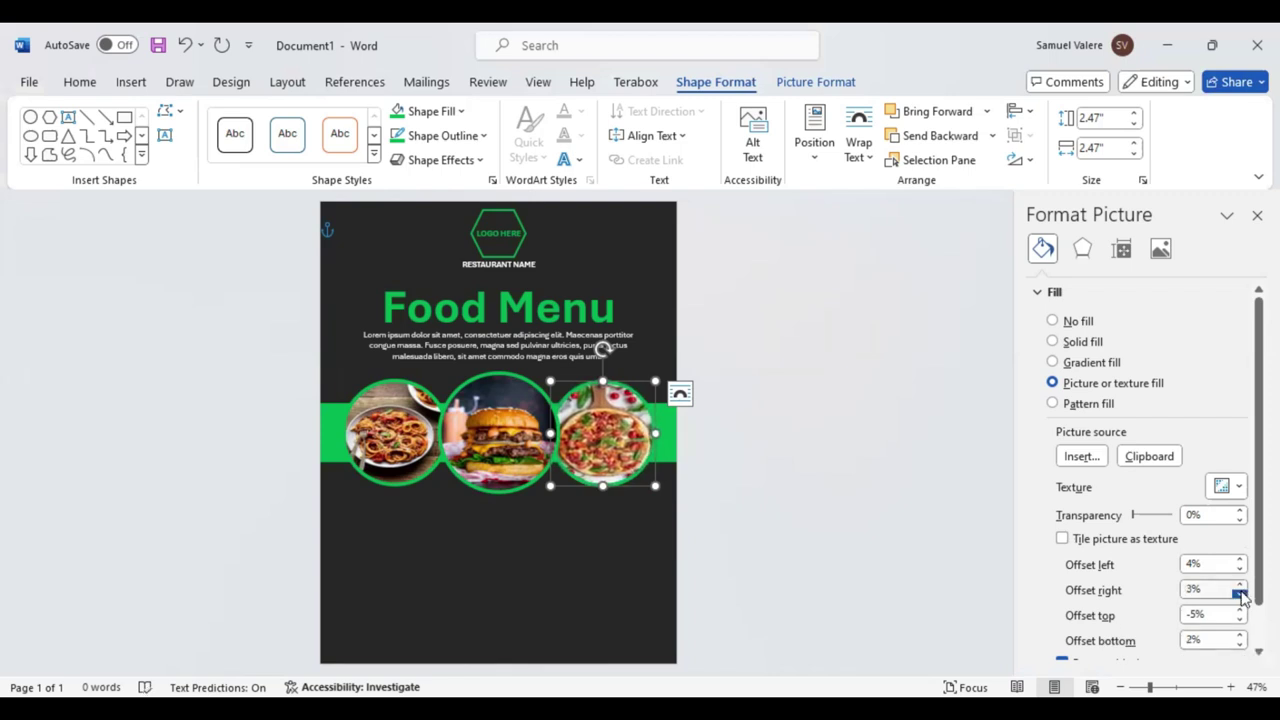
left_click(1240, 594)
left_click(1240, 568)
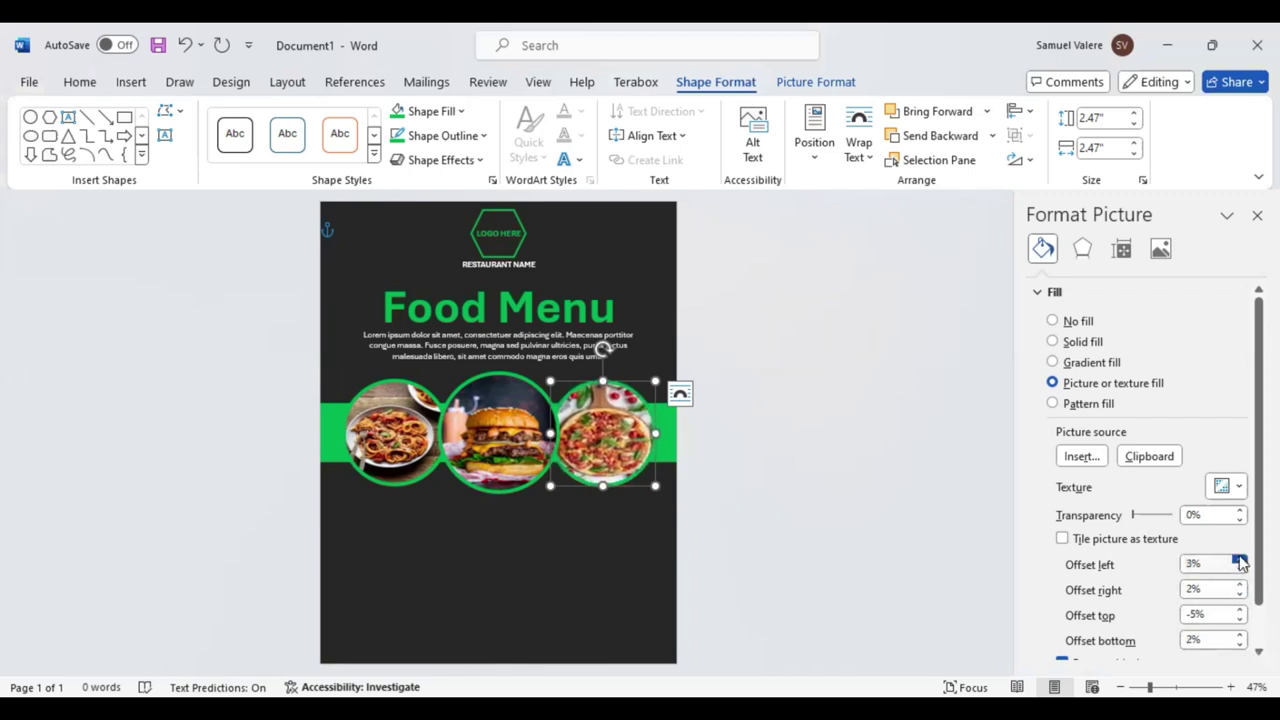
left_click(1240, 560)
left_click(1240, 560)
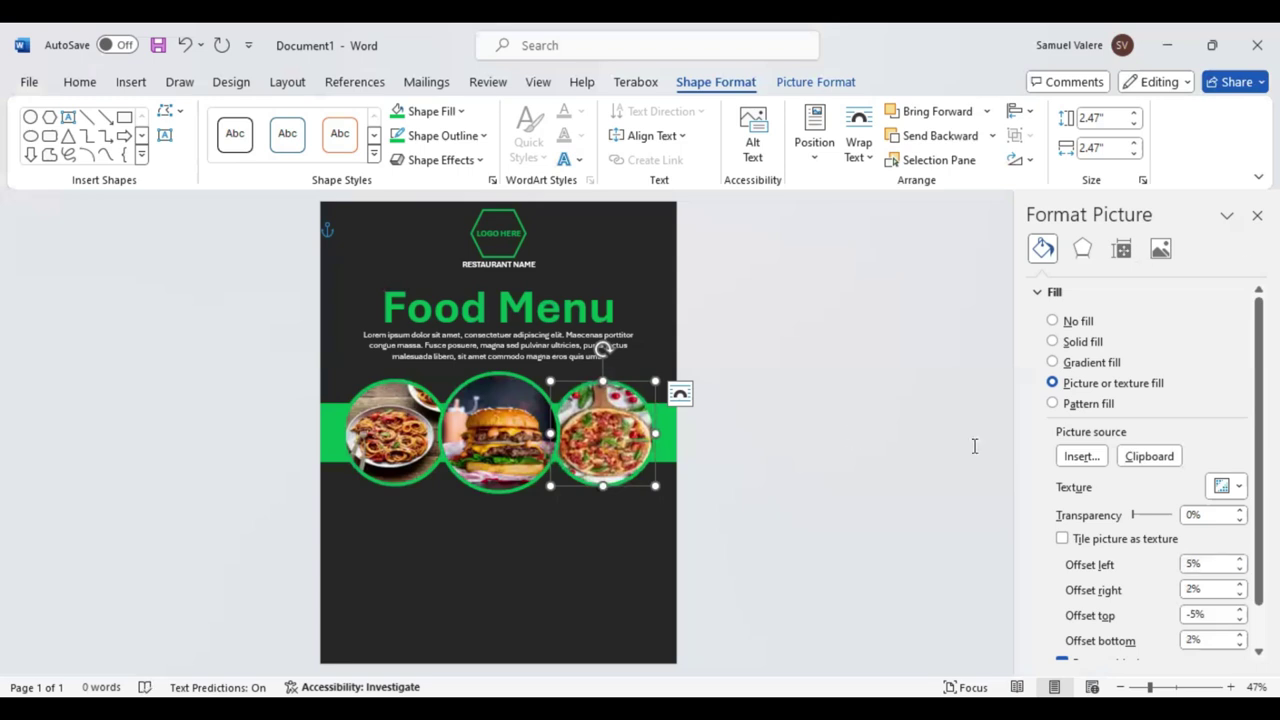
left_click(864, 470)
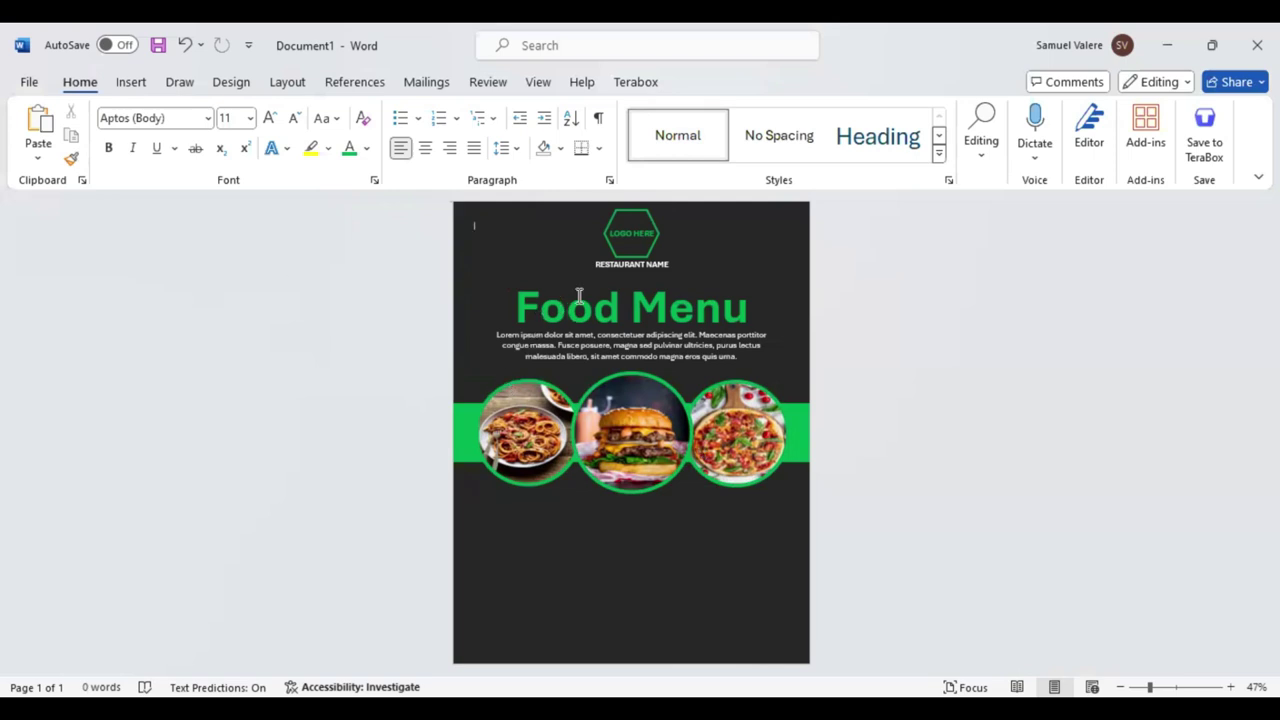
Copy the LOGO HERE text below the circles, change it to 16 pt 'Pasta', and narrow the box.
left_click(621, 228)
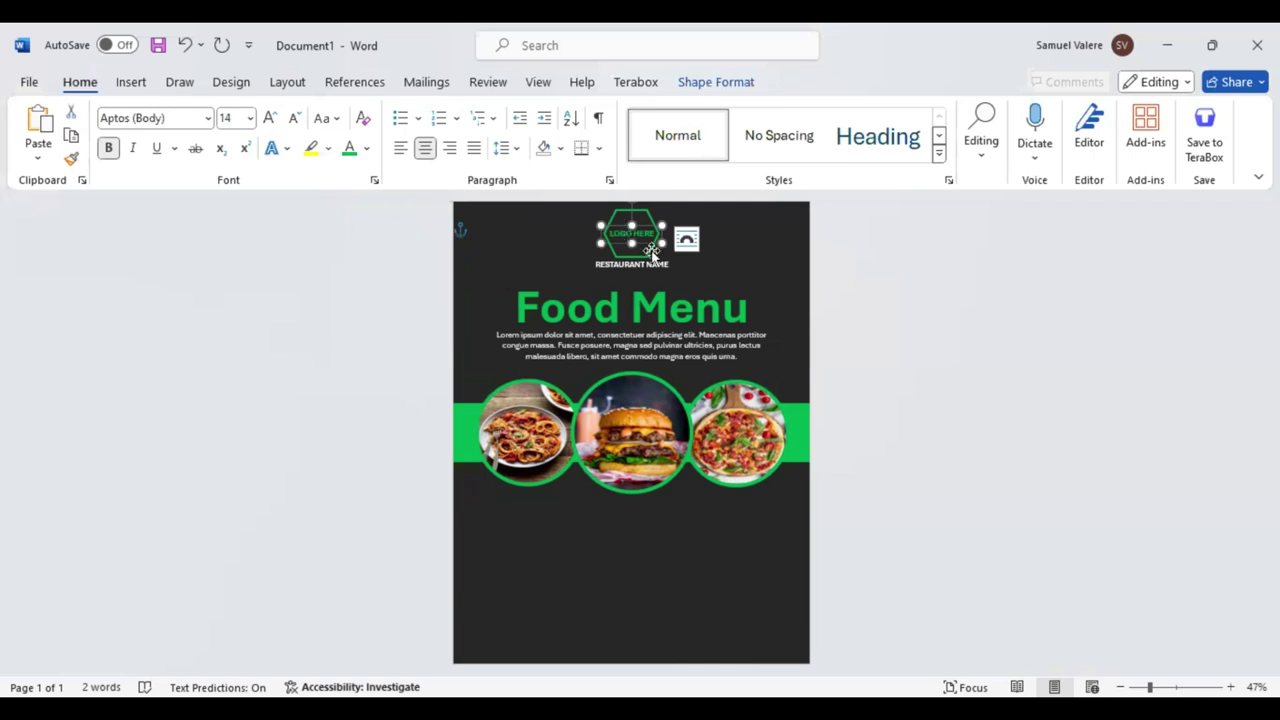
left_click_drag(651, 252, 545, 524, "ctrl")
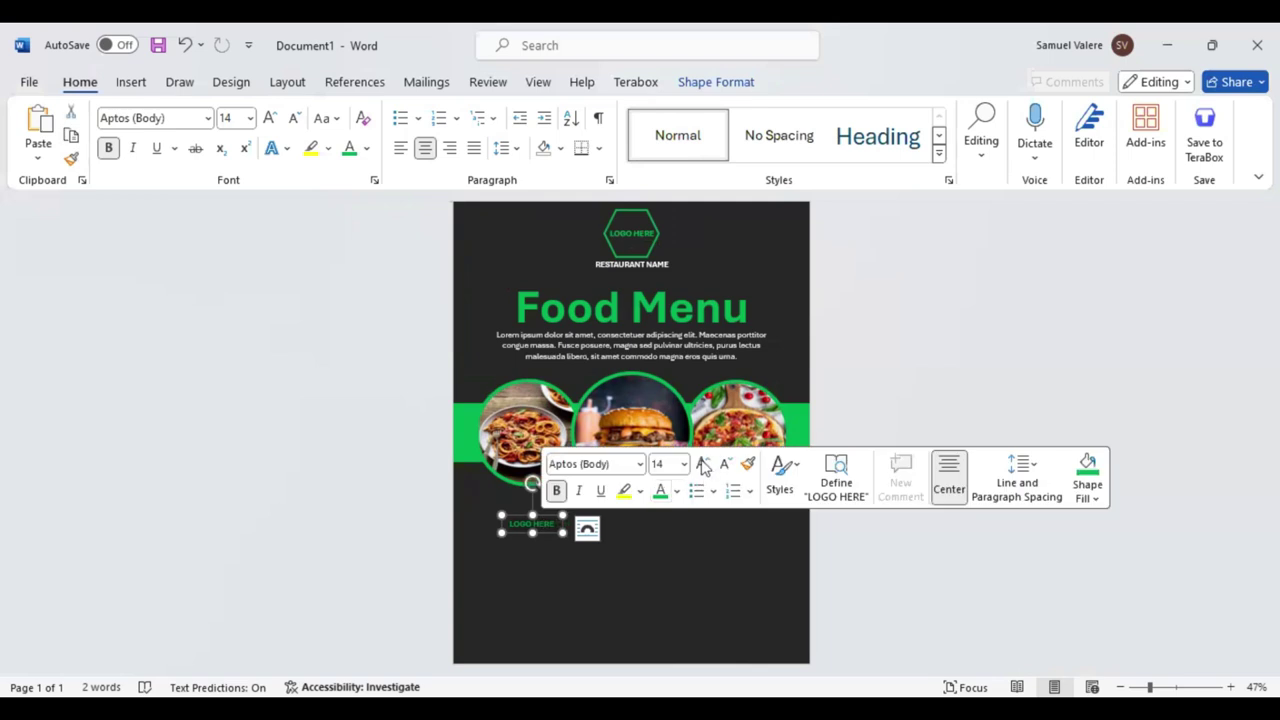
left_click(703, 464)
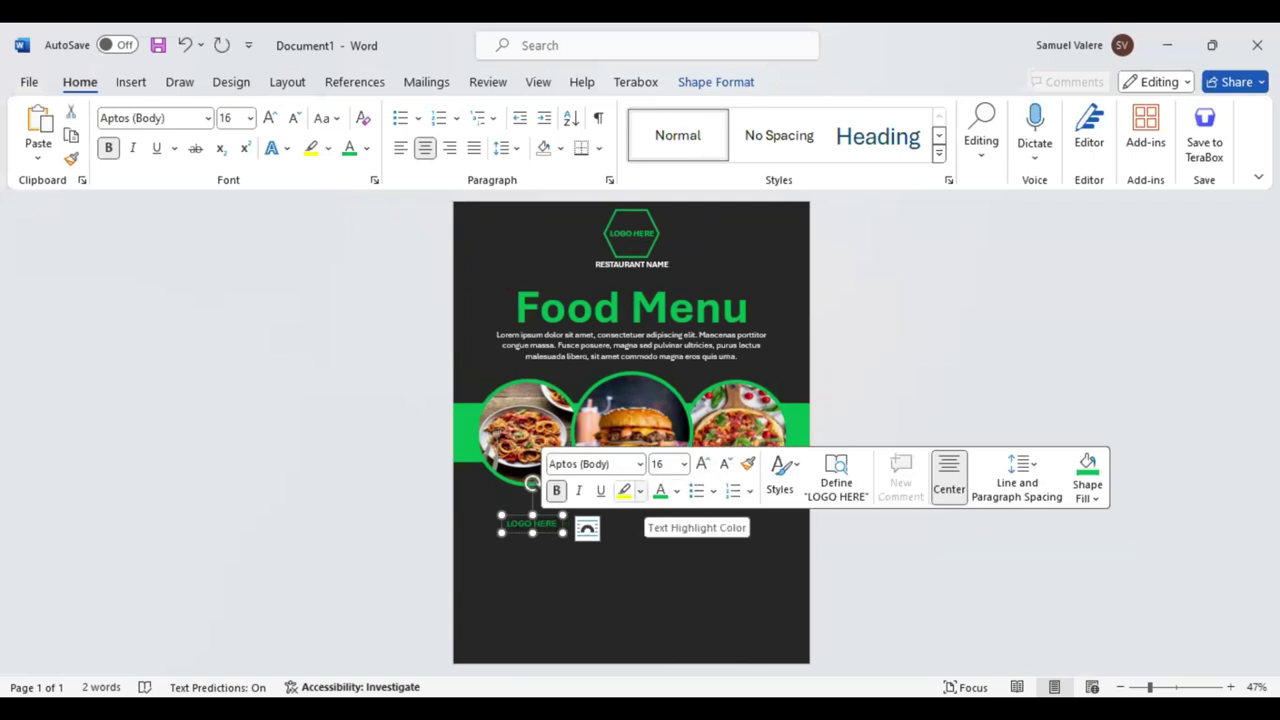
type("Pasta")
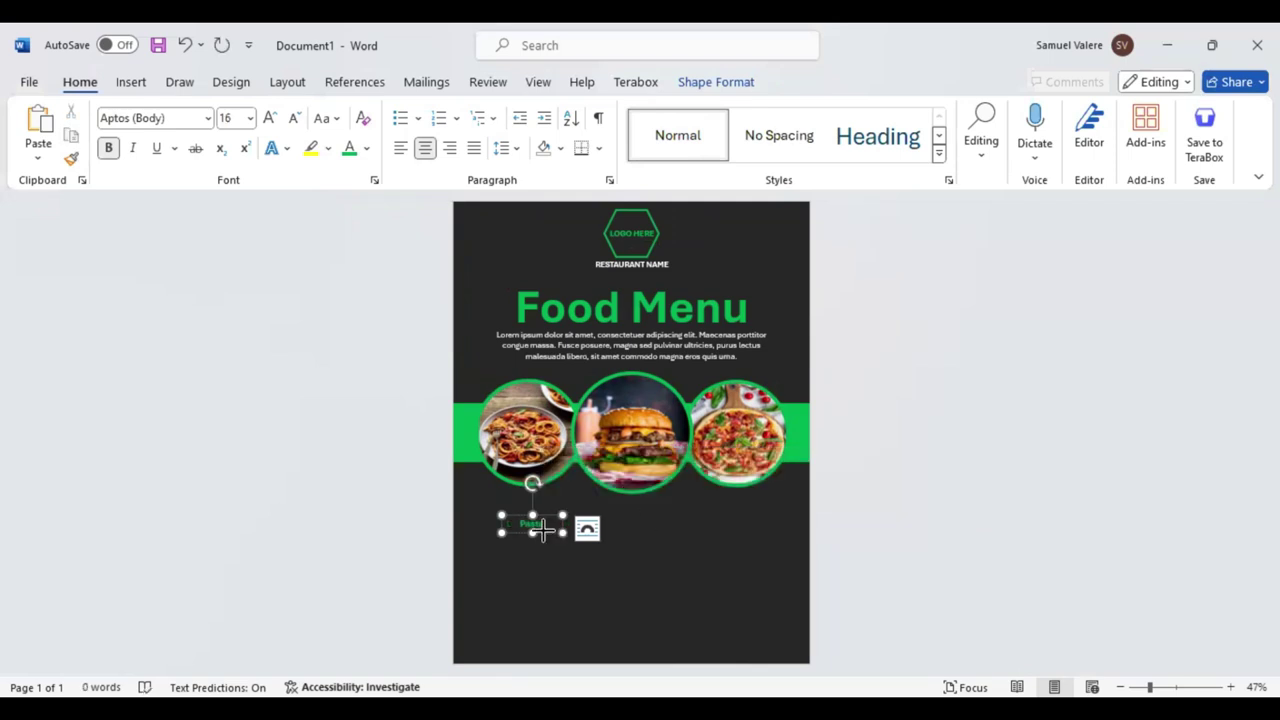
left_click_drag(562, 532, 546, 532)
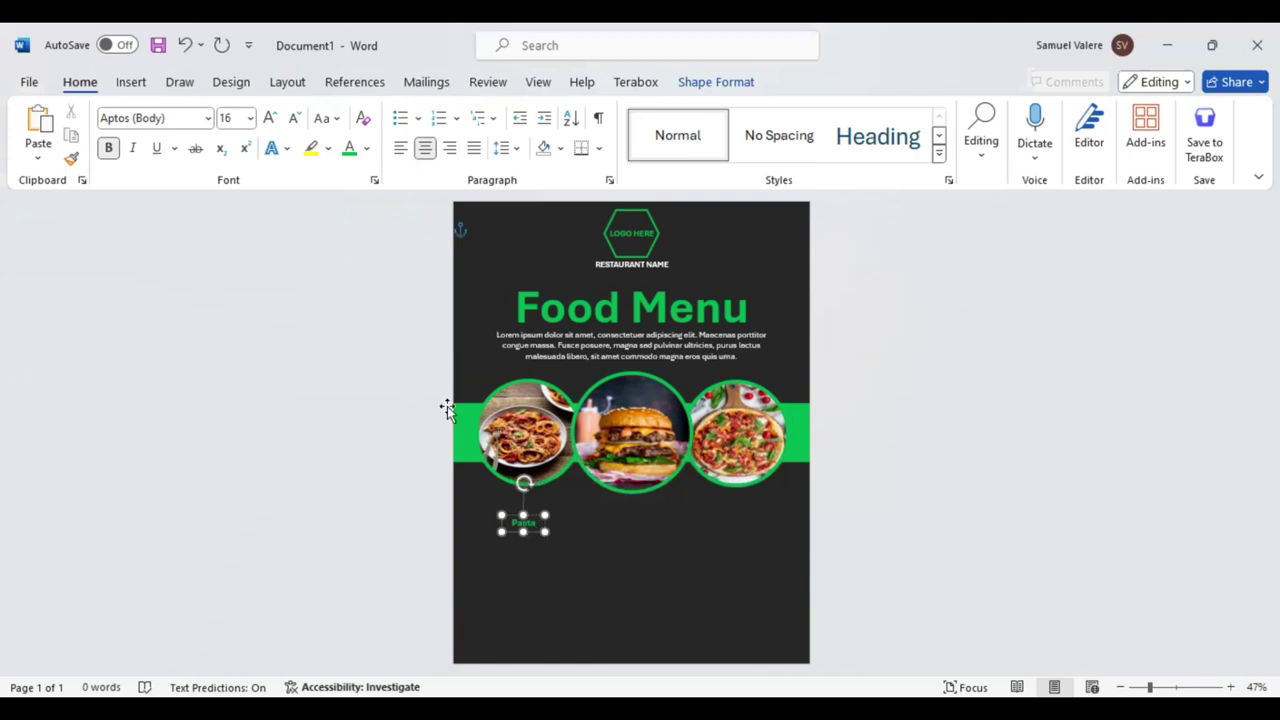
left_click(138, 84)
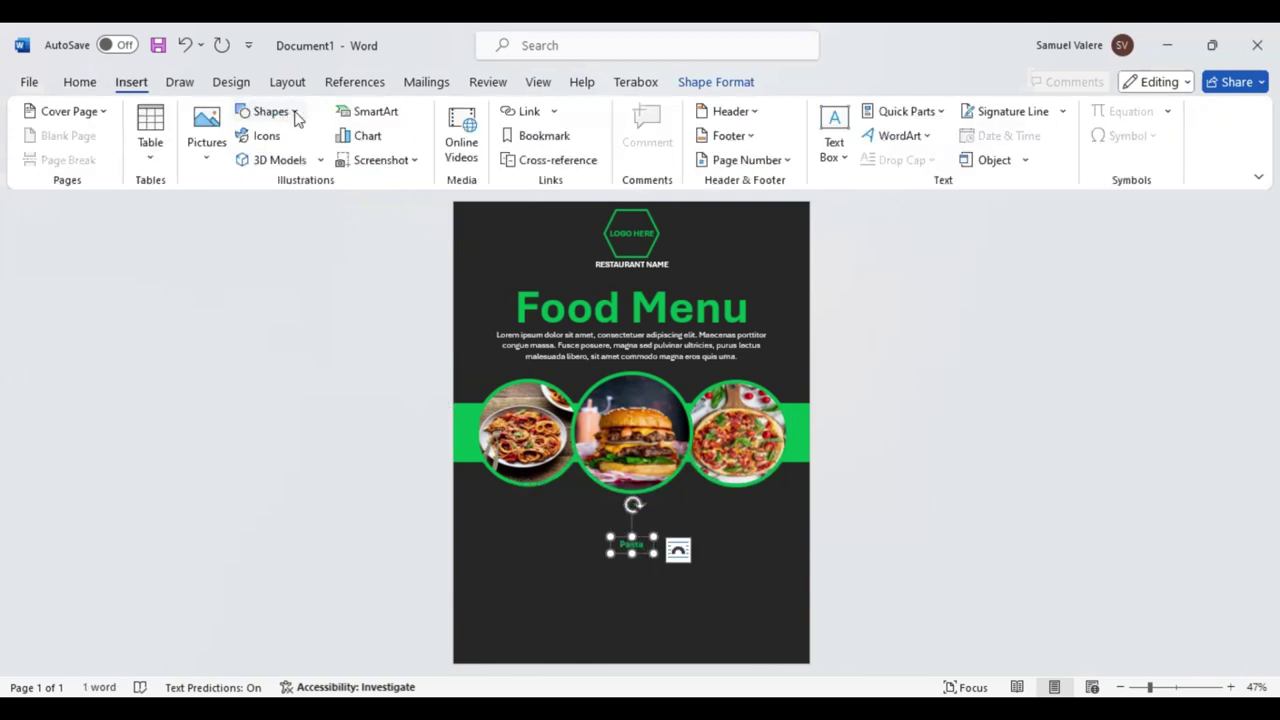
Draw a narrow green rounded rectangle with no outline beside the Pasta label and duplicate it to the right.
left_click(294, 112)
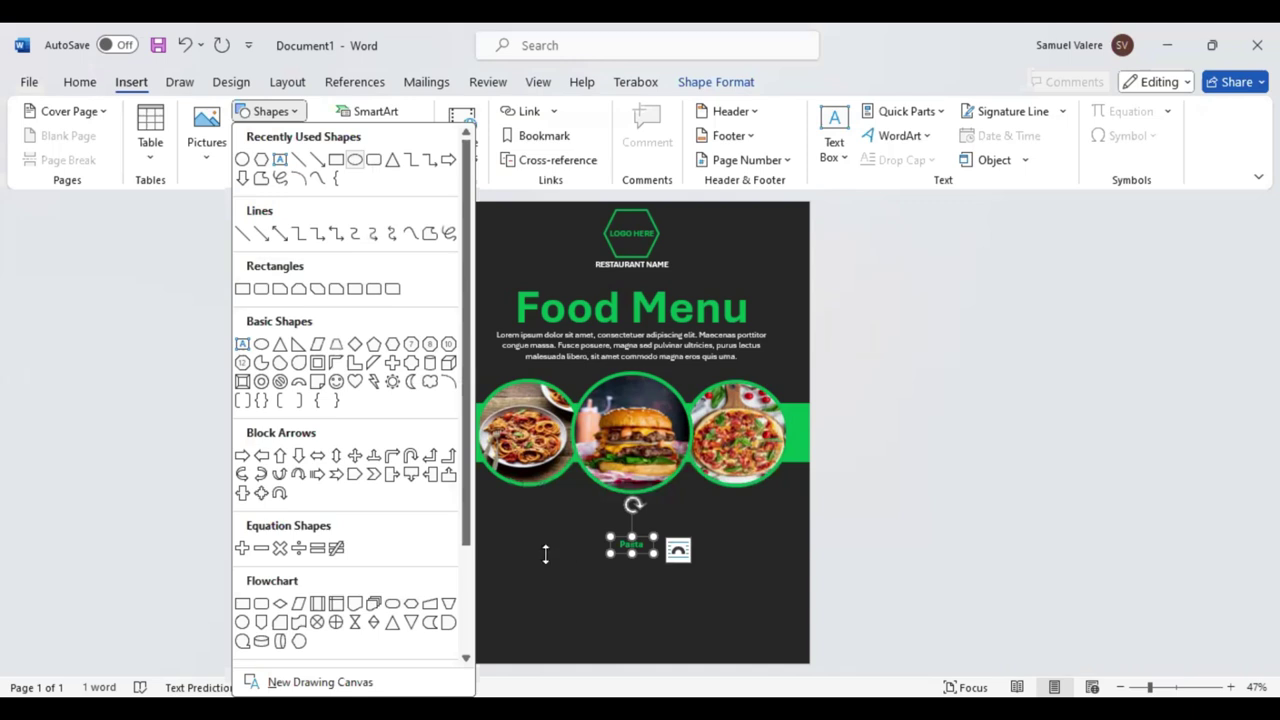
left_click_drag(569, 551, 494, 532)
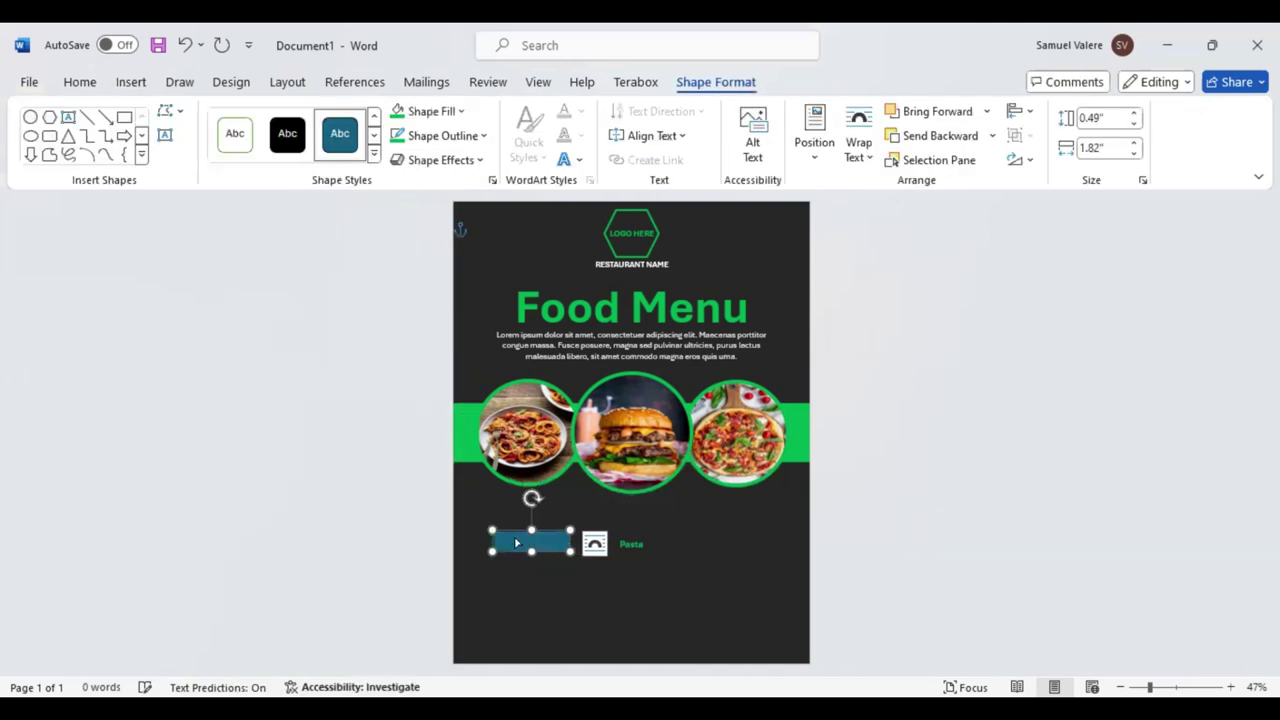
left_click(537, 560)
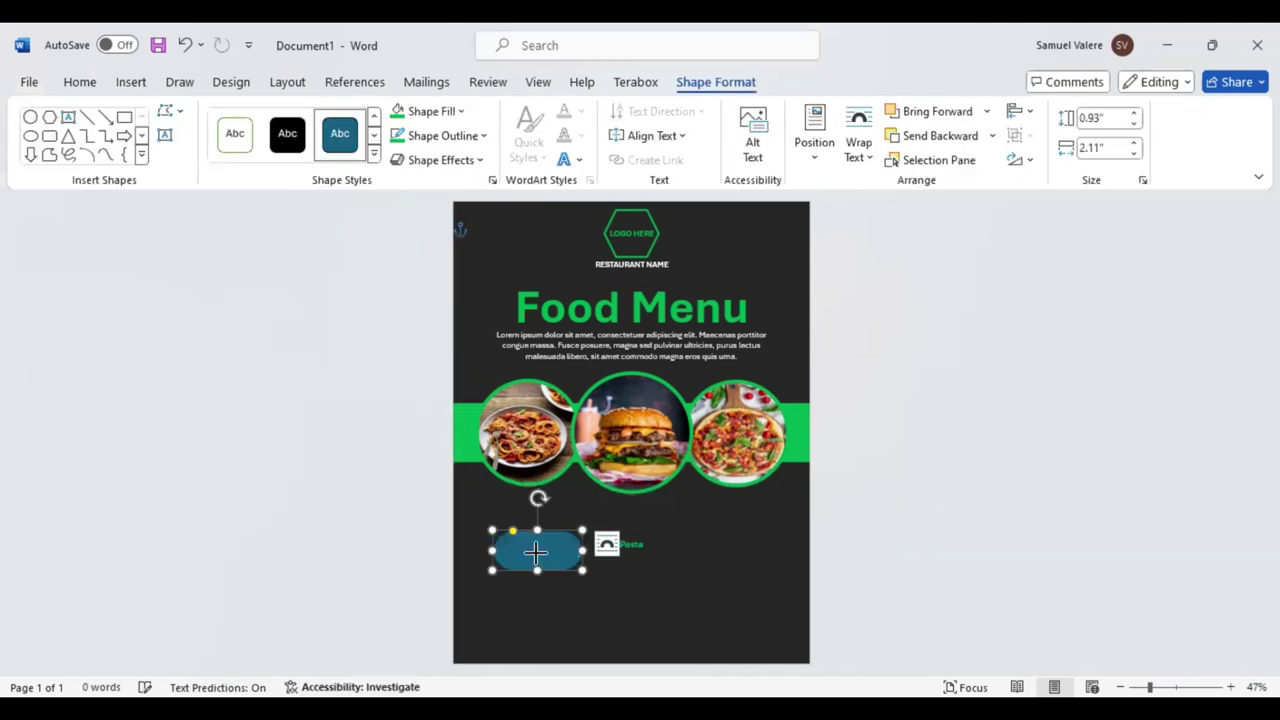
left_click_drag(584, 544, 556, 544)
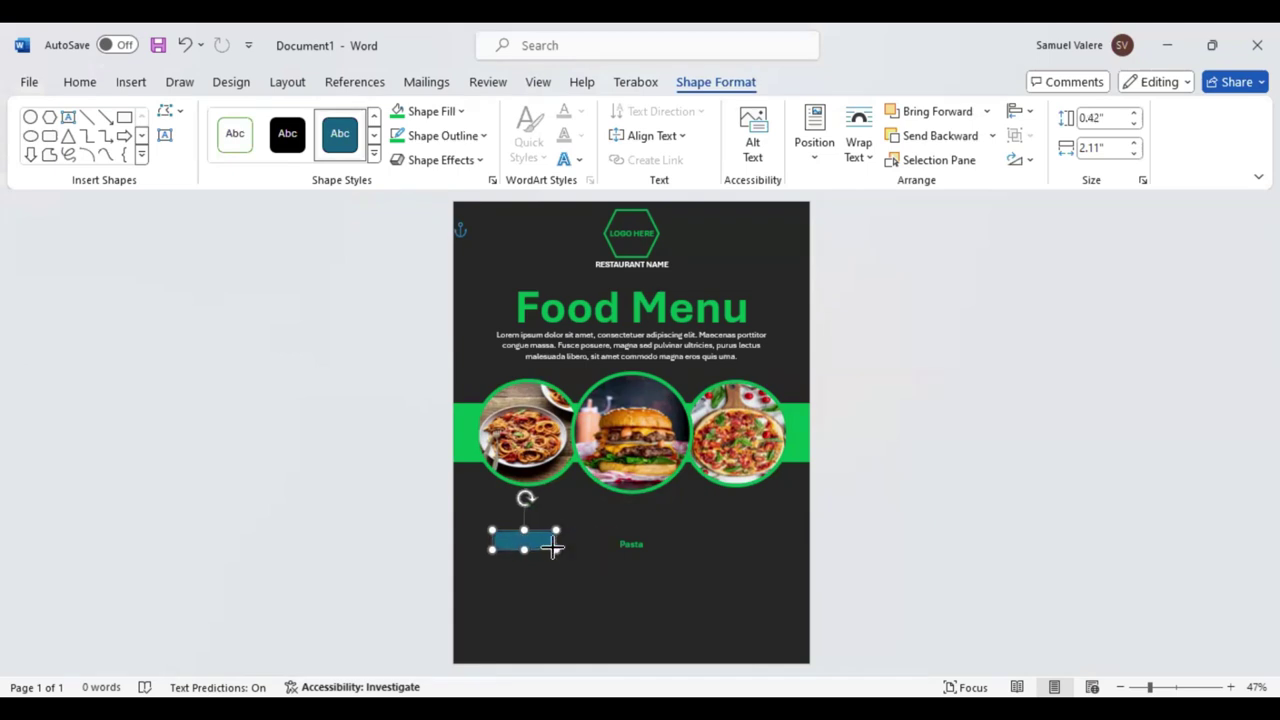
double_click(636, 548)
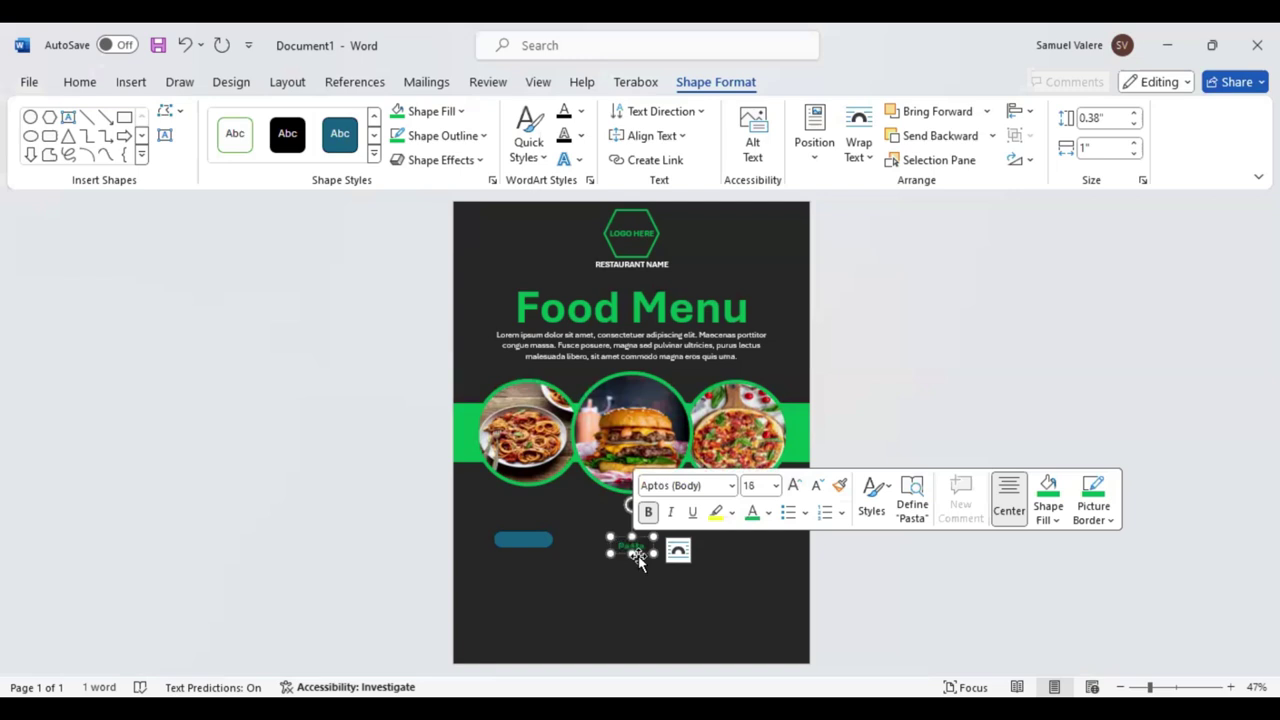
left_click(530, 541)
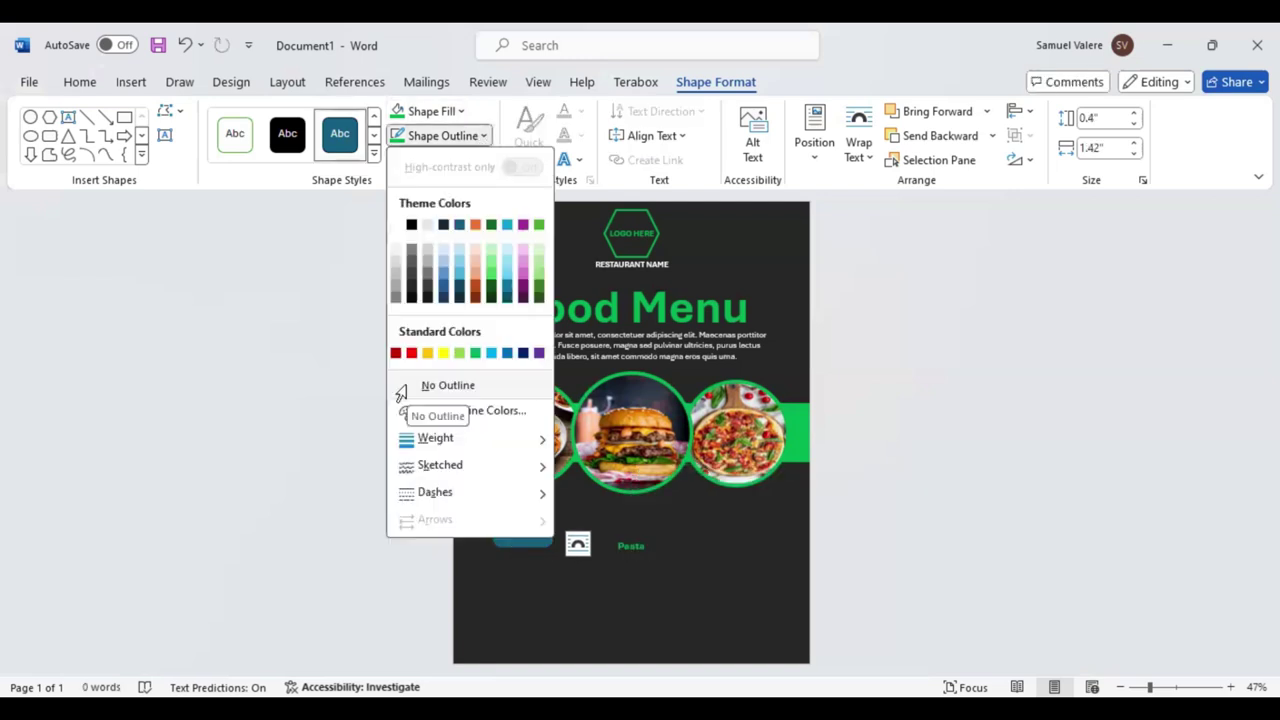
left_click(466, 300)
mouse_move(540, 549)
left_mouse_down()
mouse_move(741, 537)
mouse_move(747, 568)
left_mouse_up()
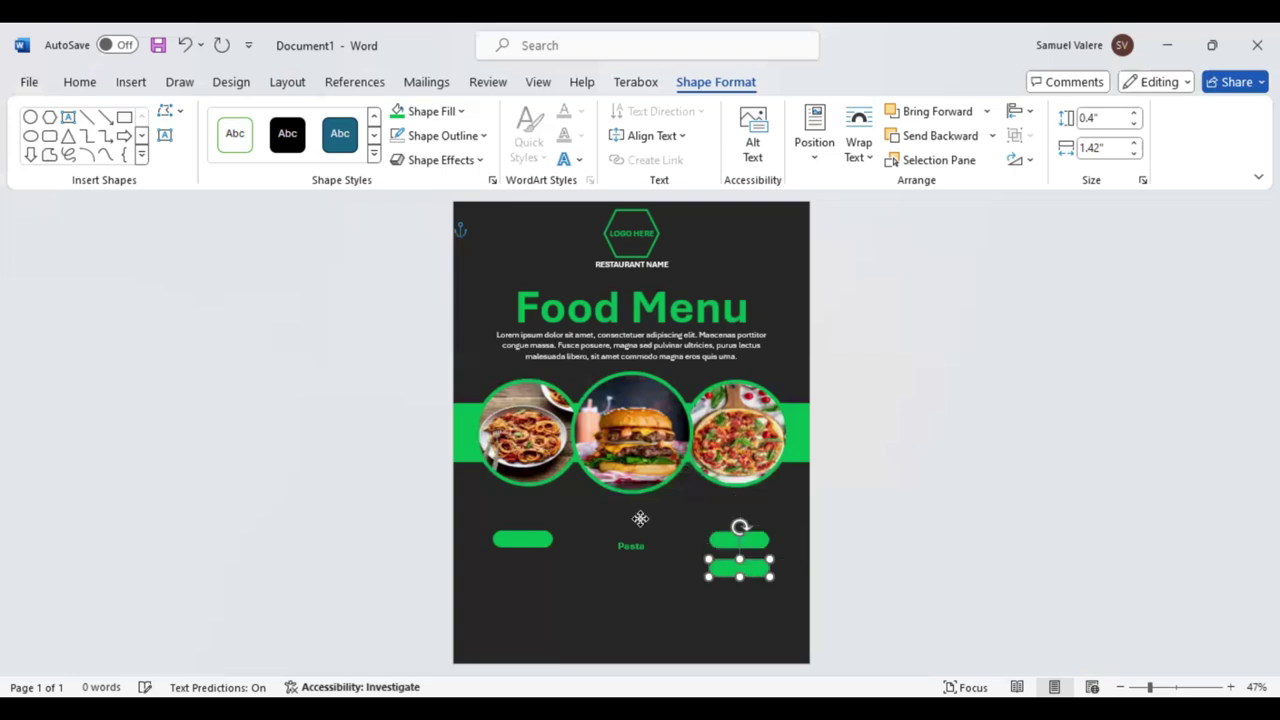
Place the Pasta label on the left pill and line the pills up level.
right_click(772, 516)
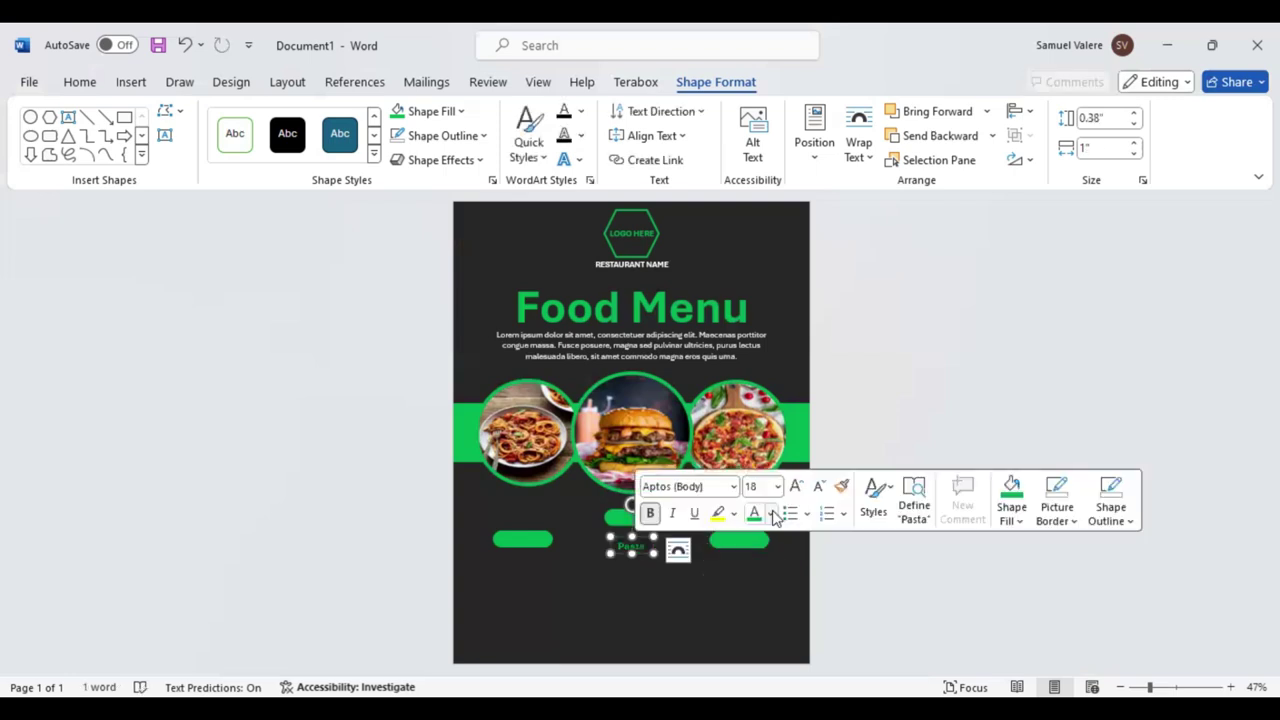
left_click(528, 549)
left_click(937, 111)
type("Pasta")
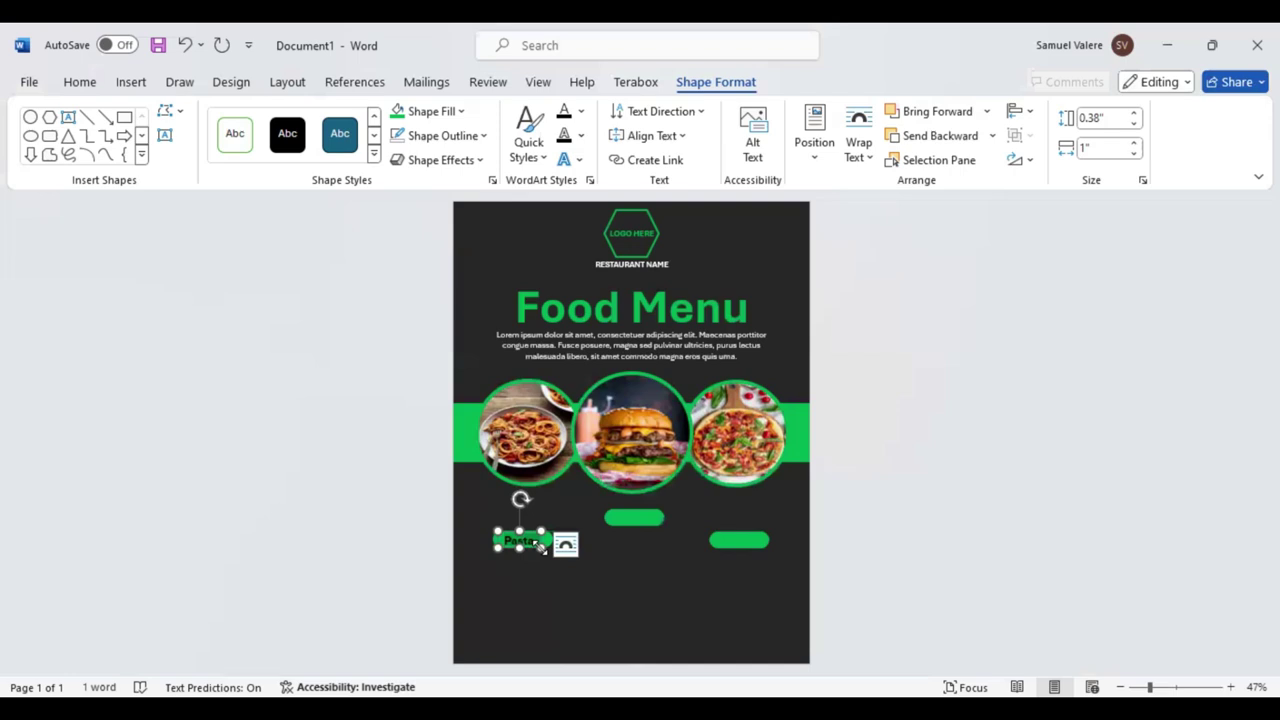
left_click(541, 543)
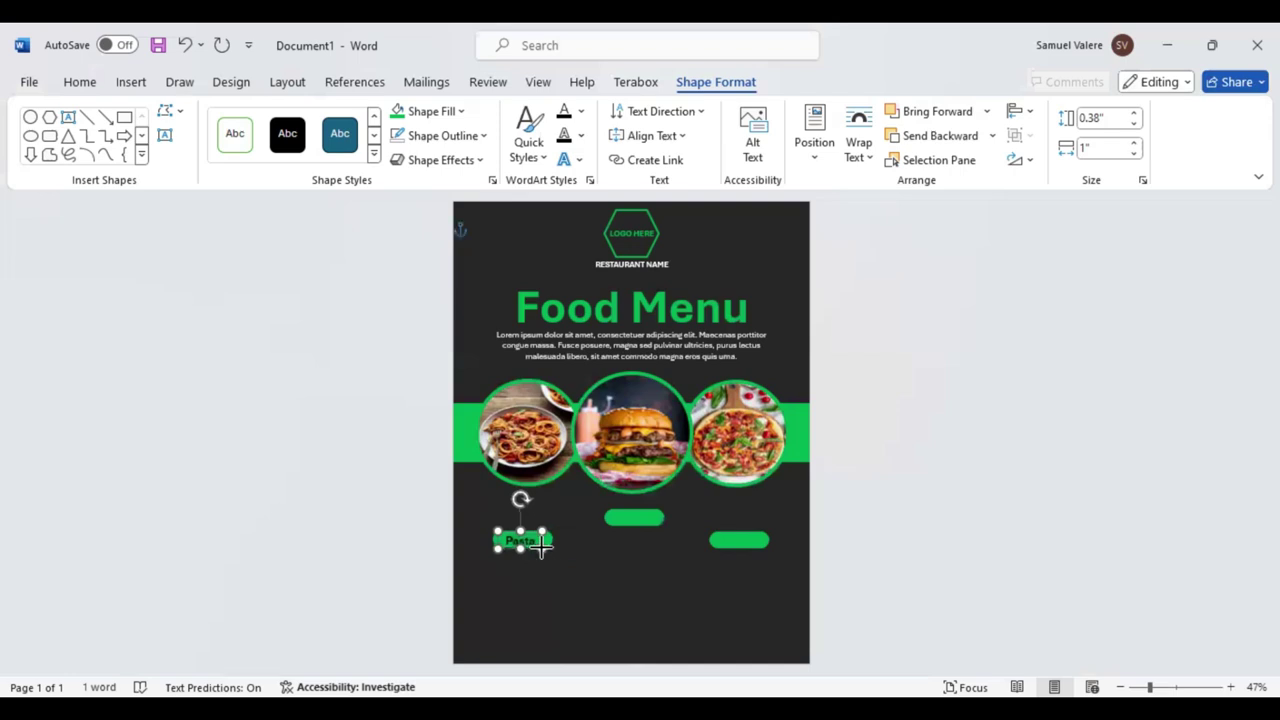
left_click_drag(541, 543, 545, 541)
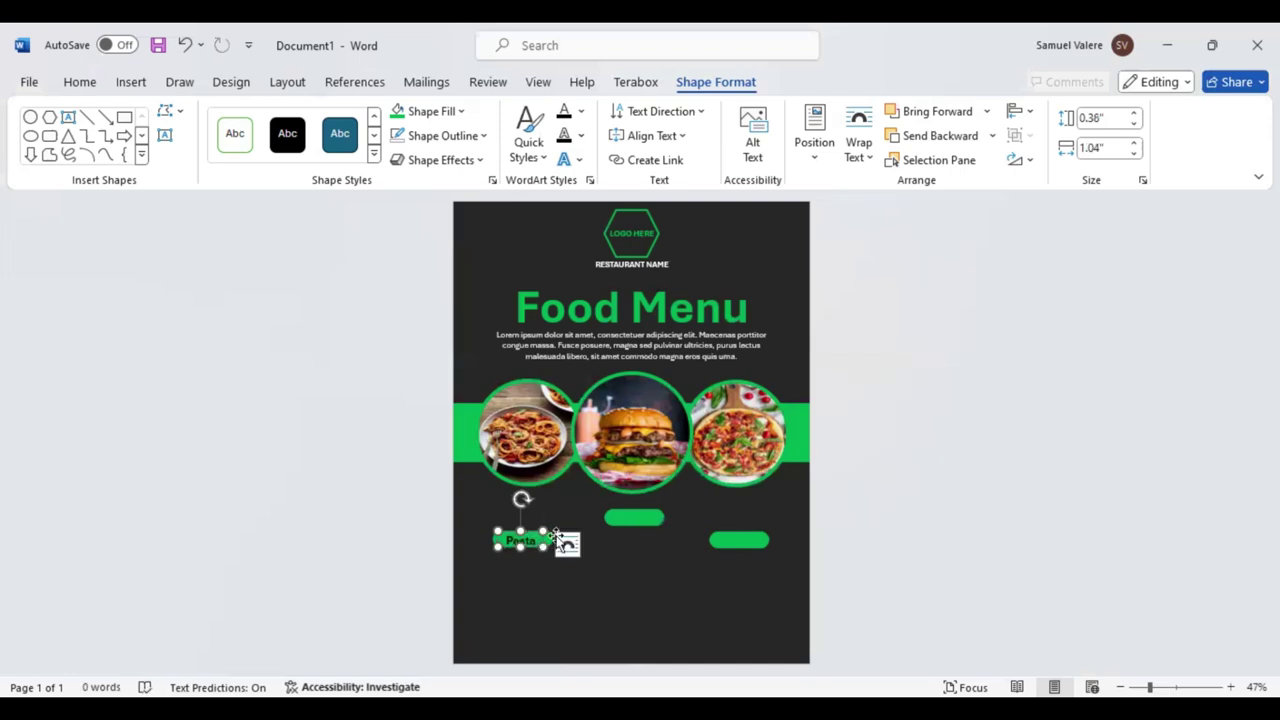
left_click_drag(636, 518, 634, 540)
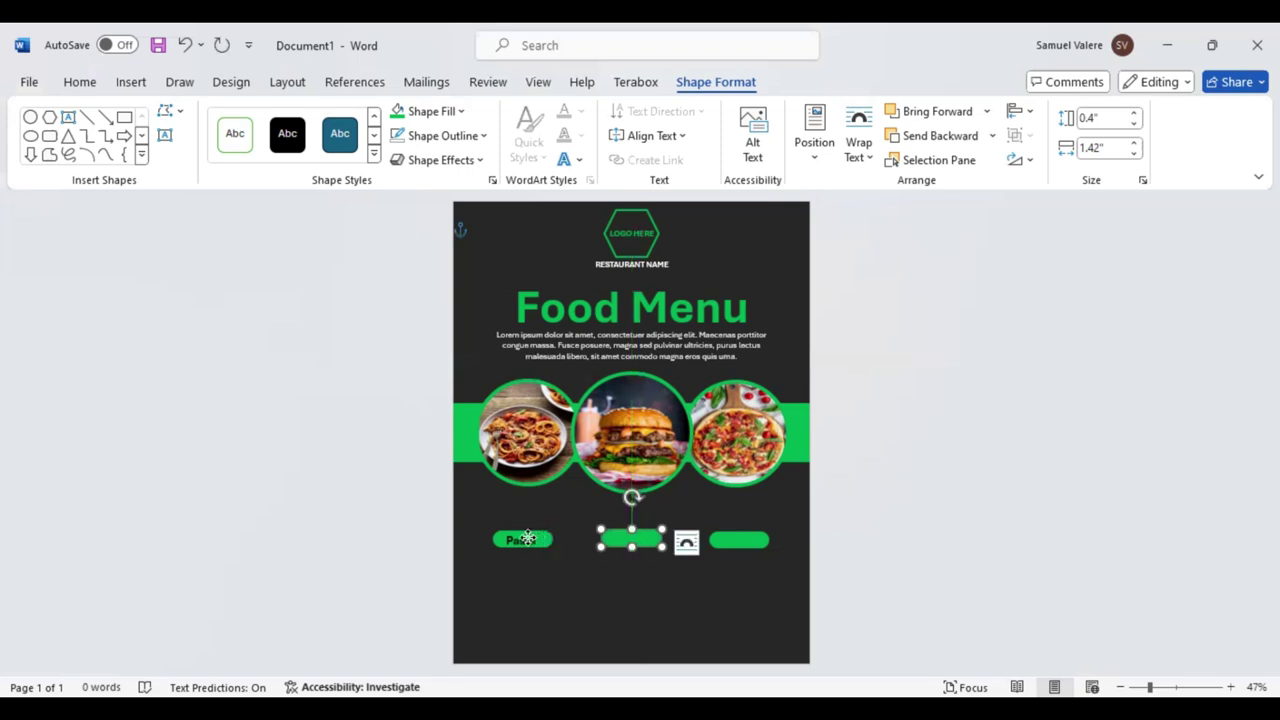
left_click_drag(539, 540, 511, 549)
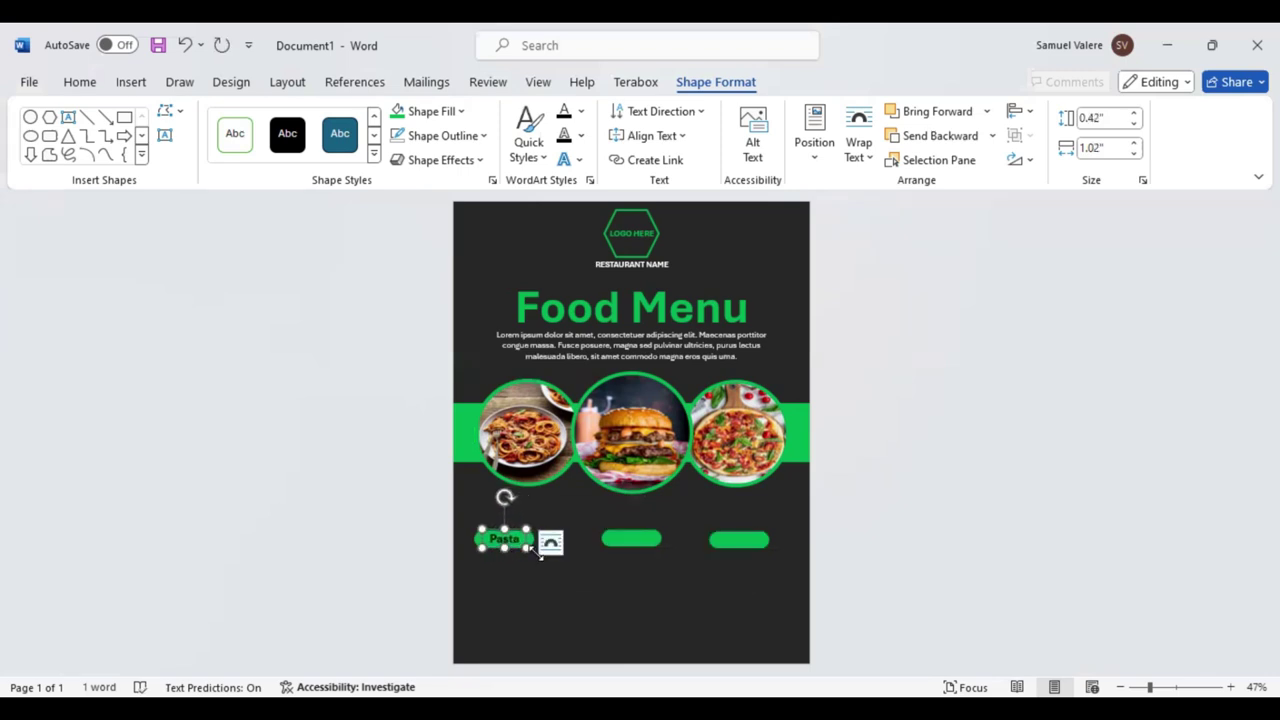
Copy the label onto the middle pill and change it to Burger.
left_click_drag(530, 545, 637, 548)
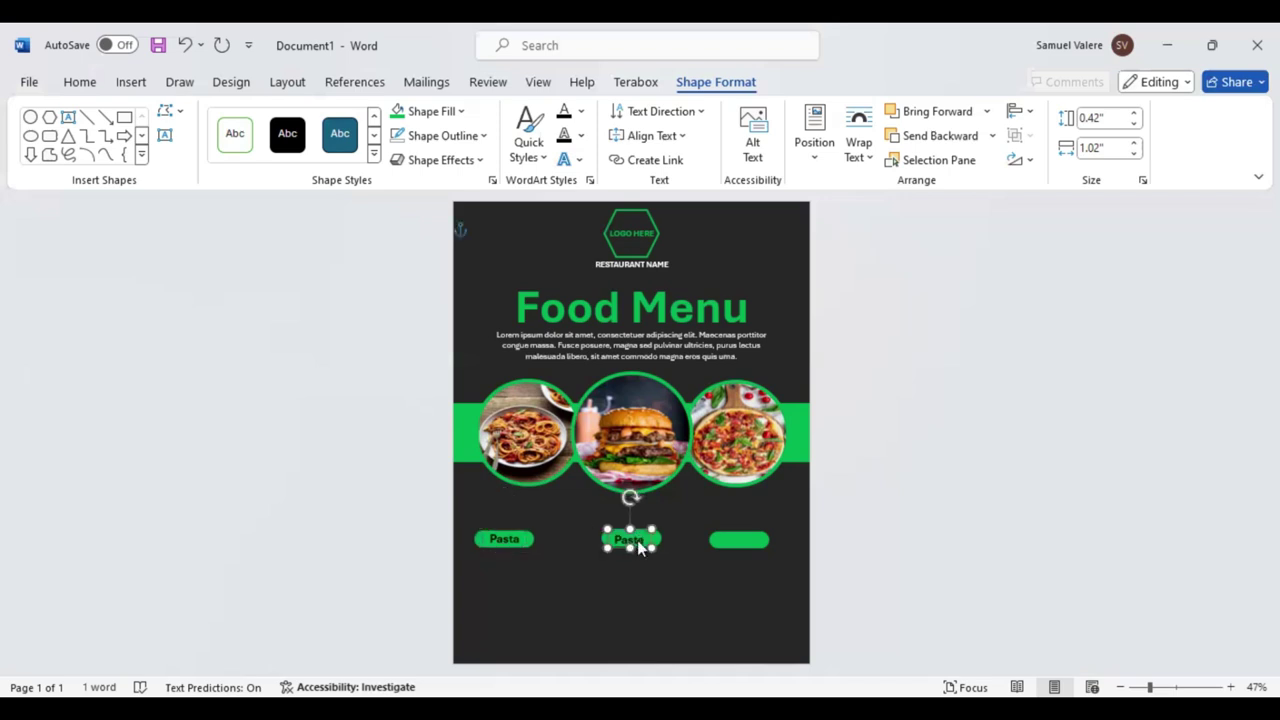
double_click(637, 540)
type("urger")
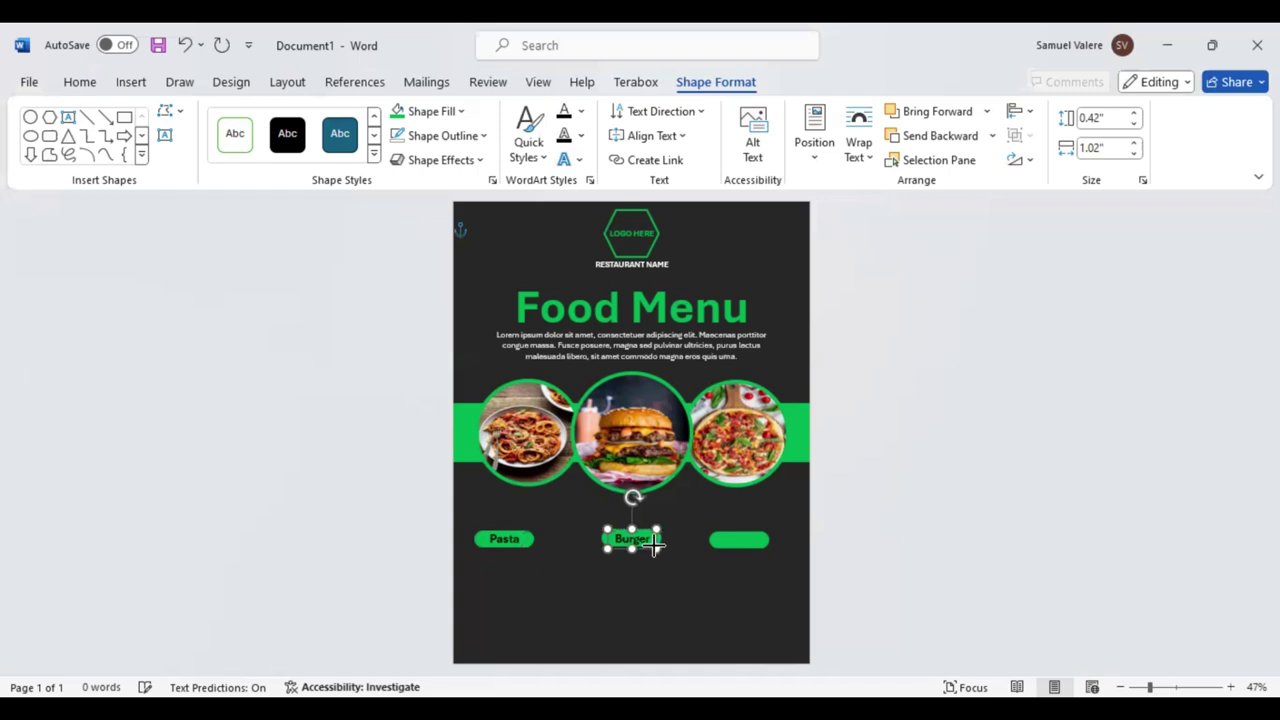
left_click_drag(655, 543, 659, 543)
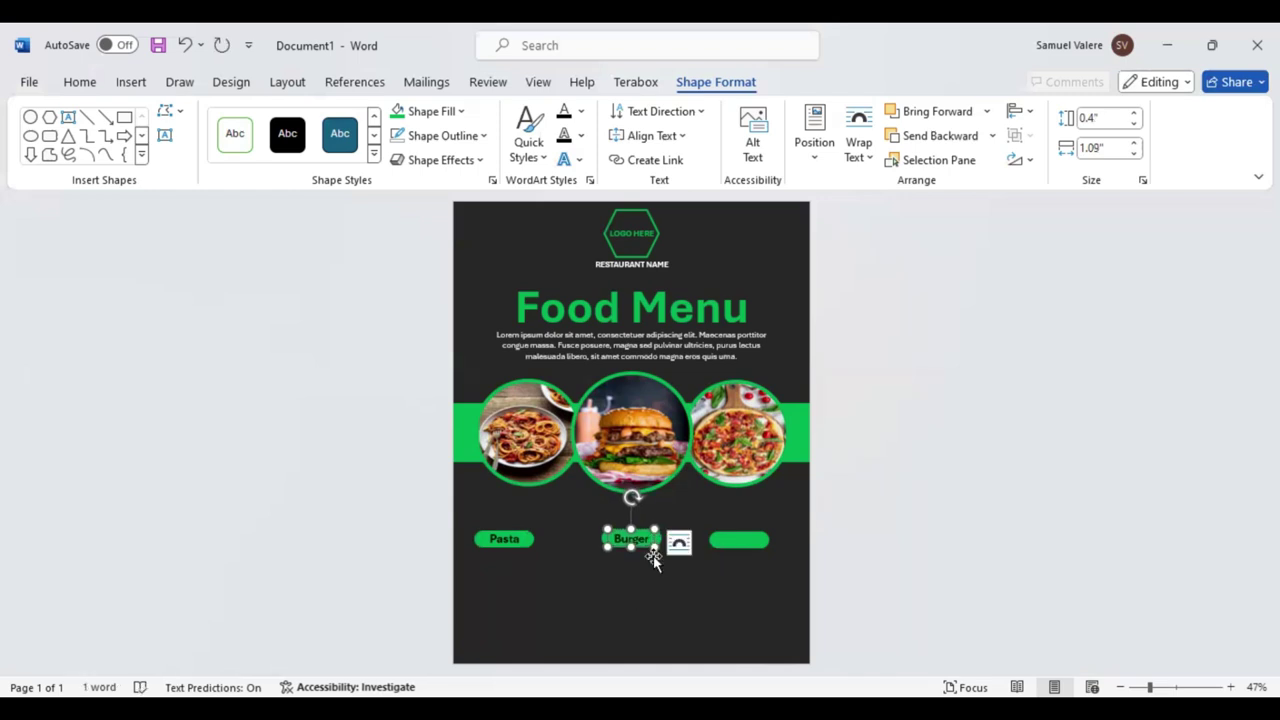
Align the third pill with the right margin and label it Pizza.
left_click_drag(739, 540, 760, 540)
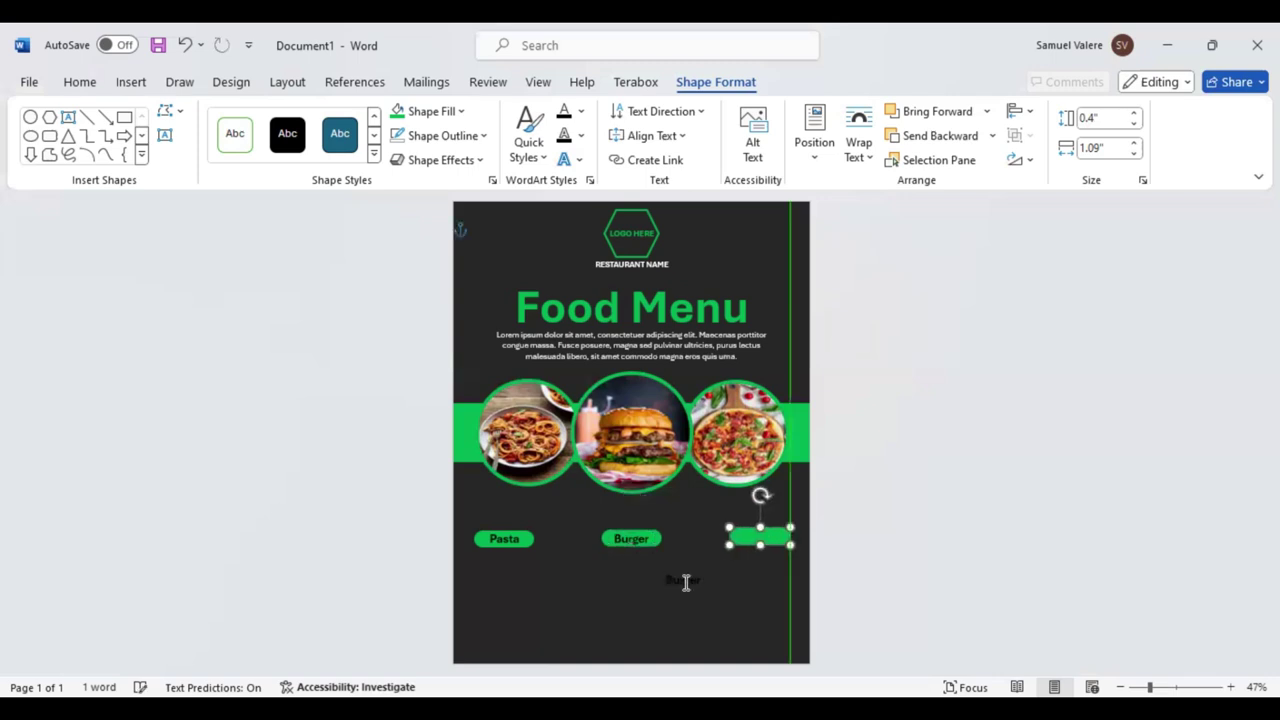
left_click_drag(686, 583, 767, 541)
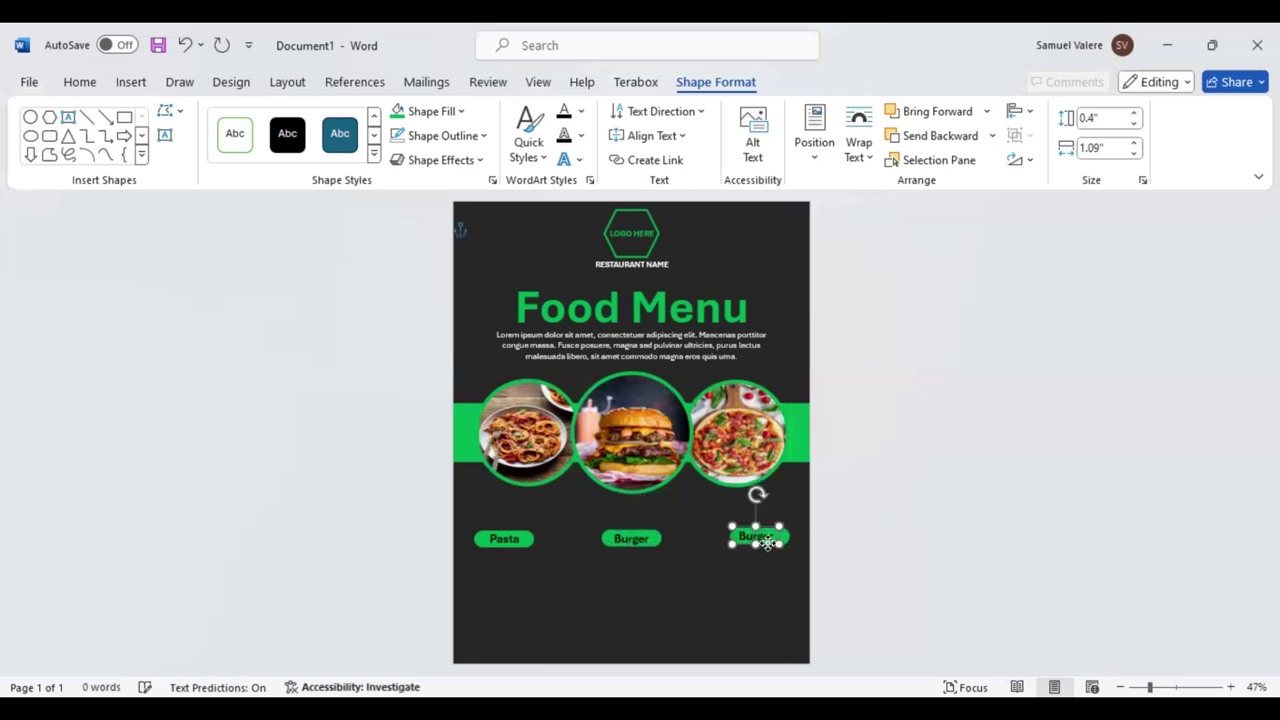
double_click(763, 537)
type("P")
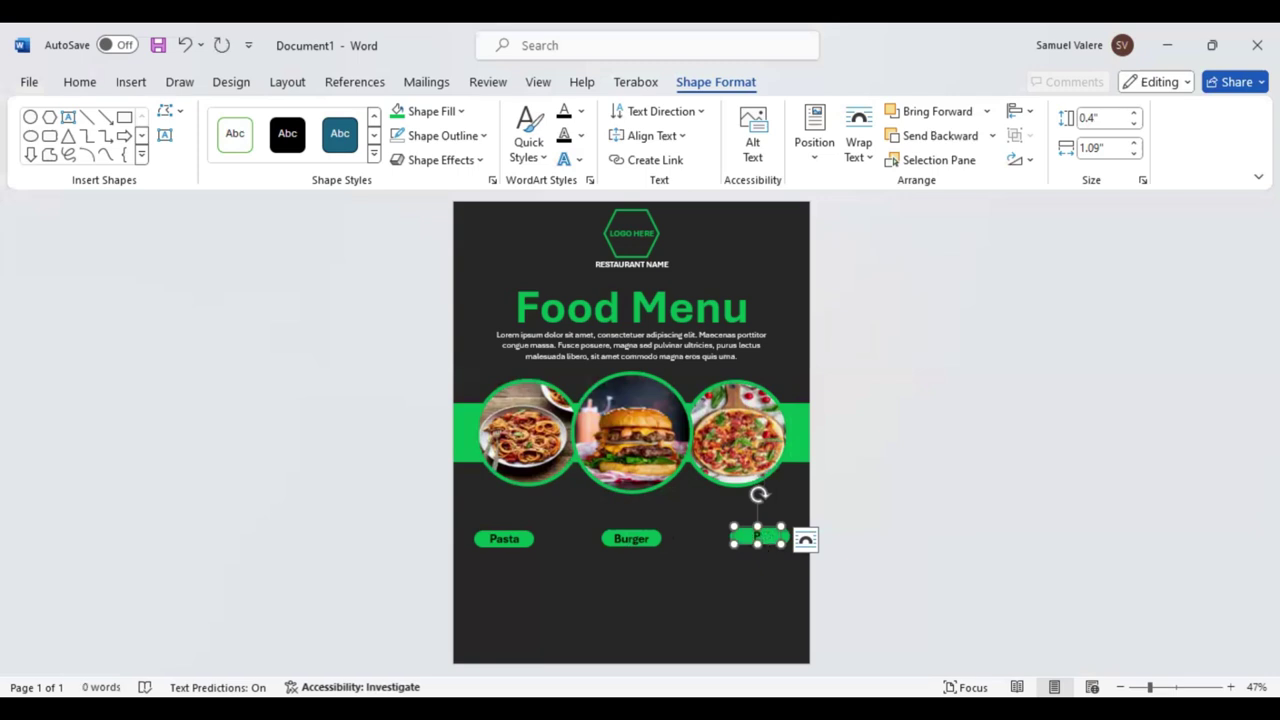
type("izza")
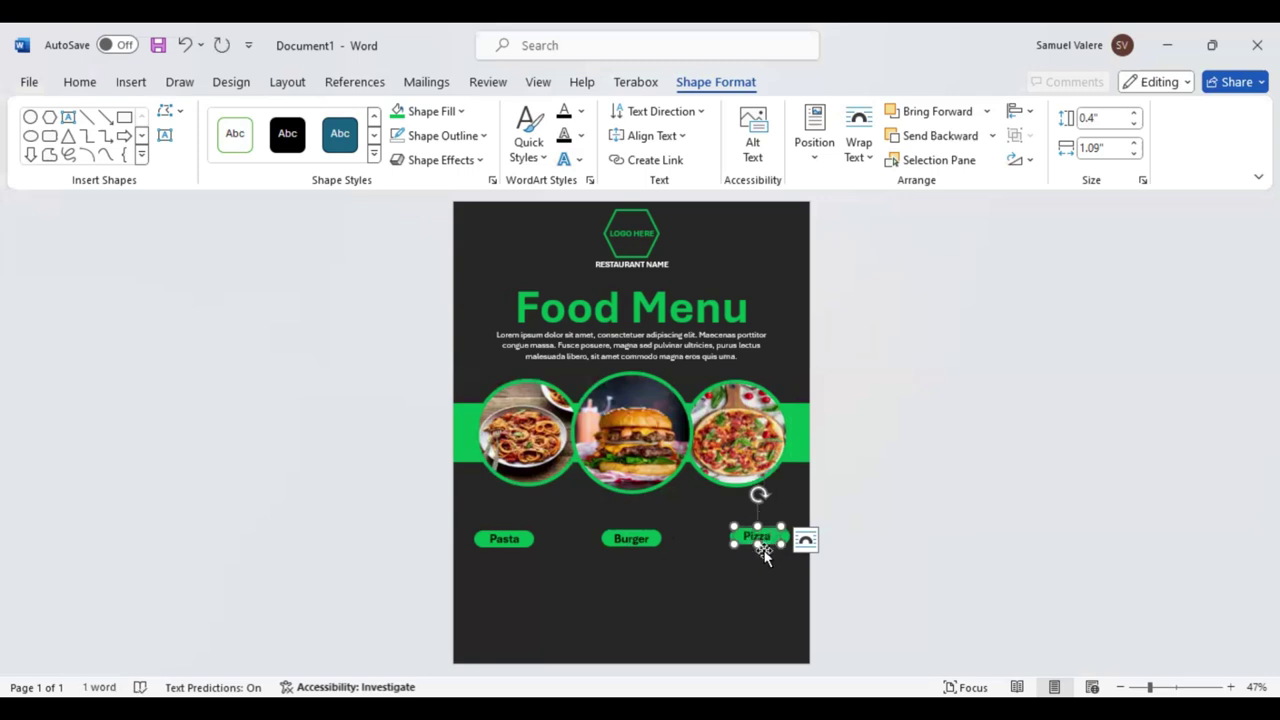
left_click(631, 540)
left_click(657, 560)
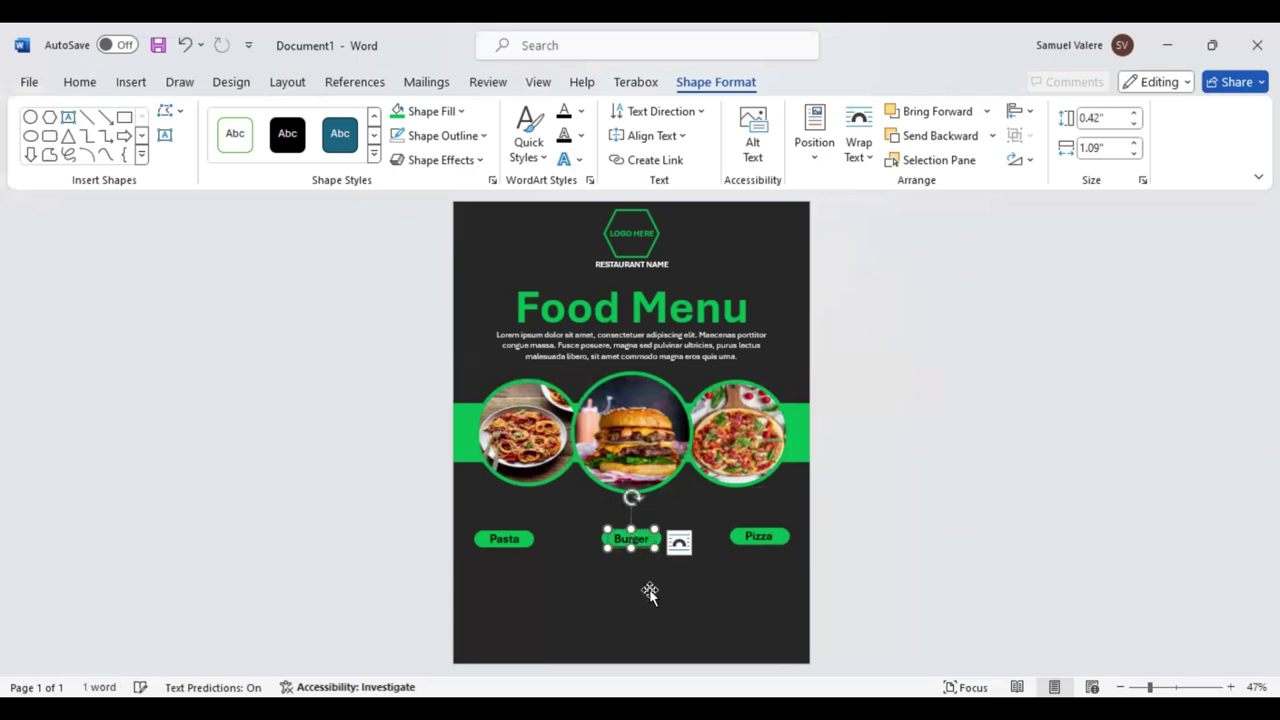
left_click(513, 541)
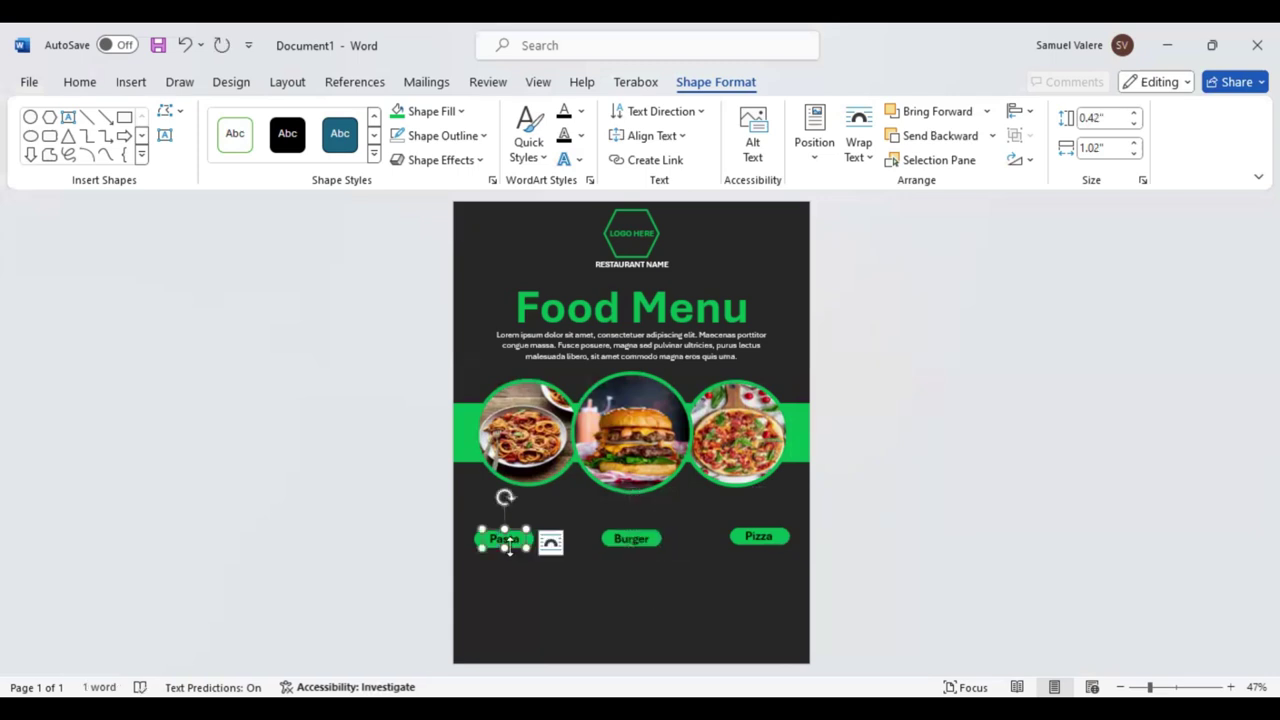
left_click(584, 600)
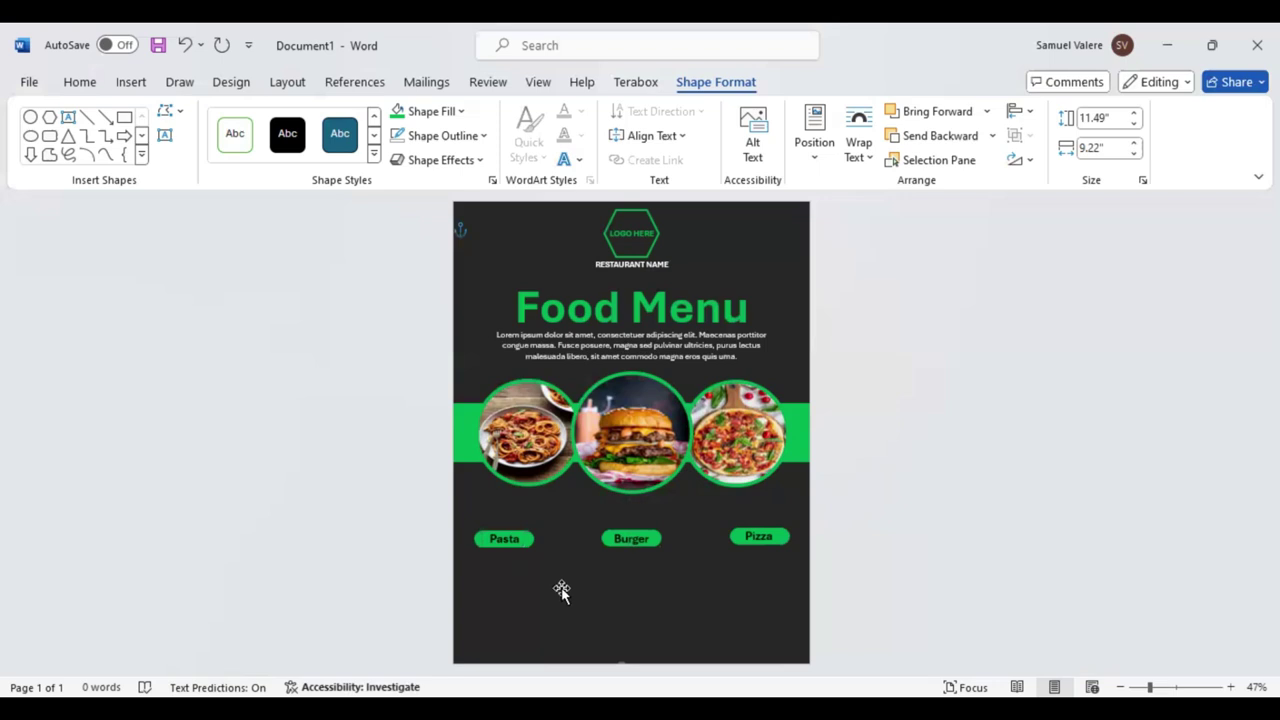
Add a 16 pt 'Pasta Name' caption below the Pasta pill, aligned to the left margin.
left_click(511, 553)
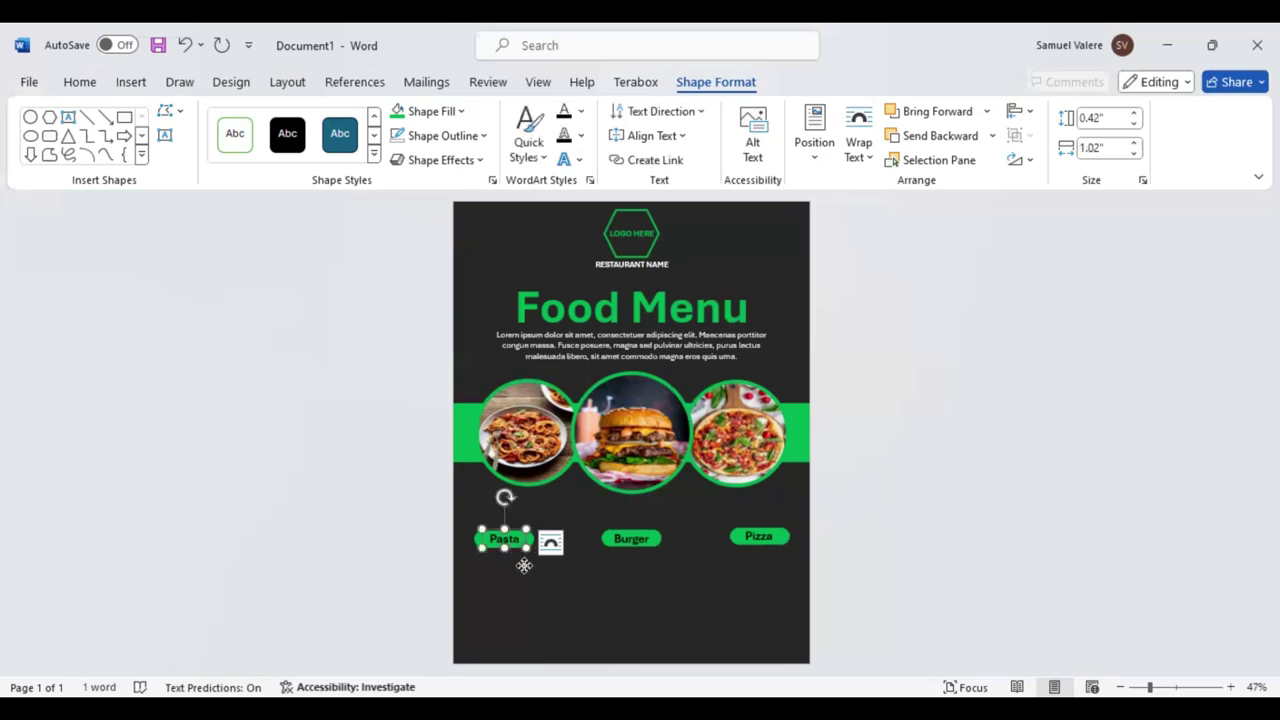
left_click_drag(511, 553, 511, 560)
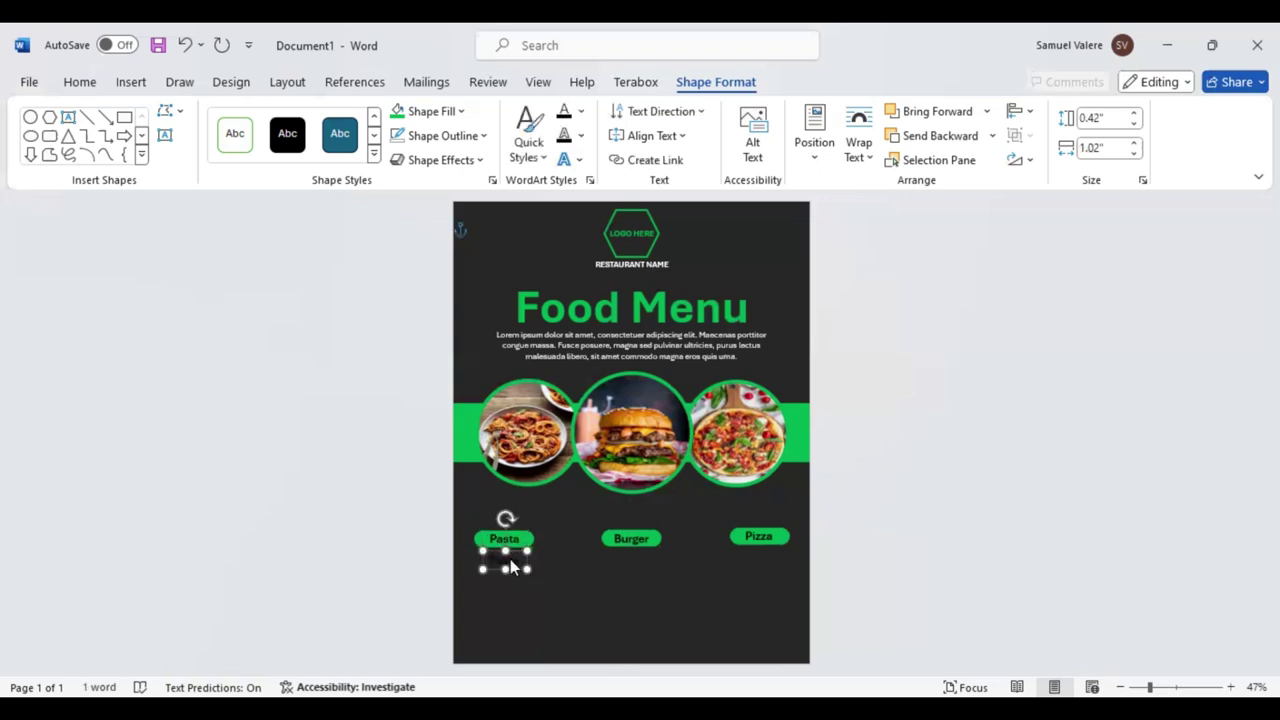
double_click(510, 560)
left_click(692, 498)
left_click(692, 498)
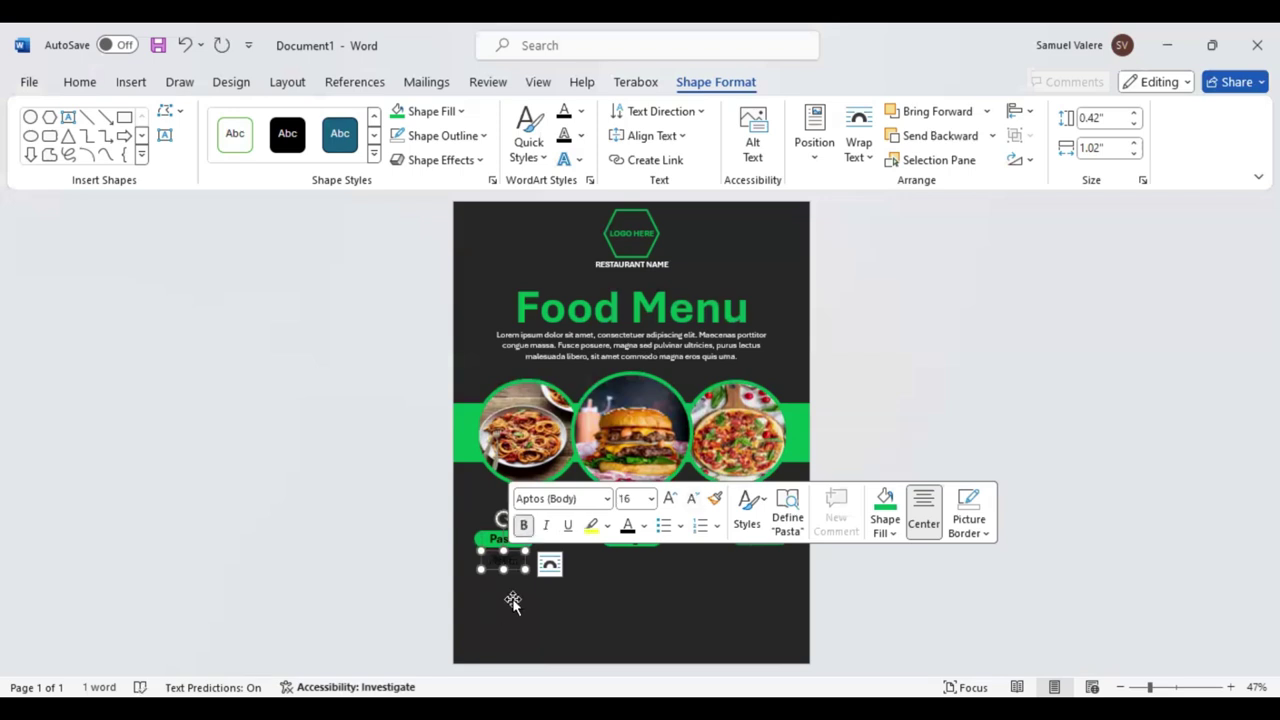
key("BackSpace")
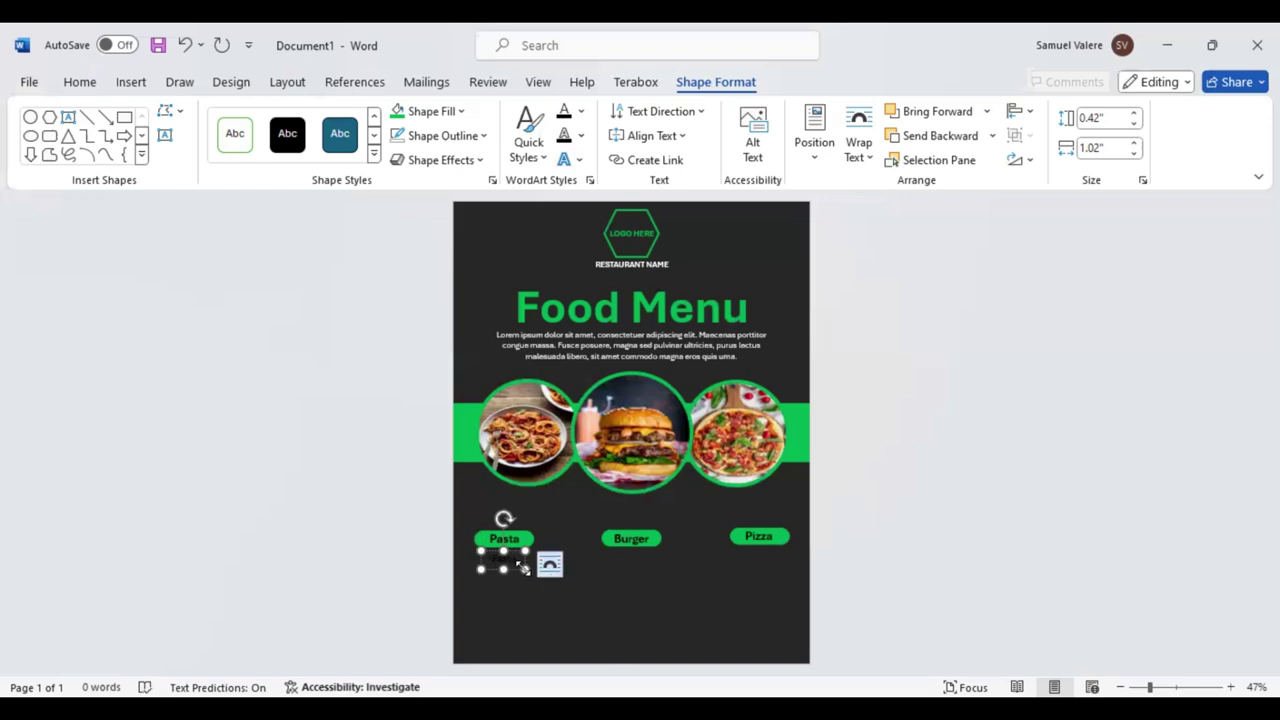
key("ctrl+v")
left_click_drag(541, 566, 520, 568)
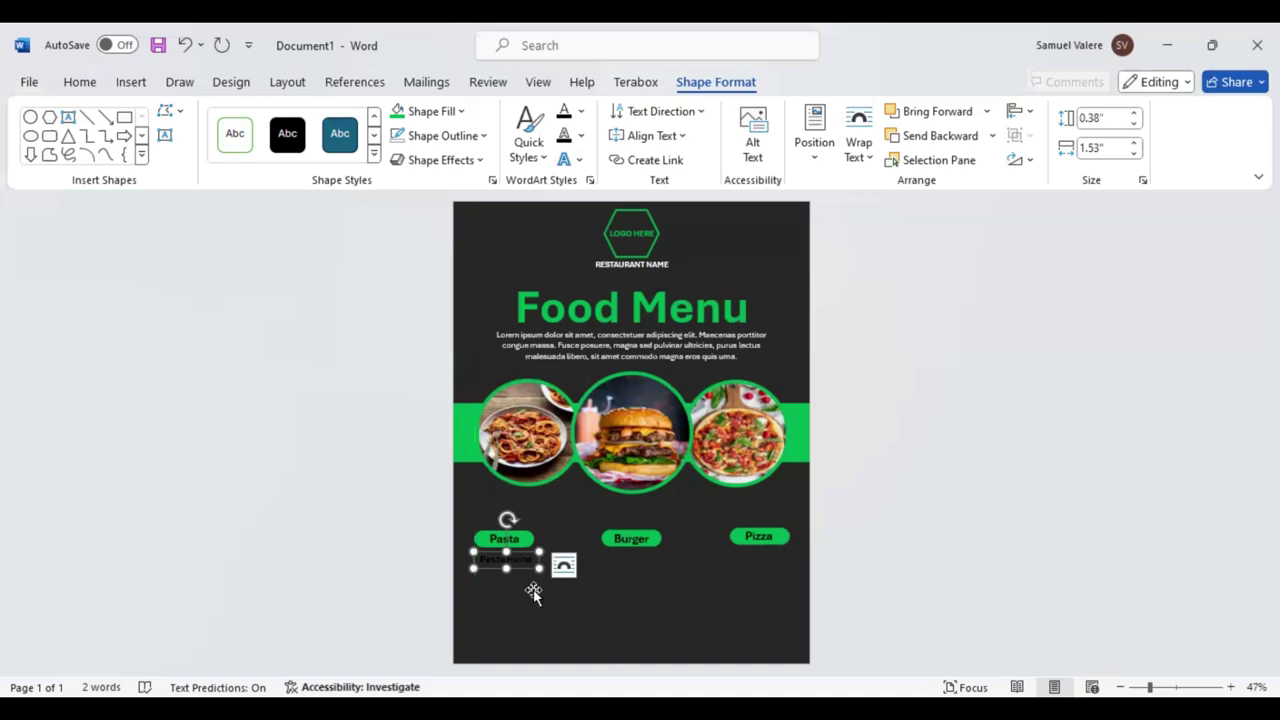
left_click_drag(521, 570, 519, 584)
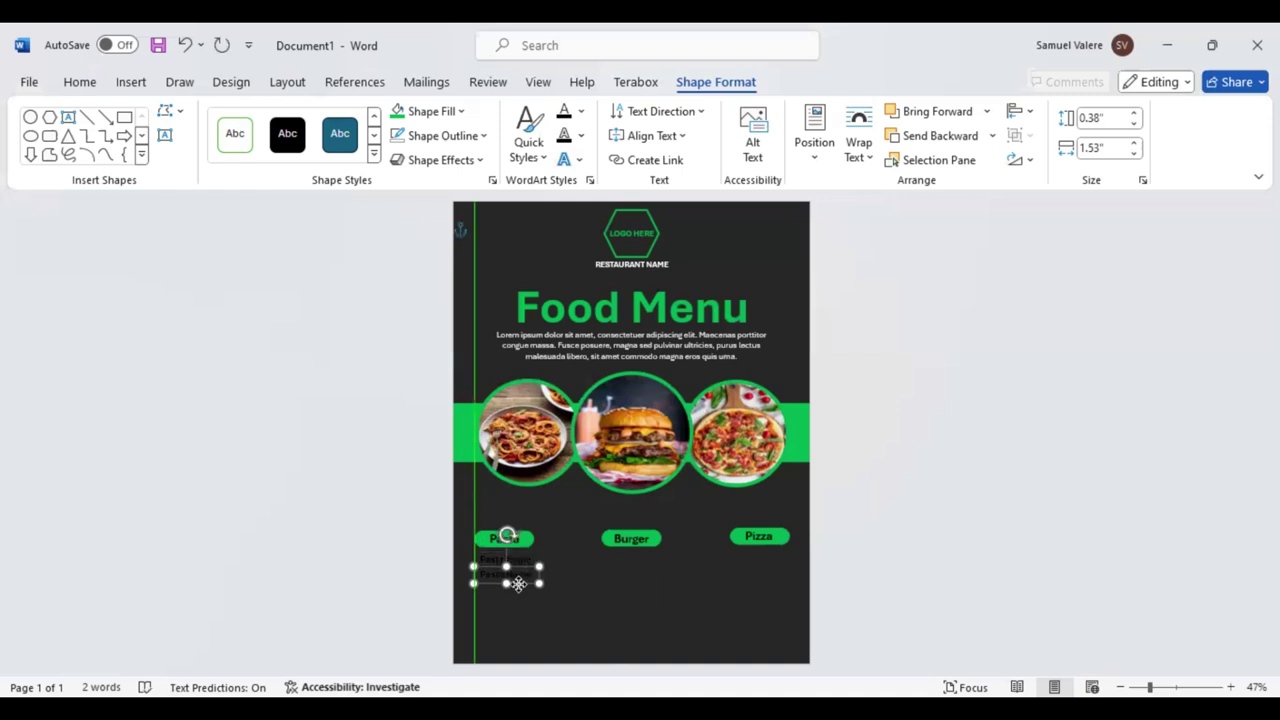
left_click_drag(519, 582, 518, 595)
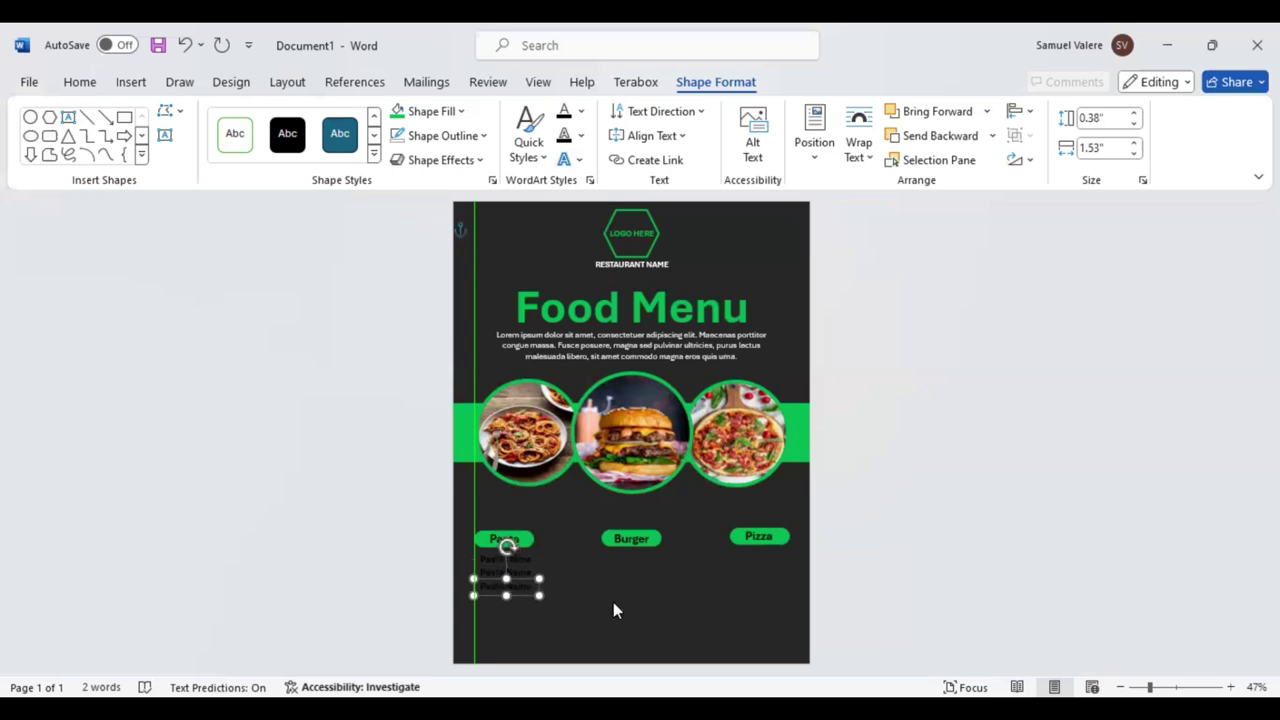
Move the Burger Name caption under the Burger label and centre it there.
left_click(634, 542)
mouse_move(634, 545)
left_mouse_down()
mouse_move(634, 568)
mouse_move(684, 565)
left_mouse_up()
left_click(505, 562)
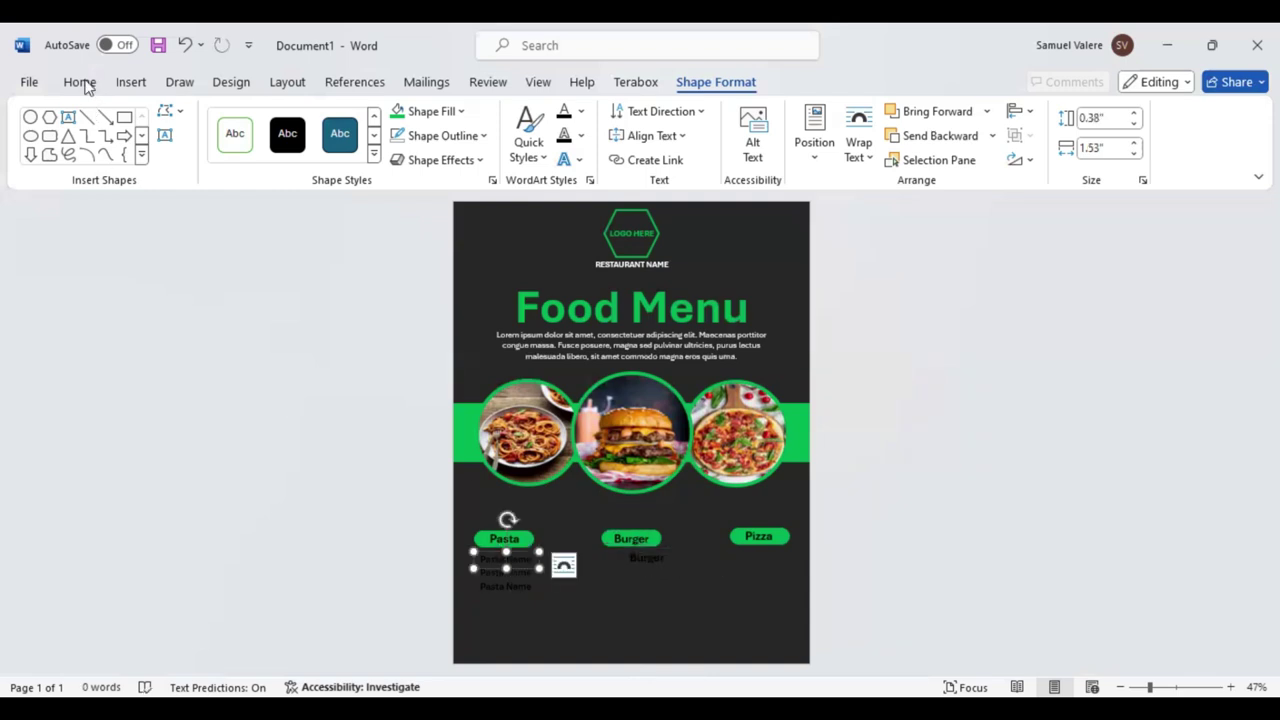
left_click(80, 82)
left_click(688, 564)
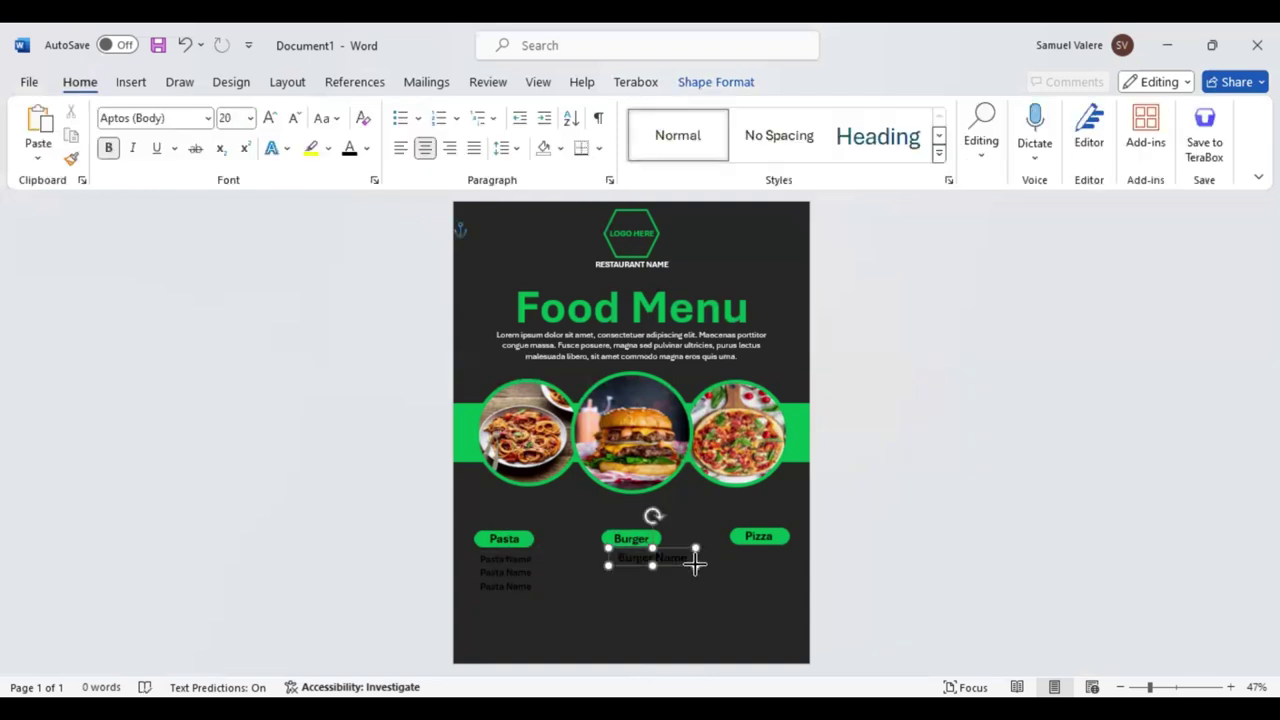
triple_click(668, 558)
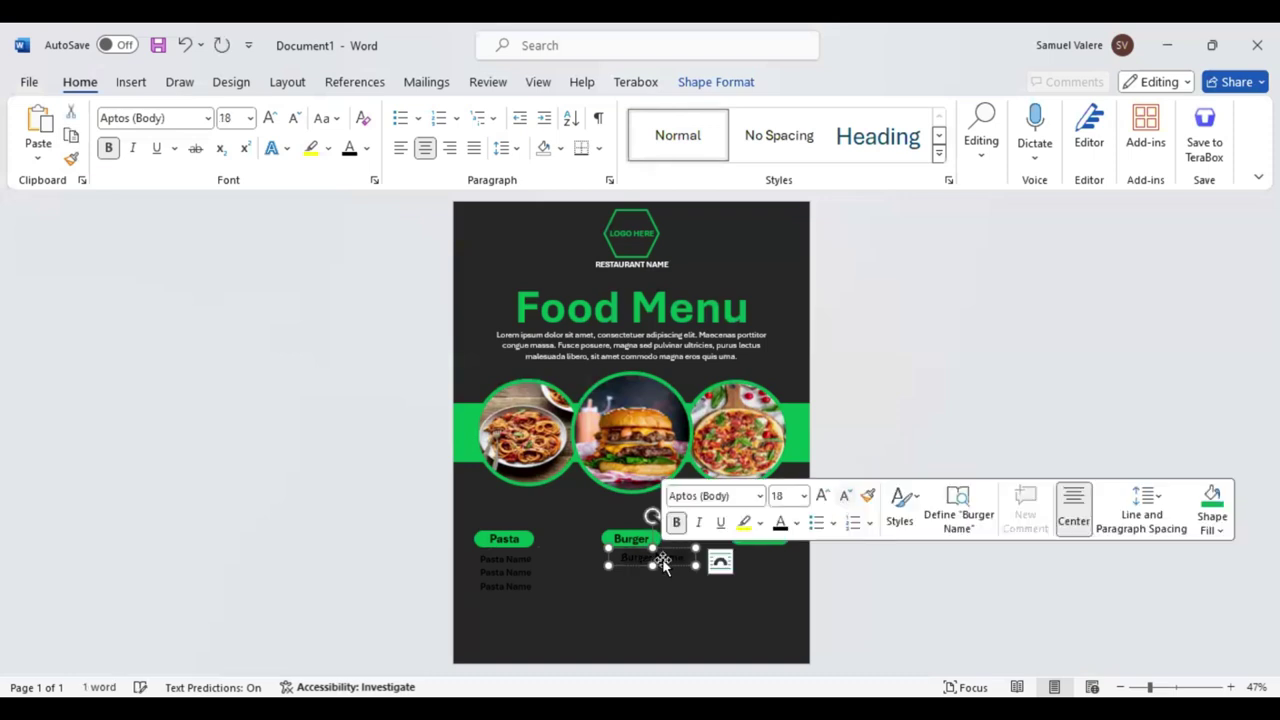
left_click_drag(672, 567, 636, 567)
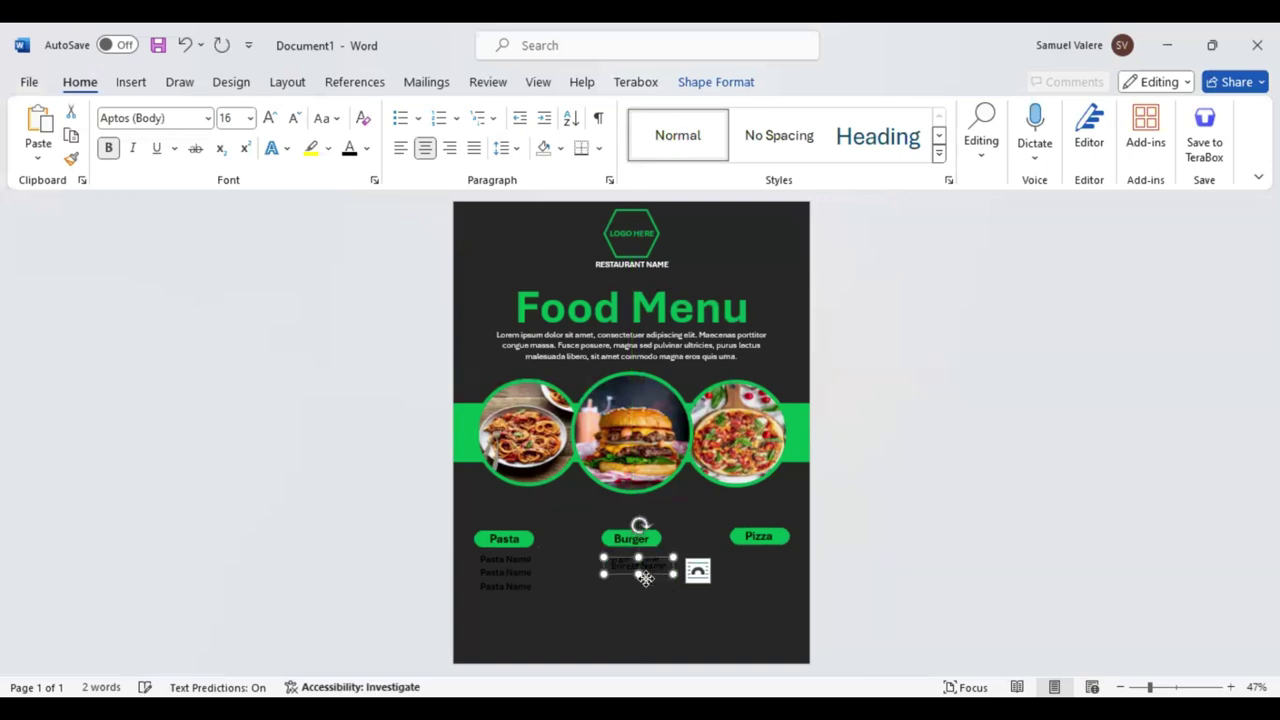
left_click_drag(640, 570, 650, 597)
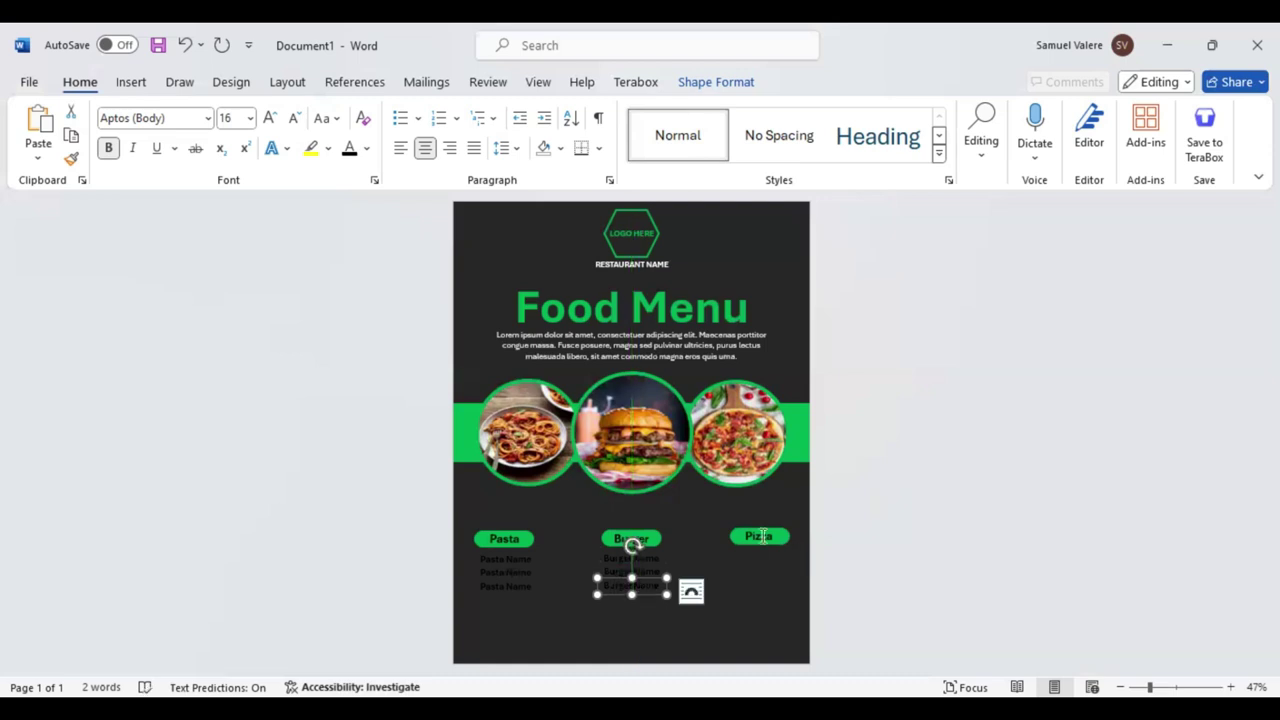
left_click(766, 545)
left_click(762, 560)
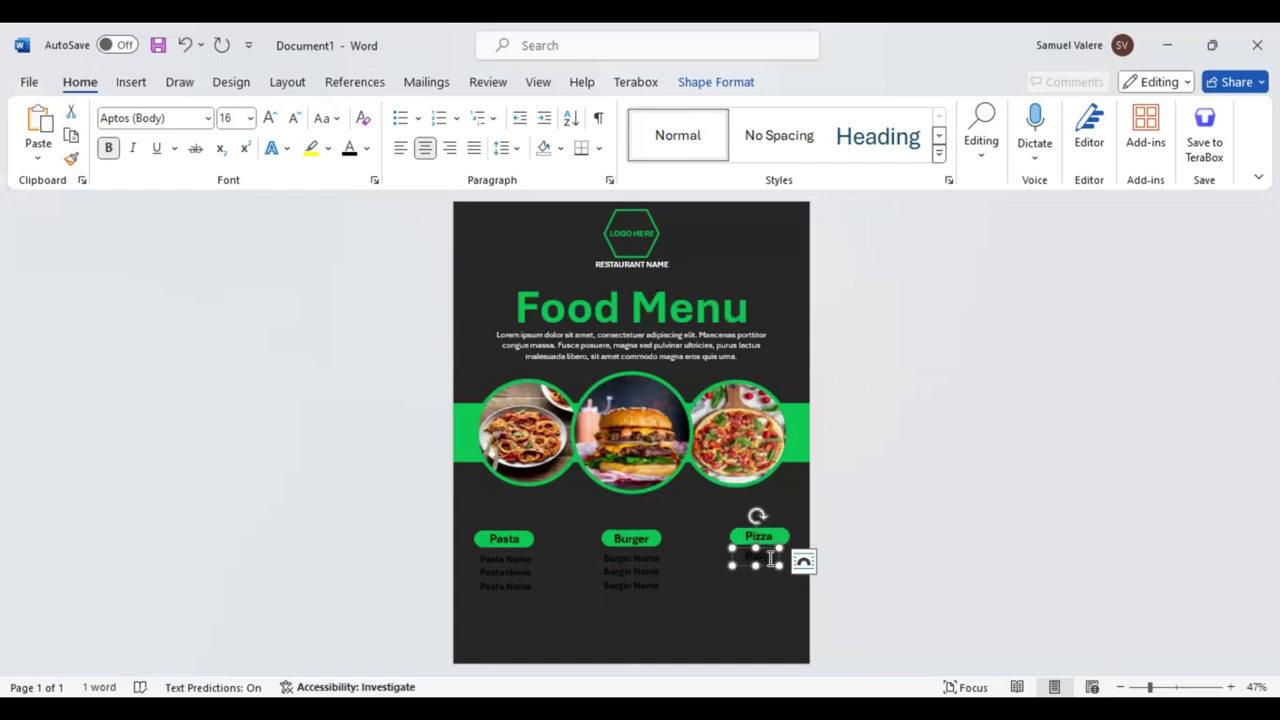
Shift the box under Pizza slightly left and move the green Pizza label left to align the columns.
left_click(772, 562)
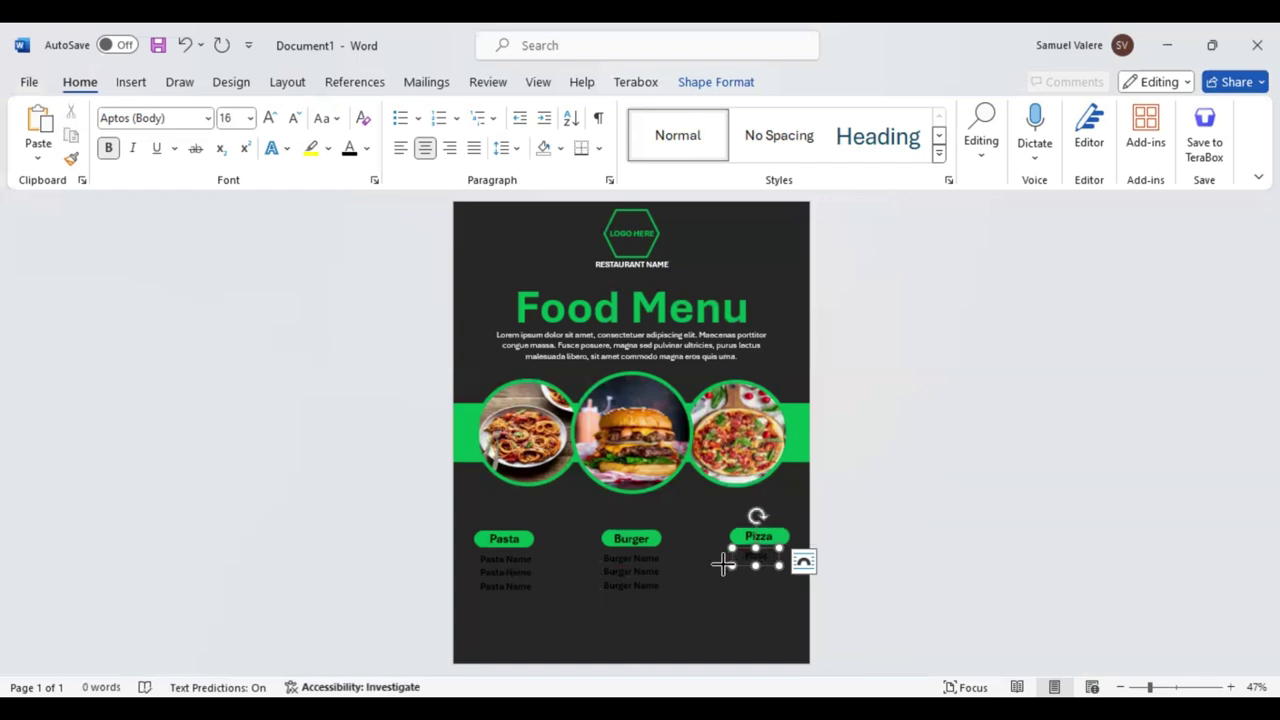
left_click_drag(724, 563, 728, 569)
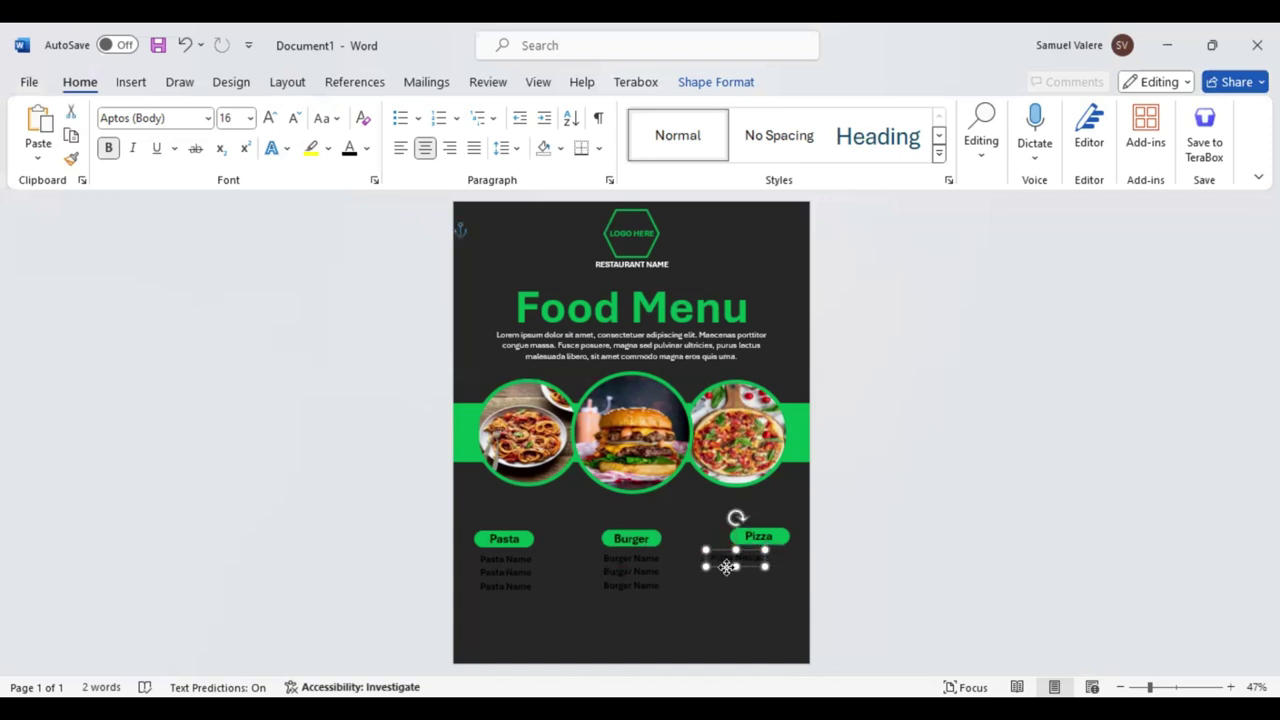
left_click(740, 537)
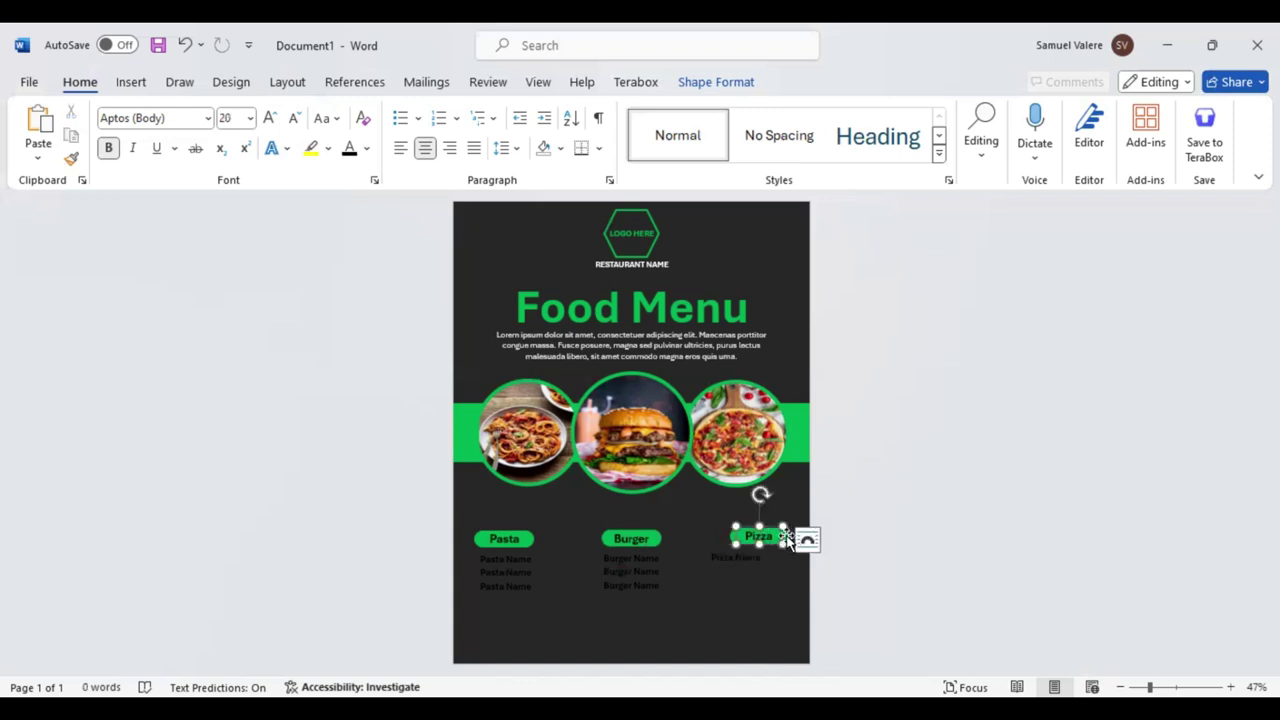
left_click_drag(756, 537, 710, 545)
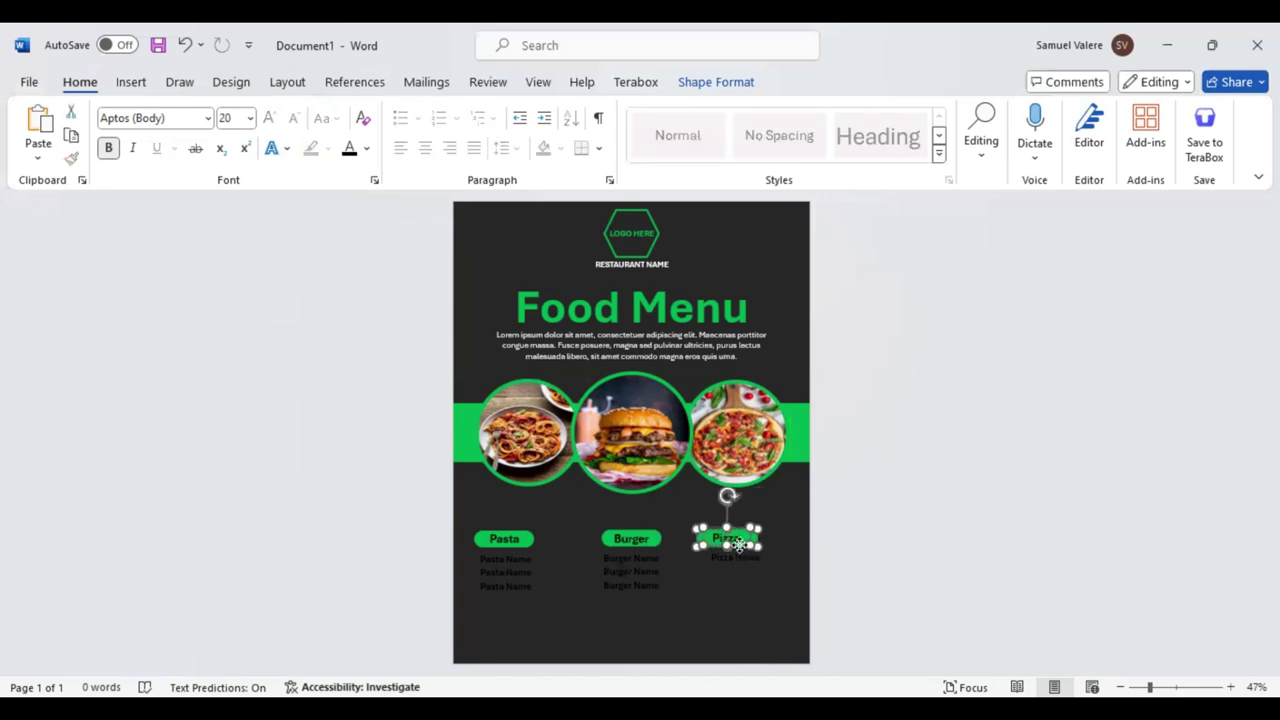
Move the Pizza Name text boxes down beneath the Pizza label.
left_click(750, 560)
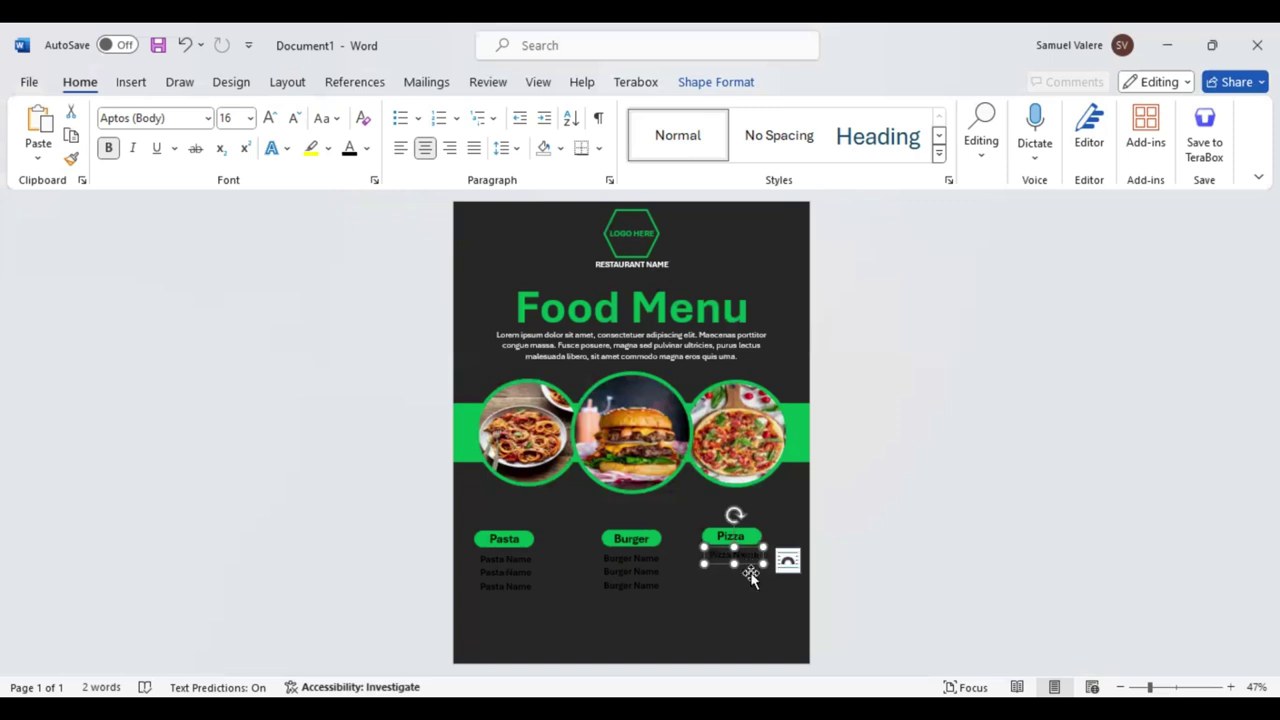
left_click_drag(746, 563, 742, 580)
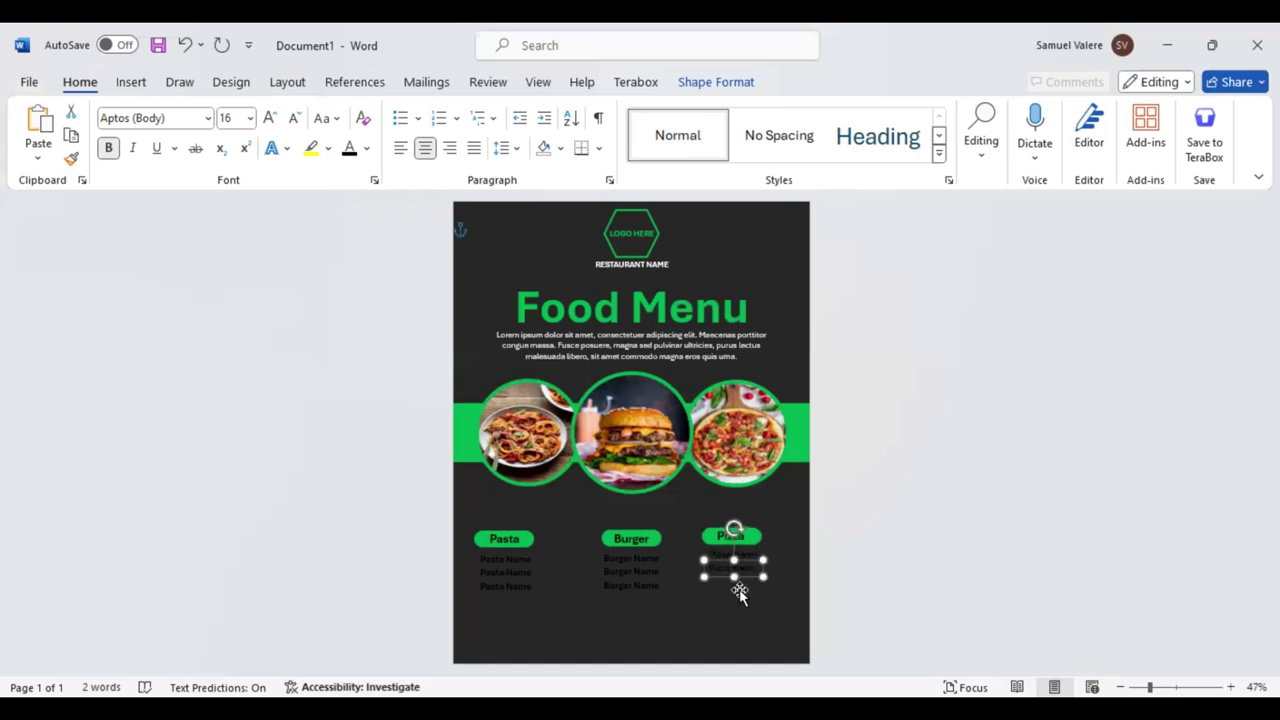
left_click_drag(743, 580, 747, 588)
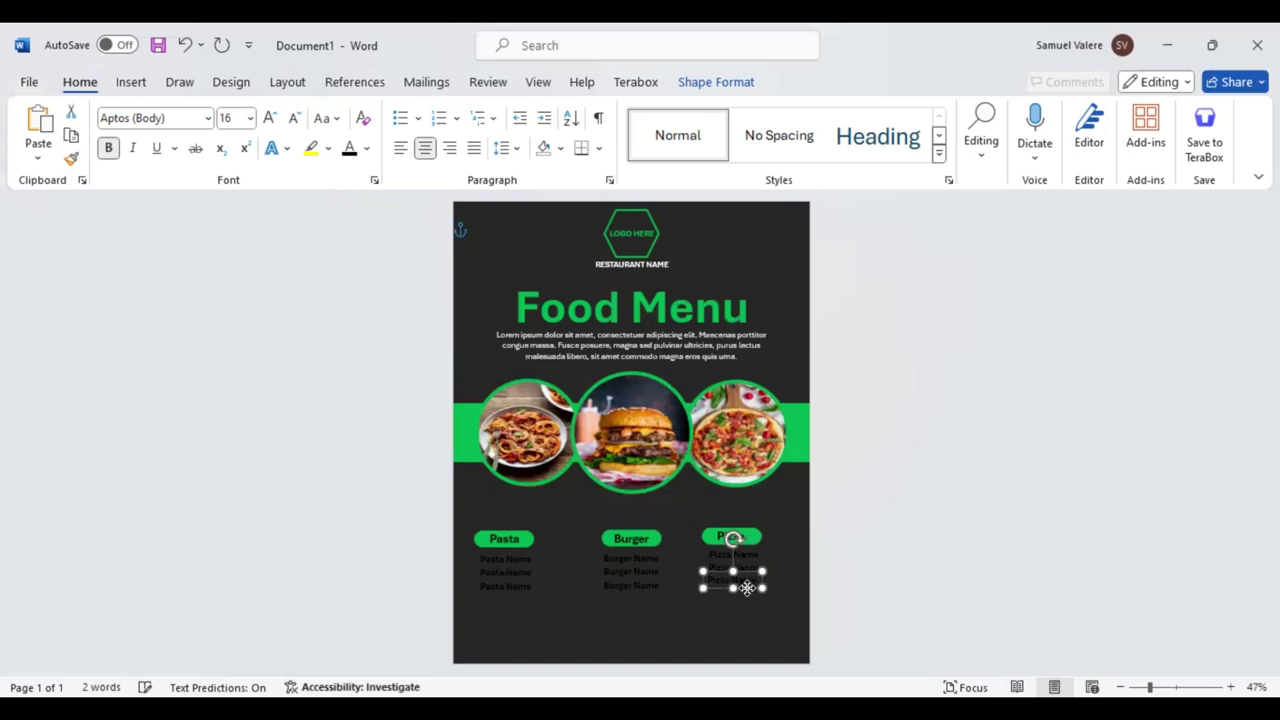
left_click(752, 632)
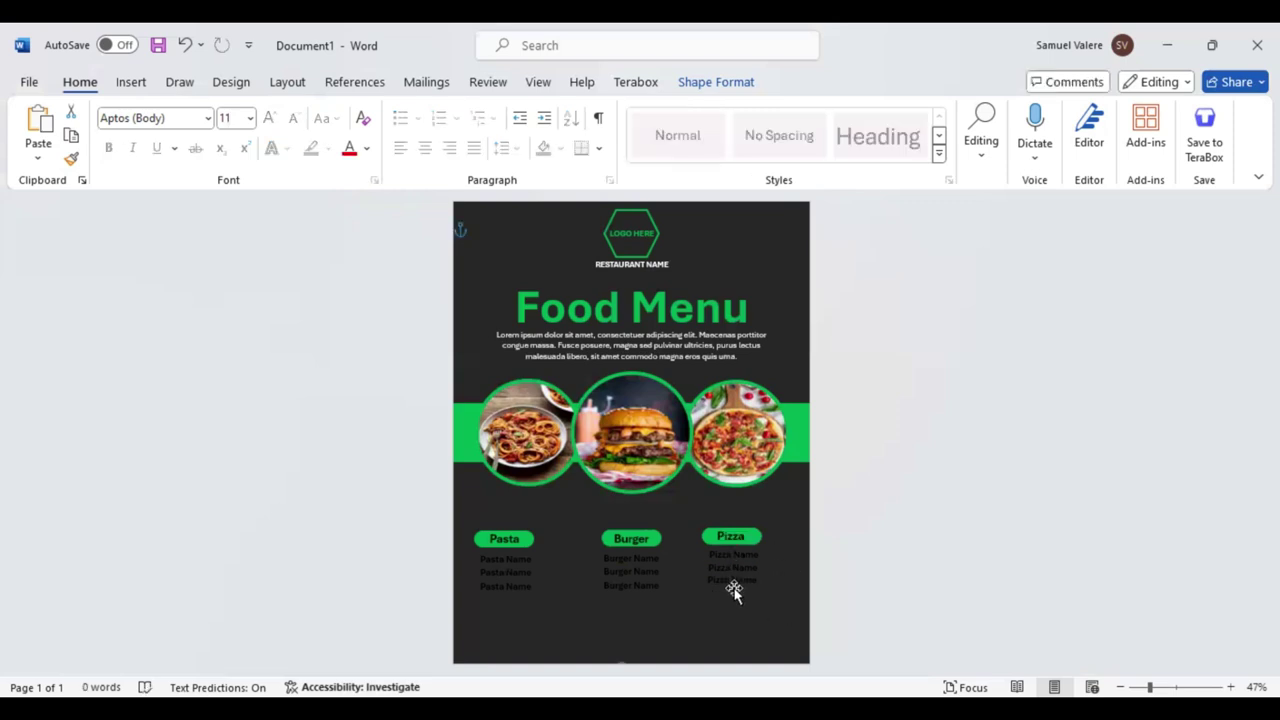
left_click(752, 577)
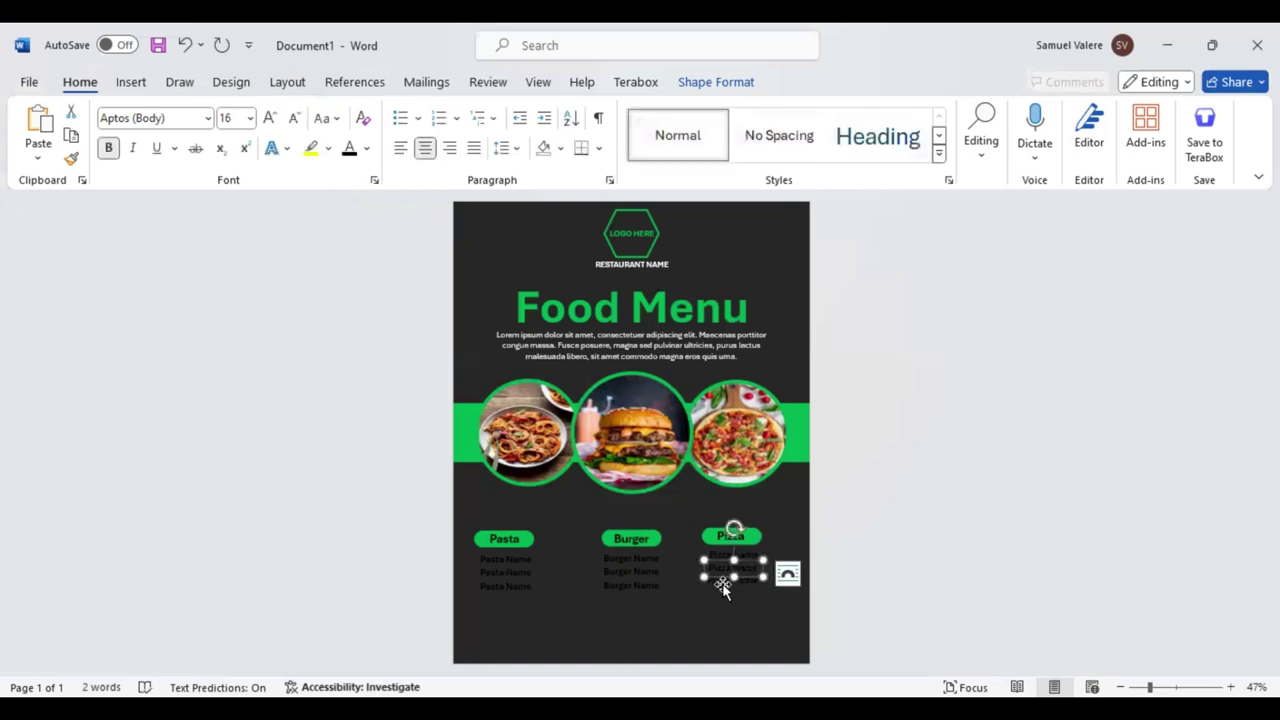
Lower the Pizza Name lines so they line up with the Burger and Pasta names.
left_click(646, 560)
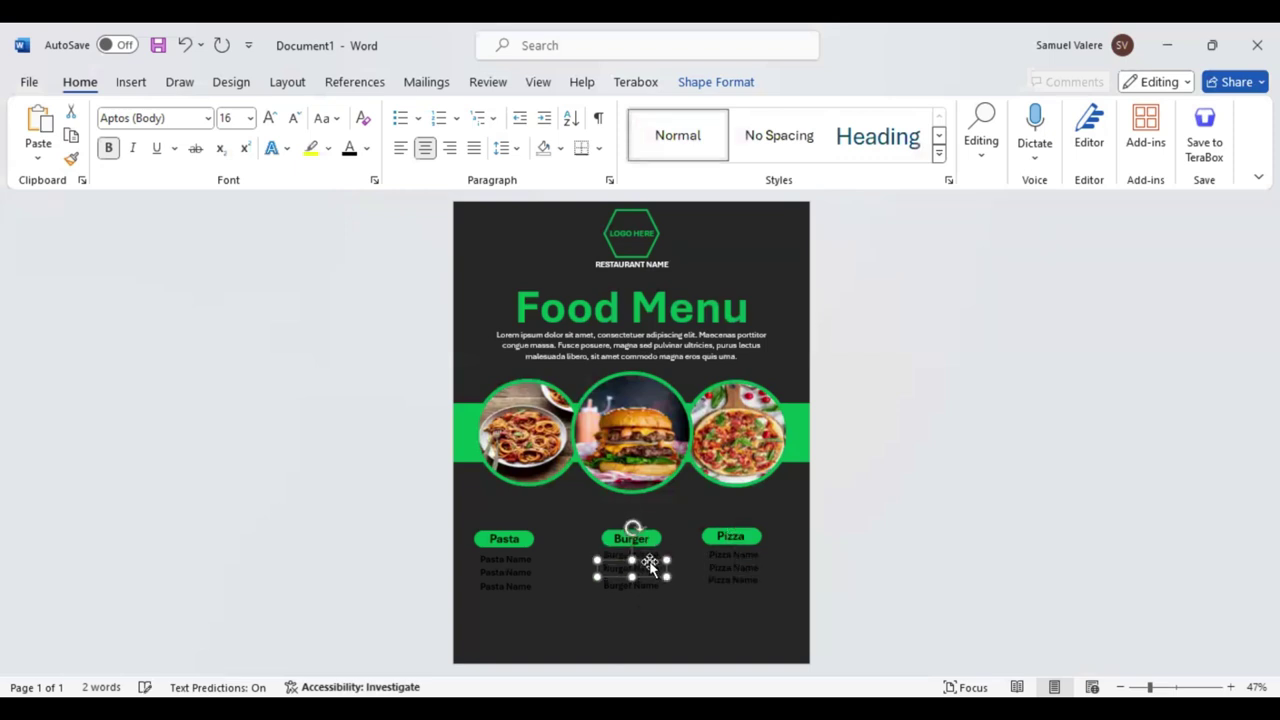
left_click(650, 590)
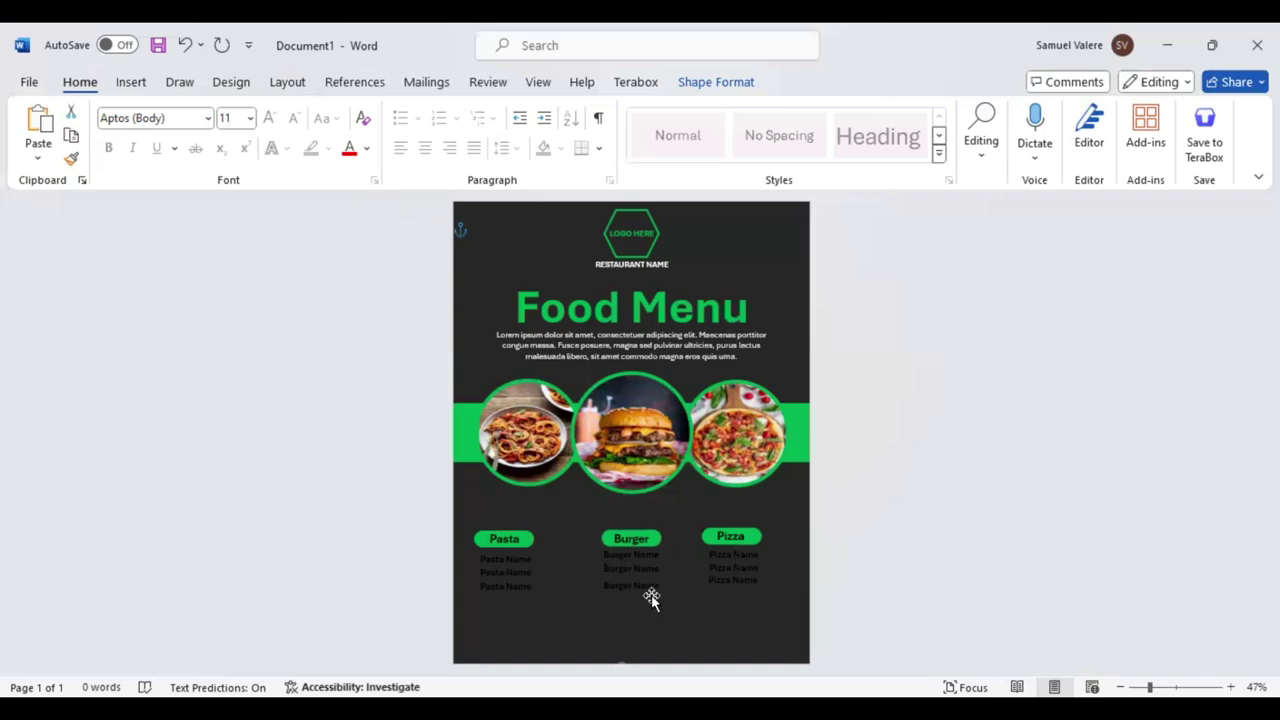
left_click(650, 597)
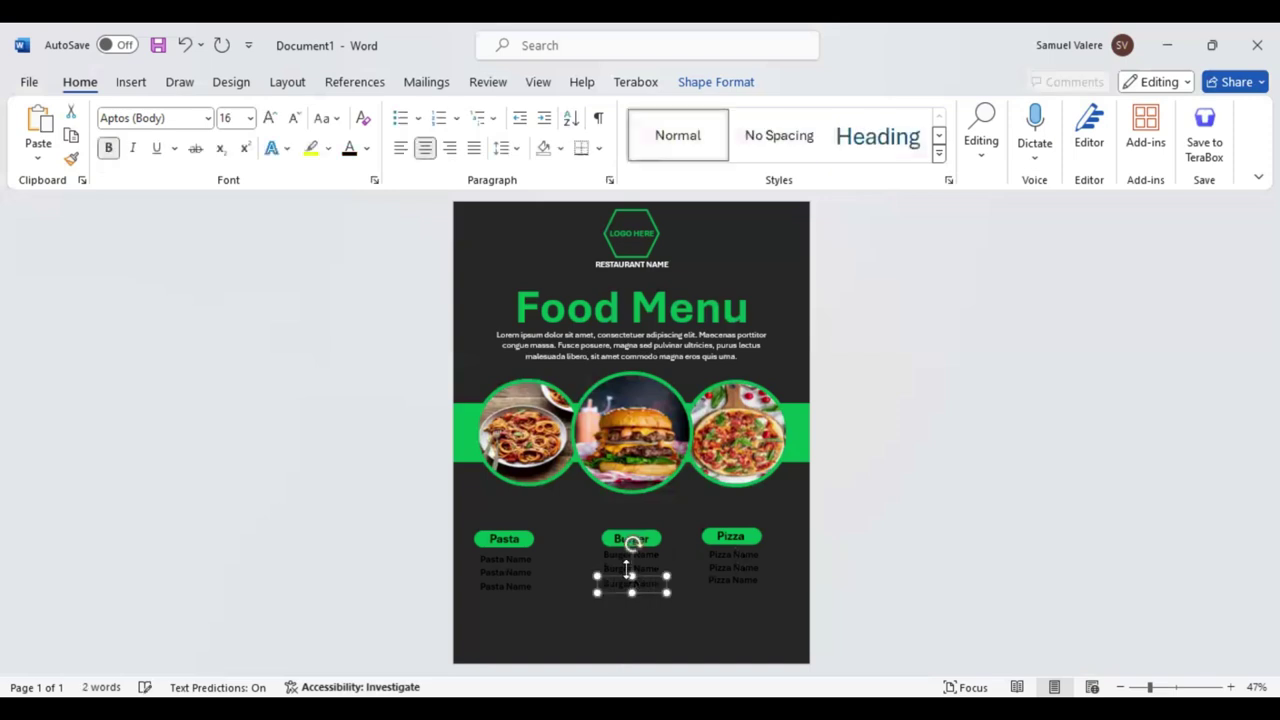
left_click(744, 555)
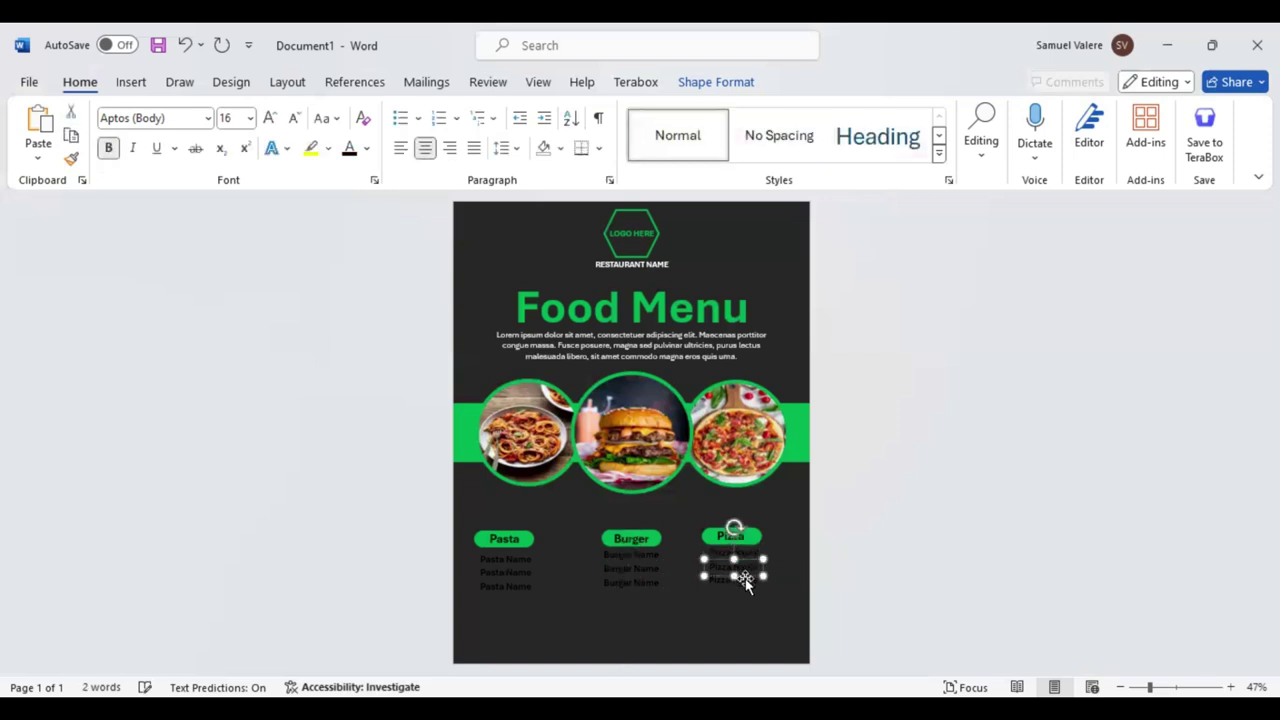
left_click_drag(745, 583, 745, 595)
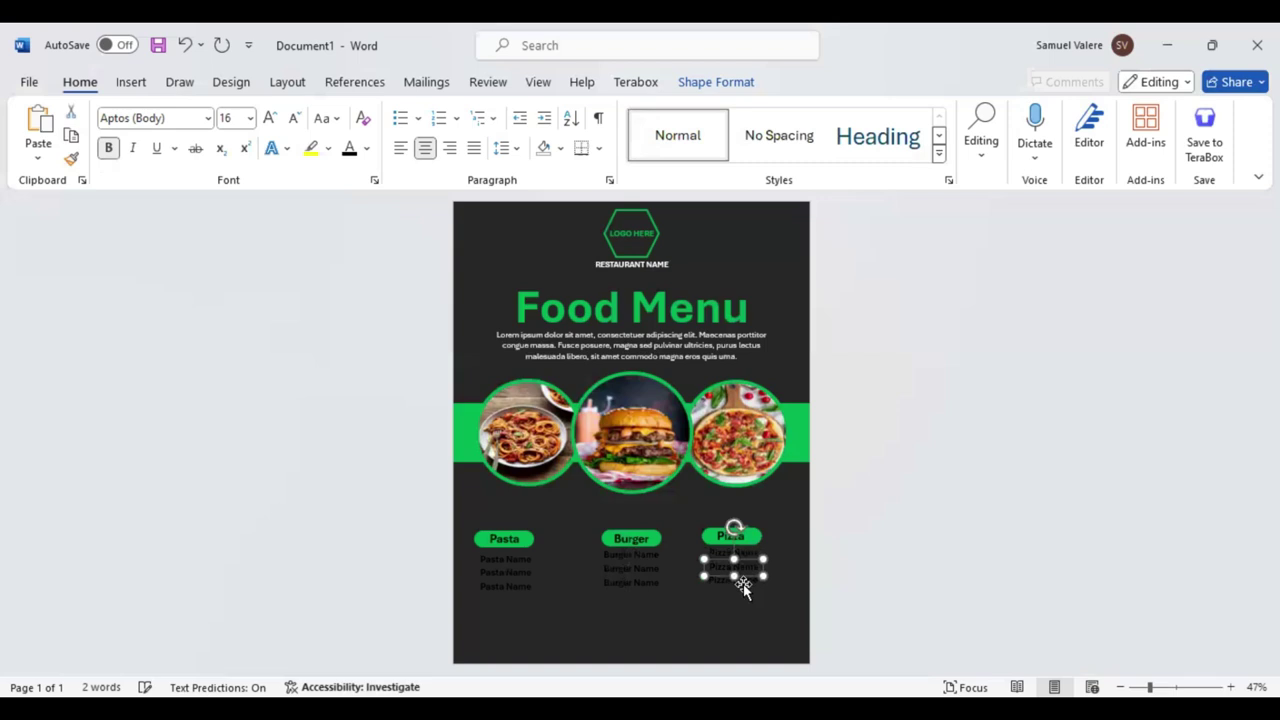
left_click(520, 572)
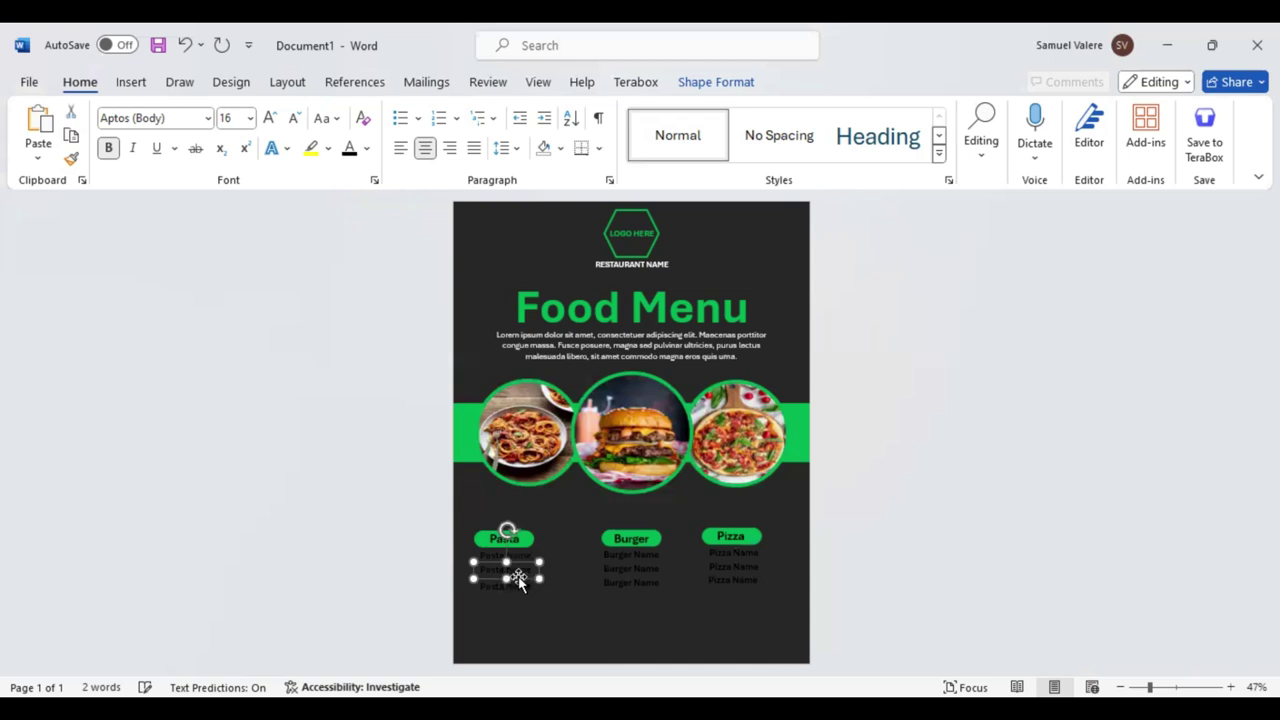
left_click(634, 625)
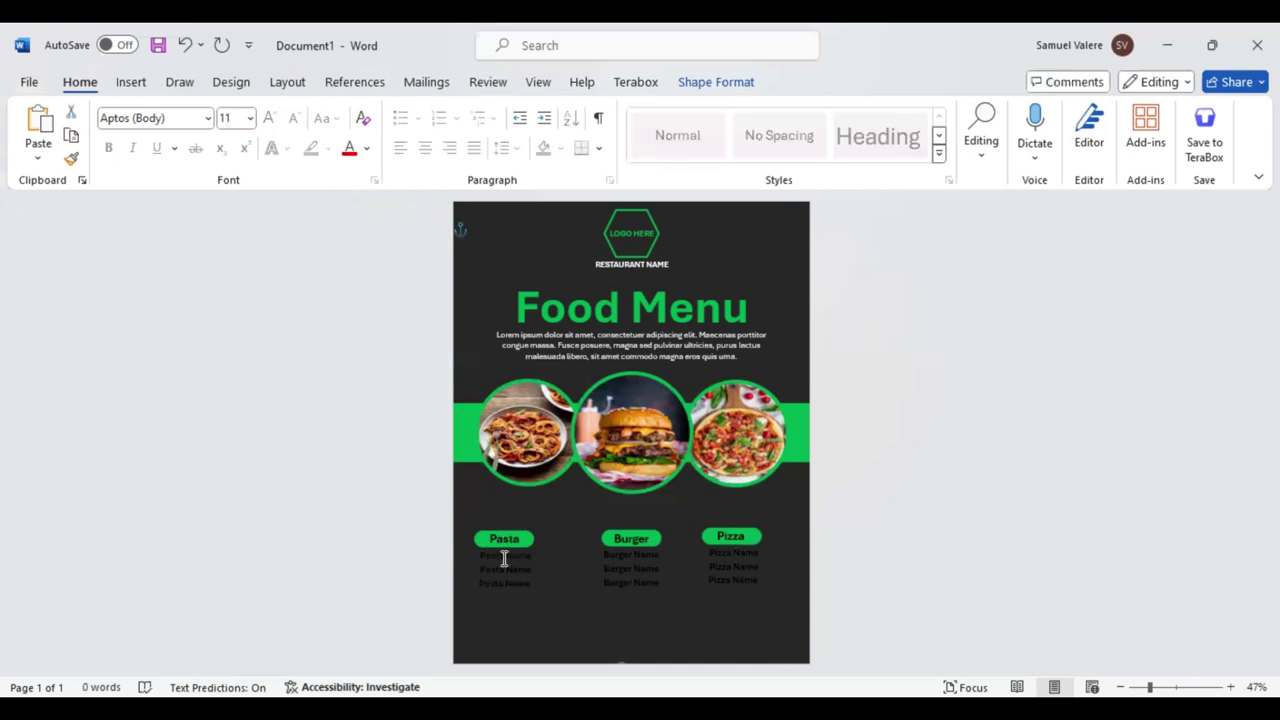
Colour every Pasta Name, Burger Name and Pizza Name line white from the mini toolbar.
right_click(645, 535)
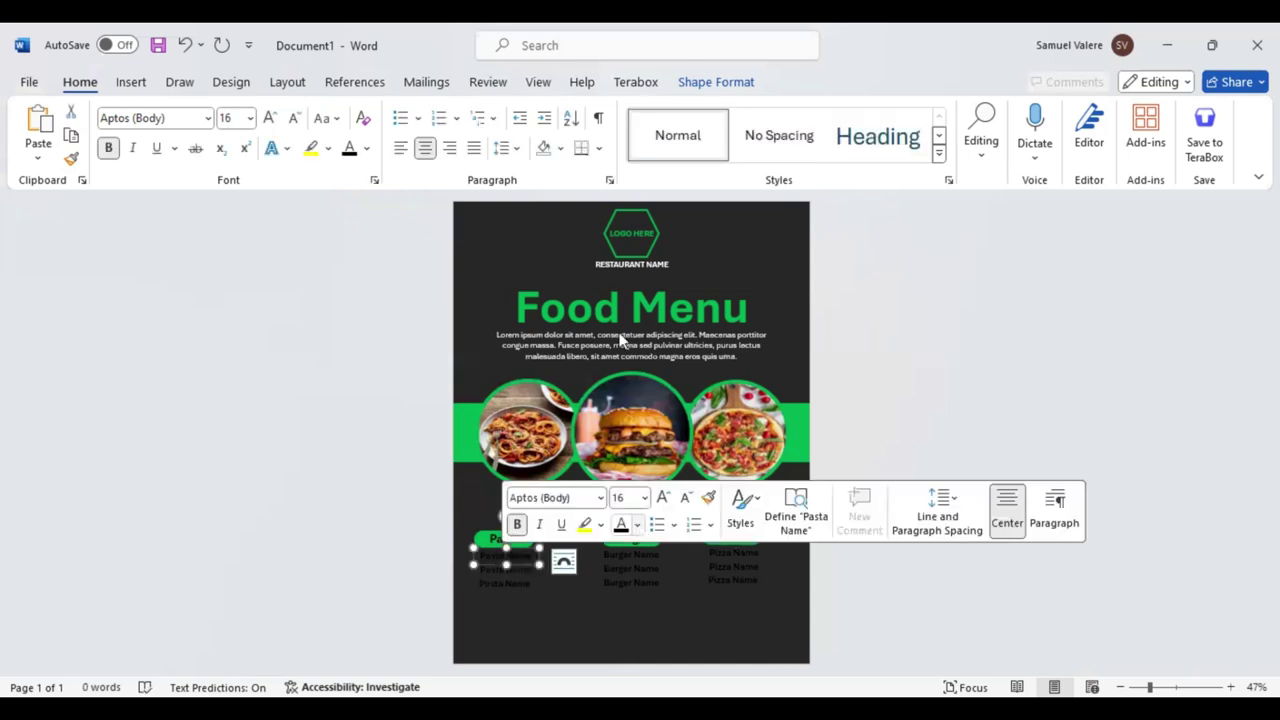
right_click(513, 570)
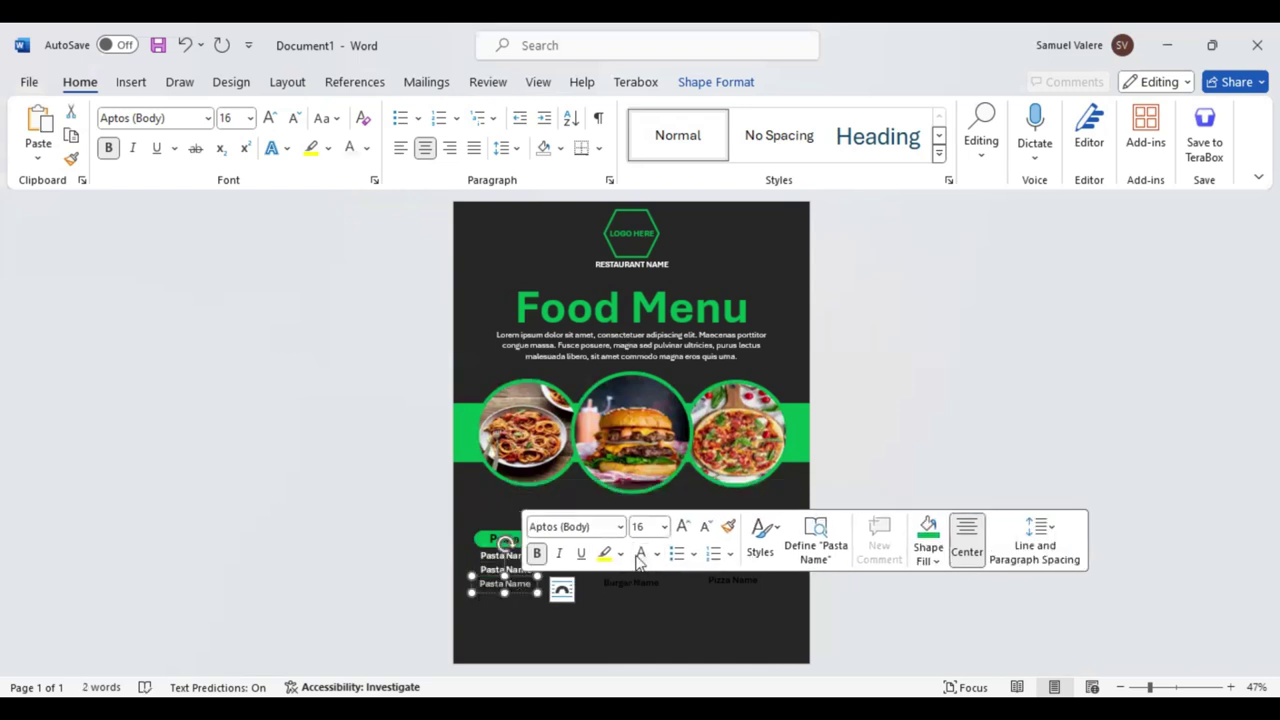
right_click(612, 566)
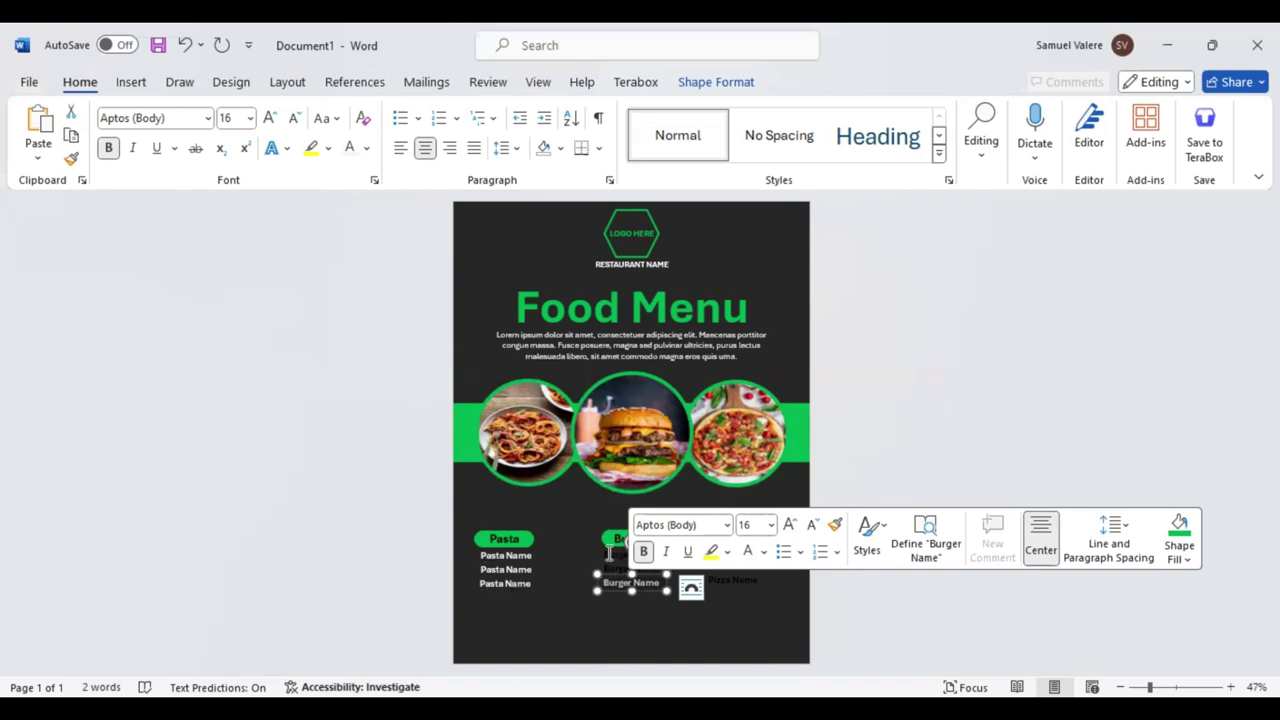
left_click(620, 558)
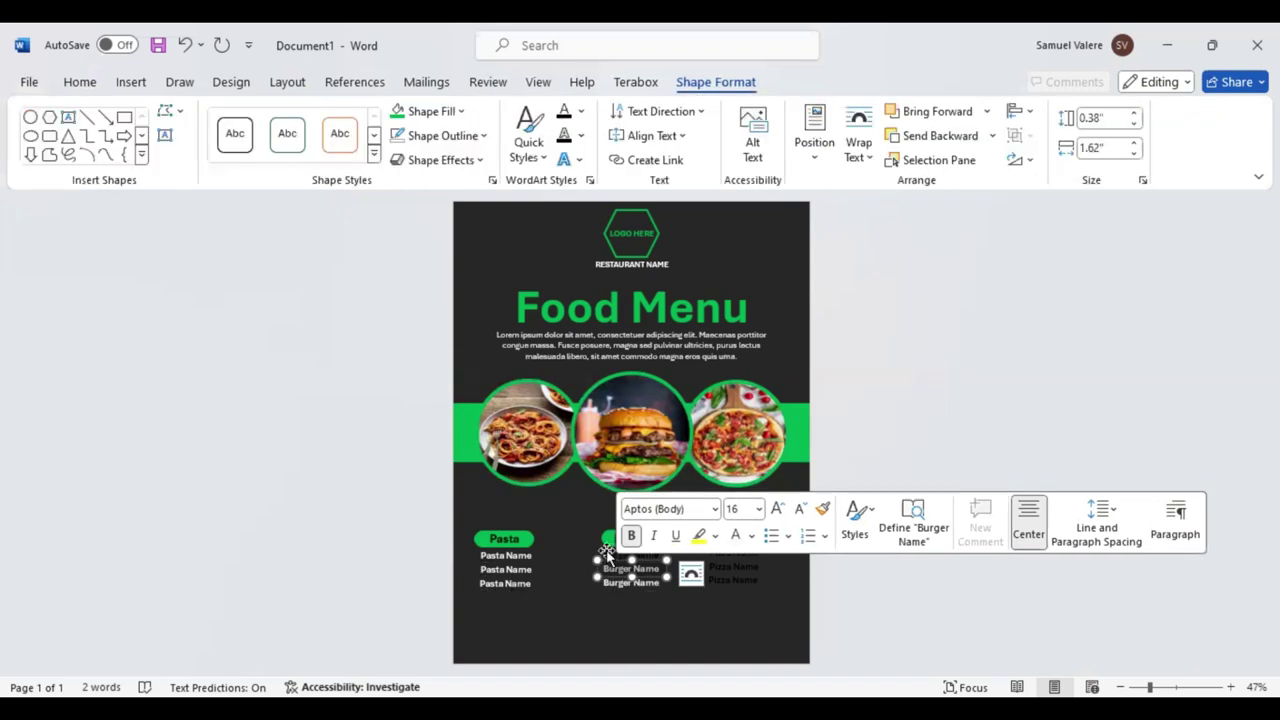
right_click(727, 553)
right_click(721, 565)
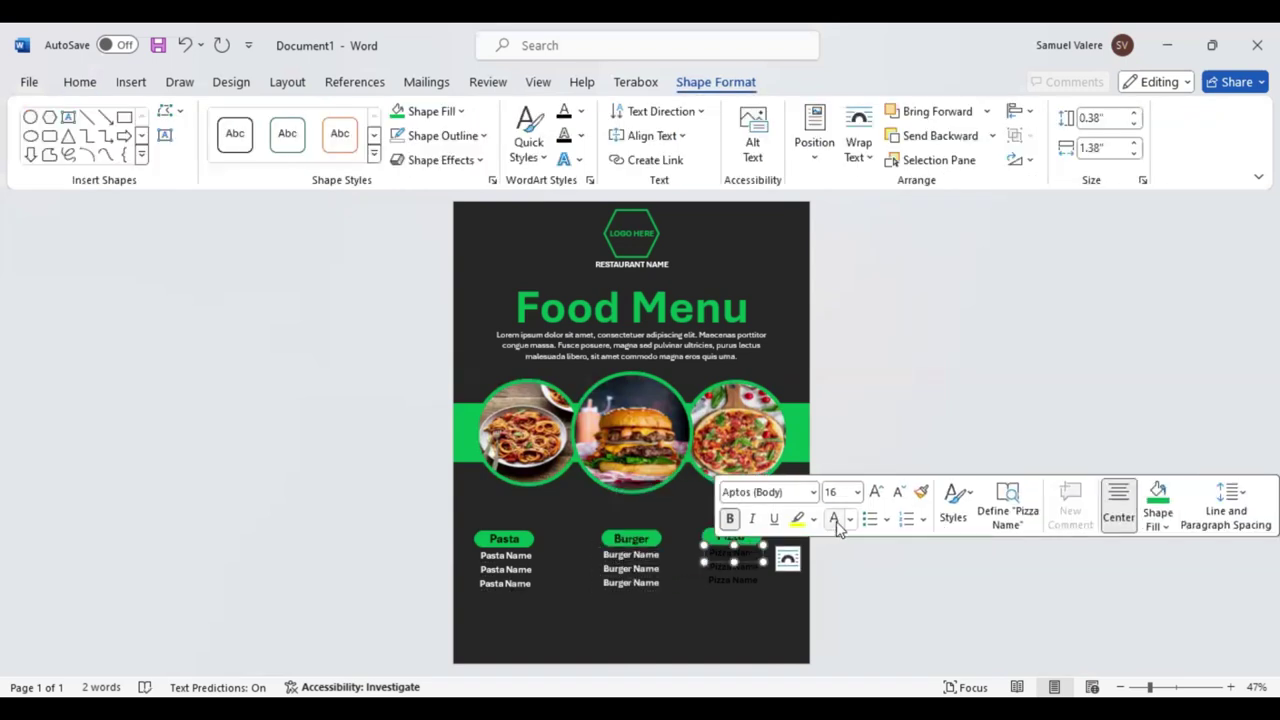
right_click(716, 580)
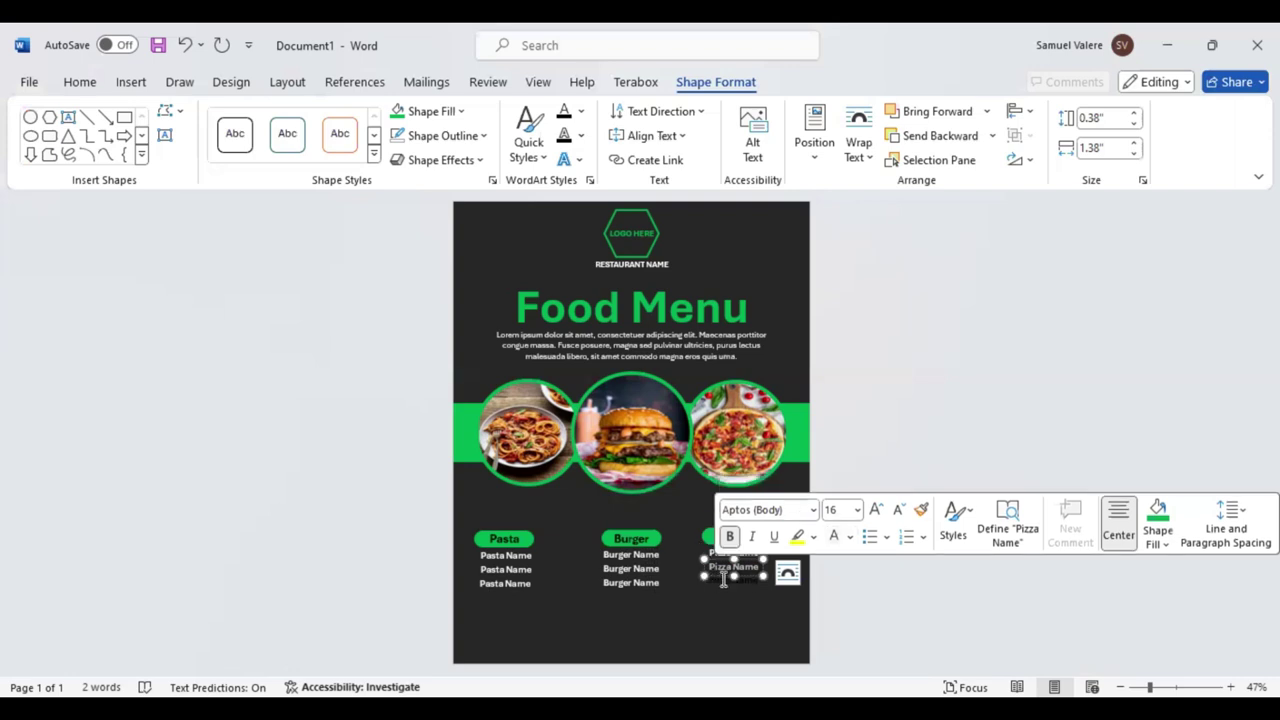
left_click(735, 581)
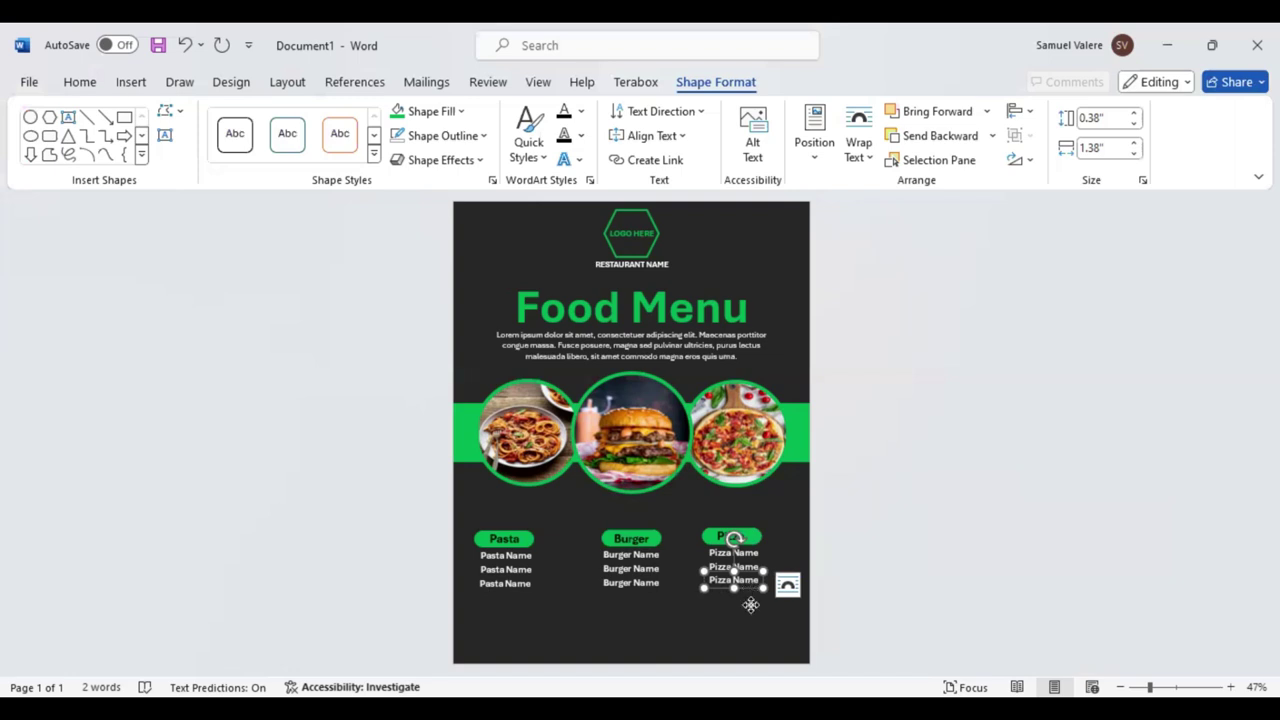
Add a '$ 5' price text box and colour its text green.
key("Down")
key("Down")
key("Down")
key("Down")
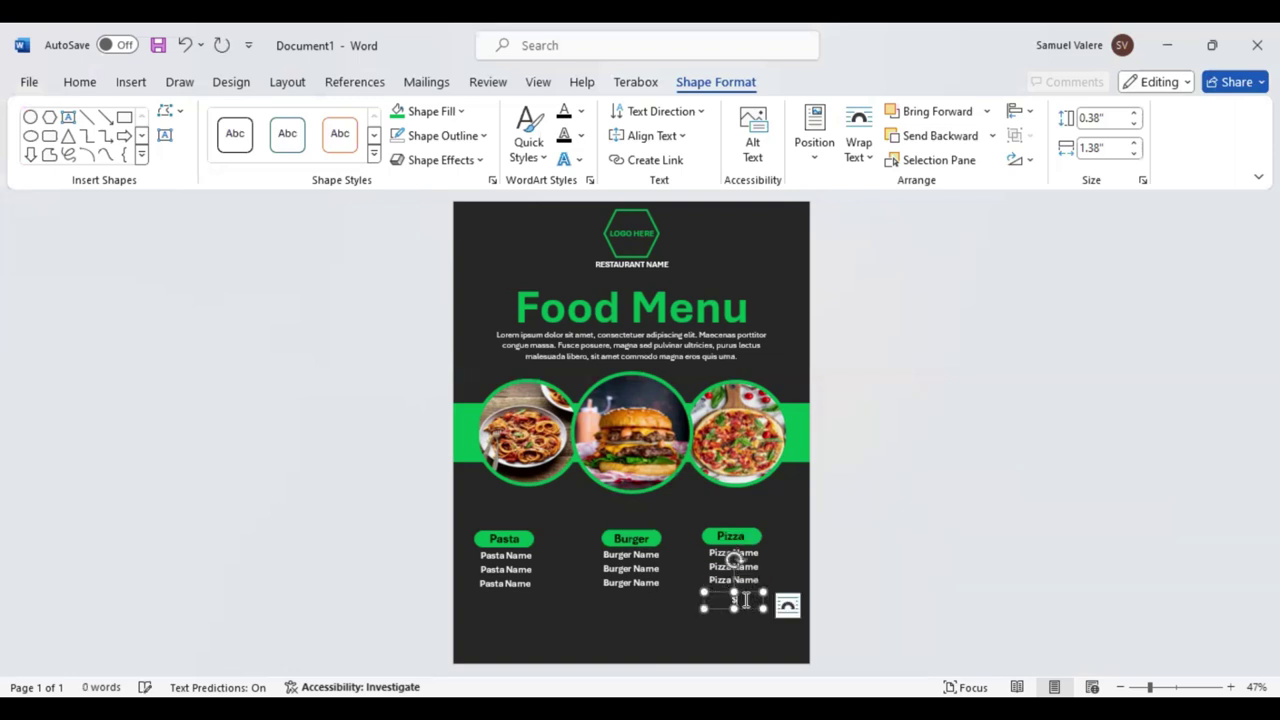
type("$")
type(" 5")
left_click_drag(745, 600, 712, 600)
left_click(852, 574)
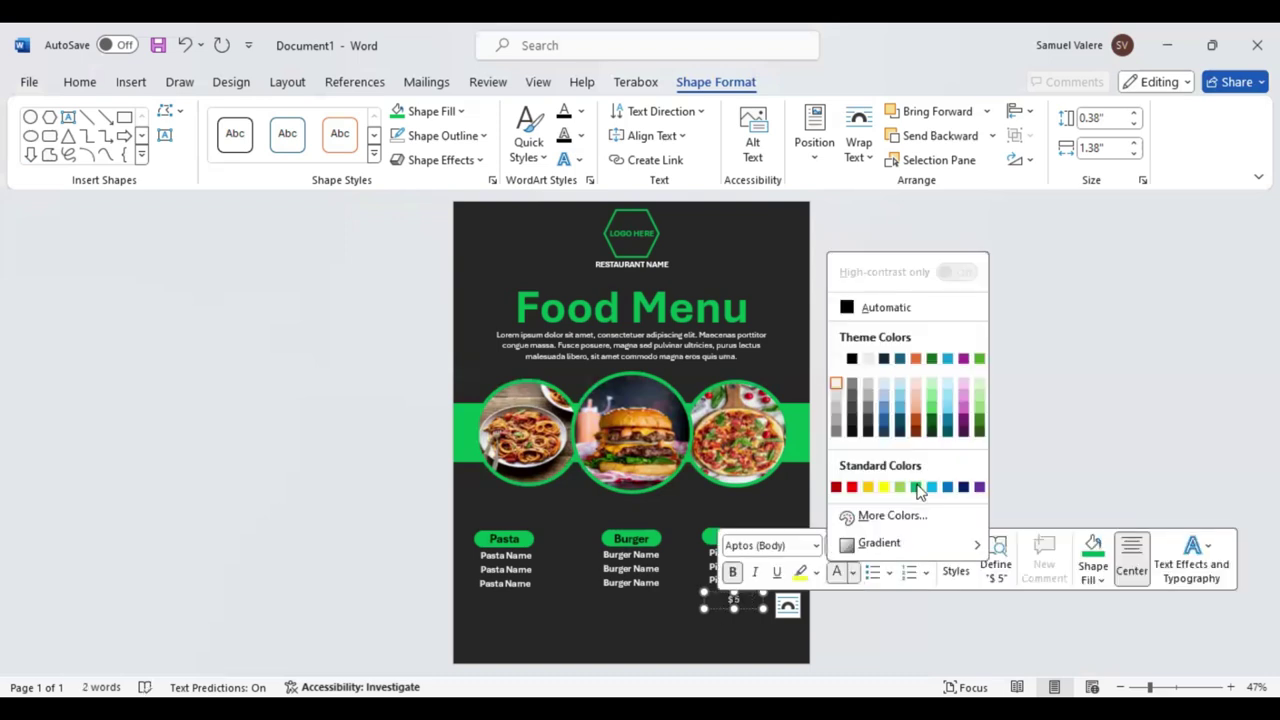
left_click(917, 488)
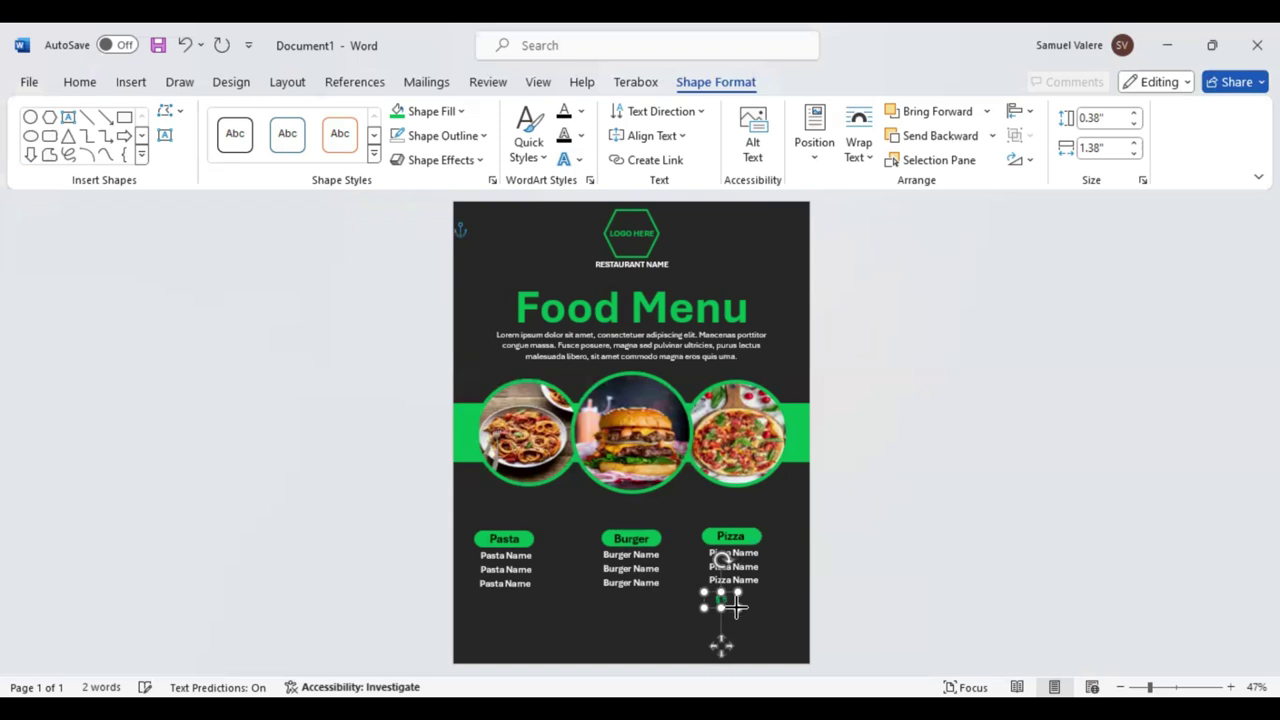
Position the $5 prices beside the Pizza names and copy them beside the Burger names.
left_click_drag(777, 560, 783, 583)
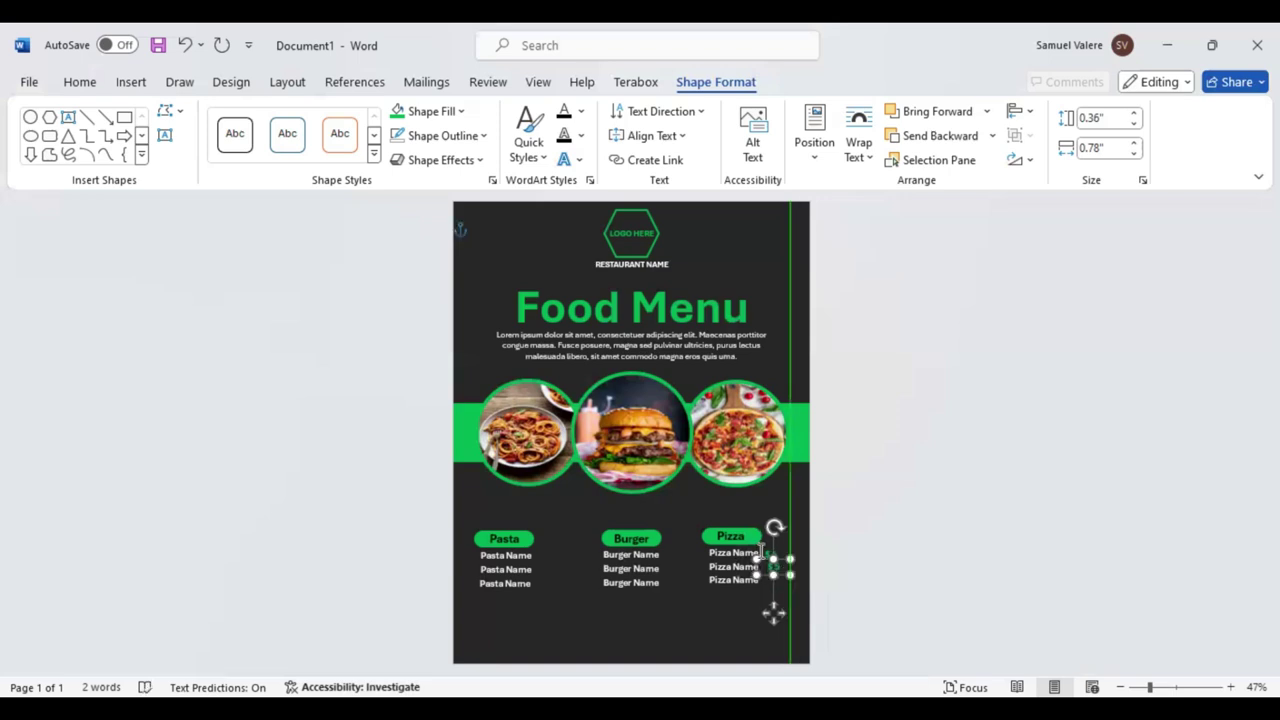
left_click_drag(783, 583, 779, 550)
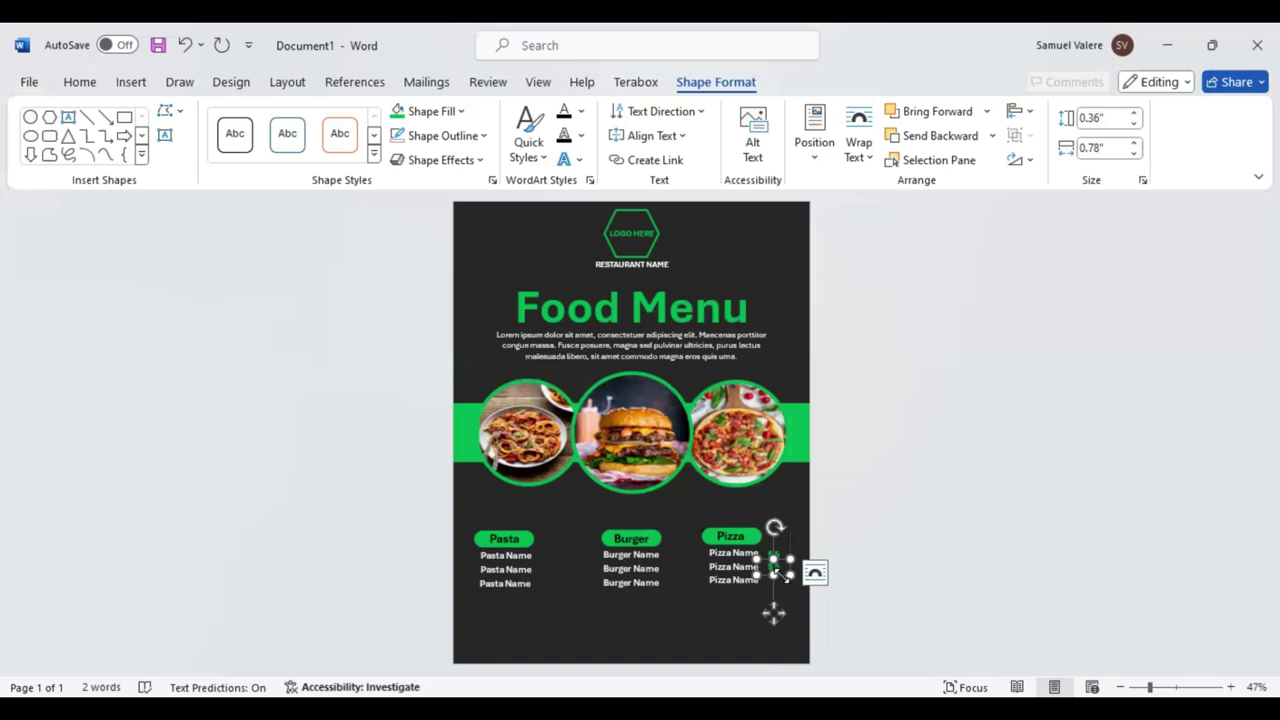
mouse_move(779, 572)
left_mouse_down()
mouse_move(782, 590)
mouse_move(776, 552)
left_mouse_up()
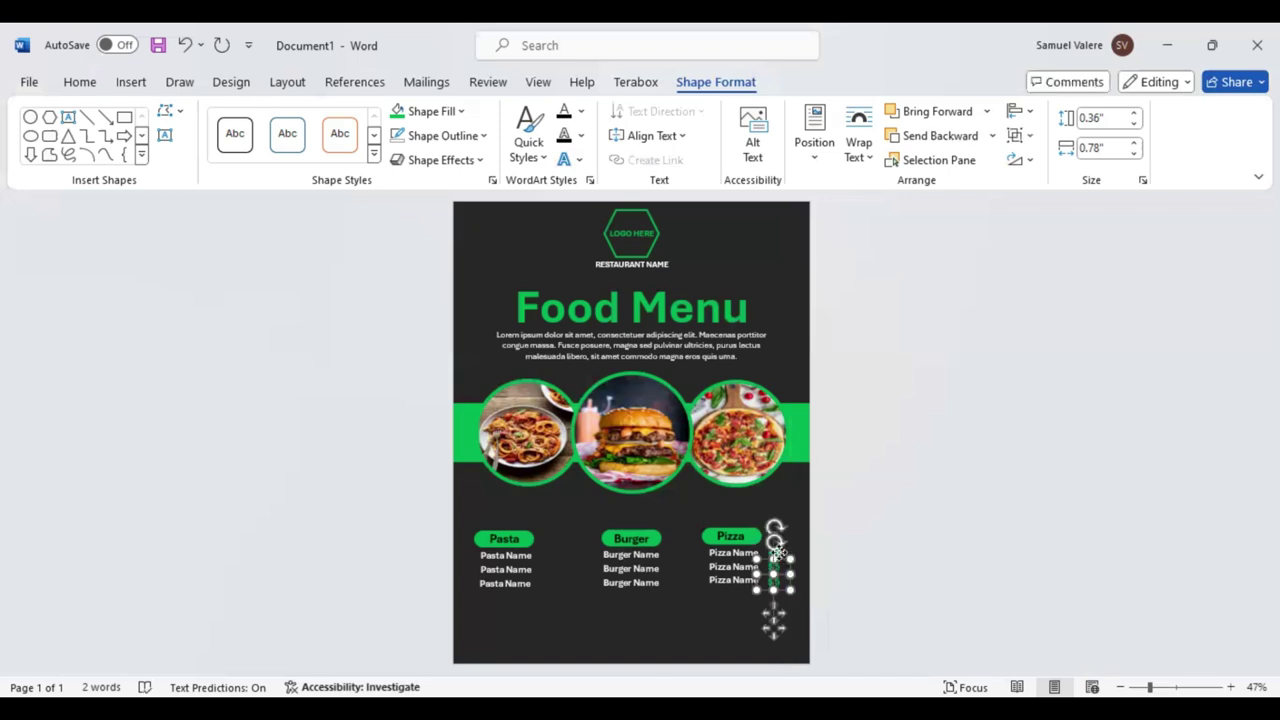
left_click_drag(774, 620, 784, 574)
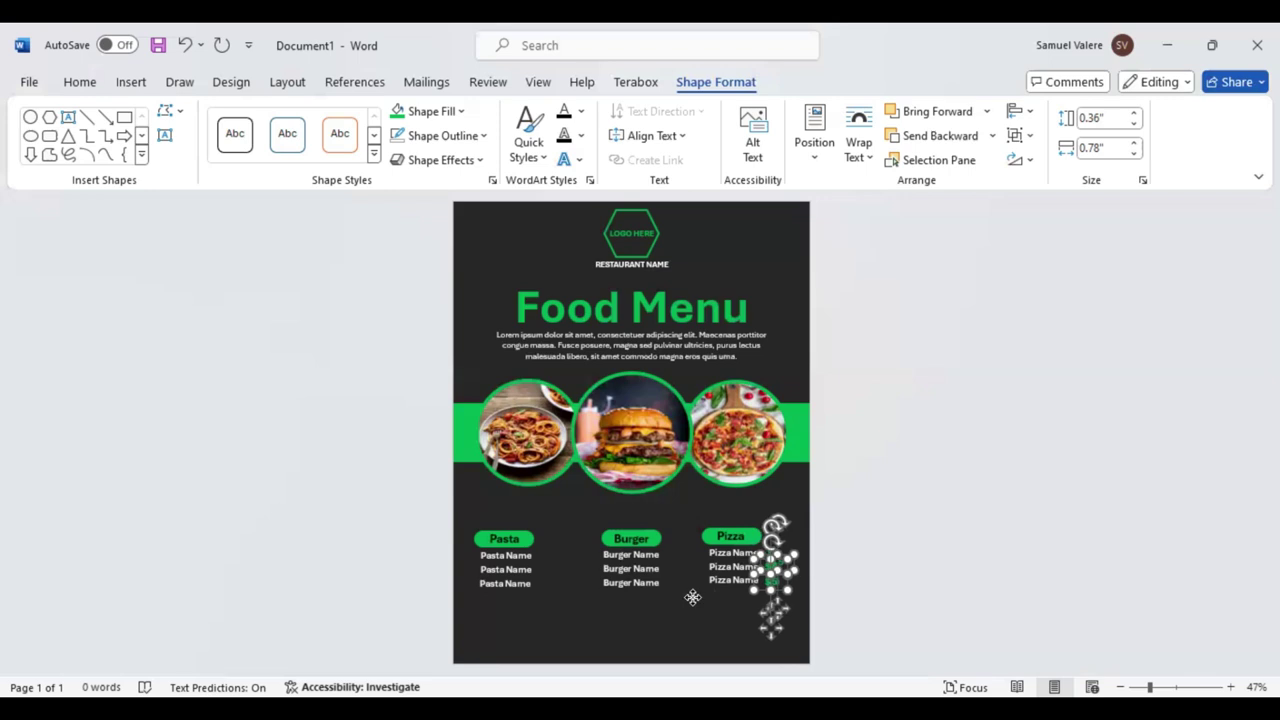
left_click_drag(715, 597, 686, 590)
Adjust the Burger $5 price box so the prices line up with their rows.
left_click(688, 556)
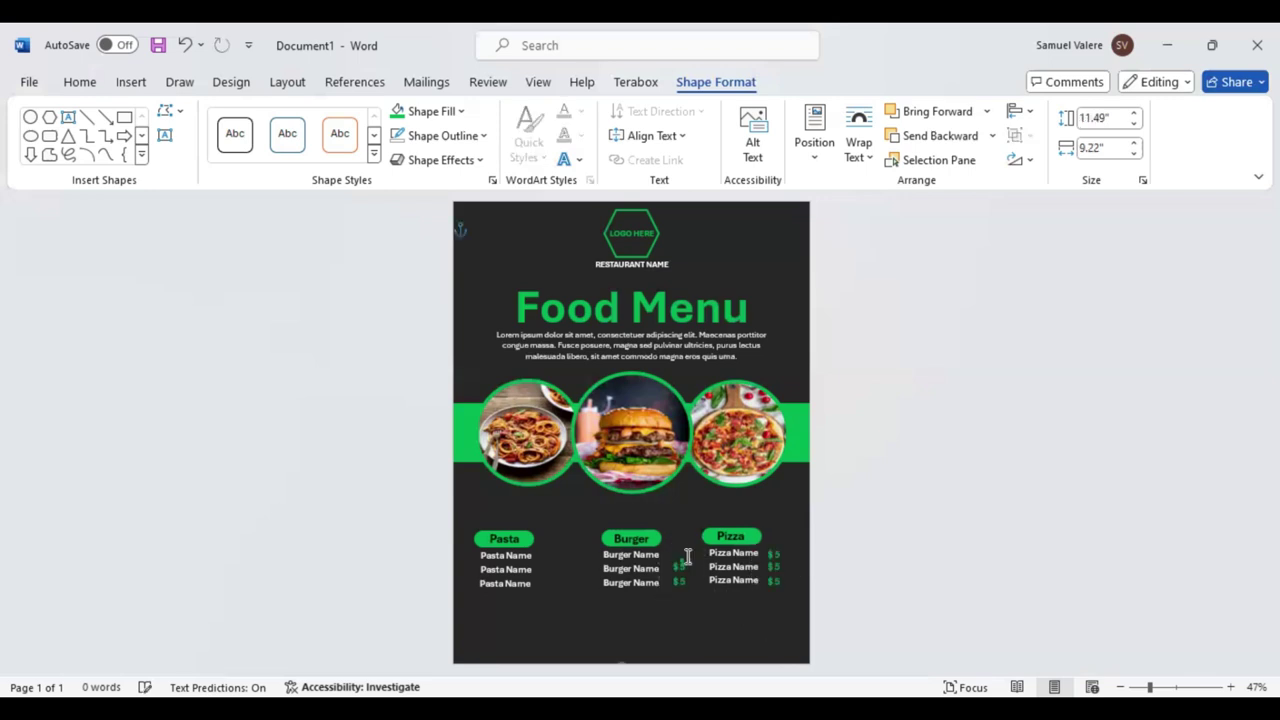
left_click(693, 555)
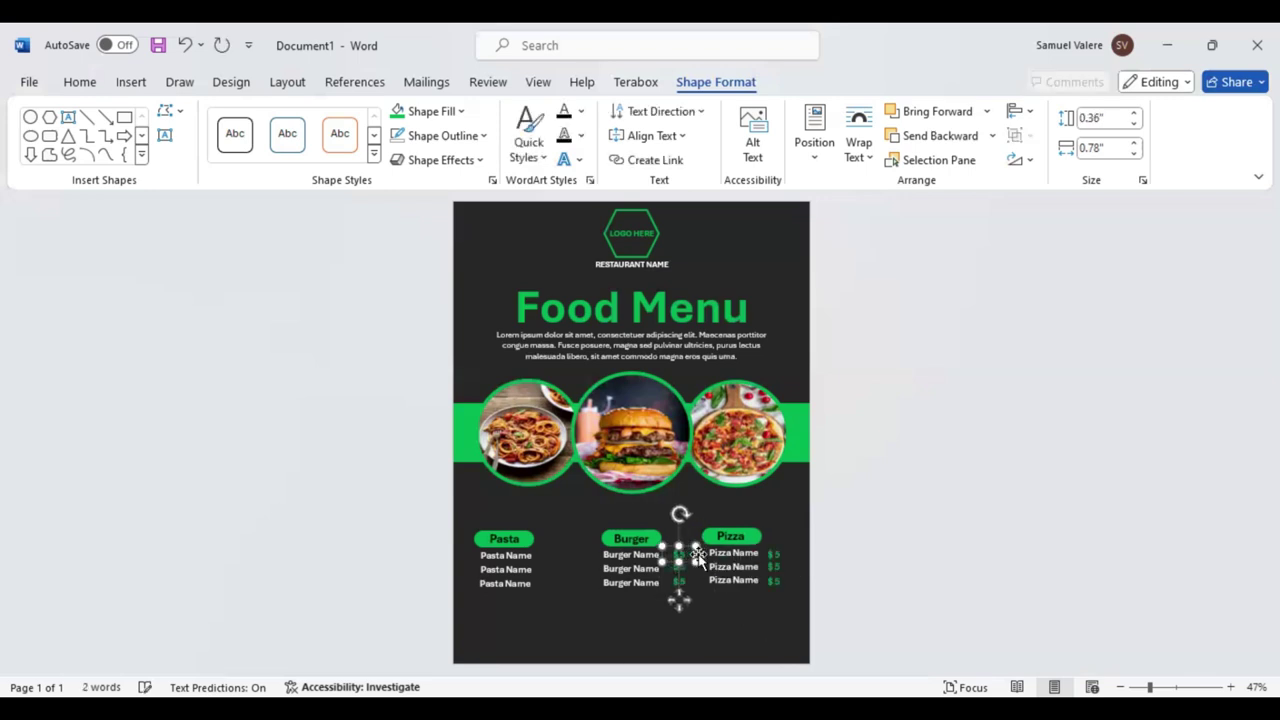
left_click(697, 558)
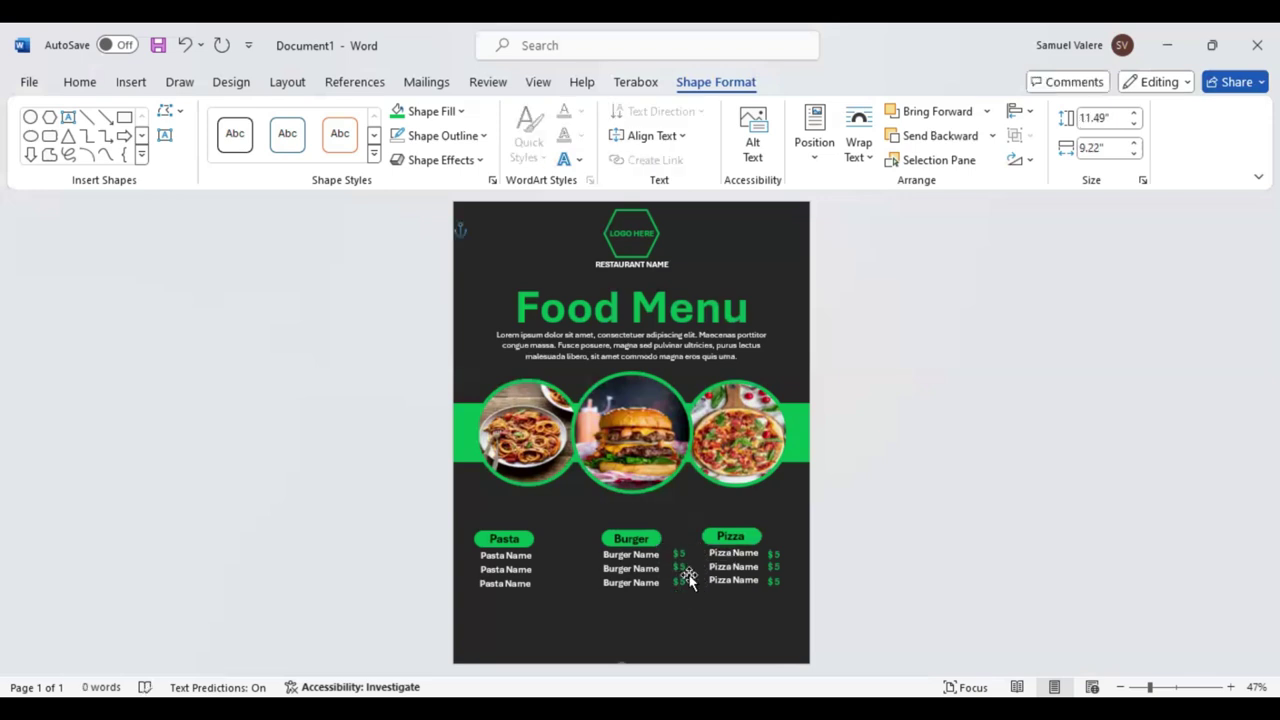
mouse_move(676, 567)
left_mouse_down()
mouse_move(693, 590)
mouse_move(554, 591)
mouse_move(552, 566)
left_mouse_up()
left_click(688, 578)
left_click(688, 576)
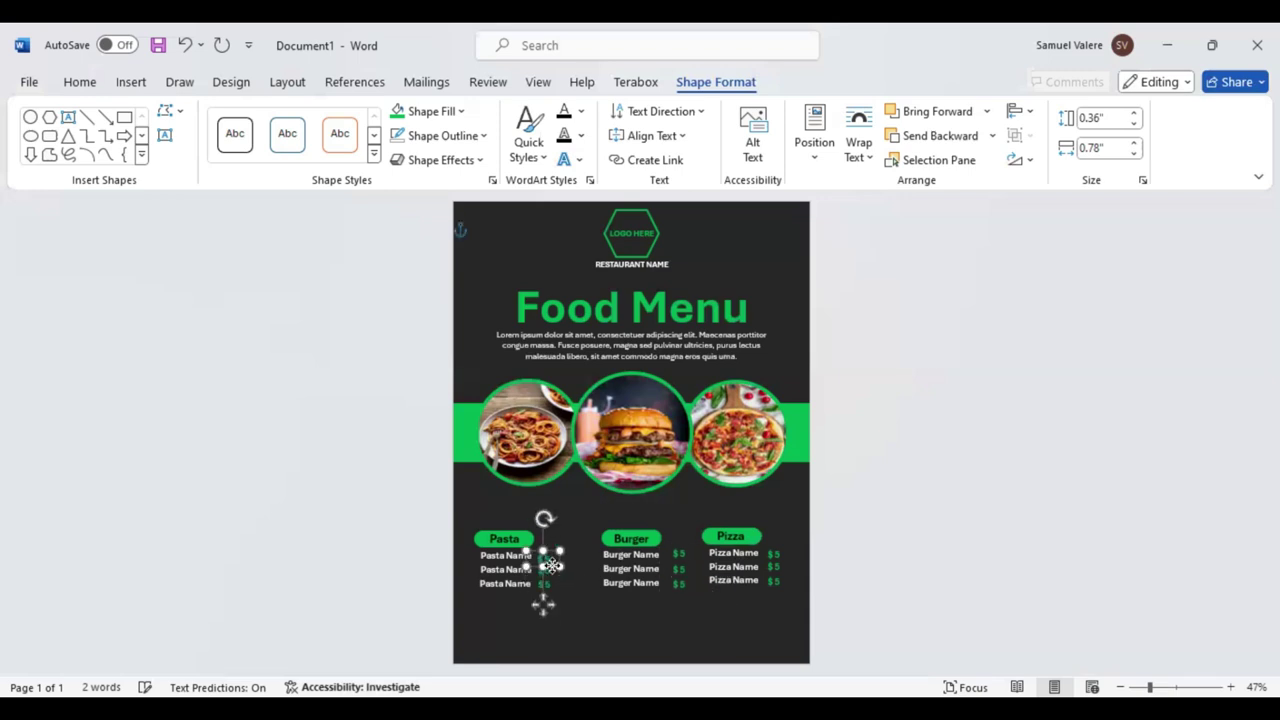
Place the $5 prices beside the Pasta items, undoing one misplaced move.
left_click(551, 594)
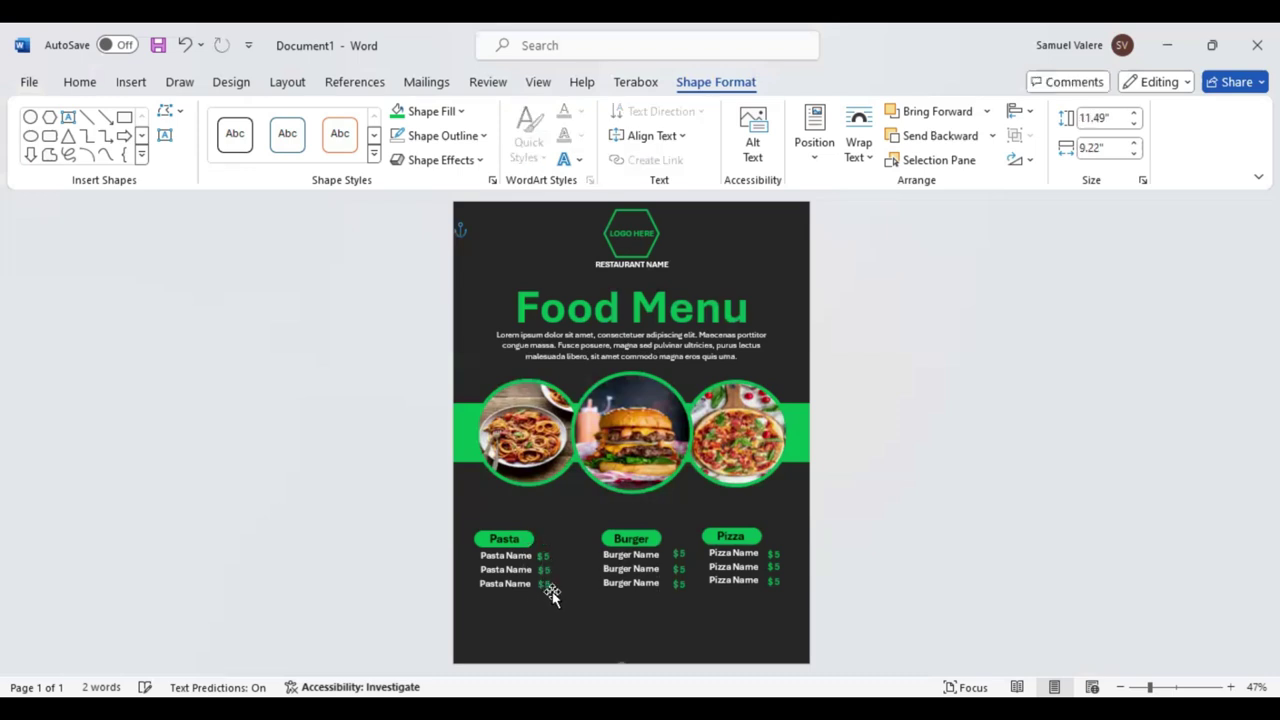
left_click(553, 590)
left_click_drag(584, 610, 552, 589)
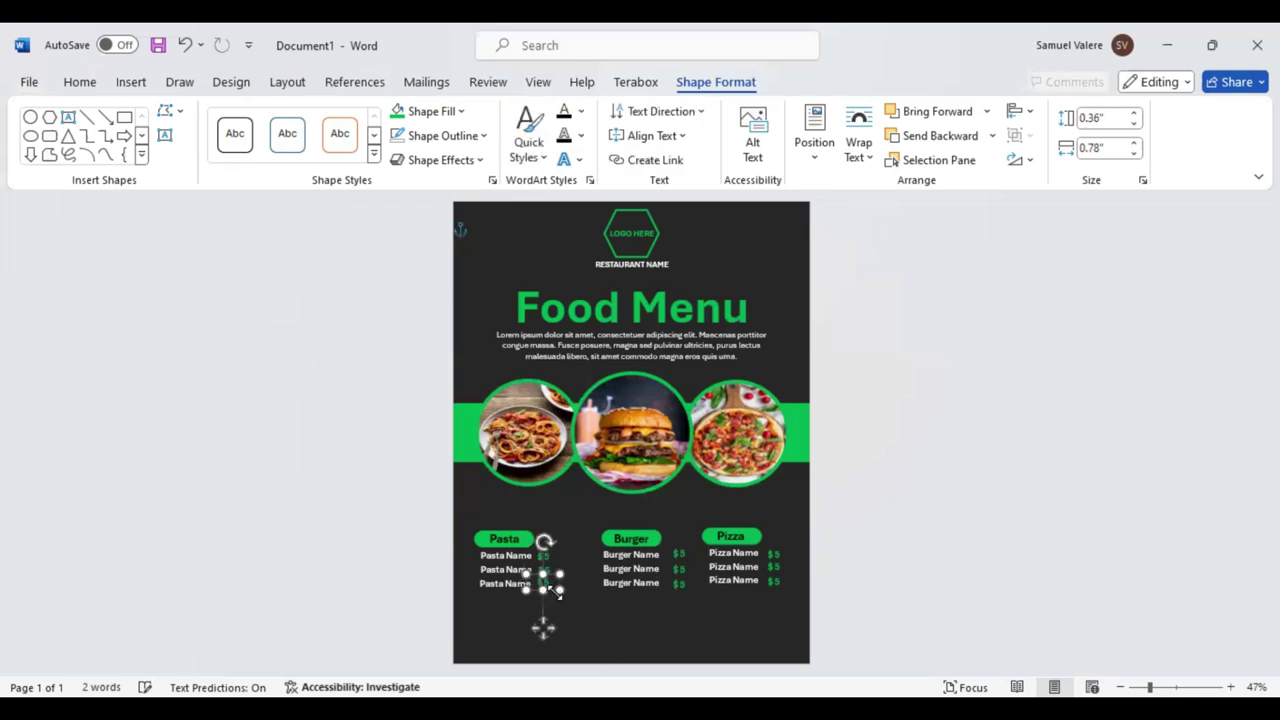
key("ctrl+z")
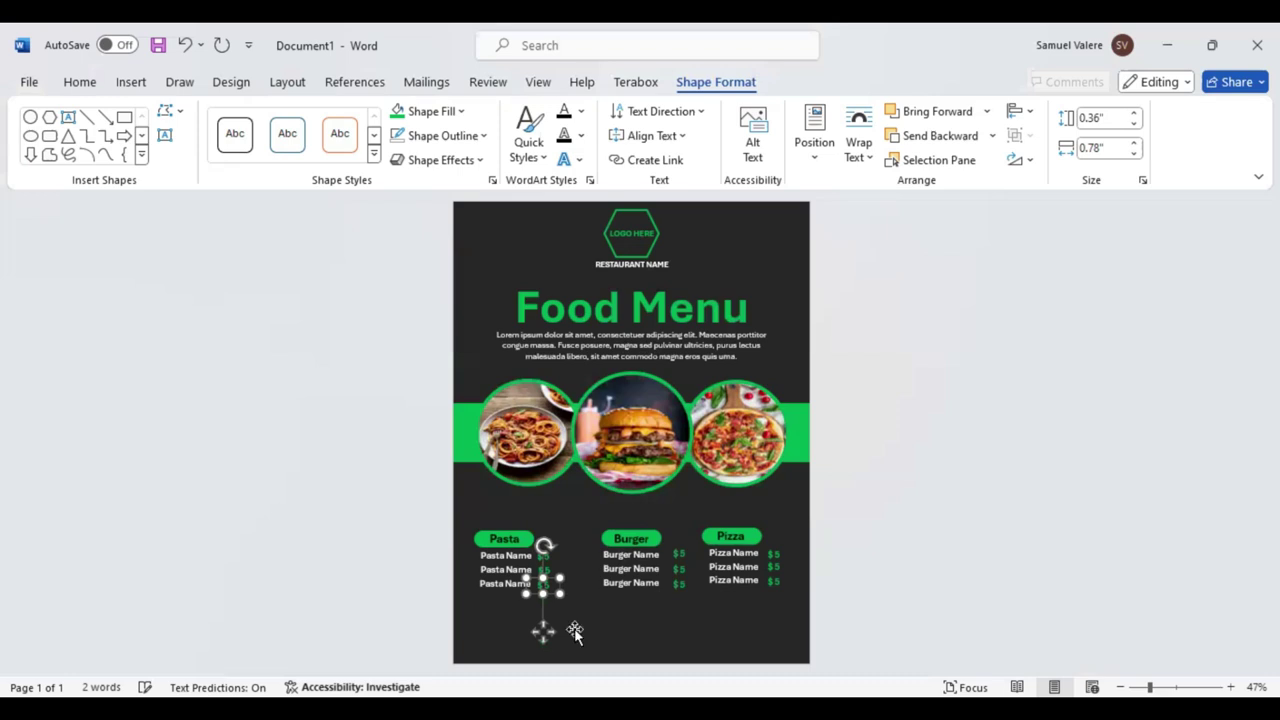
left_click(545, 560)
left_click(548, 556)
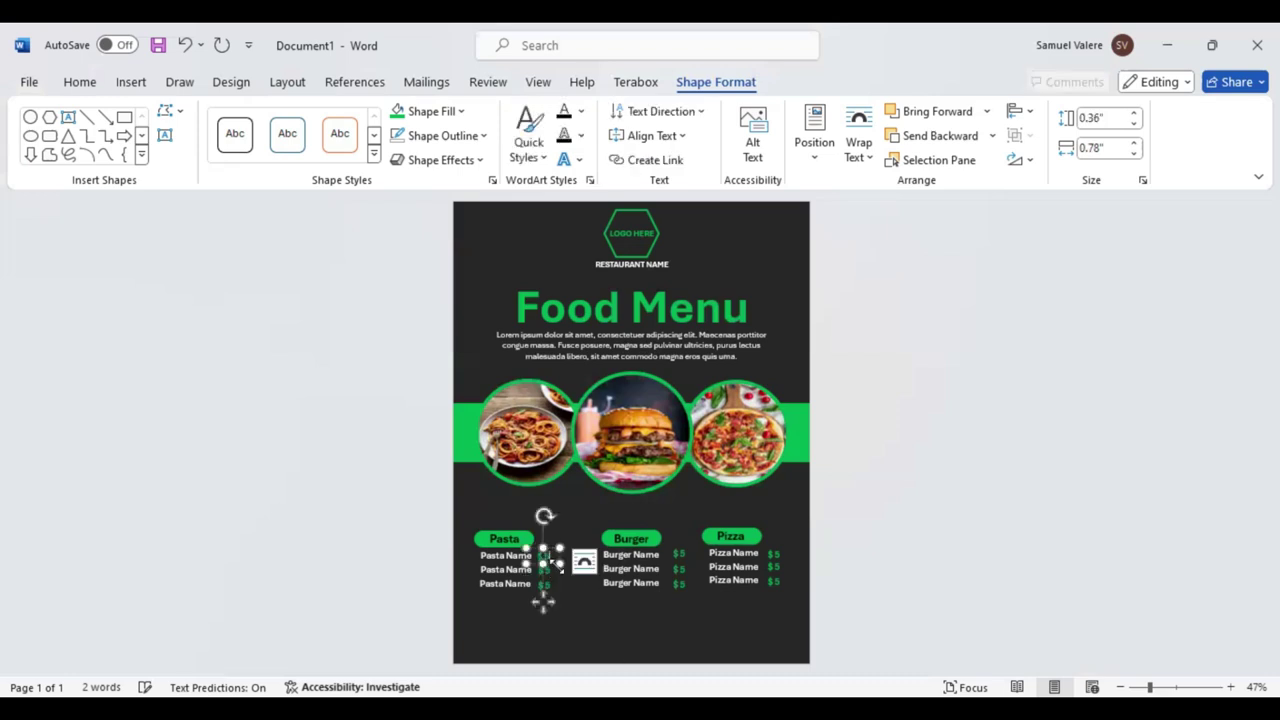
left_click(640, 635)
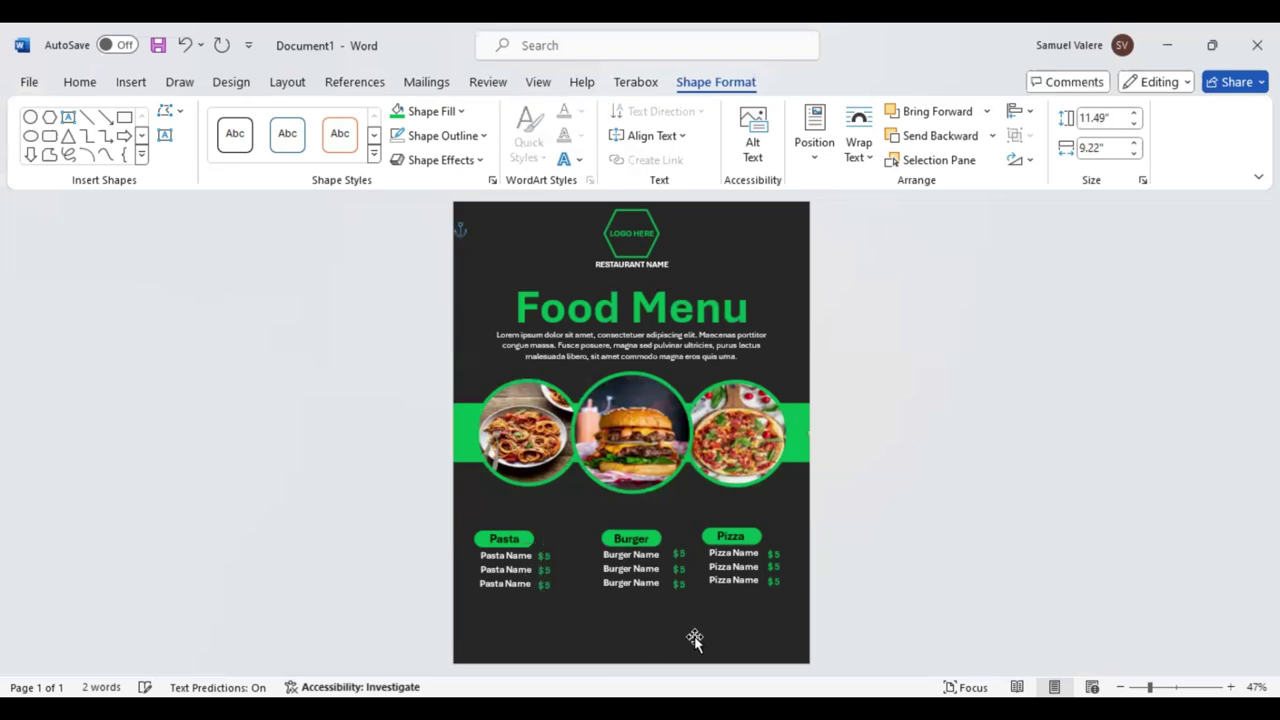
Raise the Pizza prices to align with the Pizza names.
left_click_drag(729, 591, 730, 595)
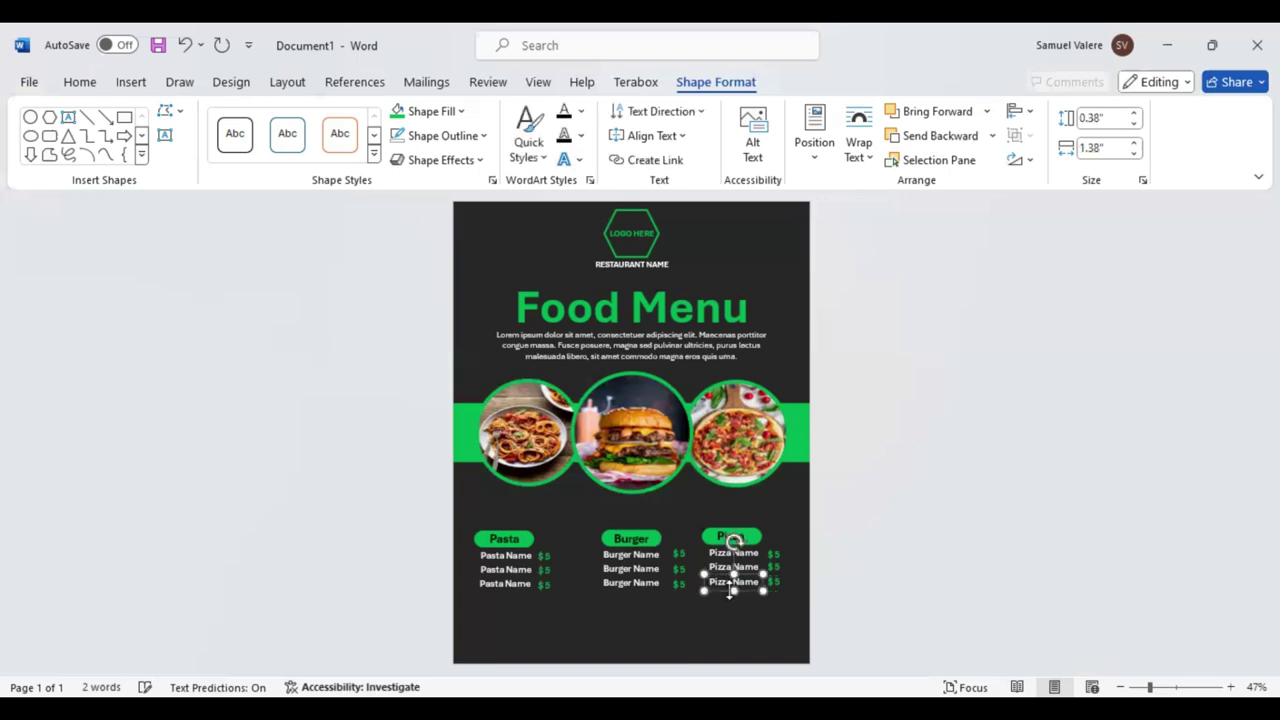
left_click(779, 592)
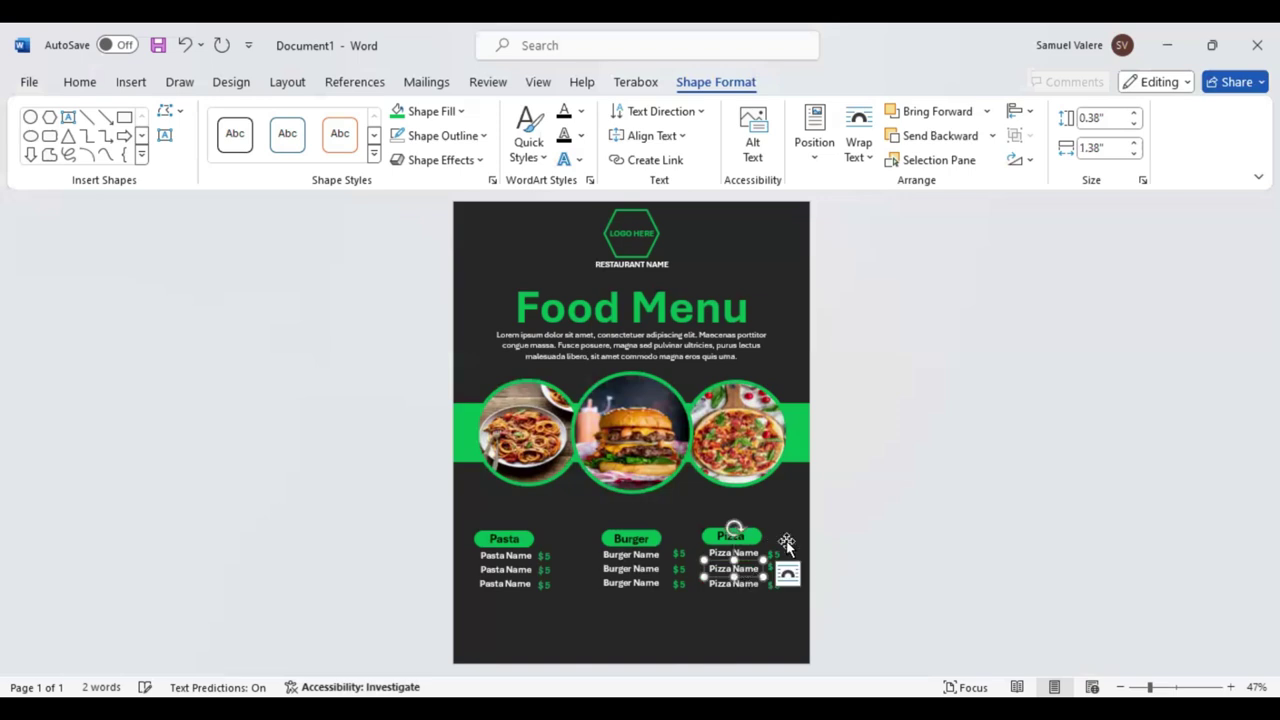
left_click_drag(783, 593, 783, 578)
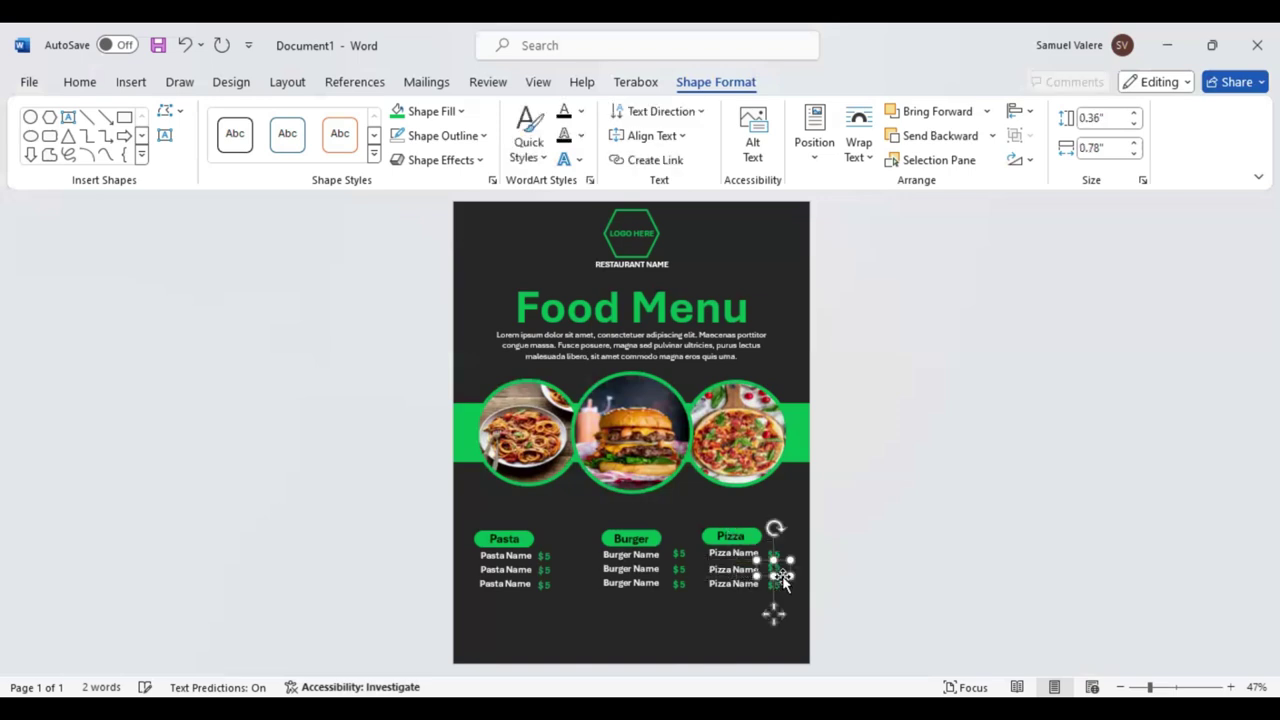
left_click(632, 614)
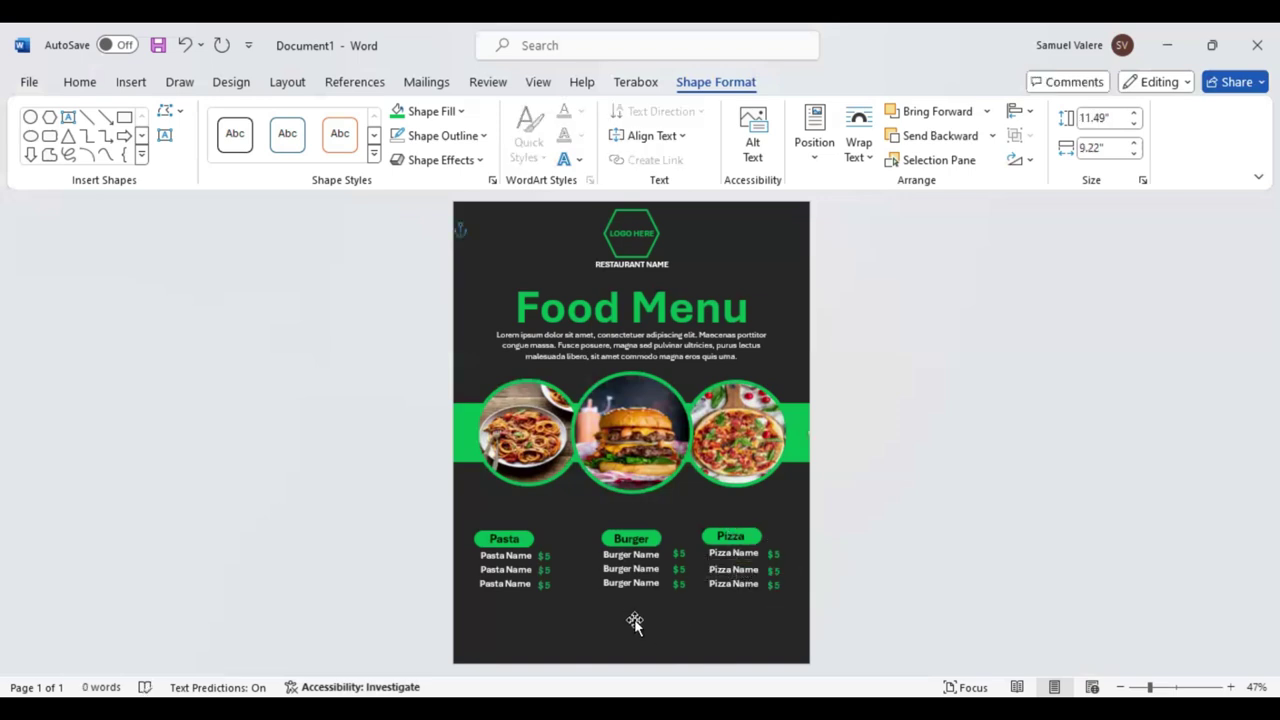
left_click(531, 533)
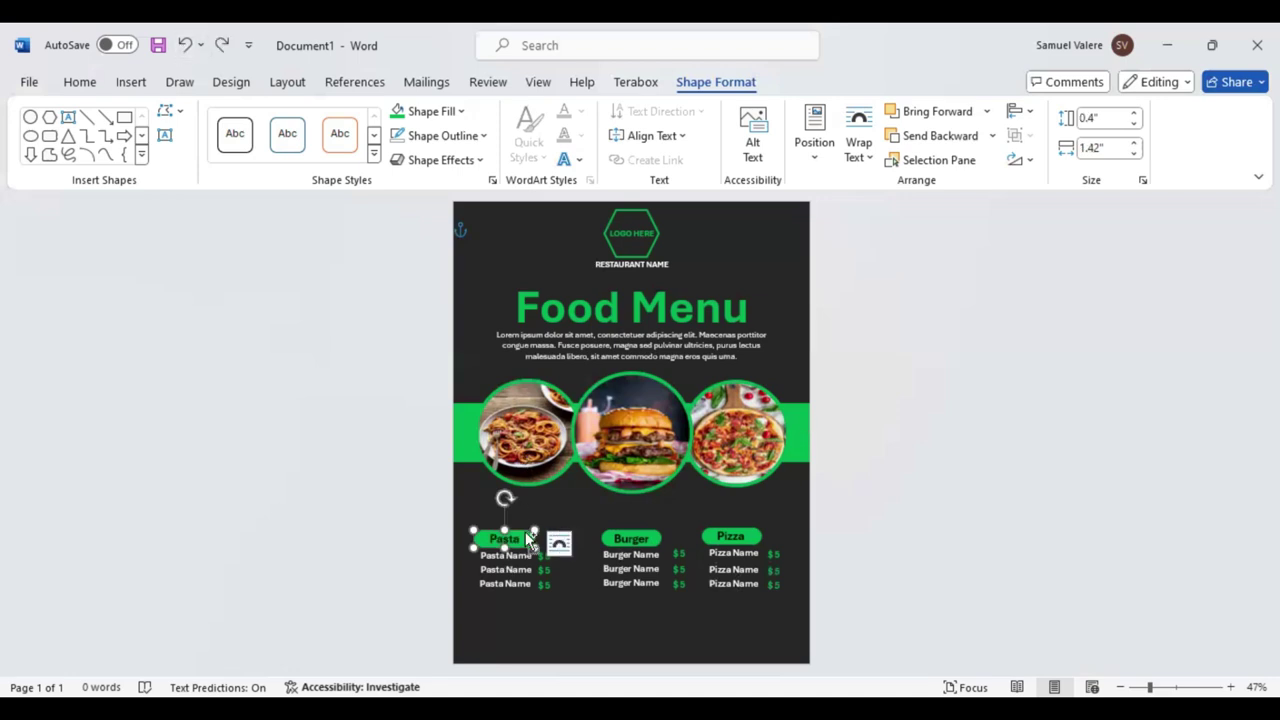
Copy the green Pasta pill, stretch it into a full-width bar at the page bottom, and fill it black.
left_click_drag(524, 535, 563, 523)
left_click_drag(636, 601, 721, 612)
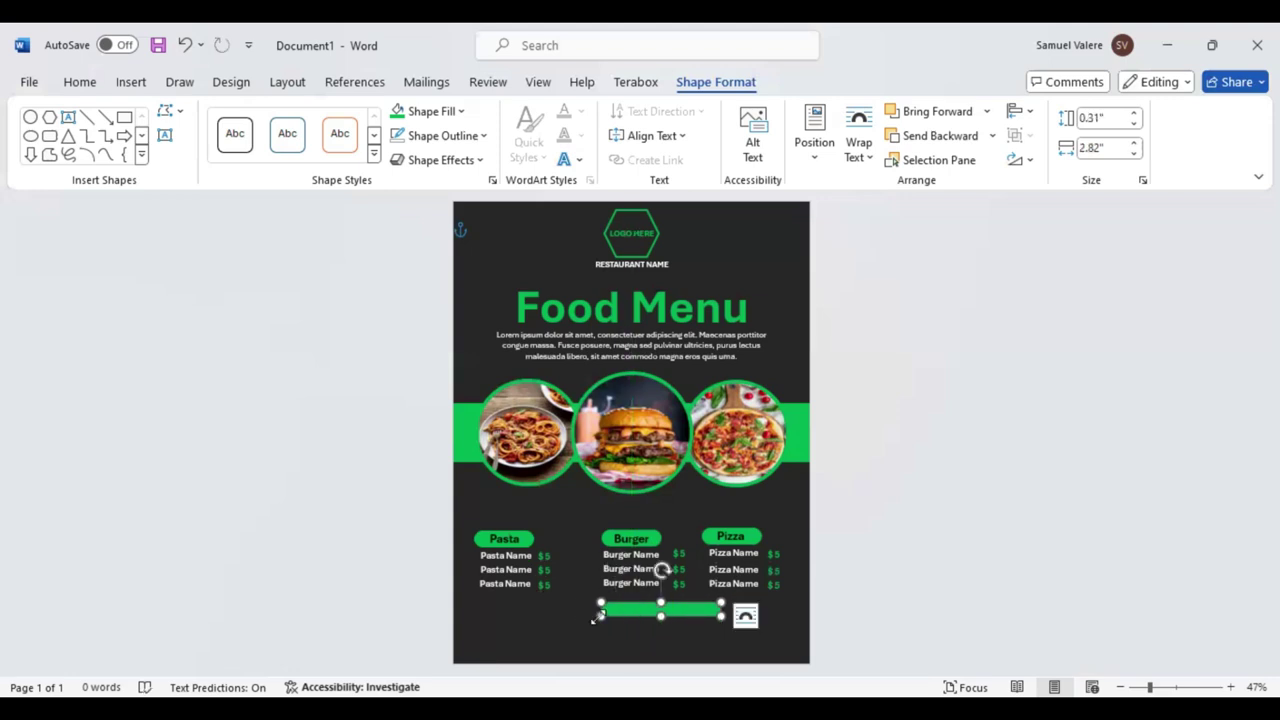
mouse_move(600, 615)
left_mouse_down()
mouse_move(493, 648)
mouse_move(471, 650)
mouse_move(495, 632)
mouse_move(453, 633)
left_mouse_up()
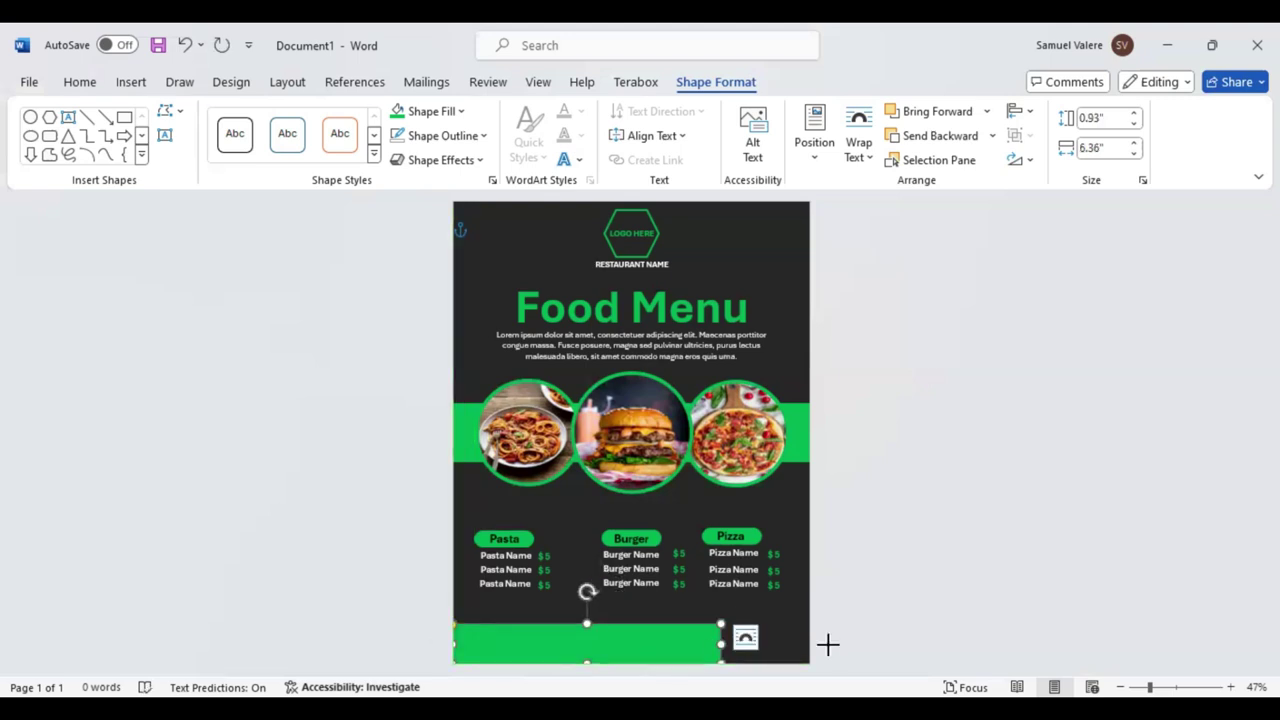
left_click_drag(721, 643, 811, 647)
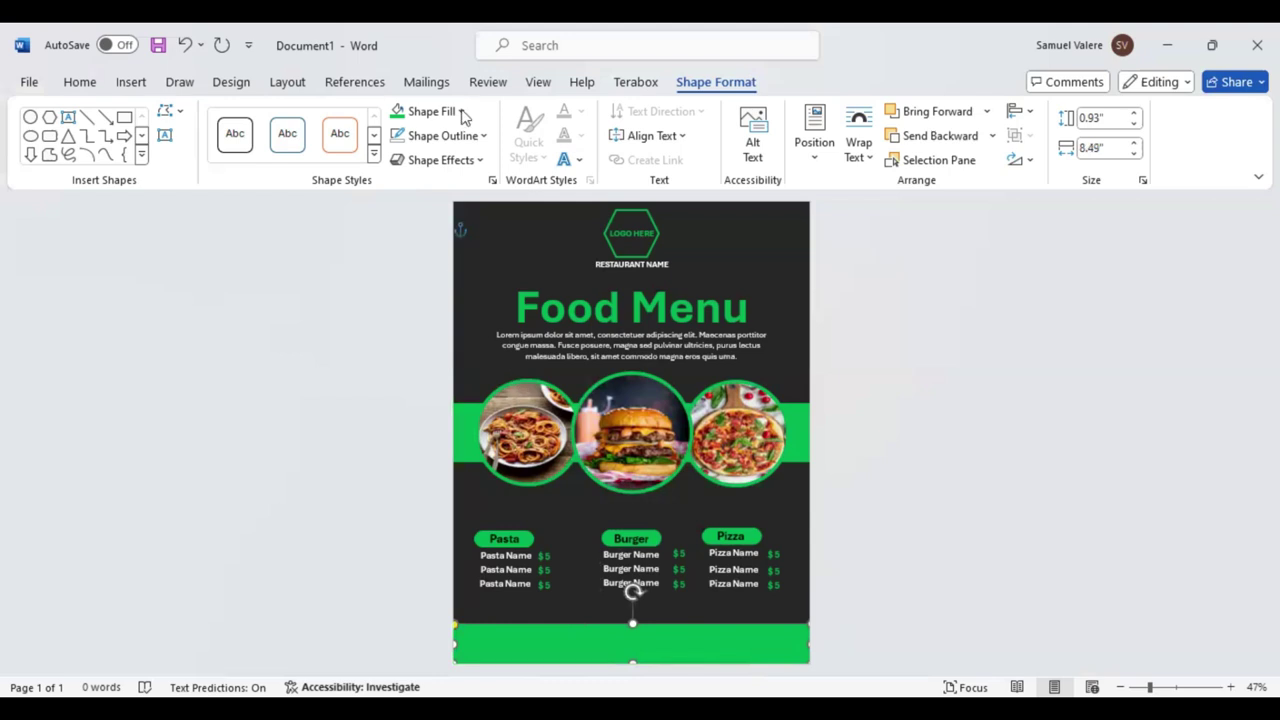
left_click(663, 636)
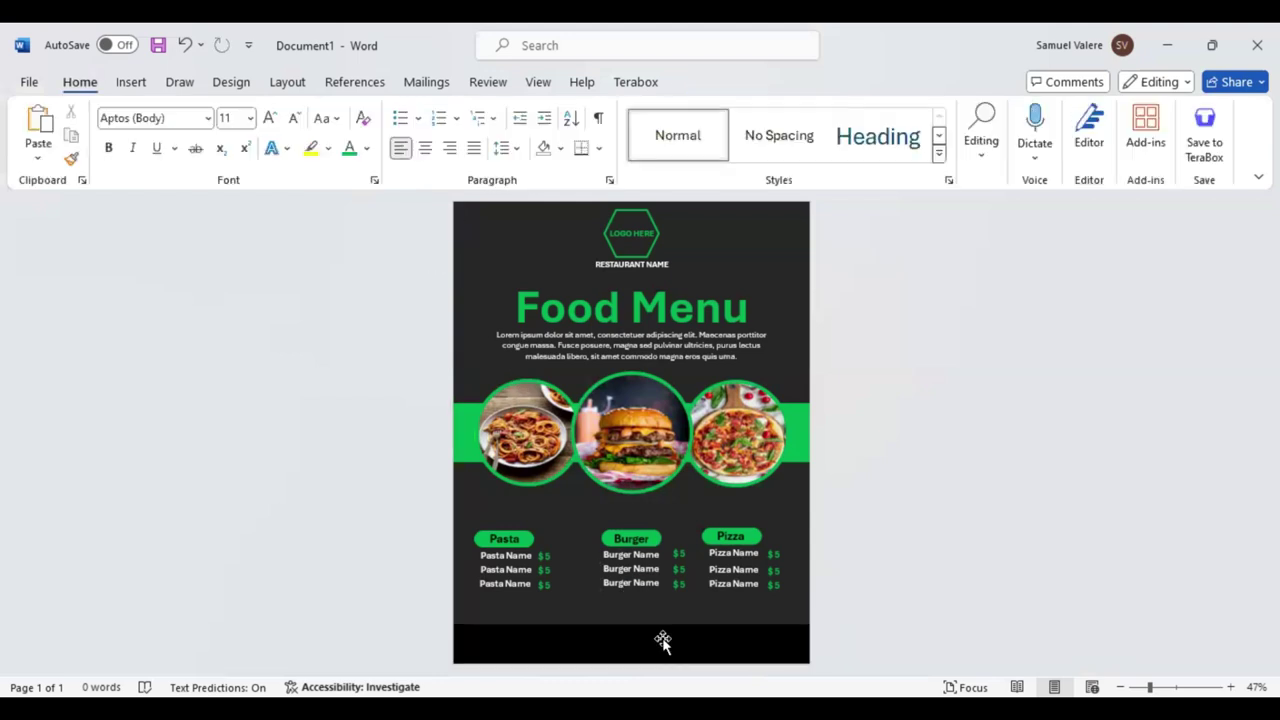
left_click(634, 623)
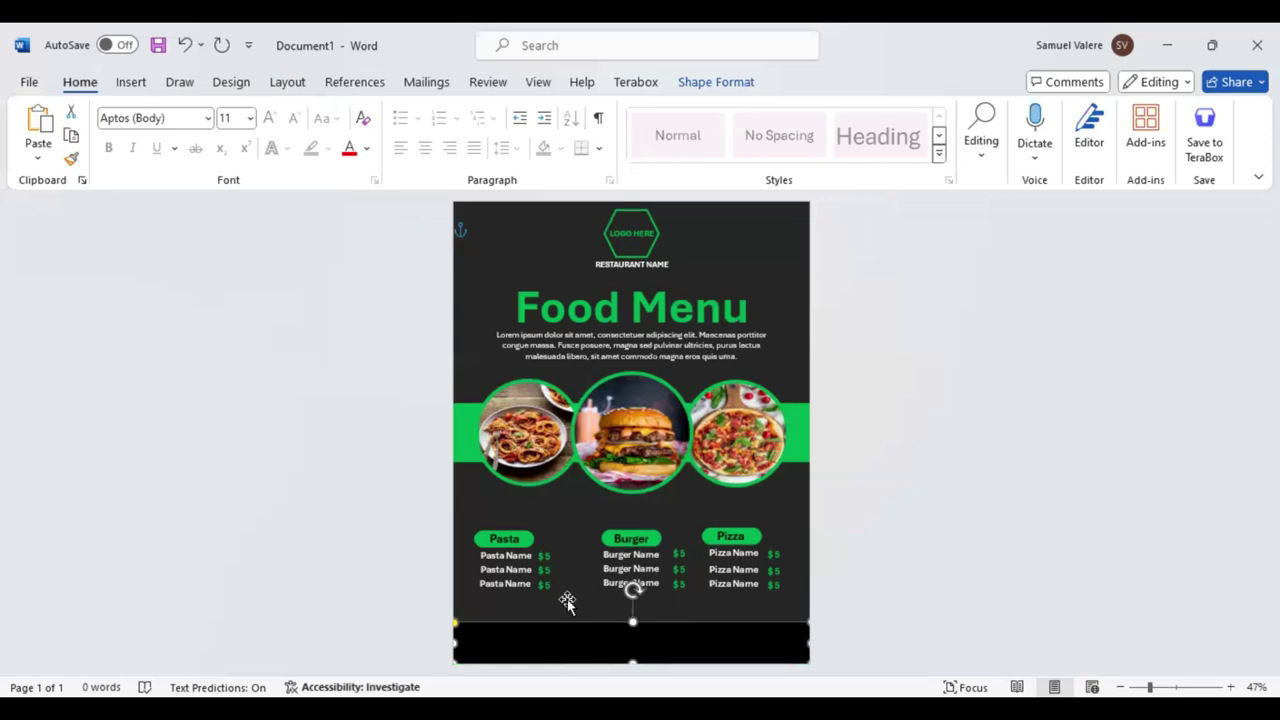
Copy a Pasta Name box into the footer's left side as the phone number line.
left_click(517, 593)
left_click_drag(517, 593, 516, 651)
right_click(516, 651)
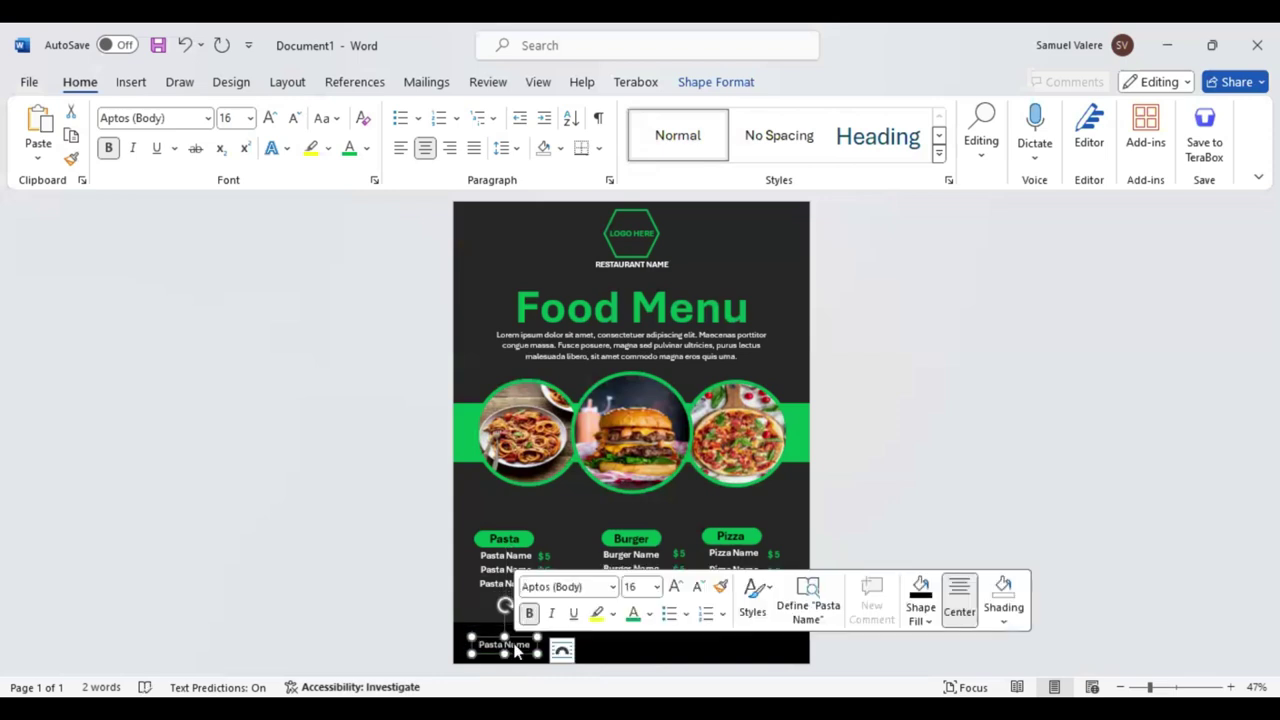
key("Delete")
type("+123 456")
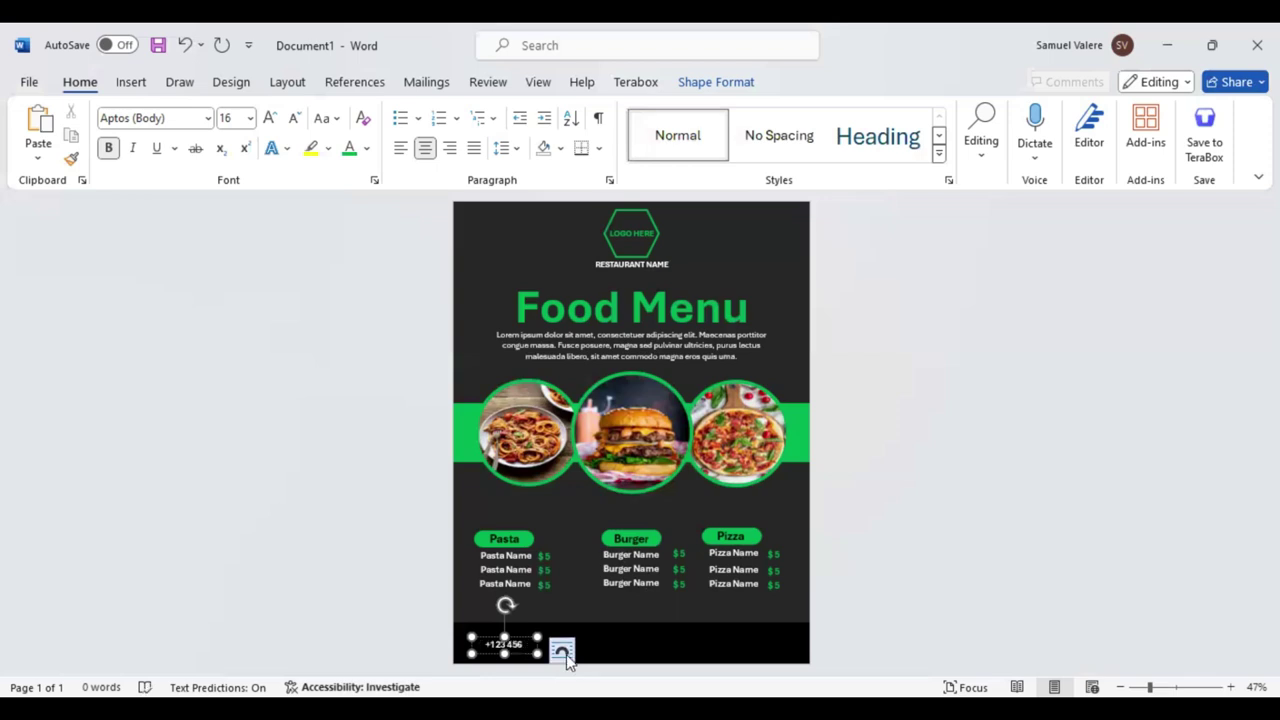
left_click_drag(537, 651, 568, 650)
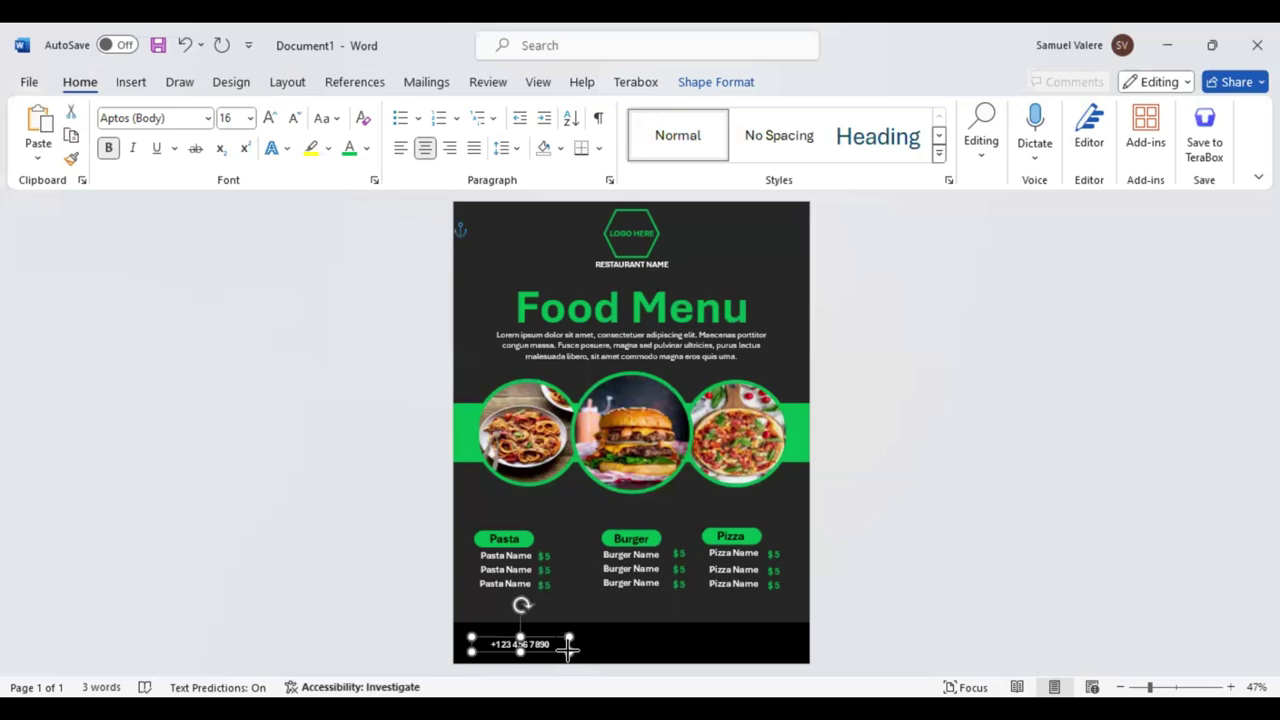
triple_click(552, 650)
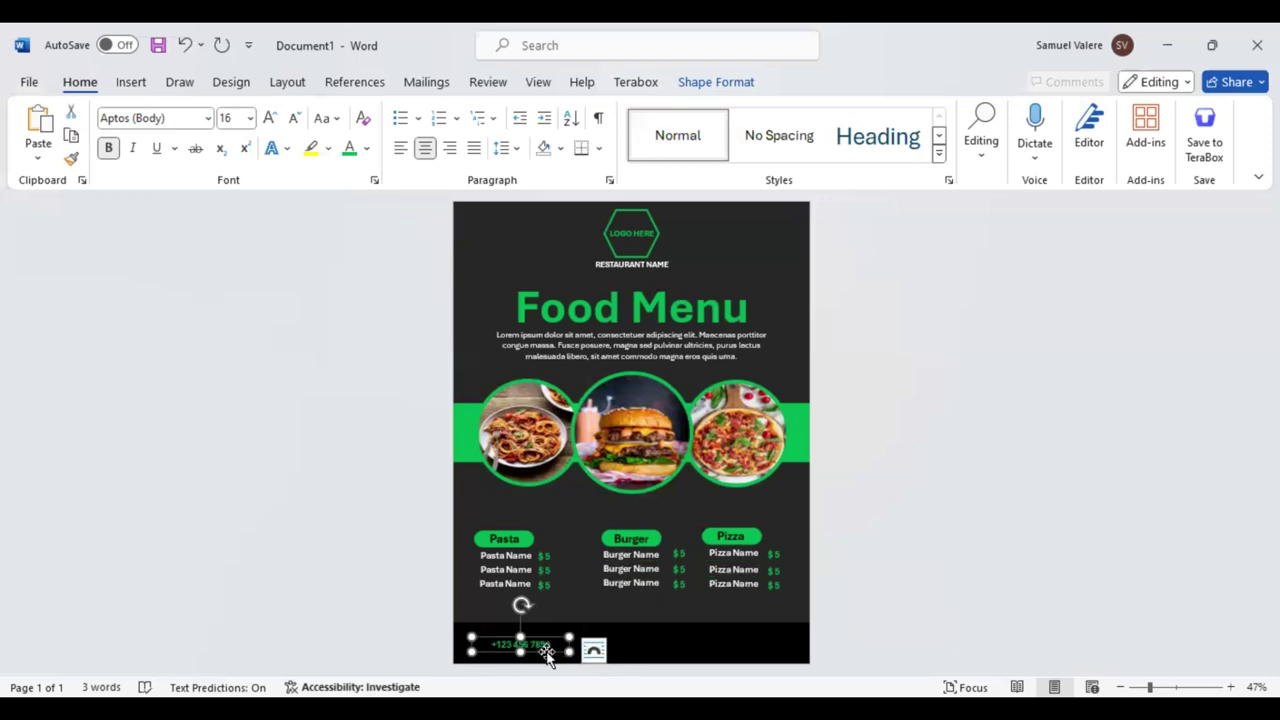
key("ctrl+v")
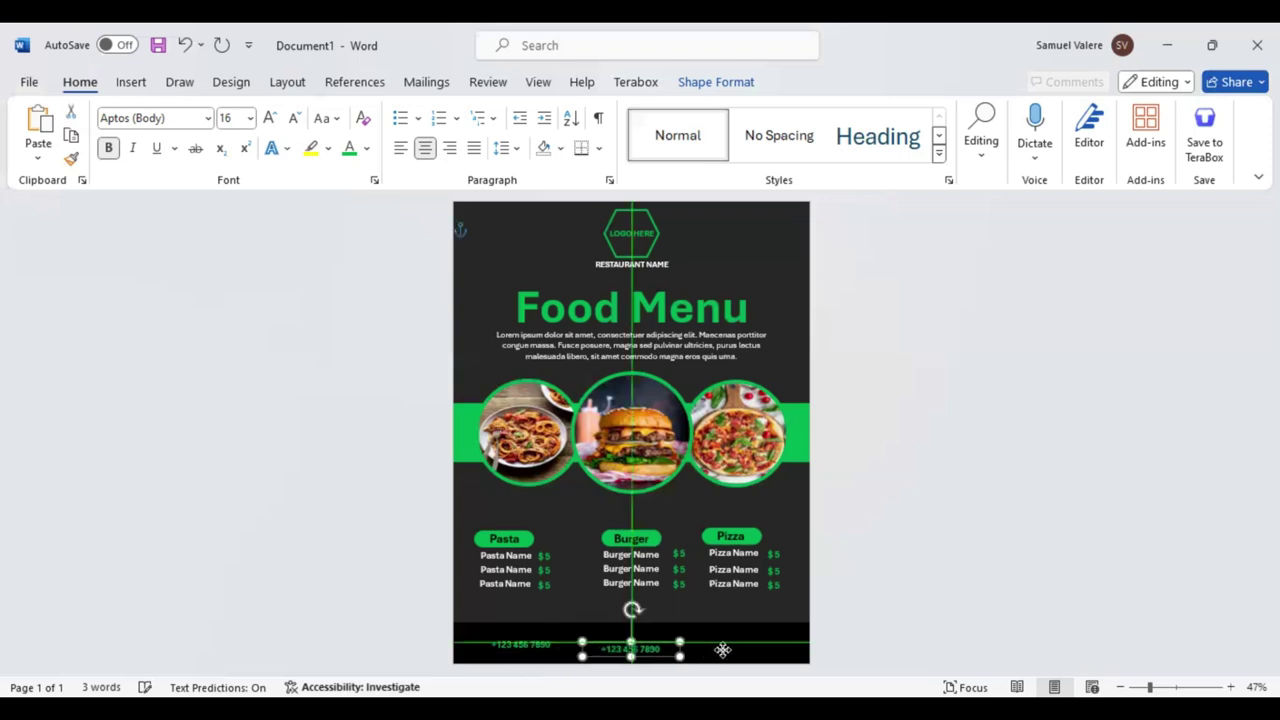
mouse_move(653, 650)
left_mouse_down()
mouse_move(725, 655)
mouse_move(722, 645)
left_mouse_up()
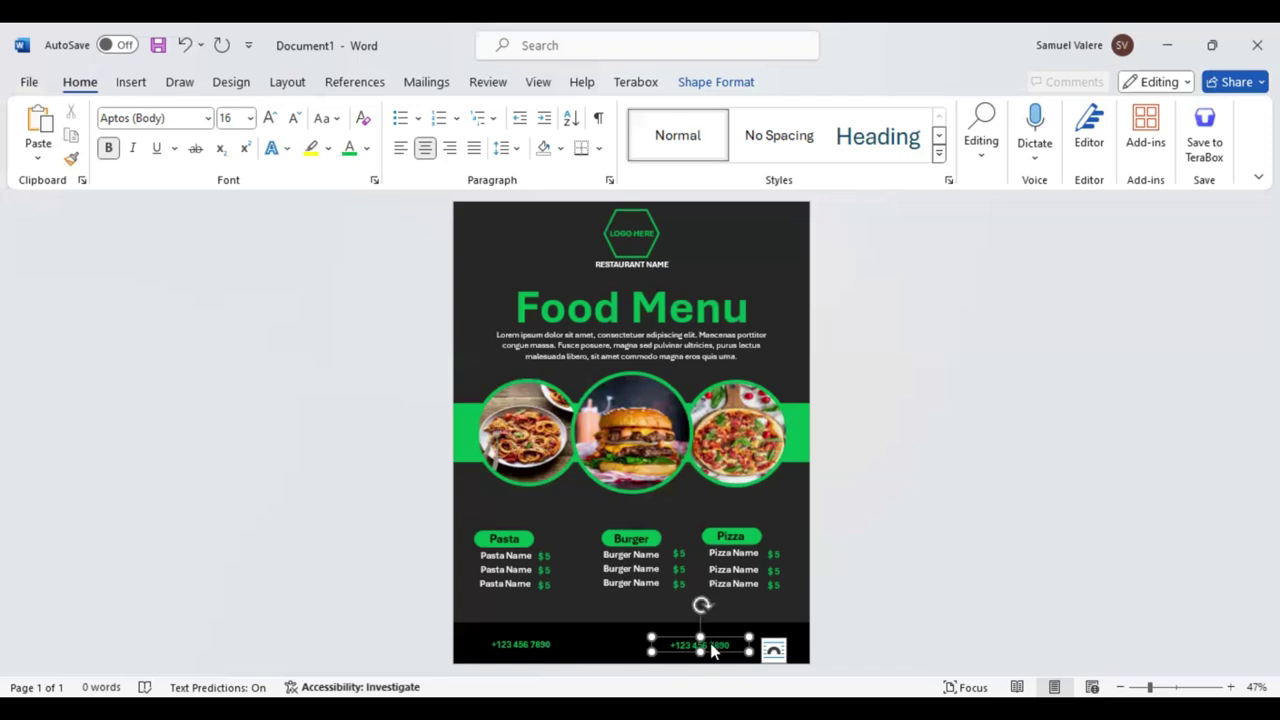
key("ctrl+a")
key("BackSpace")
type("com")
left_click_drag(726, 654, 777, 652)
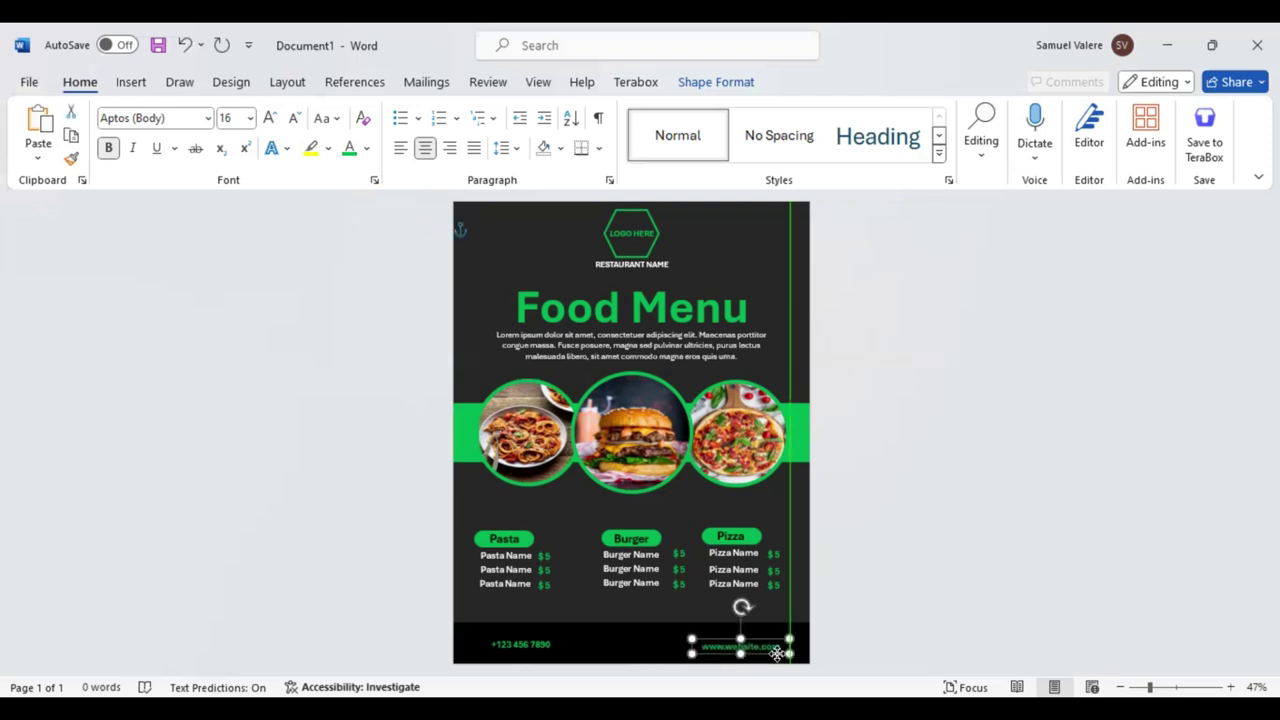
Insert the Phone_Icon and Website_Icon pictures from the Downloads\Icons folder.
left_click(863, 583)
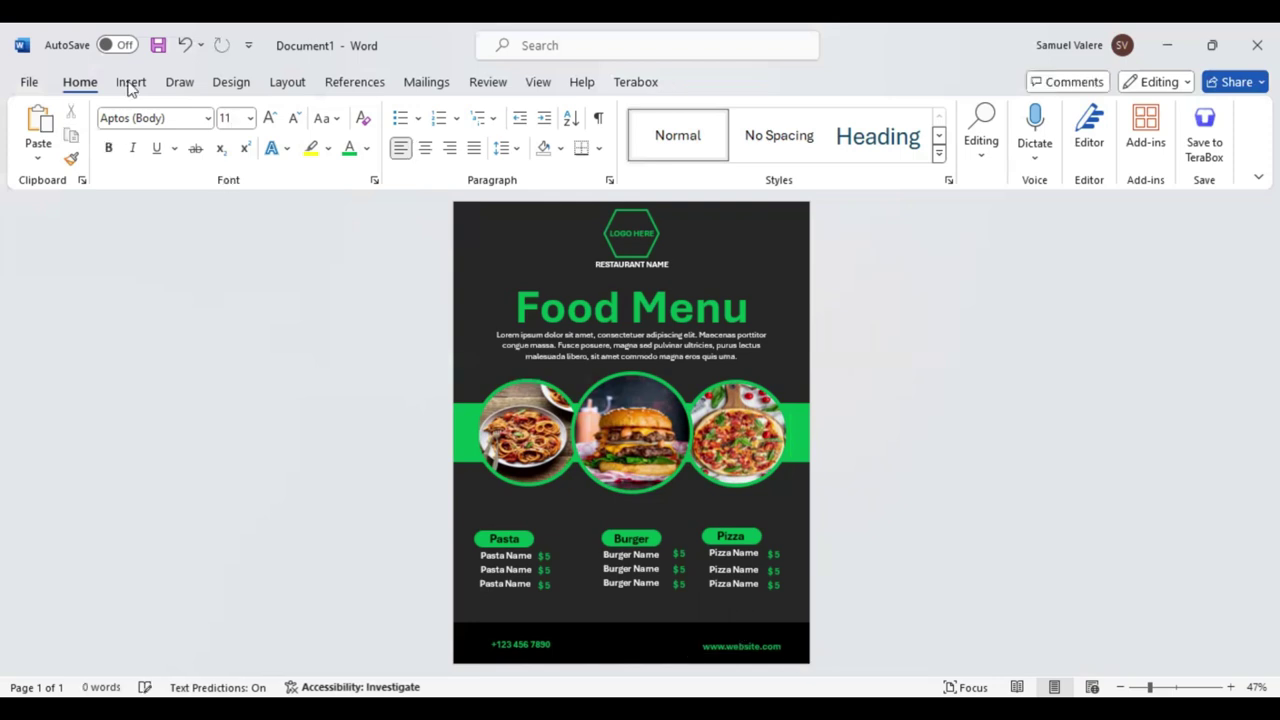
left_click(131, 82)
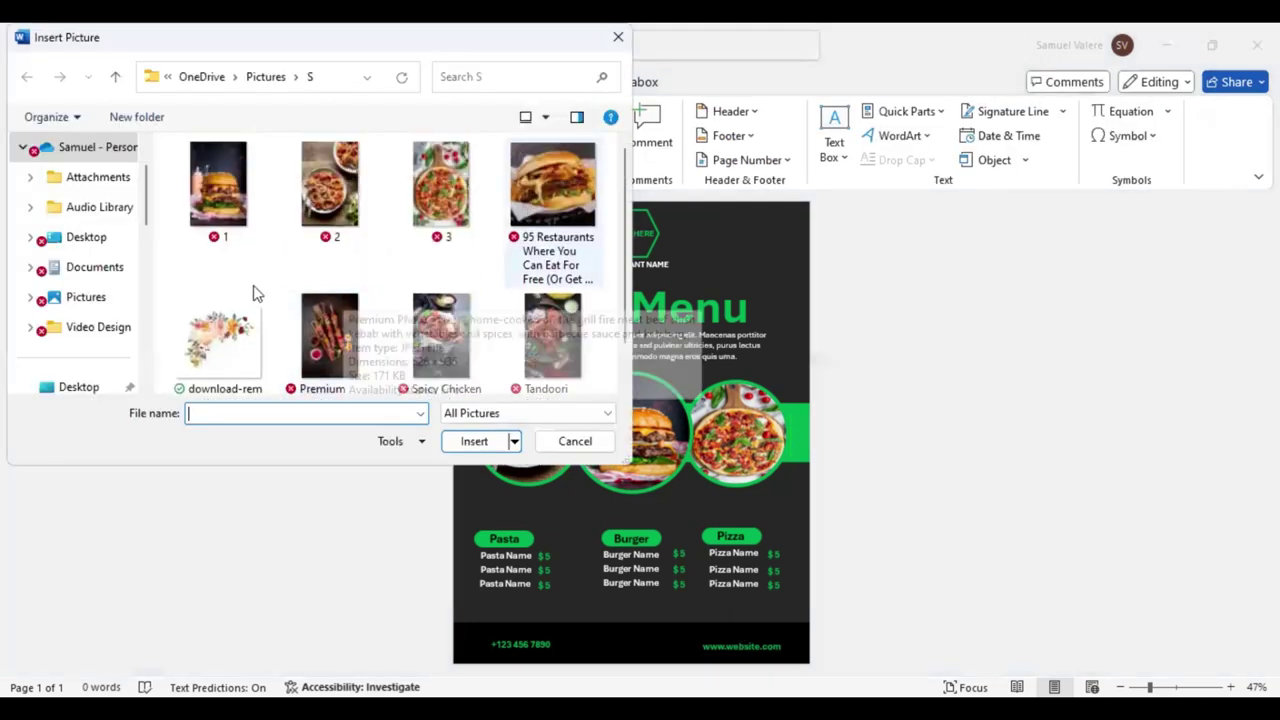
scroll(90, 265, "down", 5)
scroll(77, 269, "down", 3)
left_click(85, 268)
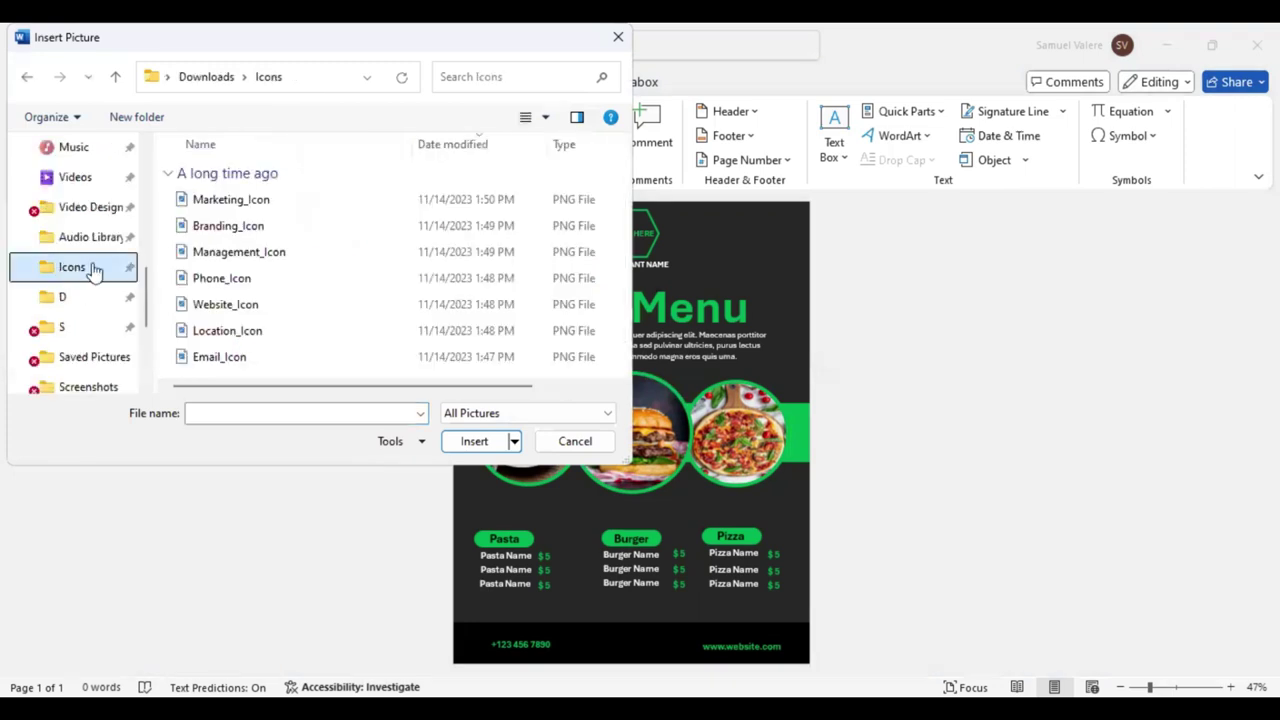
left_click(253, 290, "shift")
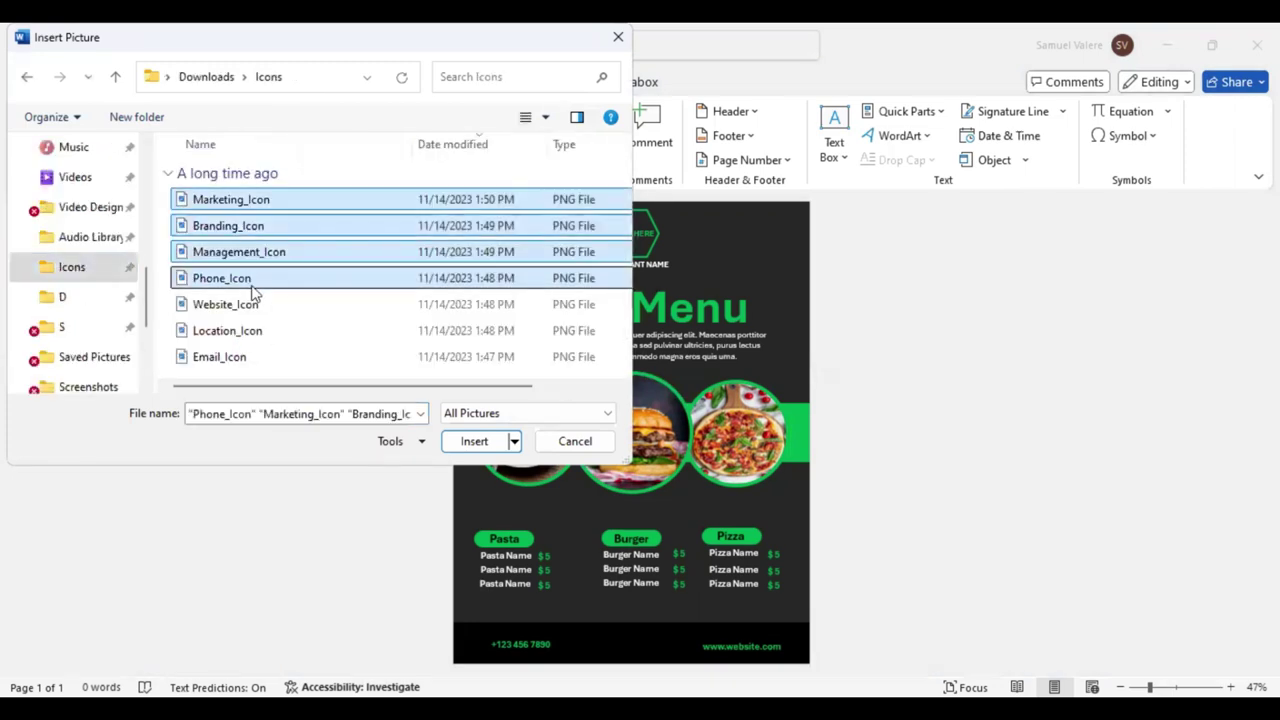
left_click(249, 304)
left_click(243, 280, "ctrl")
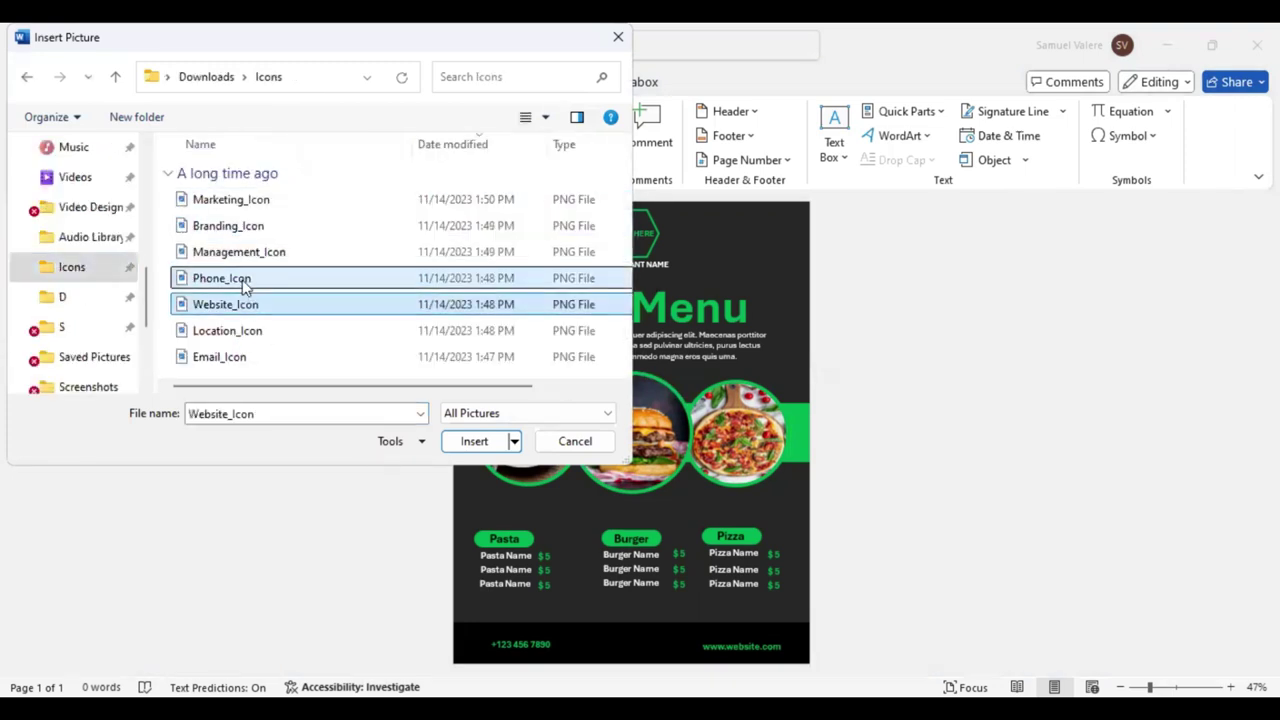
left_click(473, 443)
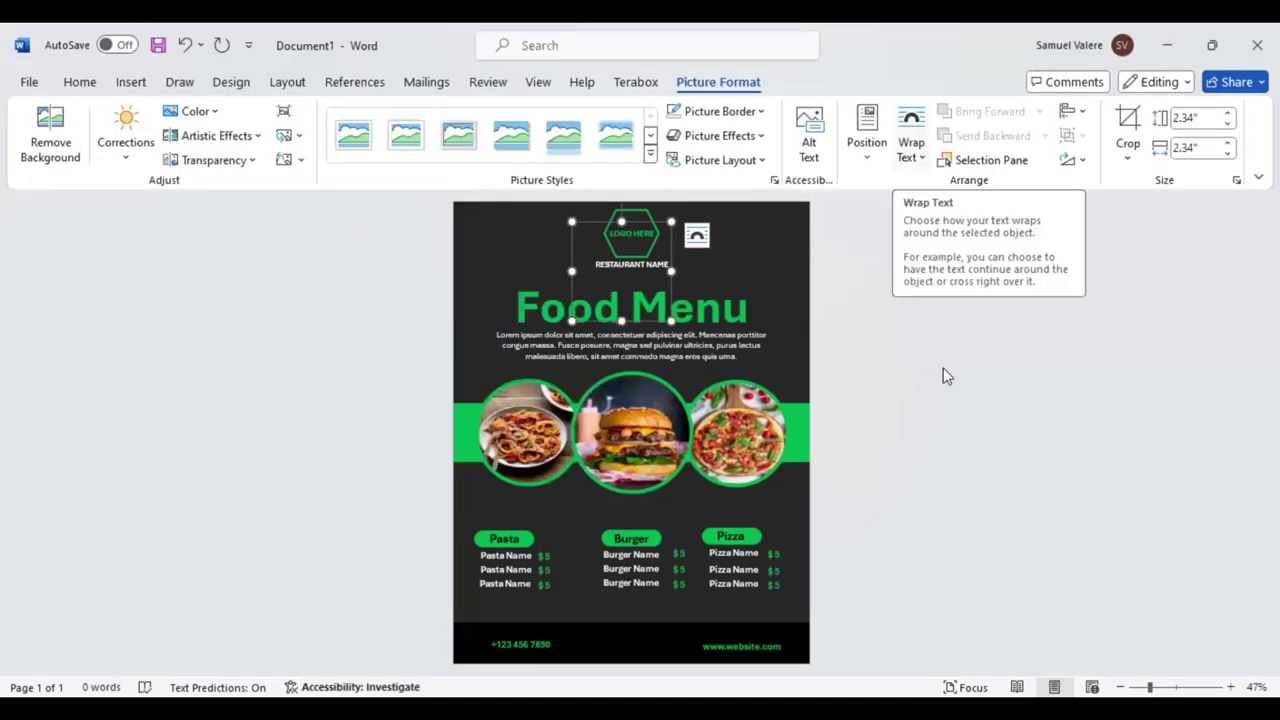
Recolour the globe icon Green, Accent color 6 Light and move it into the footer beside the website text.
left_click(195, 111)
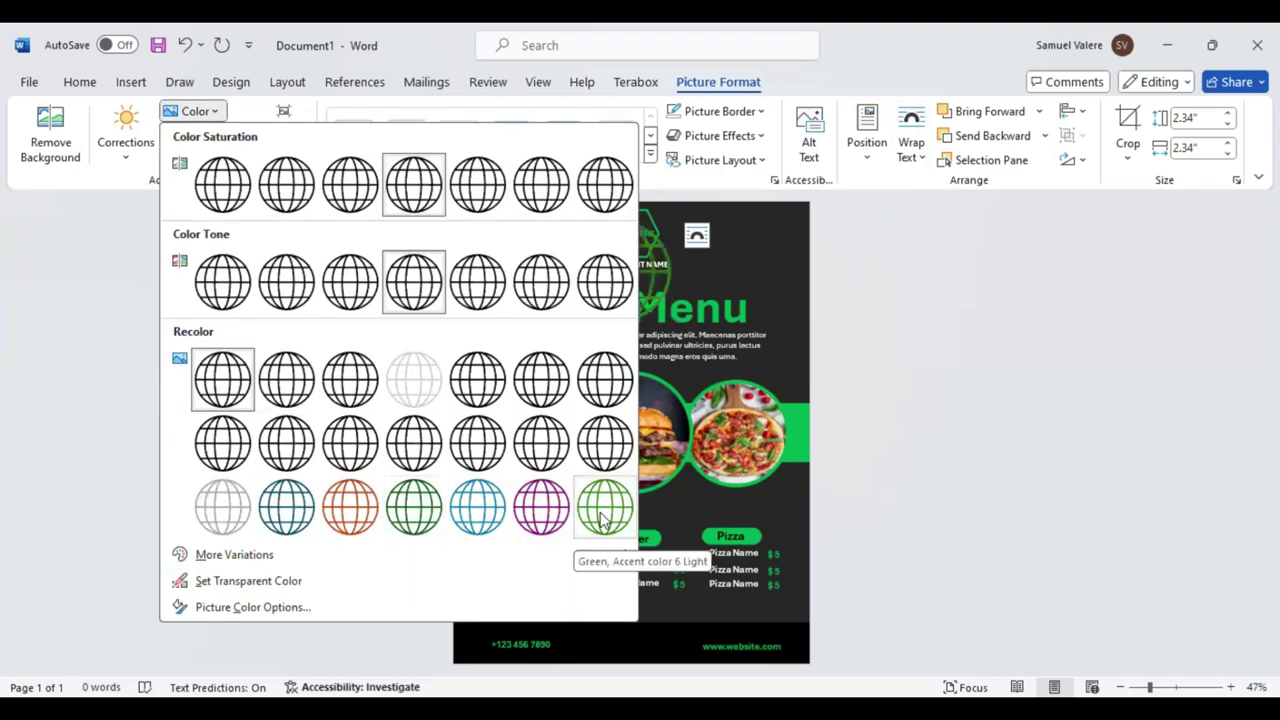
left_click(590, 227)
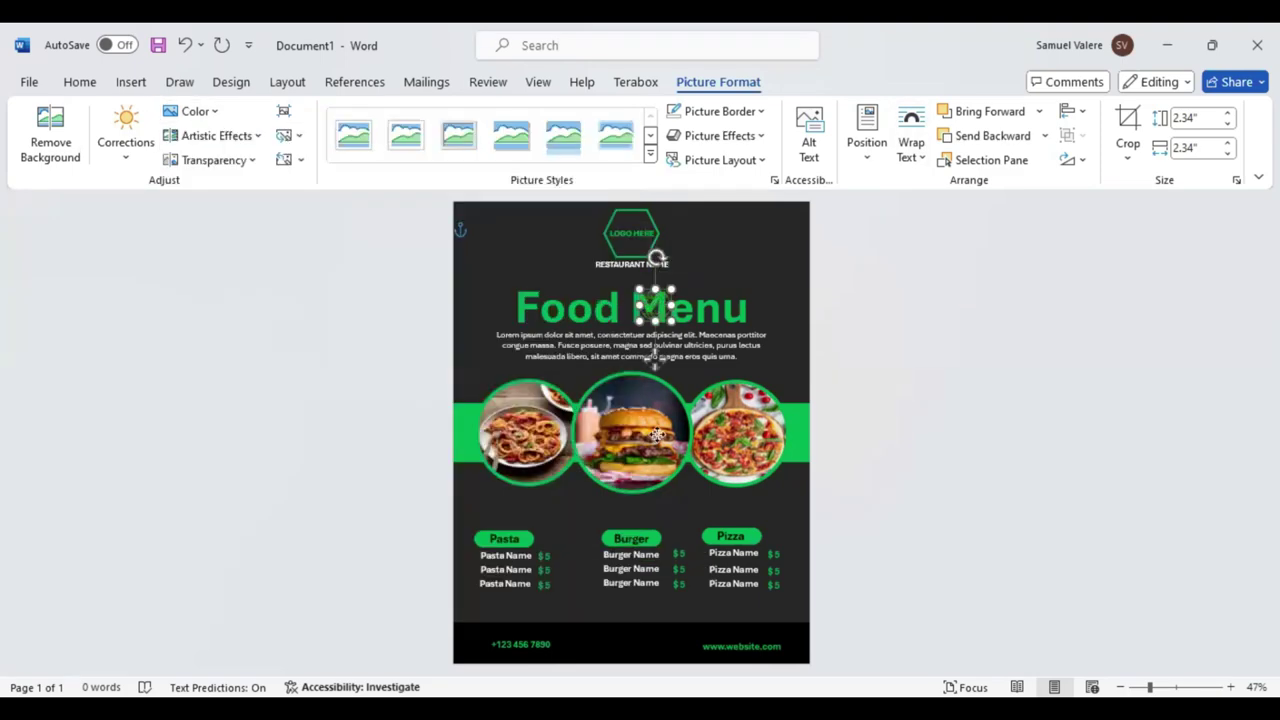
mouse_move(655, 287)
left_mouse_down()
mouse_move(678, 643)
mouse_move(677, 627)
left_mouse_up()
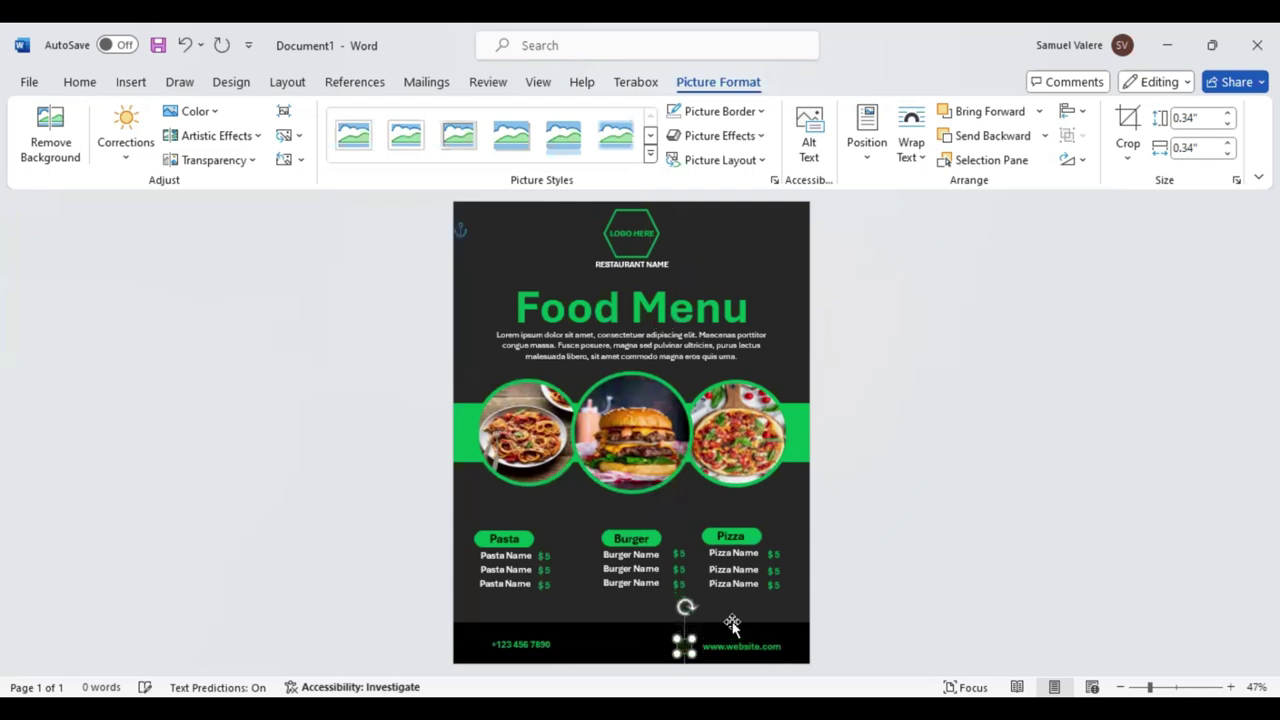
key("Right")
key("Right")
left_click_drag(688, 638, 691, 638)
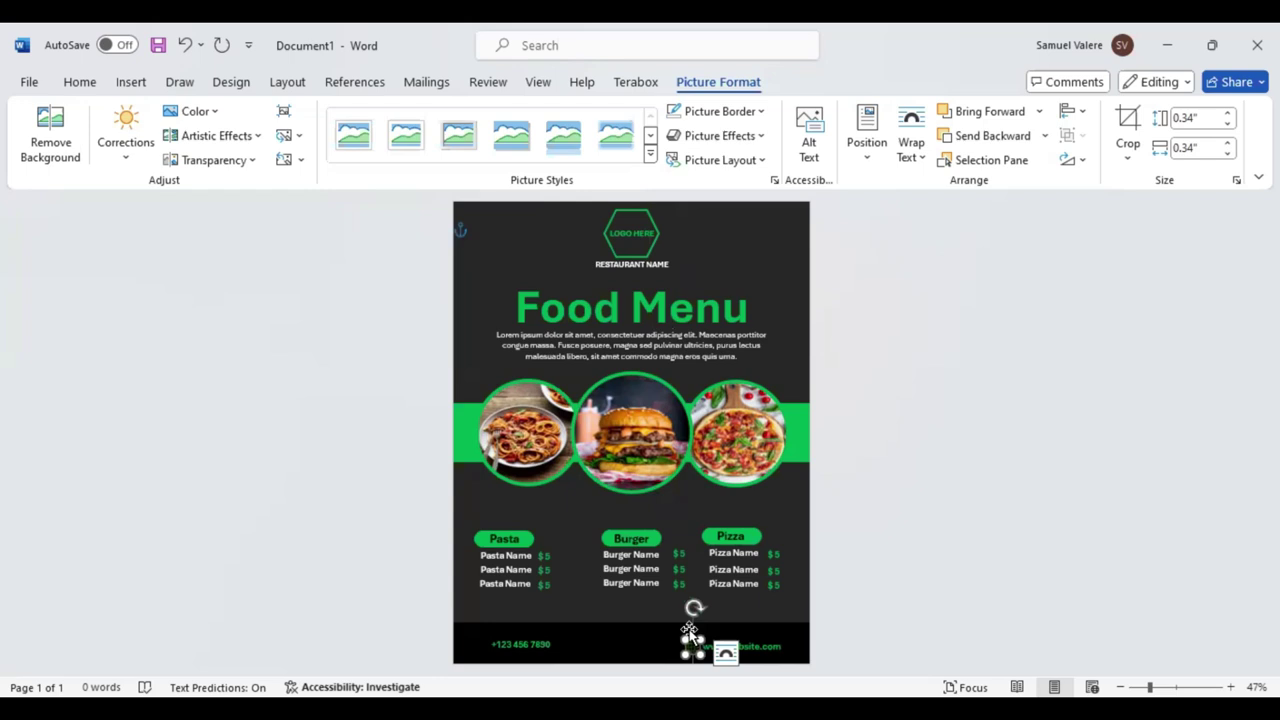
left_click(987, 160)
scroll(1110, 400, "down", 5)
Recolour the Picture 10 phone icon light green and shrink it beside the footer phone number.
scroll(1110, 403, "down", 2)
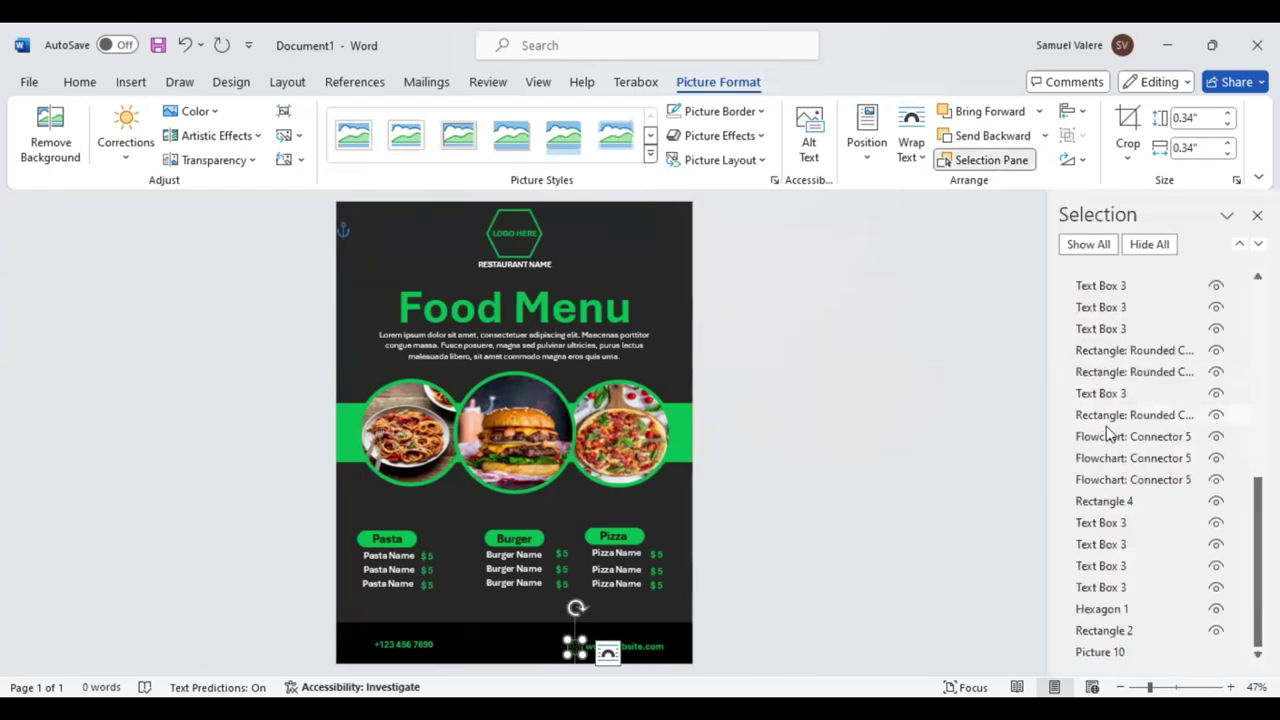
left_click(918, 160)
left_click(975, 195)
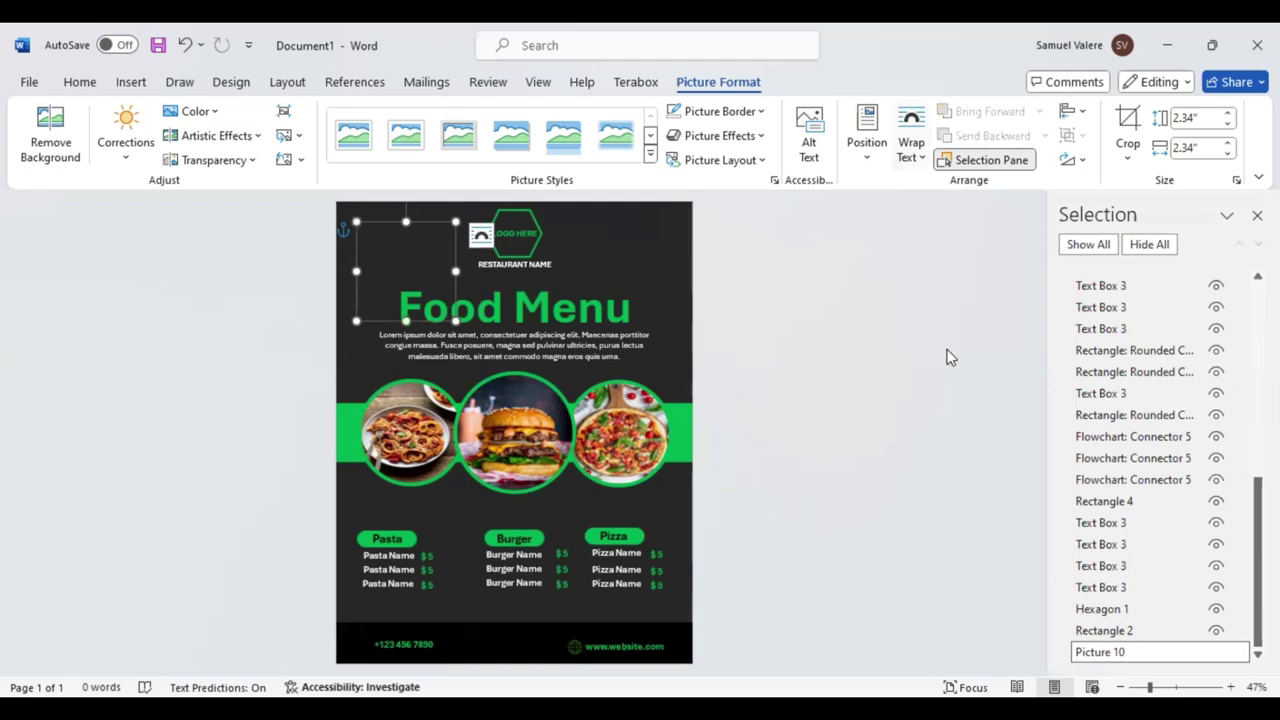
left_click(216, 113)
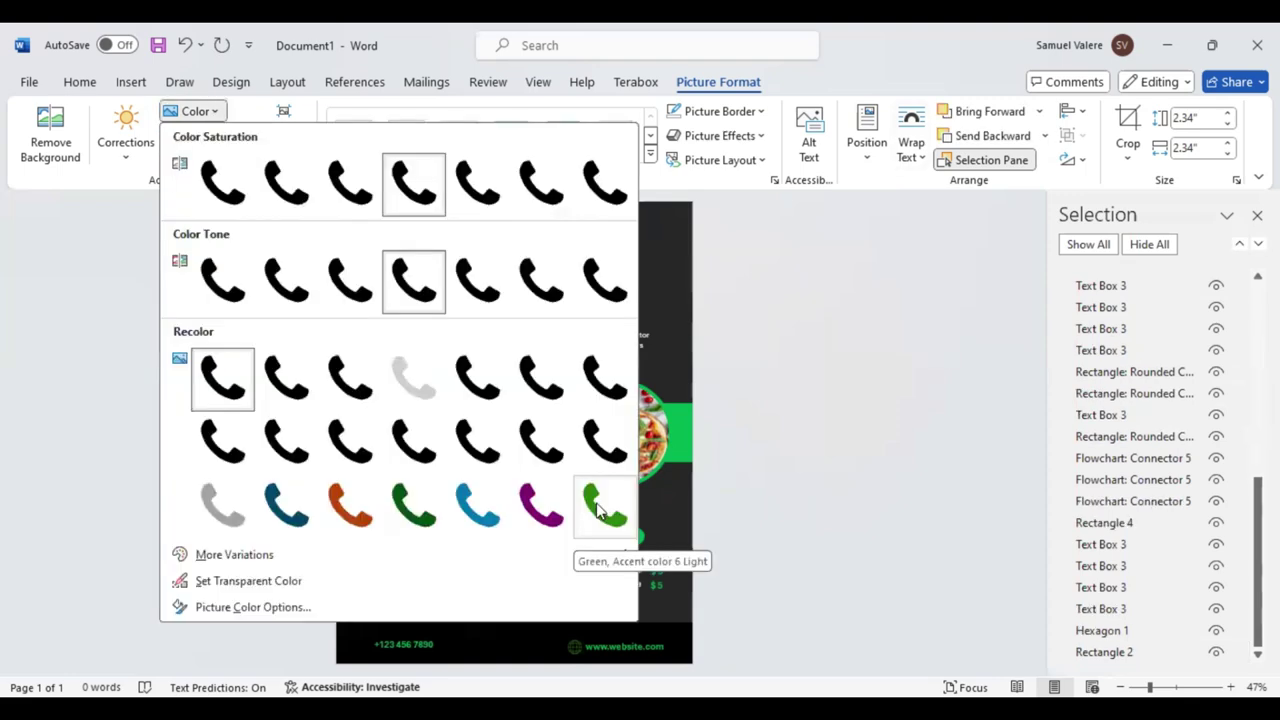
left_click(380, 251)
left_click_drag(428, 277, 443, 336)
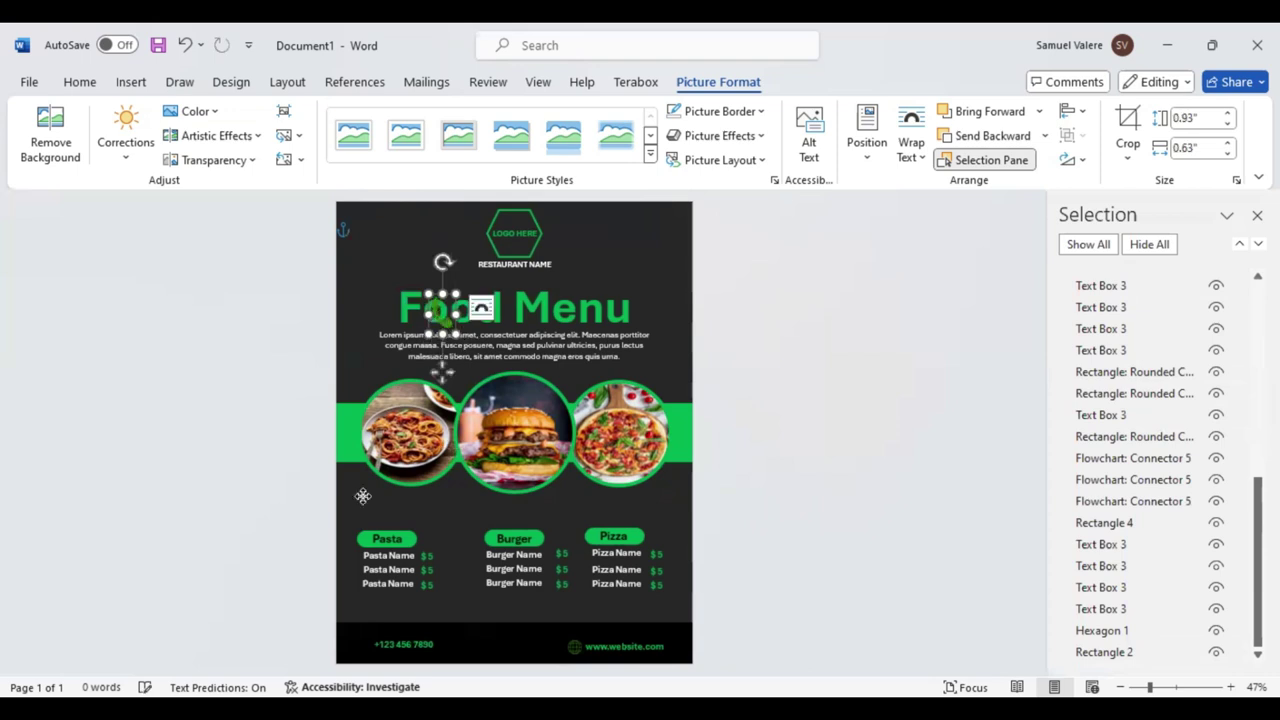
left_click_drag(363, 496, 366, 626)
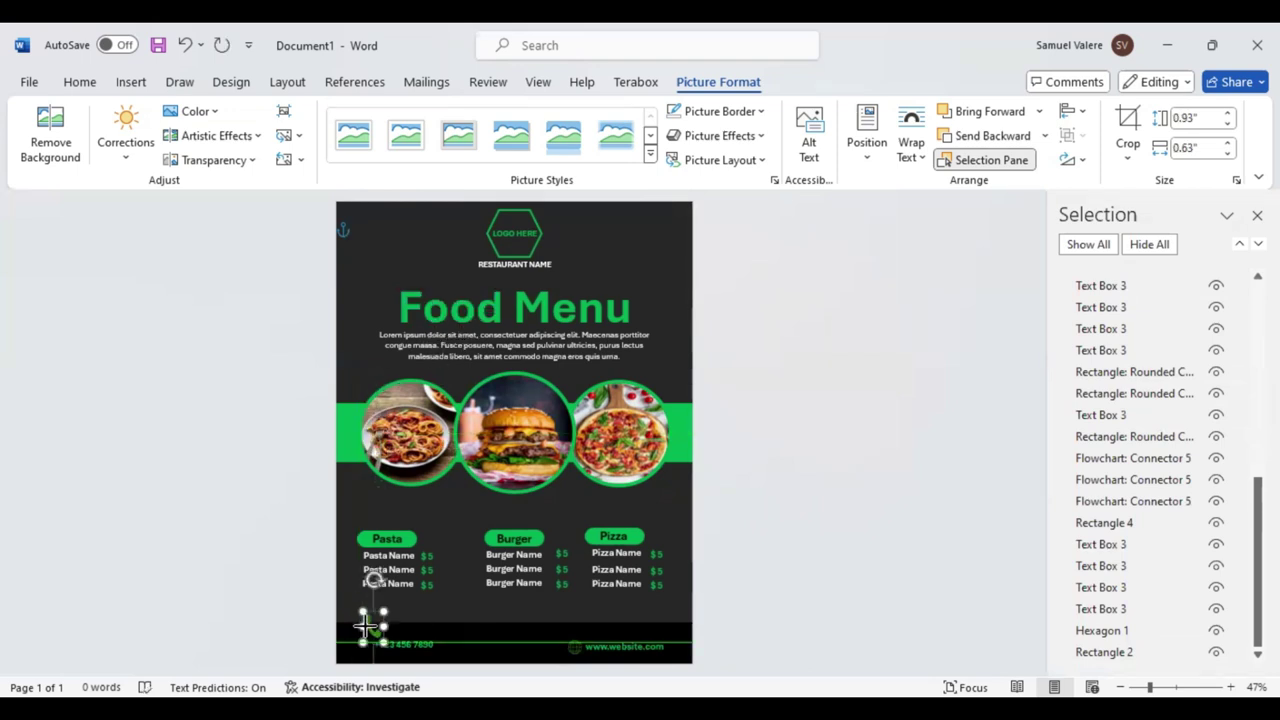
mouse_move(364, 641)
left_mouse_down()
mouse_move(389, 654)
mouse_move(371, 651)
left_mouse_up()
Nudge the footer globe icon slightly left and close the Selection Pane.
left_click(431, 652)
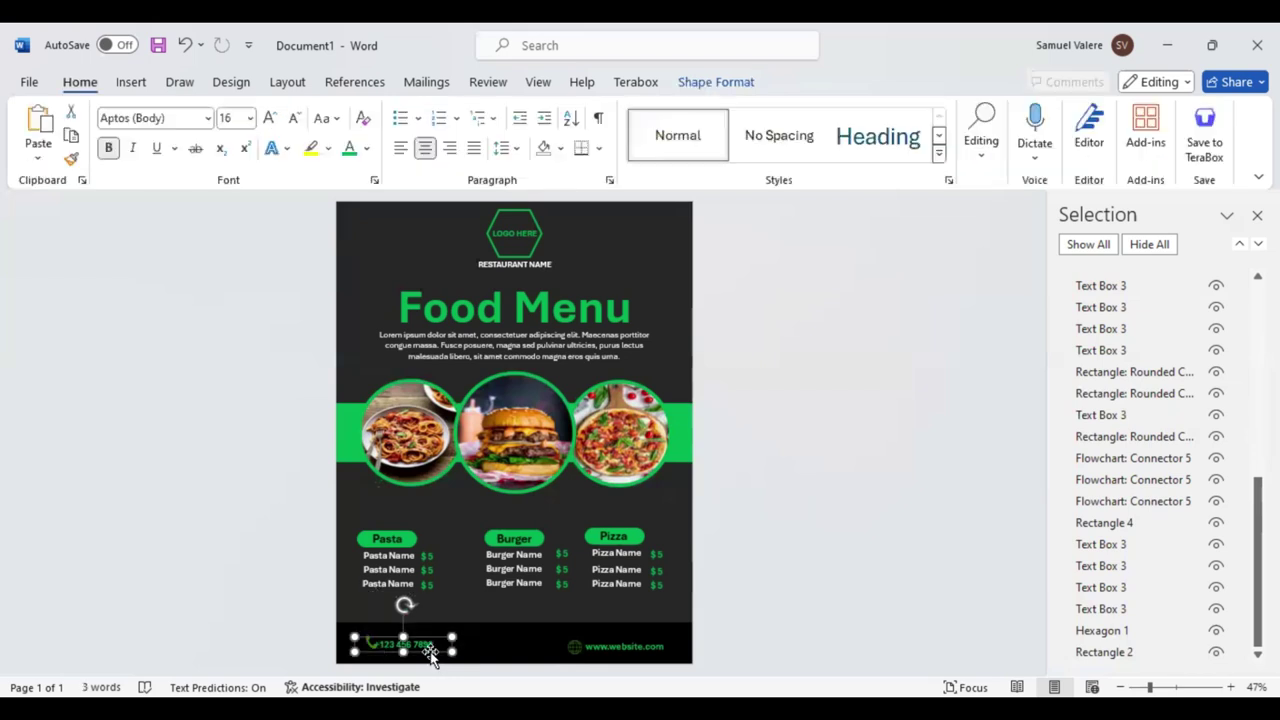
left_click(573, 647)
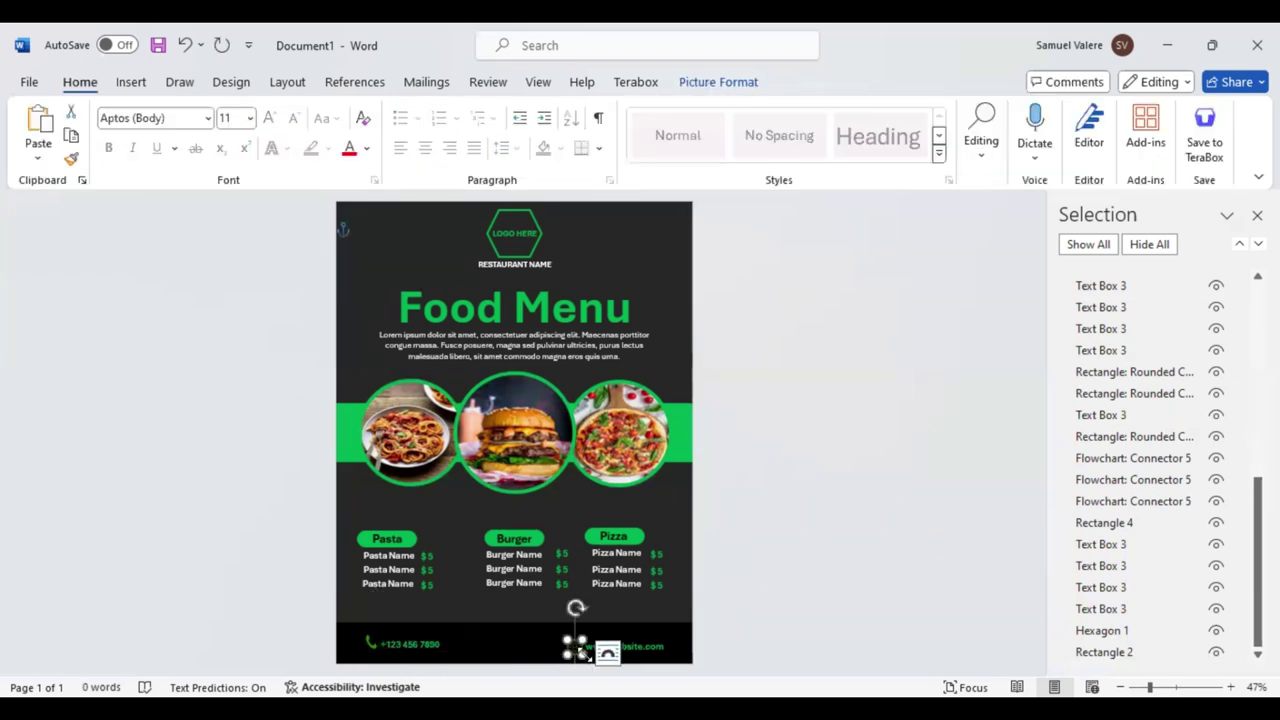
left_click_drag(583, 652, 581, 652)
left_click(710, 626)
left_click(572, 643)
left_click(780, 597)
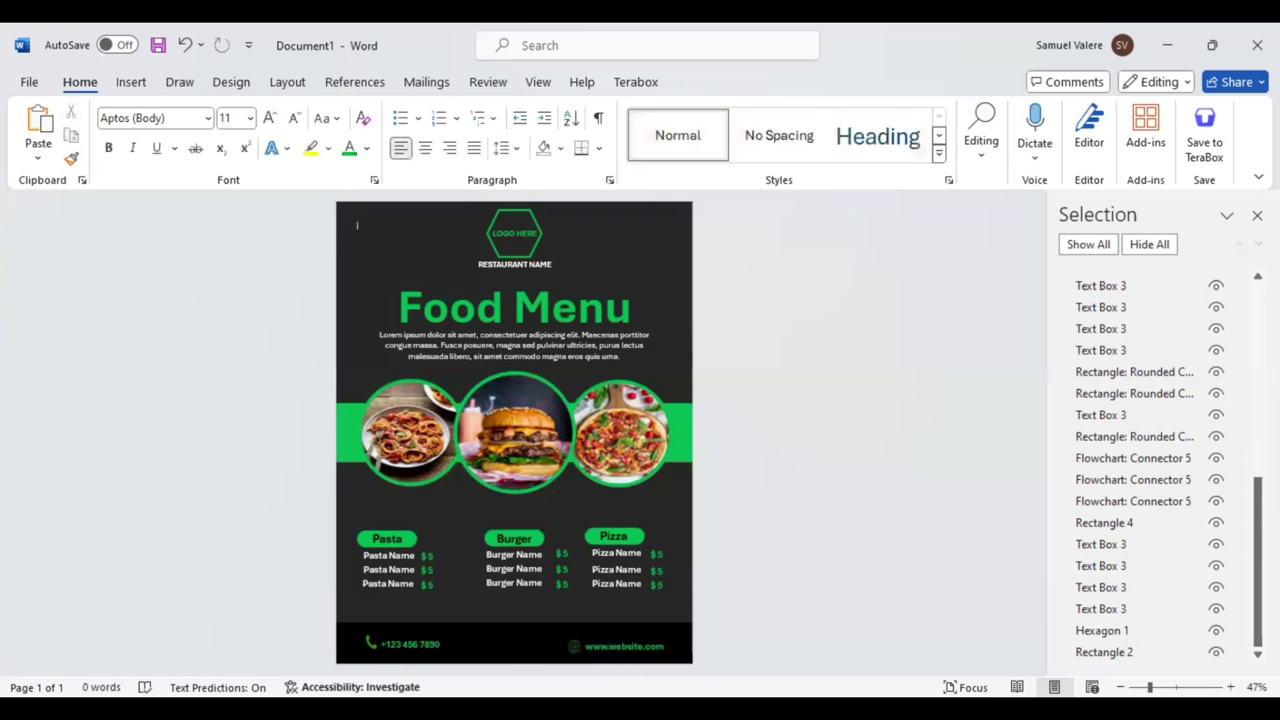
left_click(1257, 215)
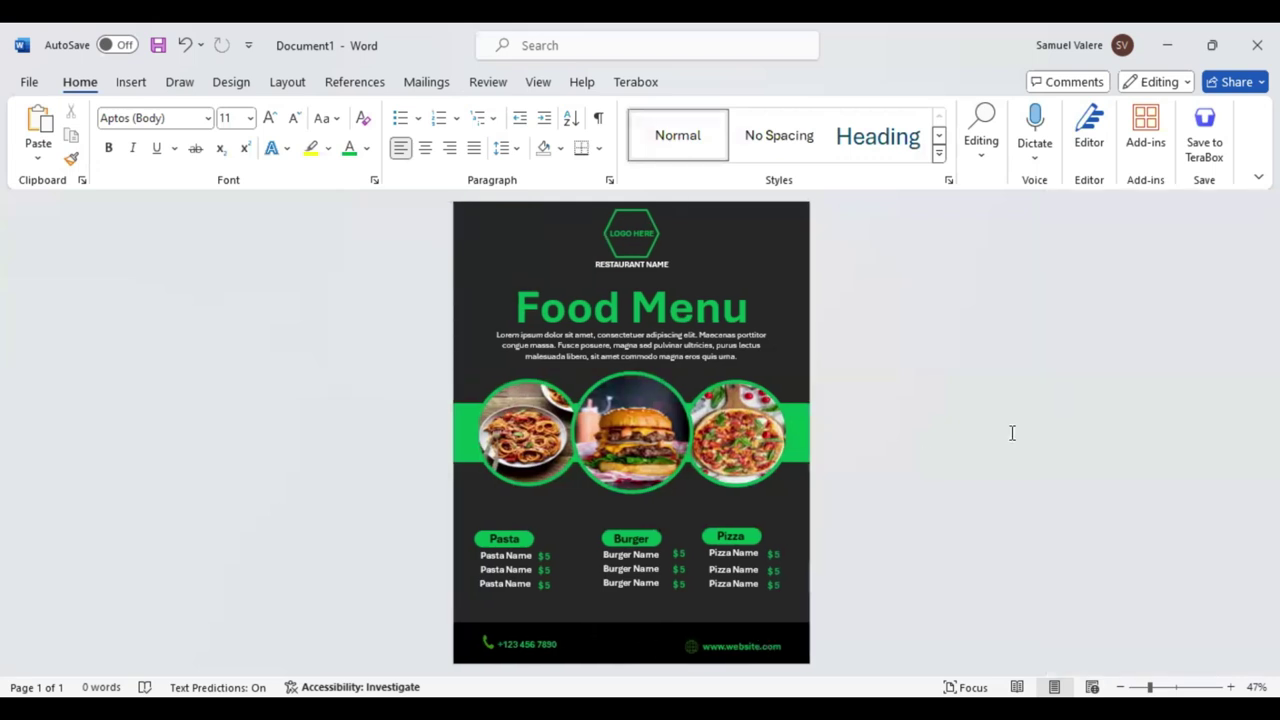
Draw a hexagon in the top-left page corner and copy it below along the left edge.
left_click(131, 82)
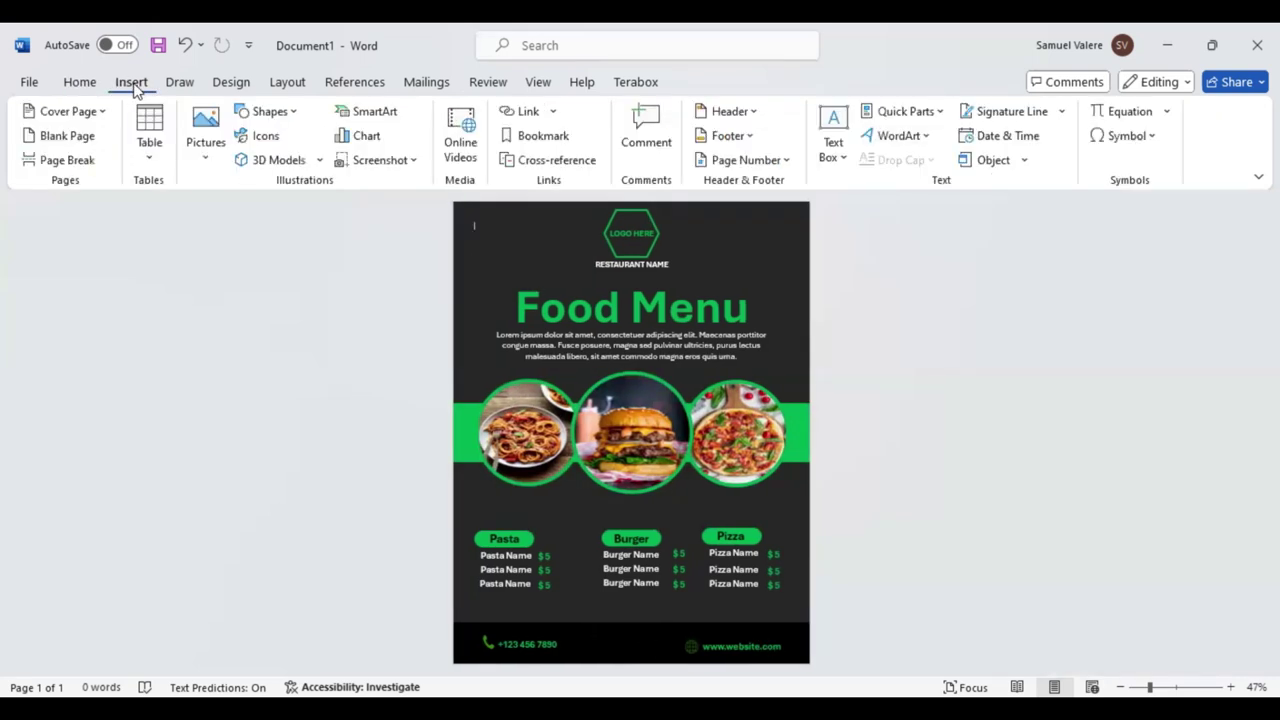
left_click(270, 111)
left_click_drag(468, 220, 532, 282)
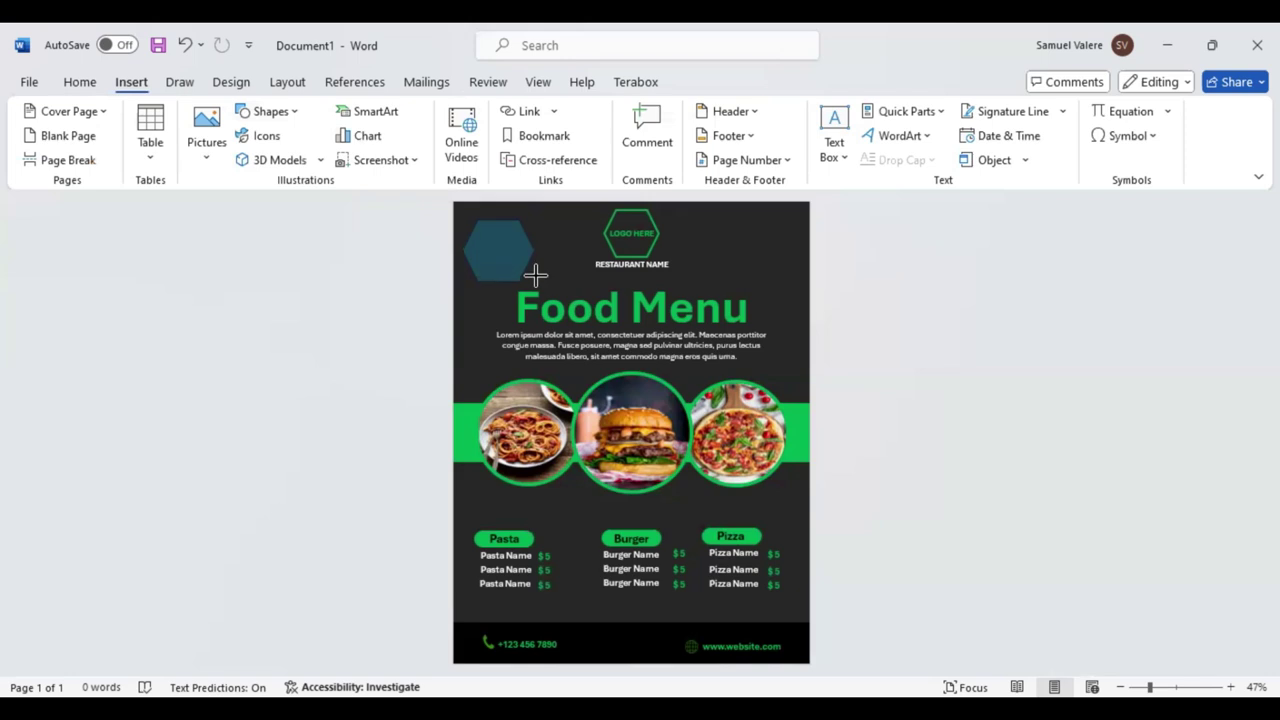
left_click_drag(452, 220, 418, 200)
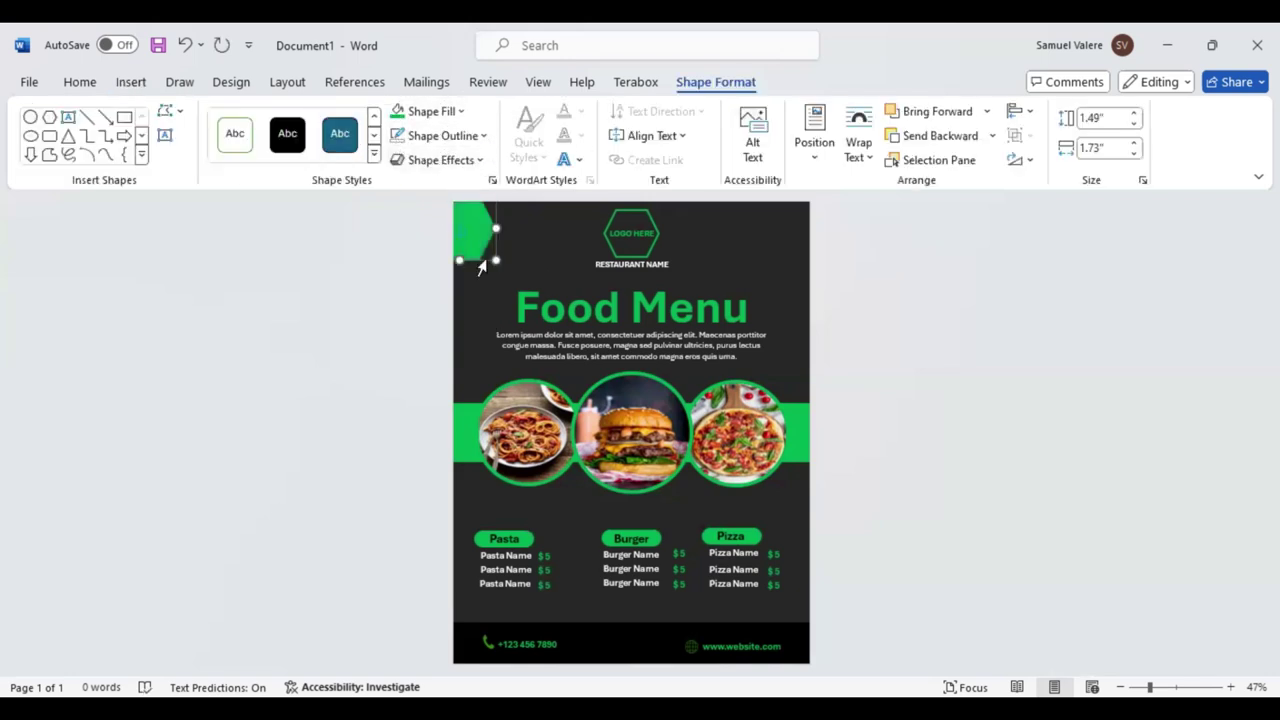
mouse_move(471, 279)
left_mouse_down()
mouse_move(484, 312)
mouse_move(472, 301)
left_mouse_up()
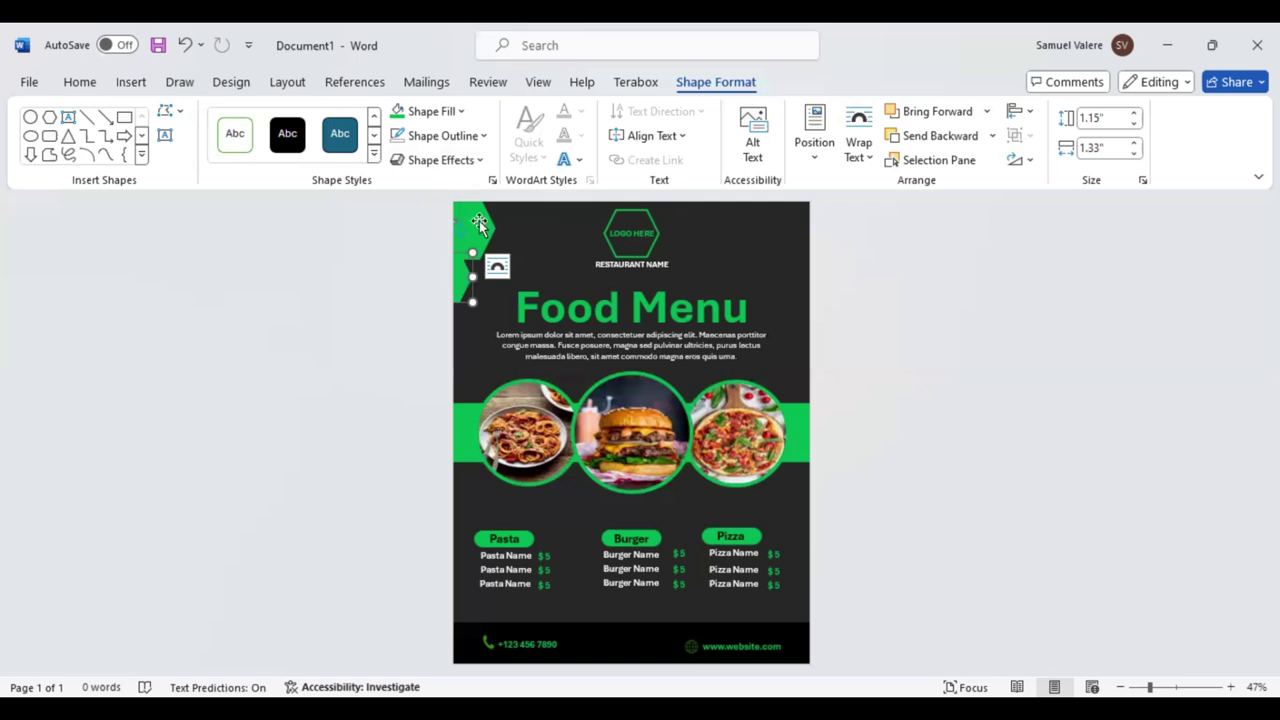
Copy the hexagons to the top-right corner and down to the bottom page corner.
left_click_drag(480, 226, 818, 228)
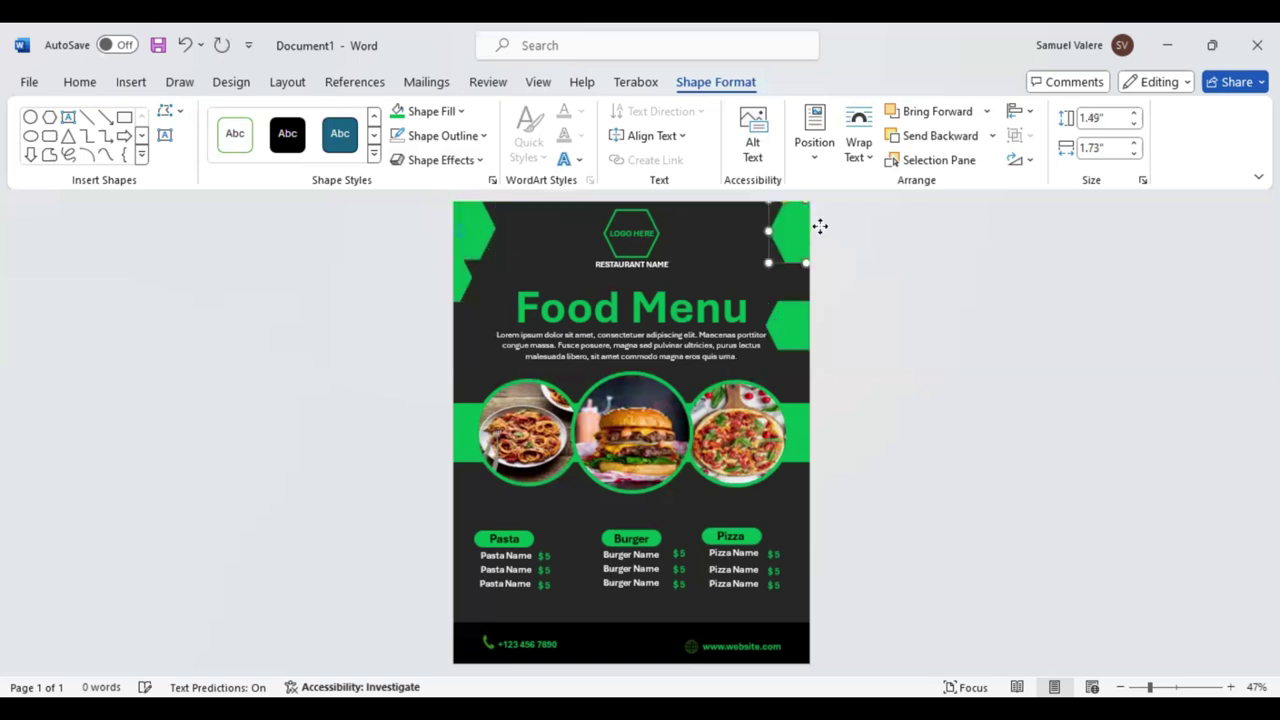
left_click_drag(794, 331, 814, 287)
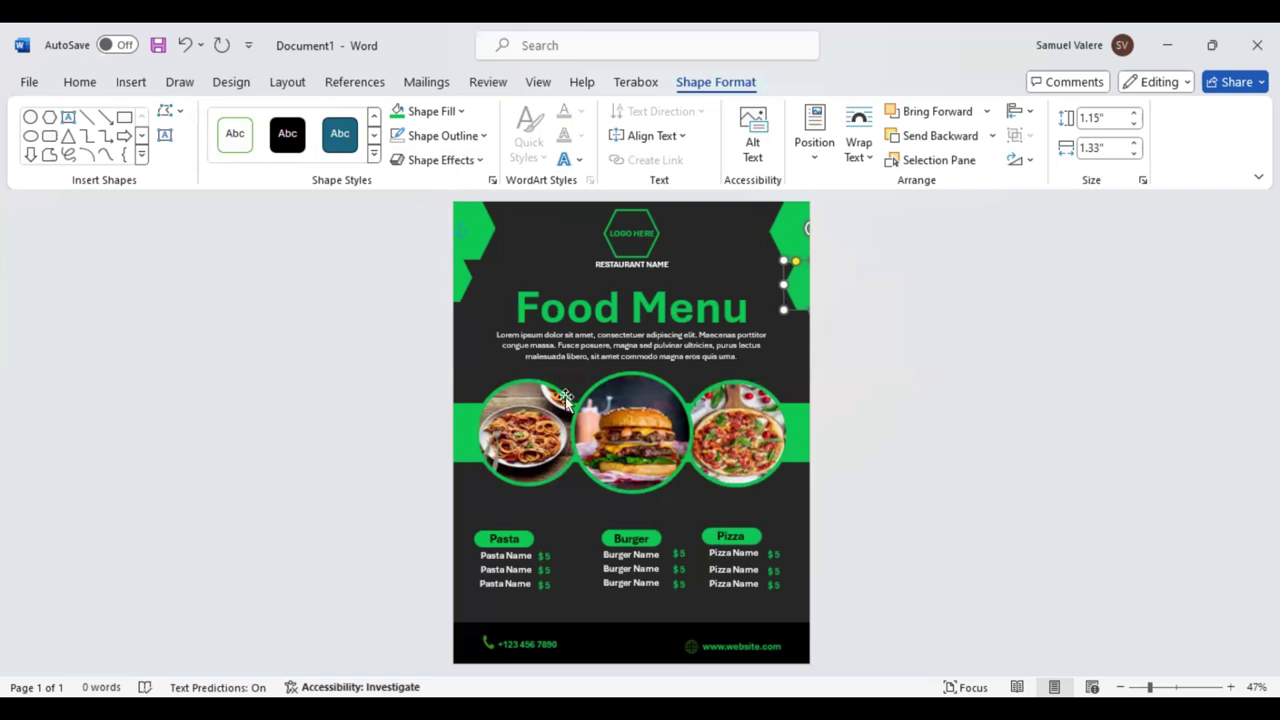
left_click(468, 280)
mouse_move(468, 280)
left_mouse_down()
mouse_move(818, 632)
mouse_move(430, 618)
mouse_move(797, 622)
mouse_move(462, 628)
left_mouse_up()
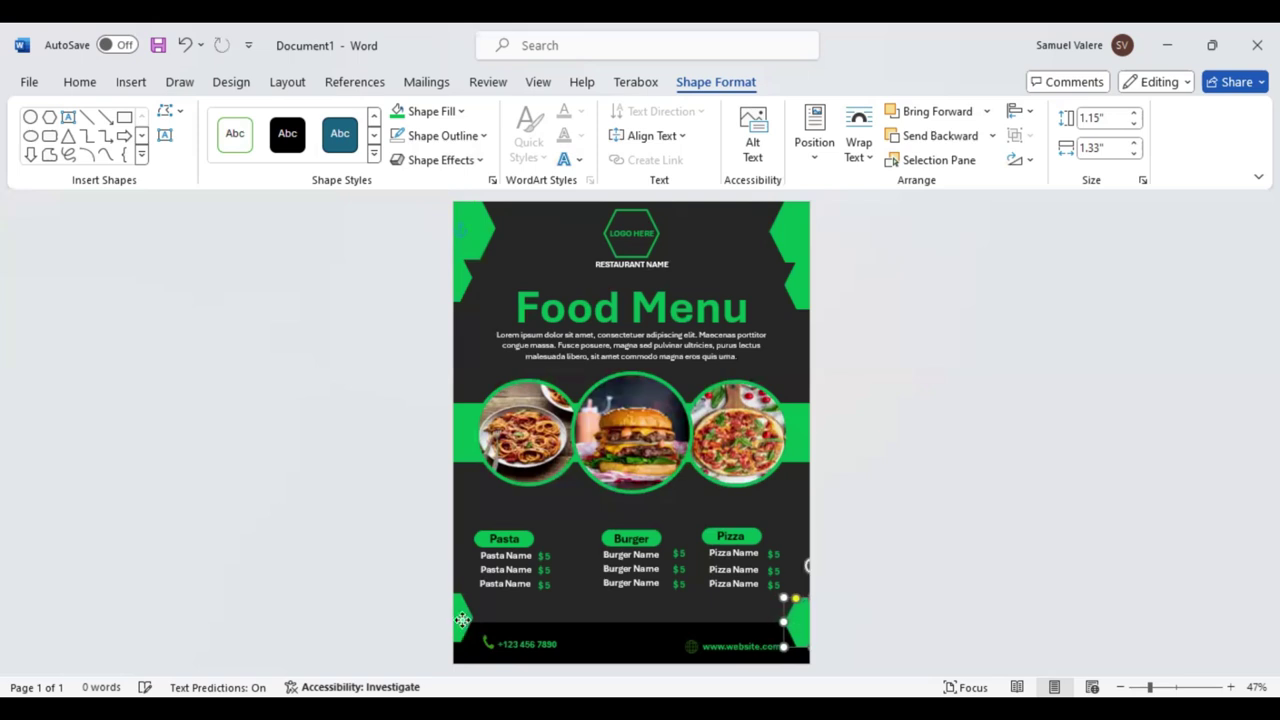
left_click(462, 620)
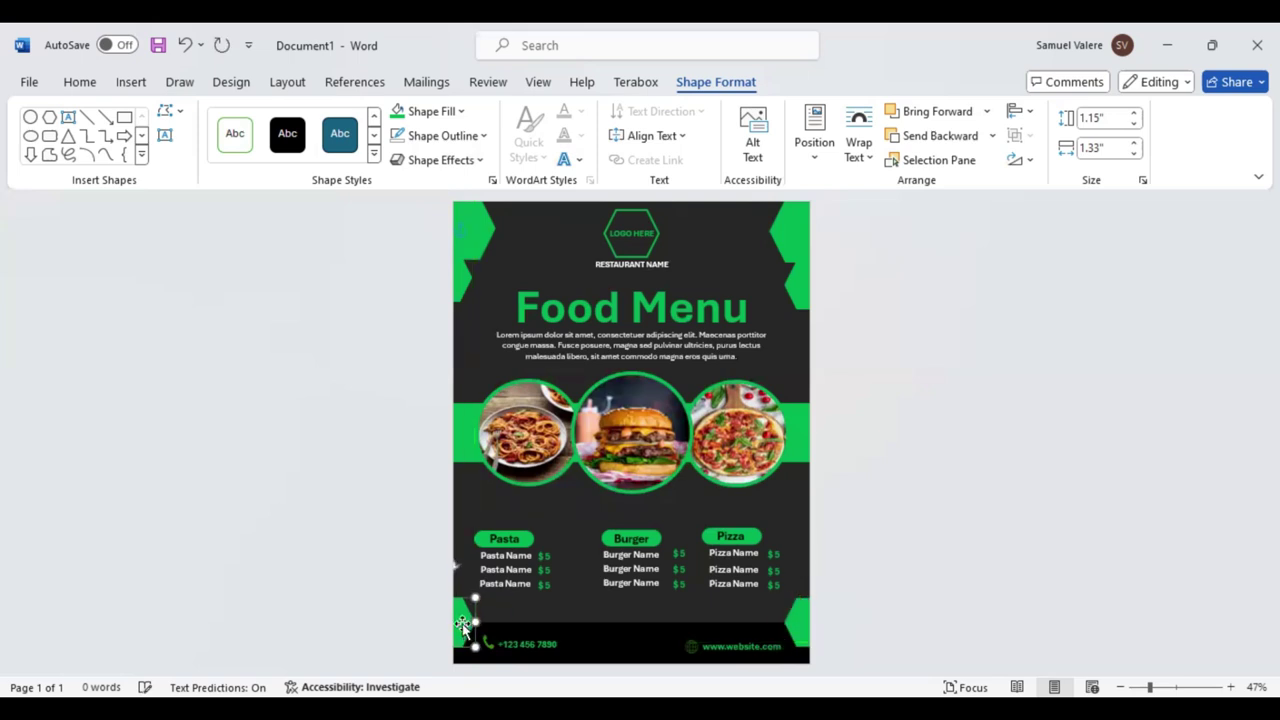